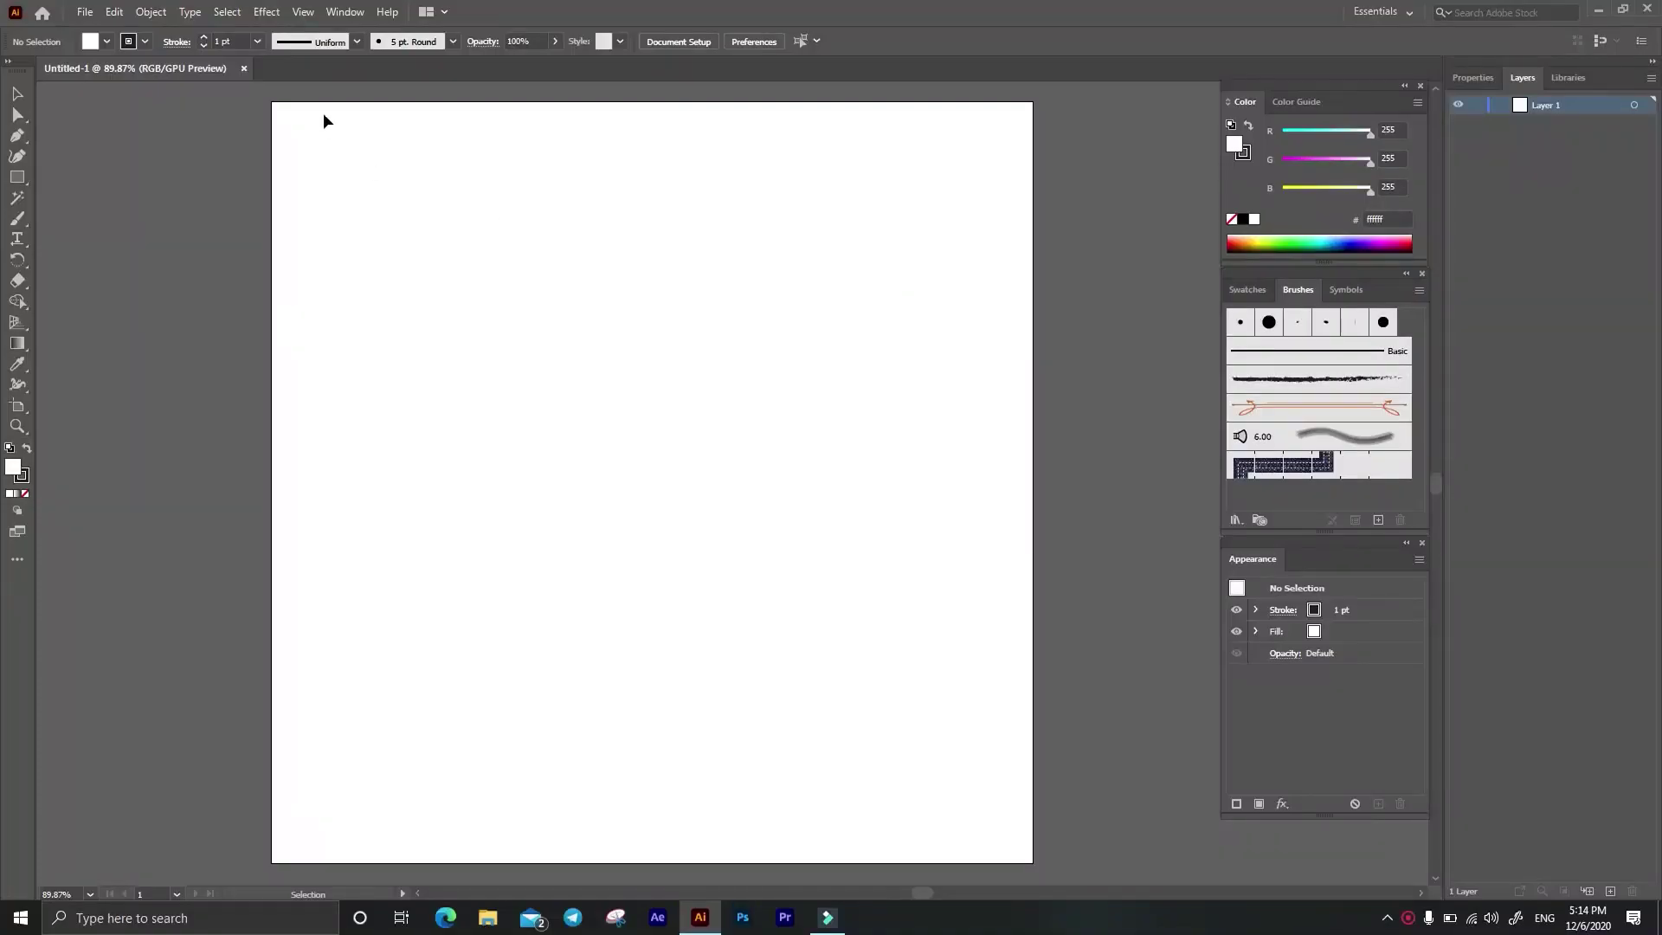
Step: Draw a three-sided polygon on the artboard and enlarge it
click(18, 177)
click(75, 218)
click(642, 340)
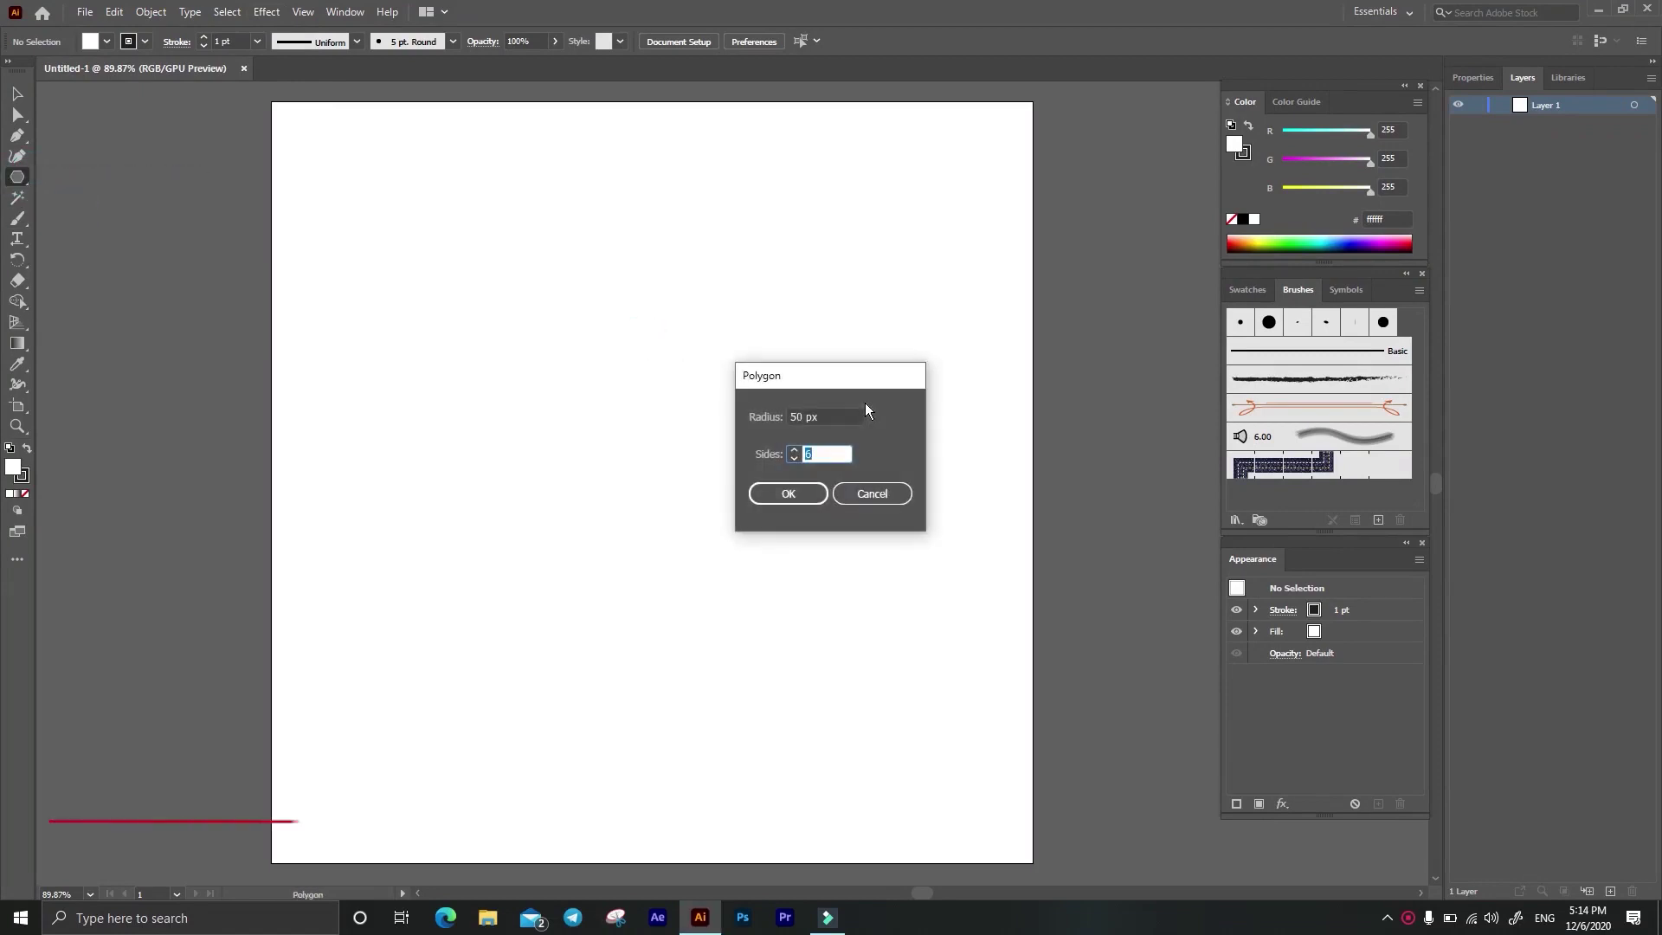
text(3)
key(Return)
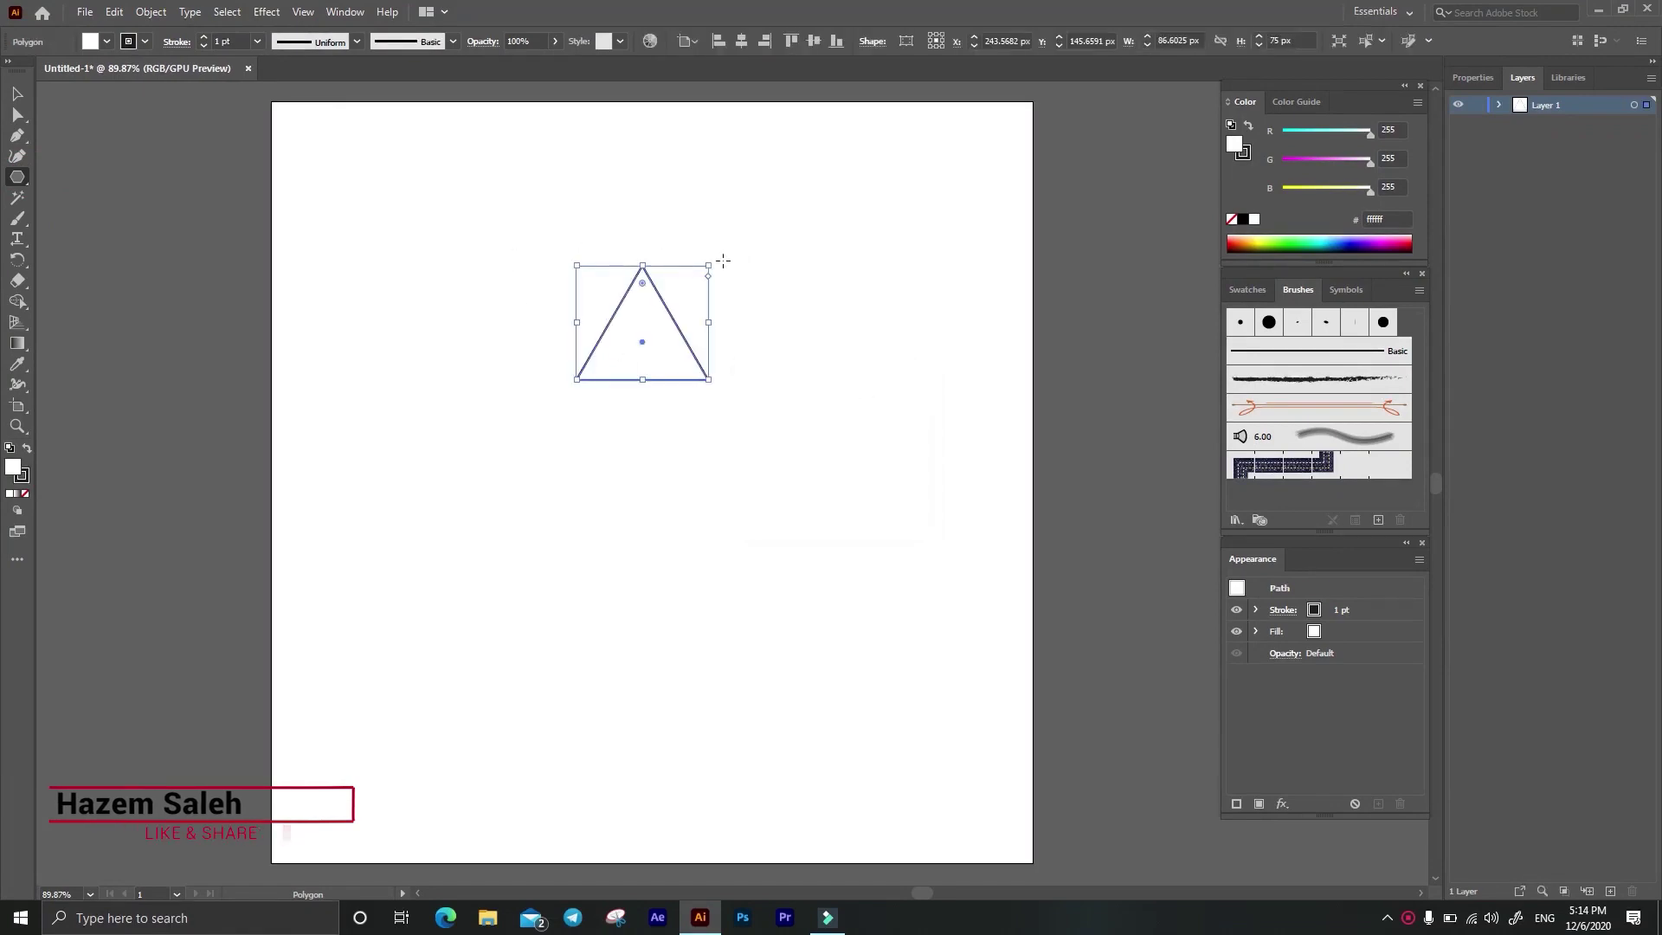
drag(707, 265, 731, 220)
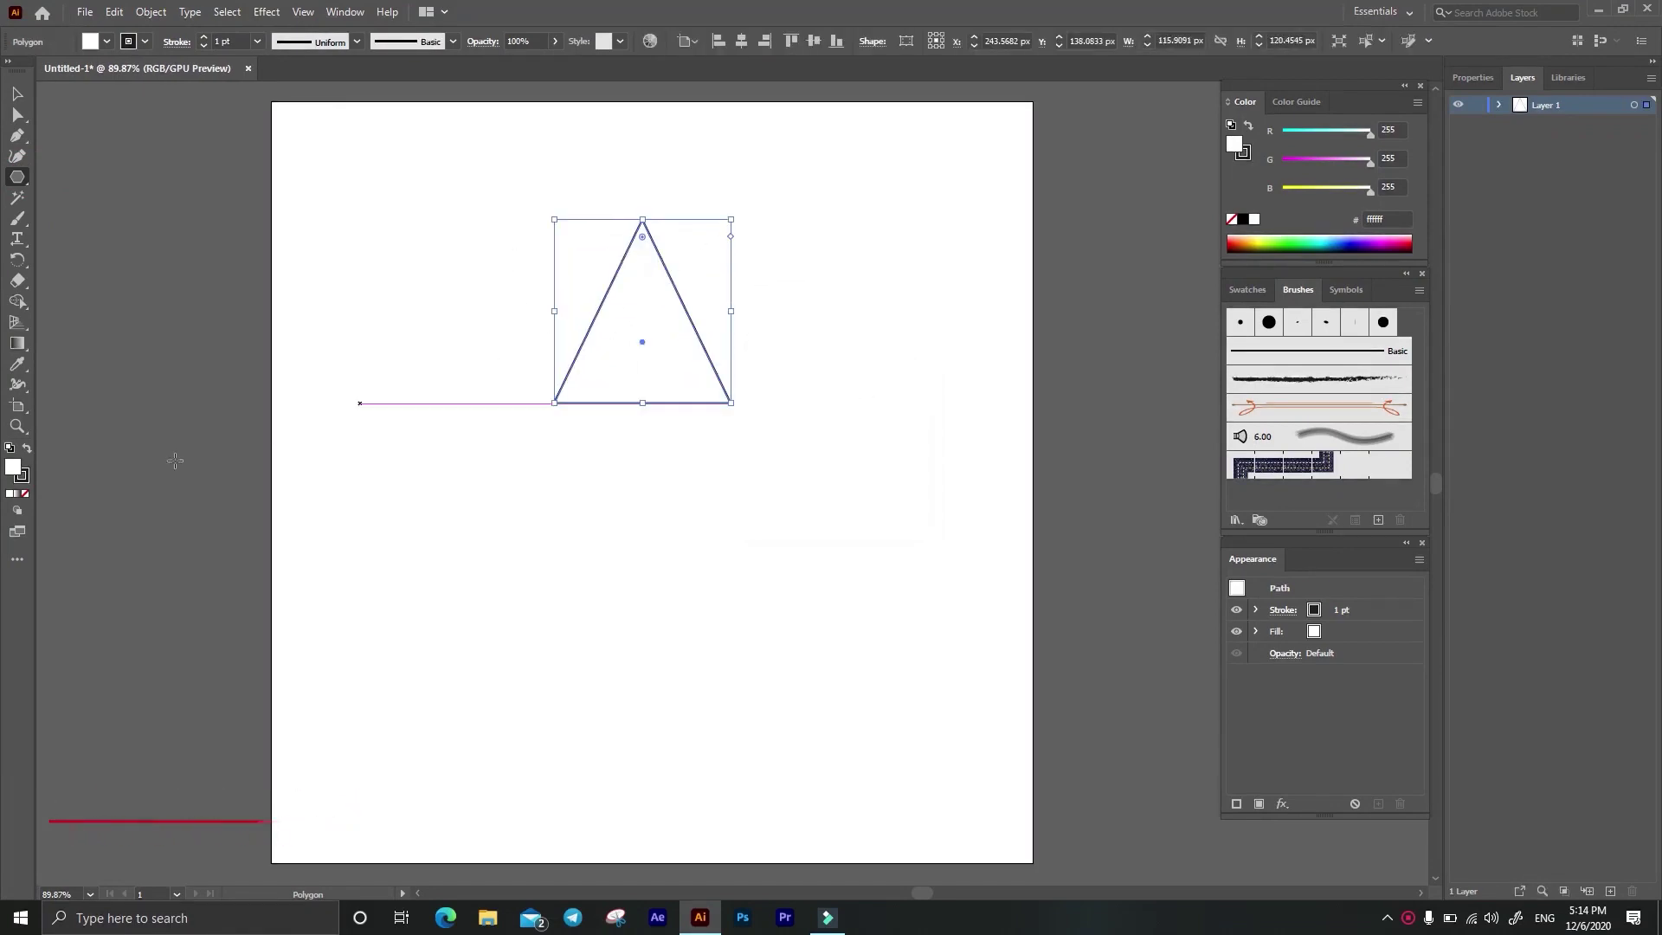
Step: Remove the triangle's outline and fill it with red
click(146, 43)
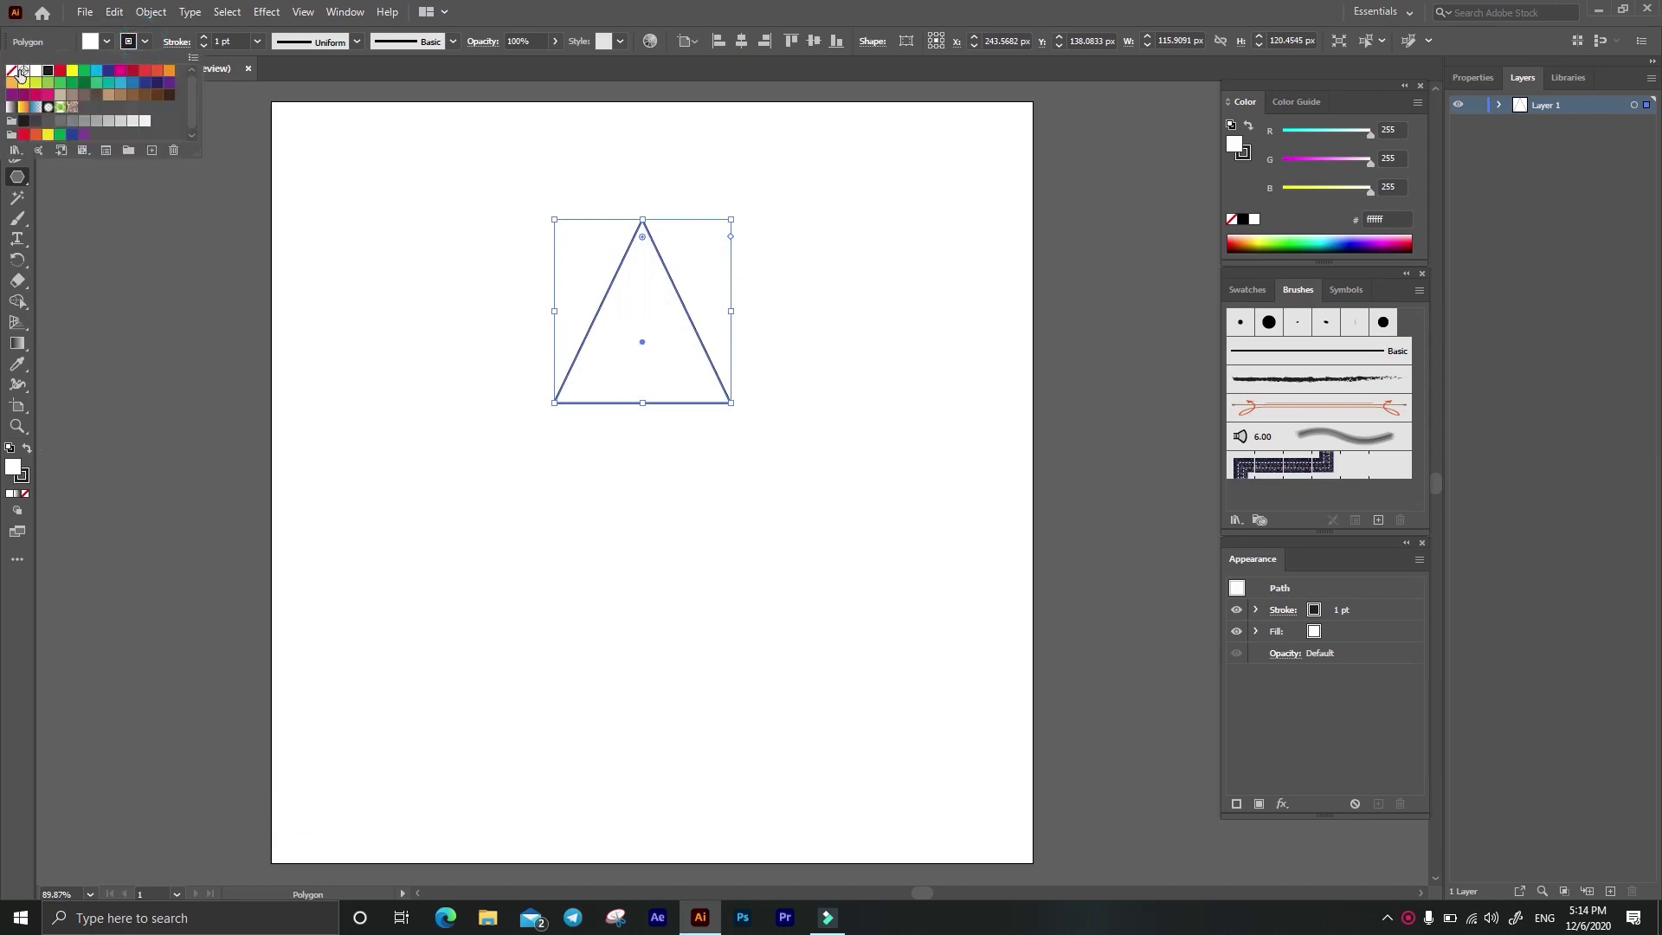
click(18, 71)
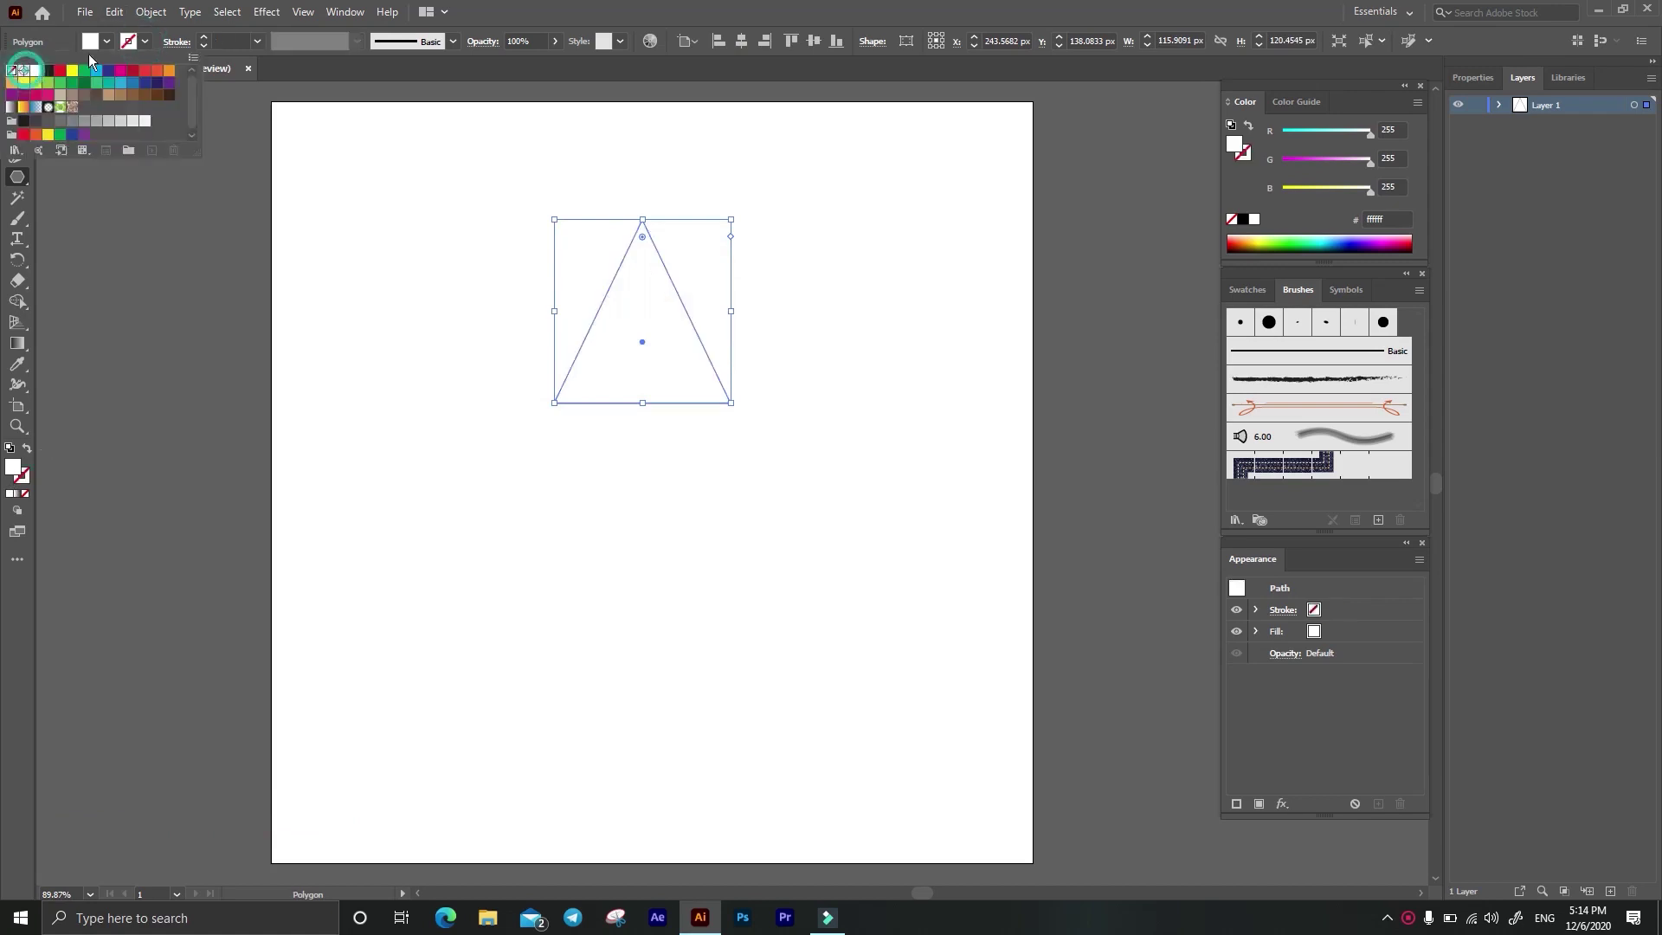
click(144, 71)
key(Escape)
Step: Move the triangle down toward the page centre and enlarge it further
key(v)
drag(686, 383, 680, 532)
drag(725, 368, 733, 349)
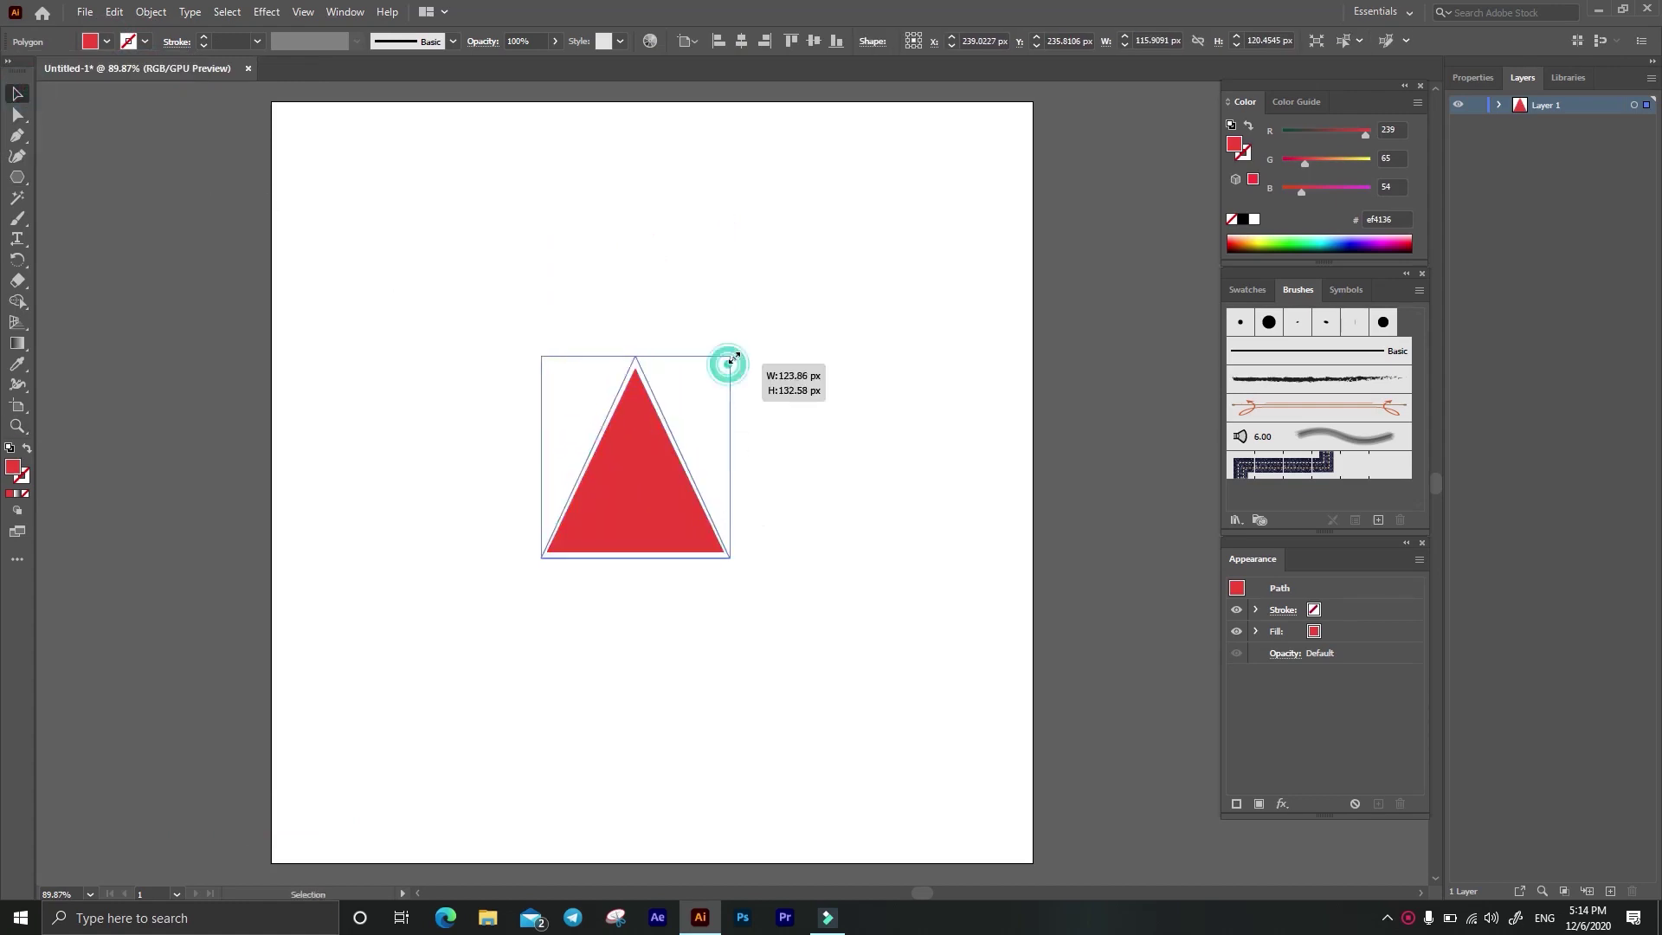
click(261, 12)
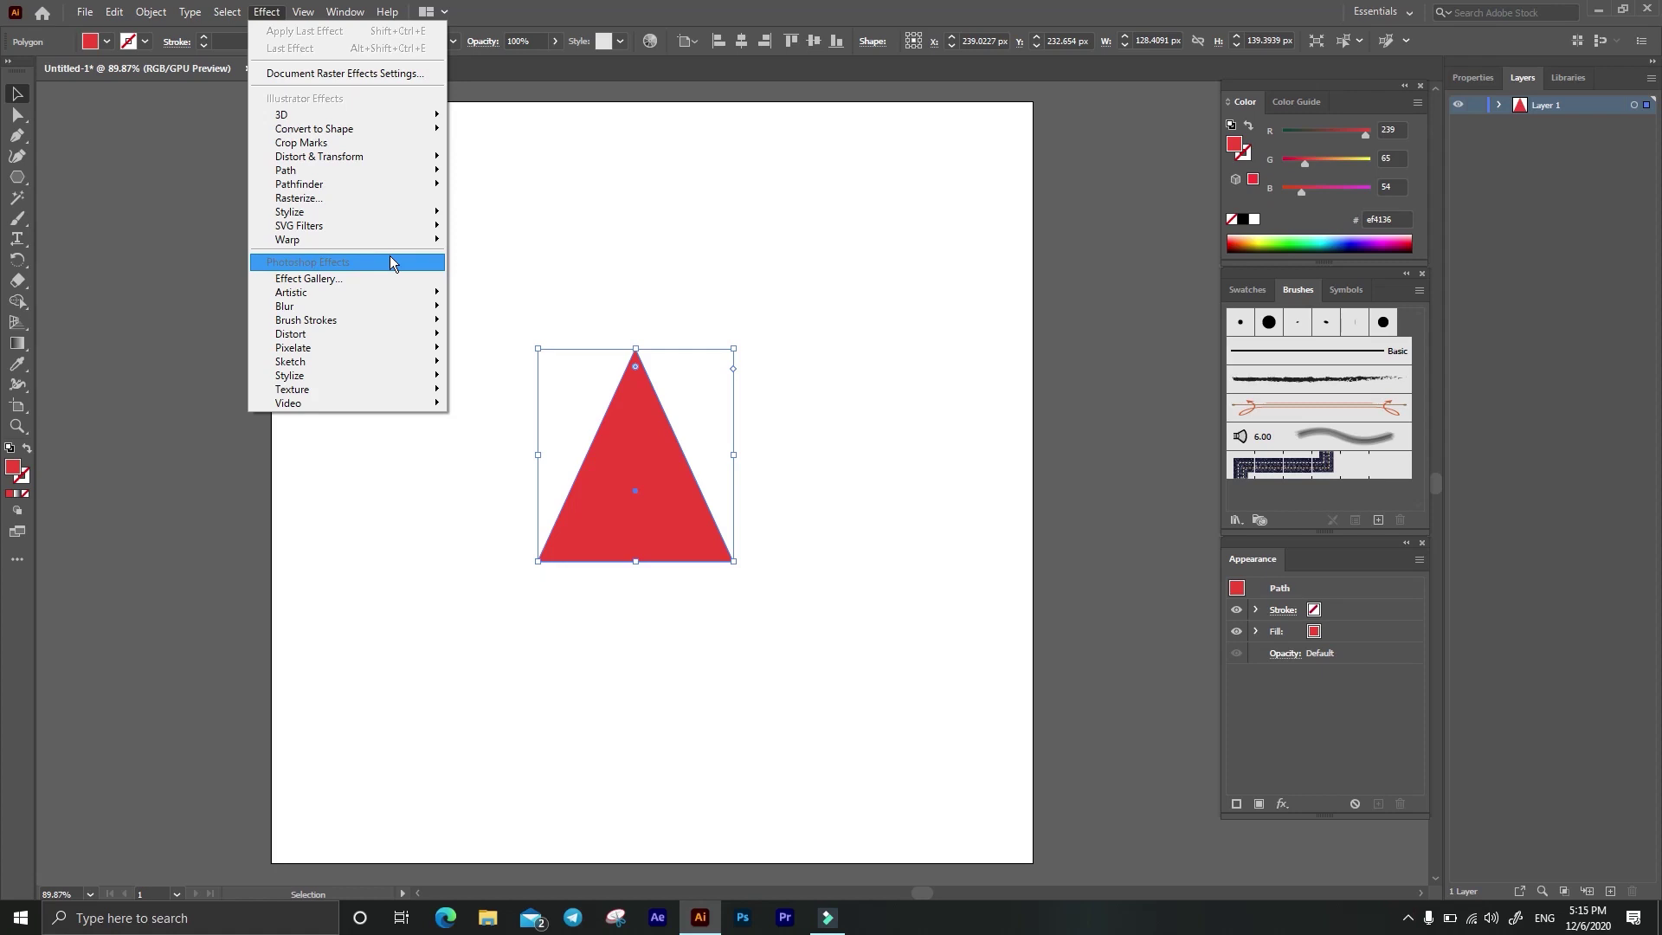
mouse_move(344, 115)
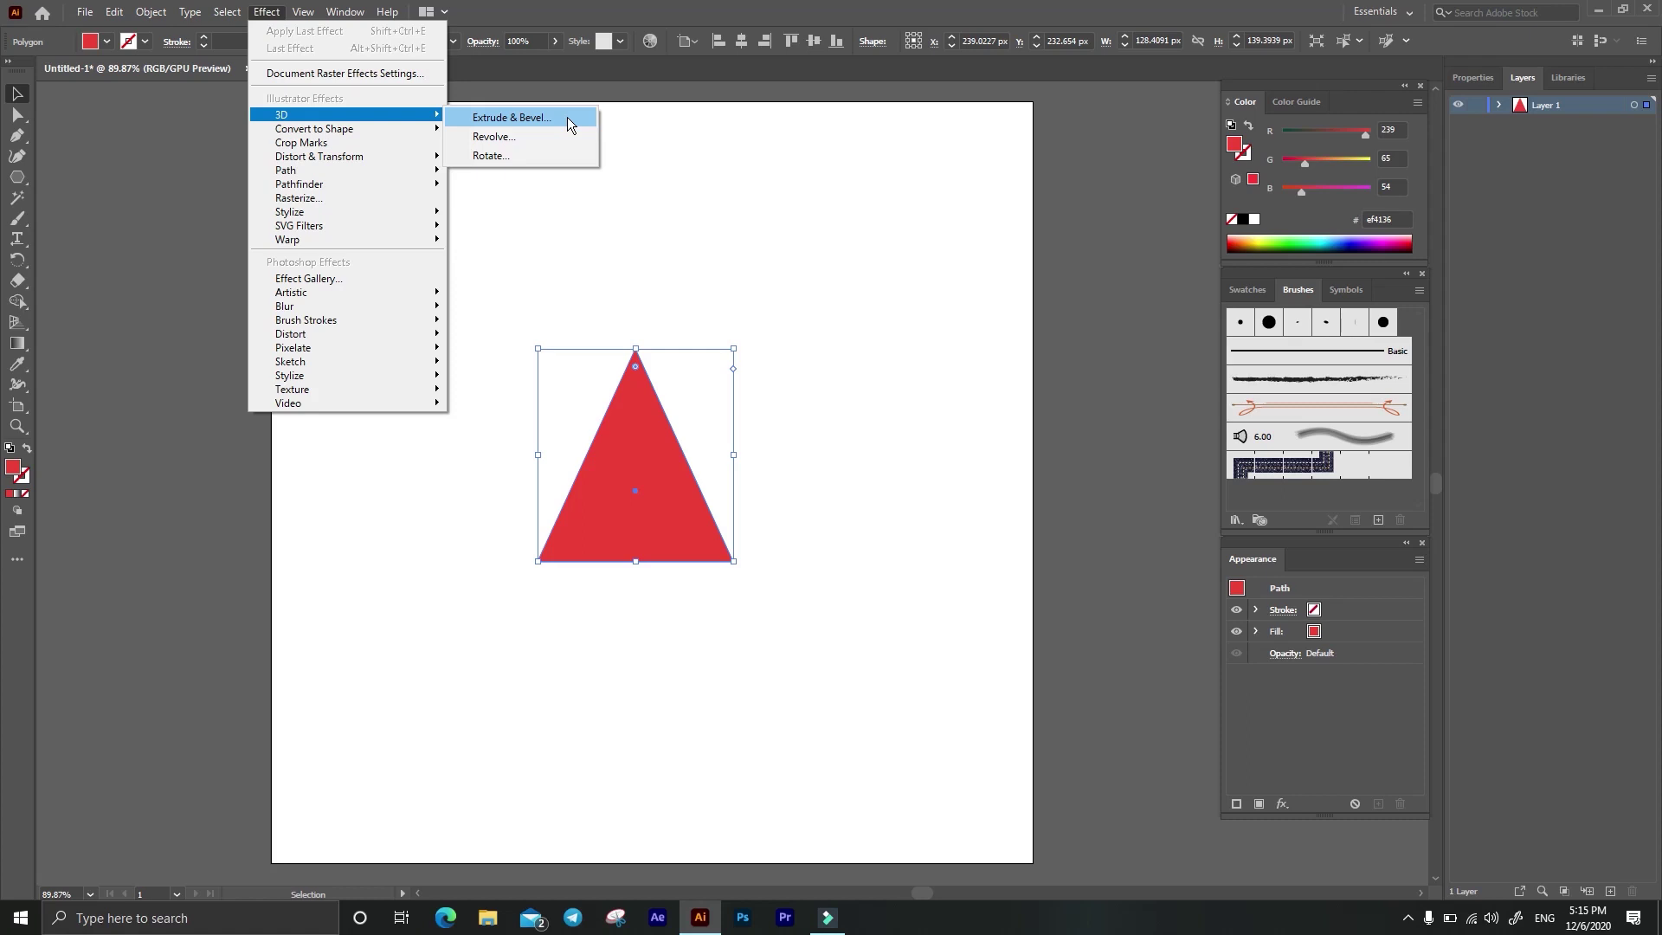
Step: Apply a 50 pt 3D Extrude & Bevel and rotate the triangle to 0° and -25°
click(567, 117)
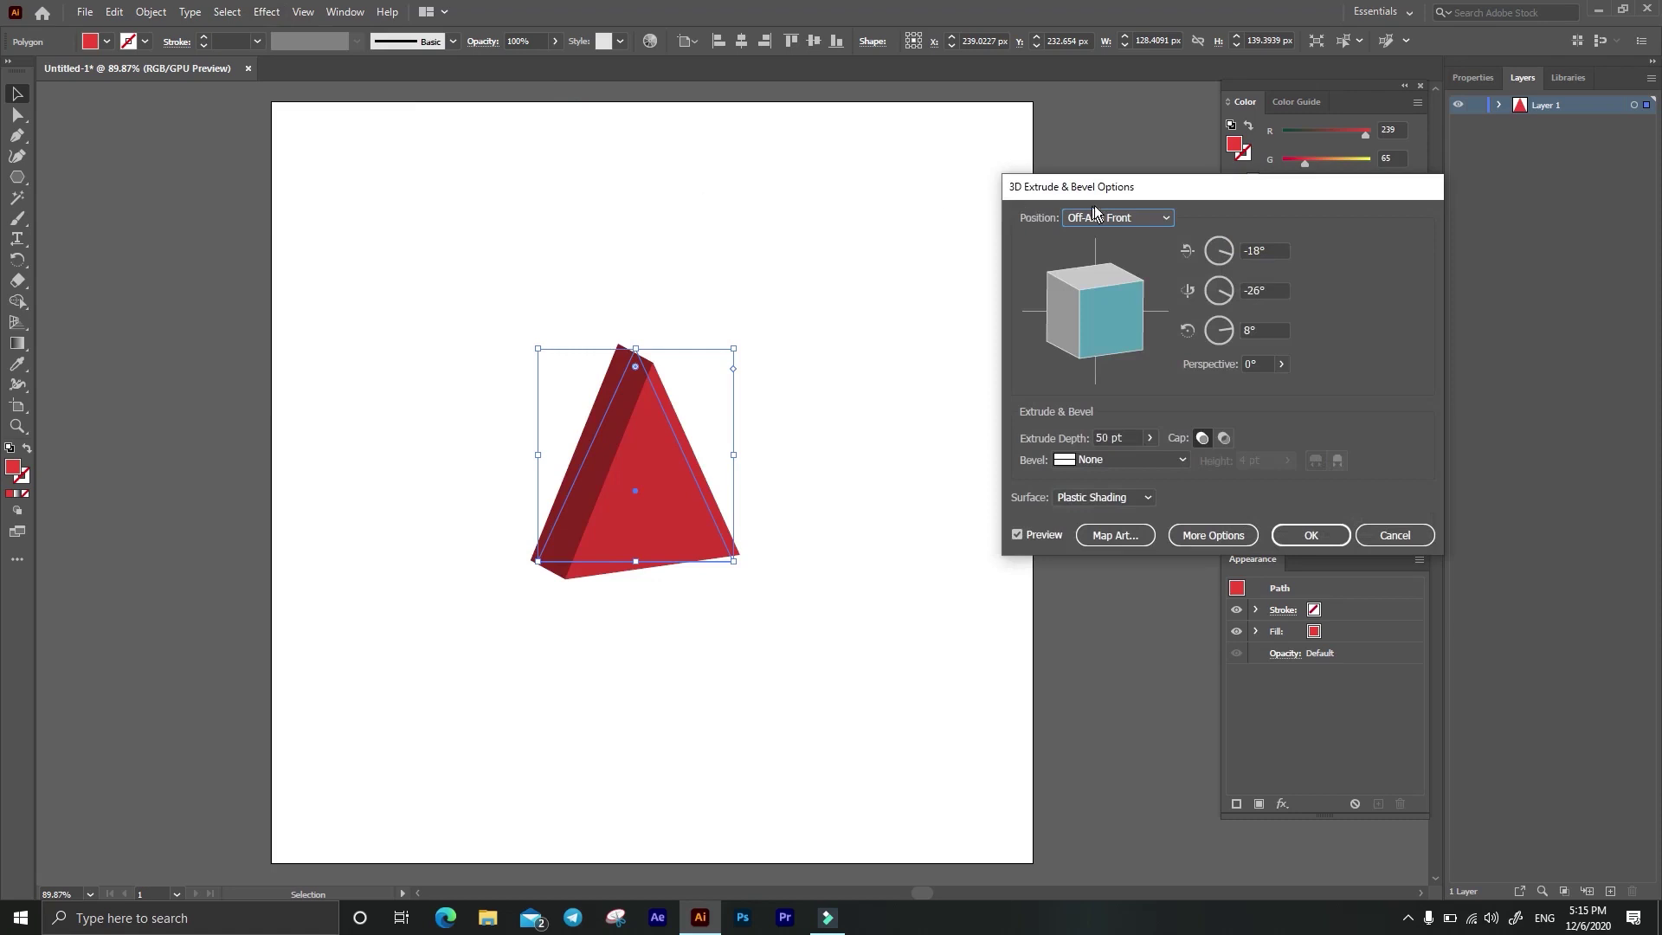
drag(1088, 196, 891, 187)
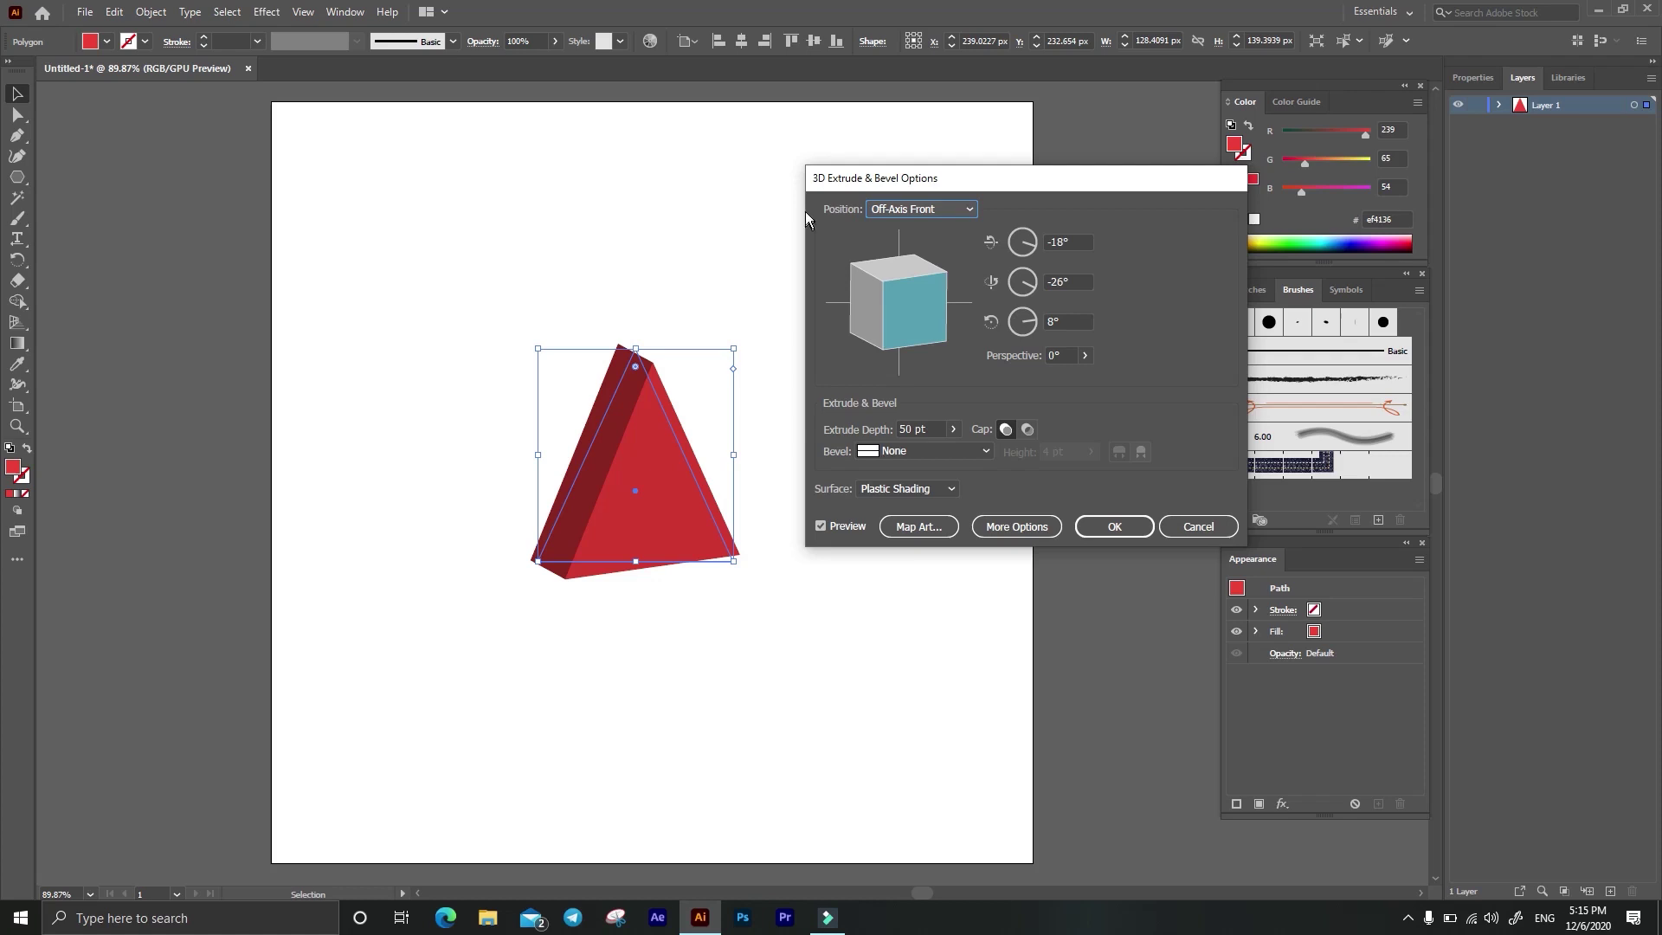
mouse_move(908, 312)
mouse_down()
mouse_move(886, 298)
mouse_move(907, 310)
mouse_up()
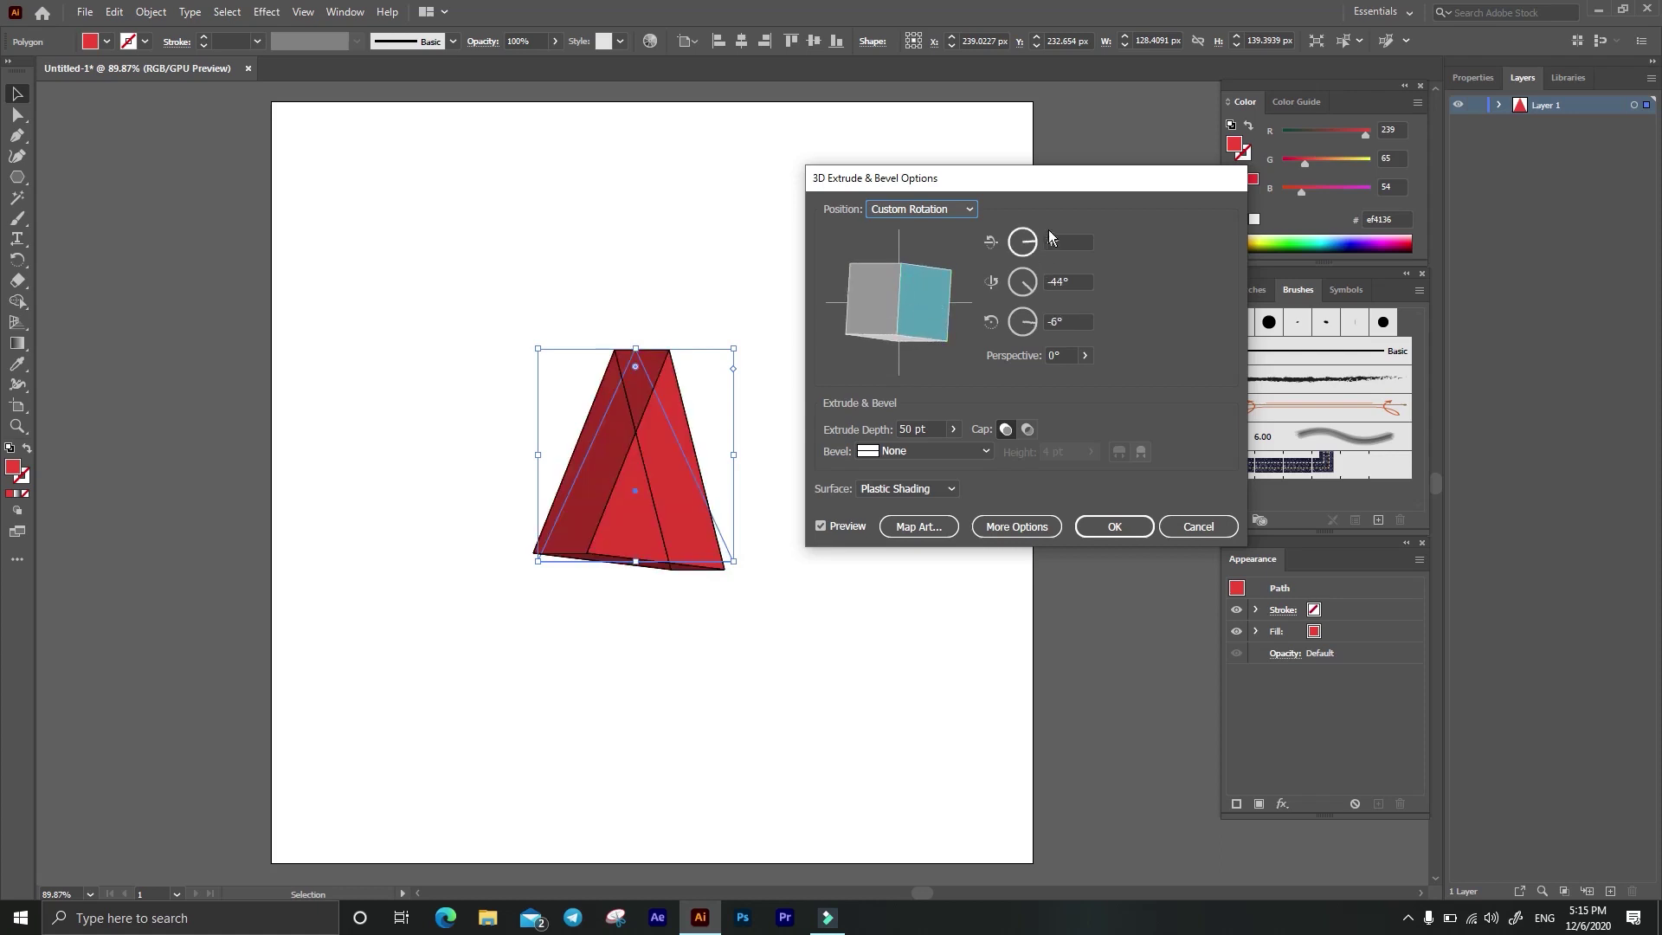
click(1066, 242)
key(Tab)
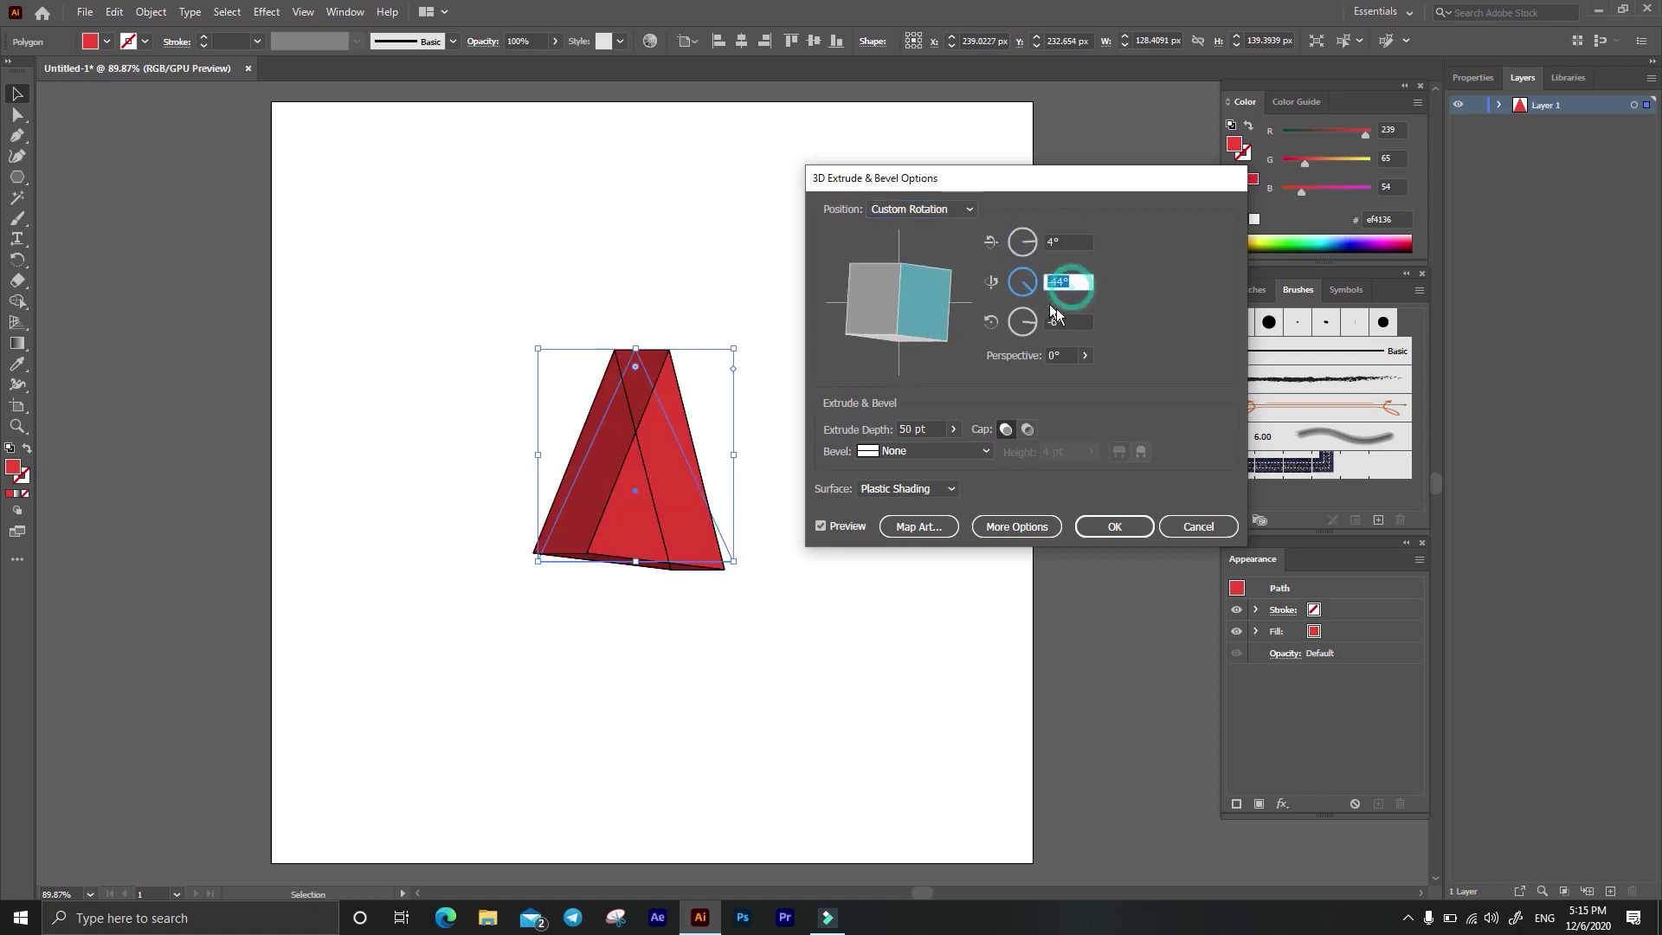
key(Tab)
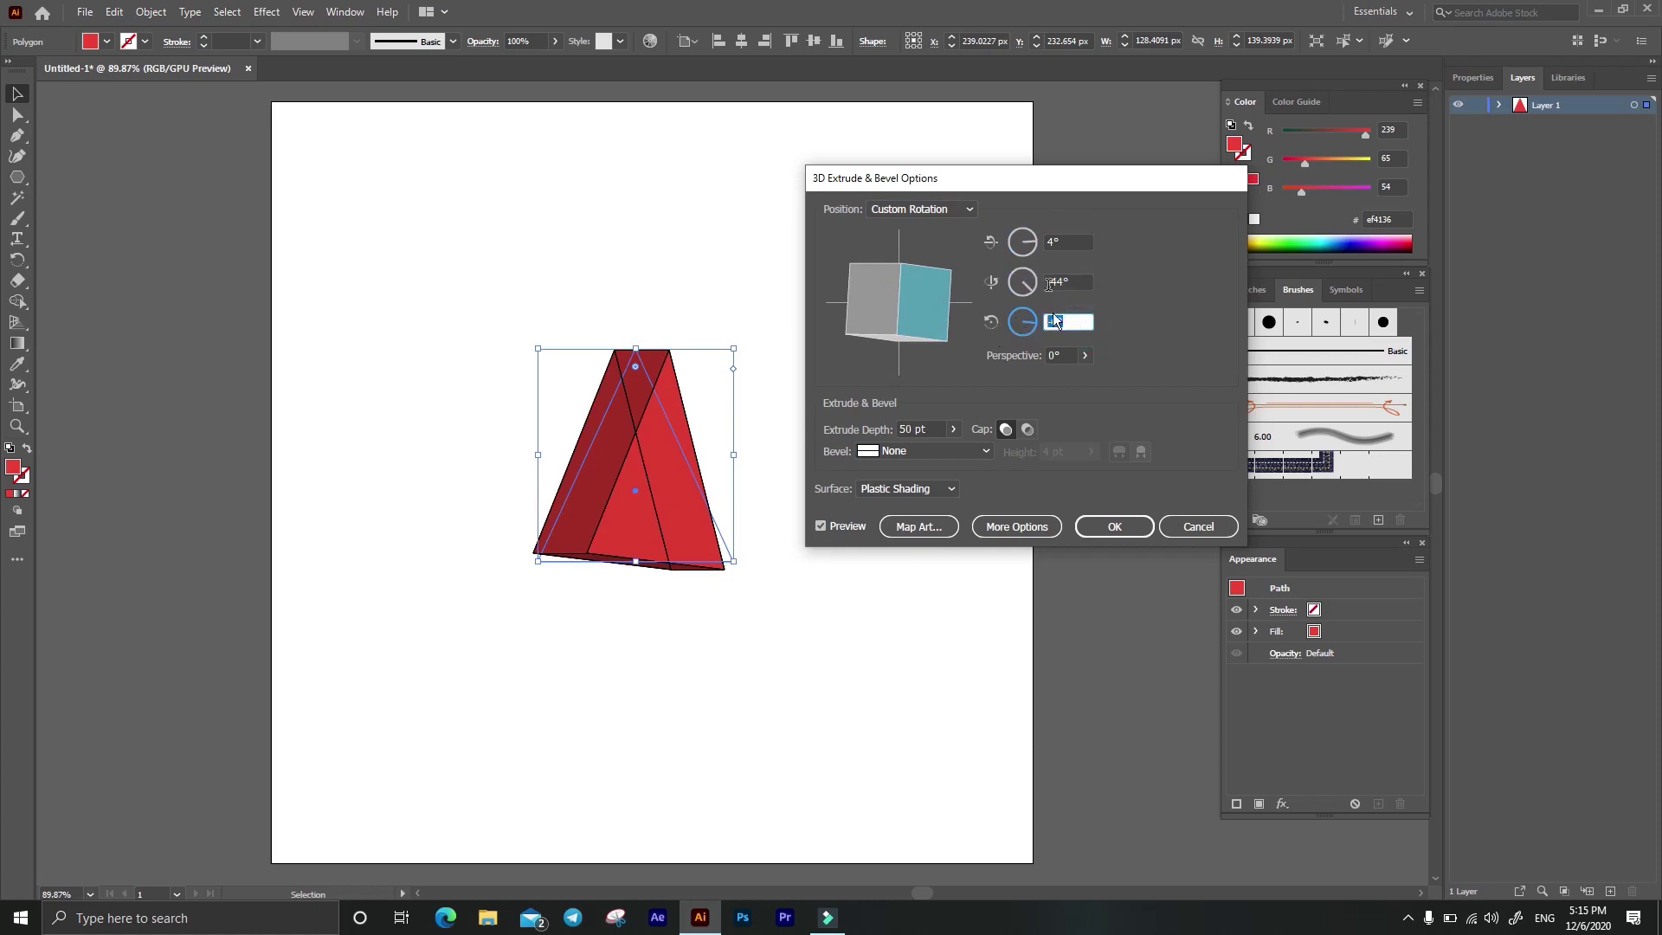
drag(919, 305, 905, 305)
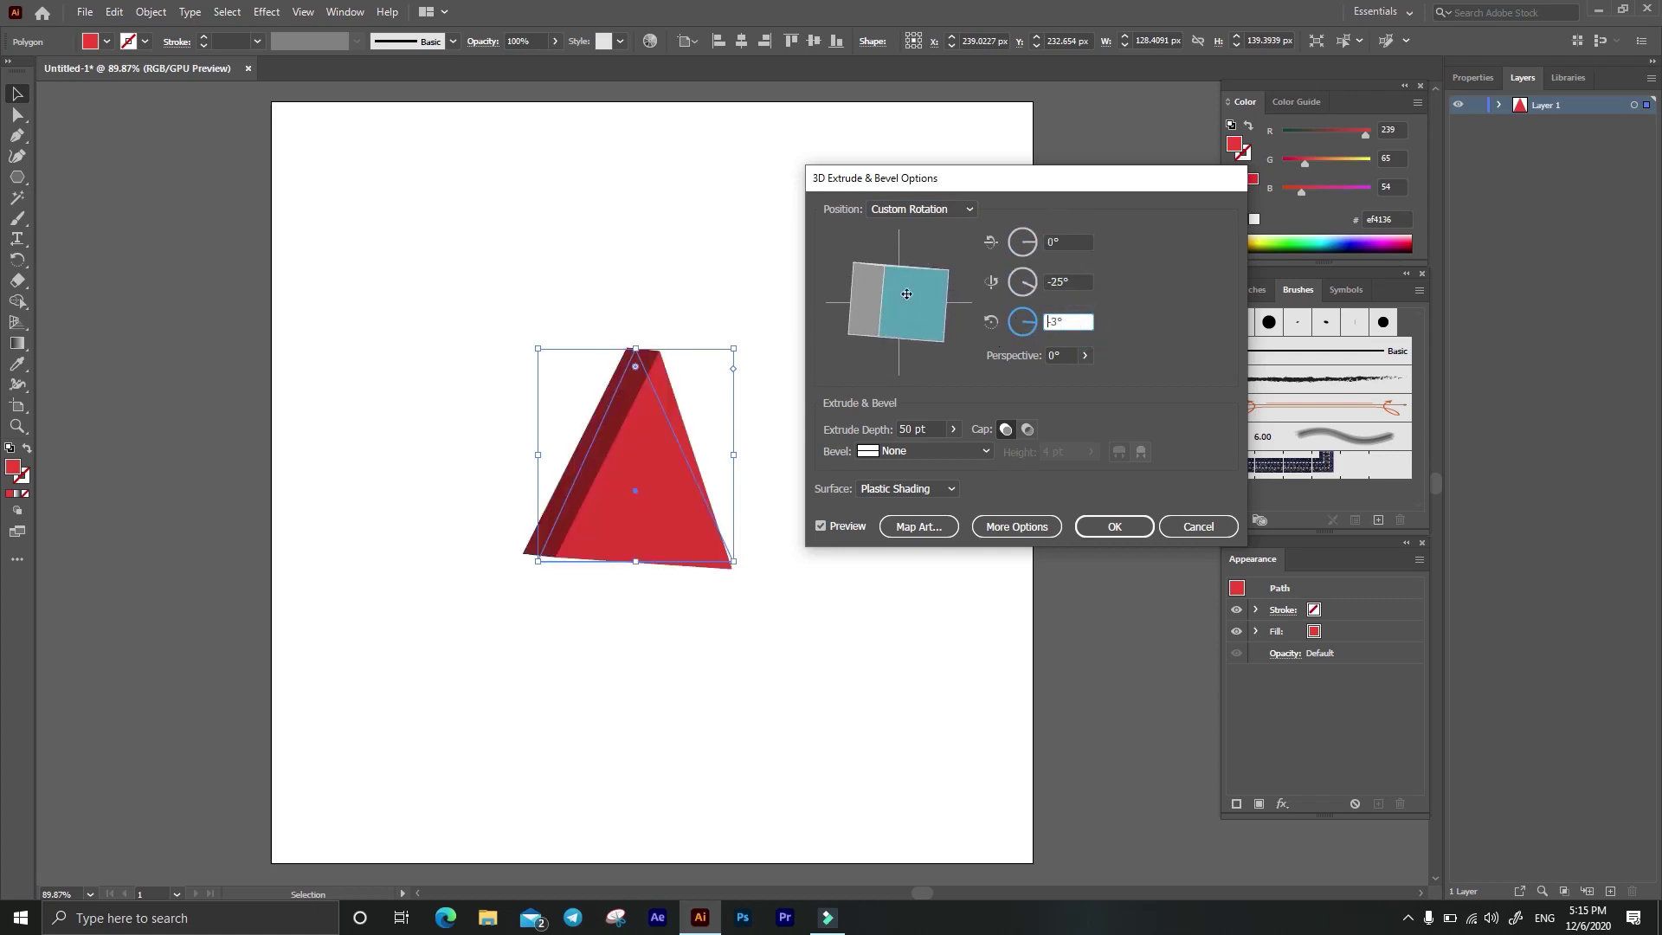
Step: Preview the Front, Back, Left and Right preset positions of the extrusion
click(911, 212)
click(910, 252)
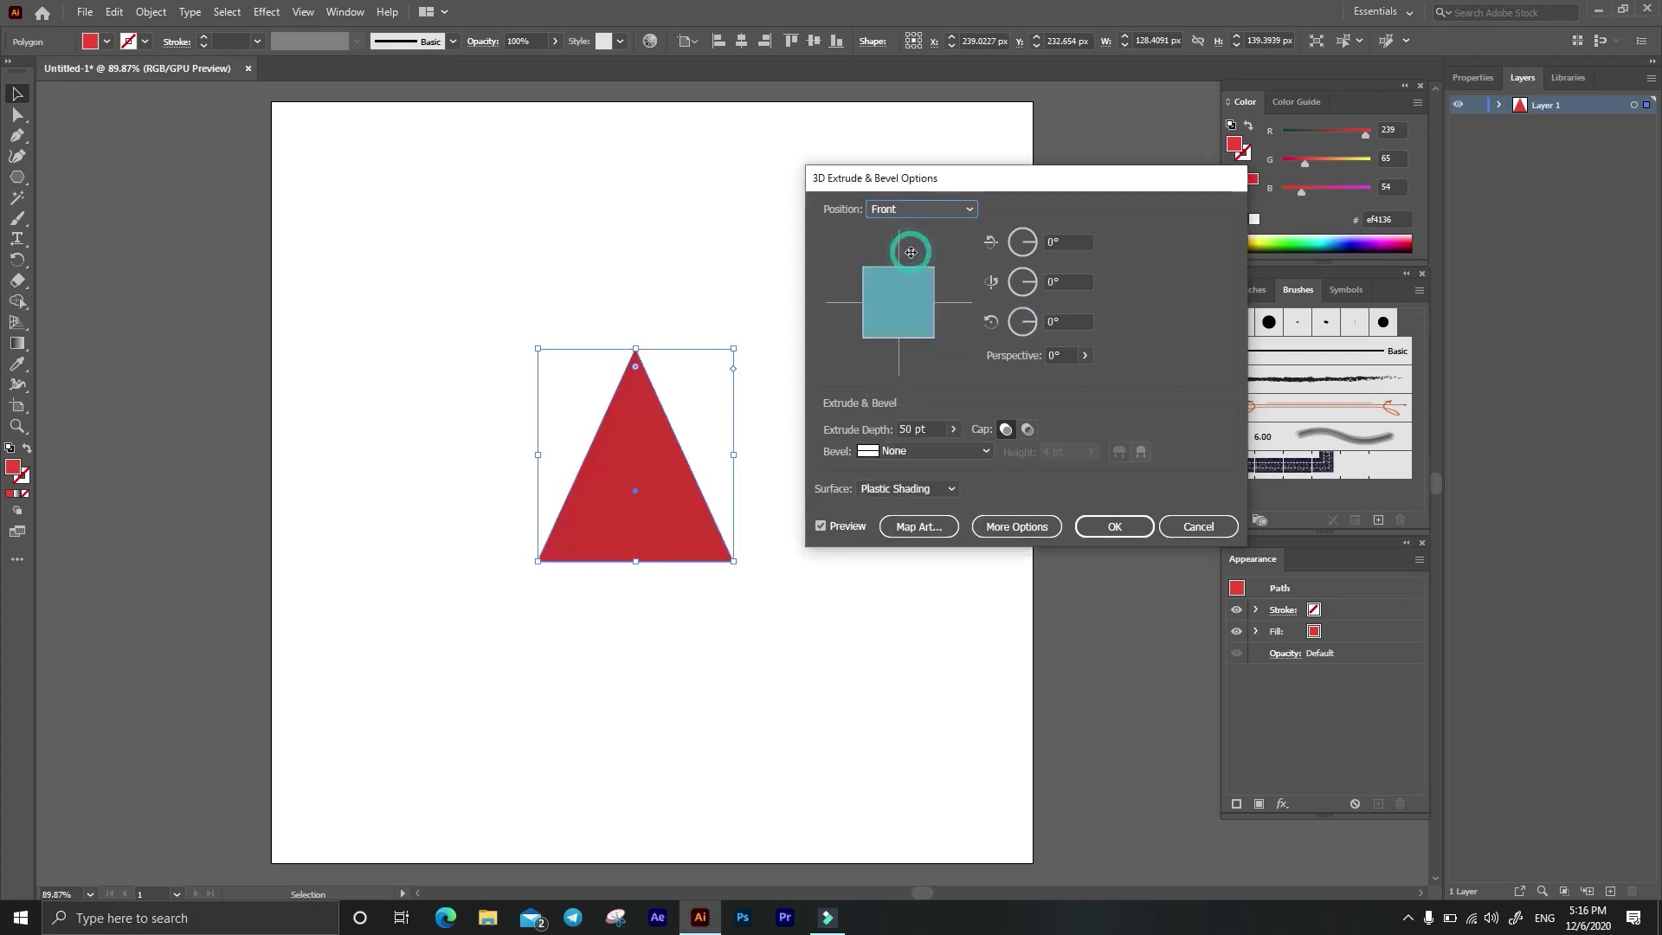
click(912, 211)
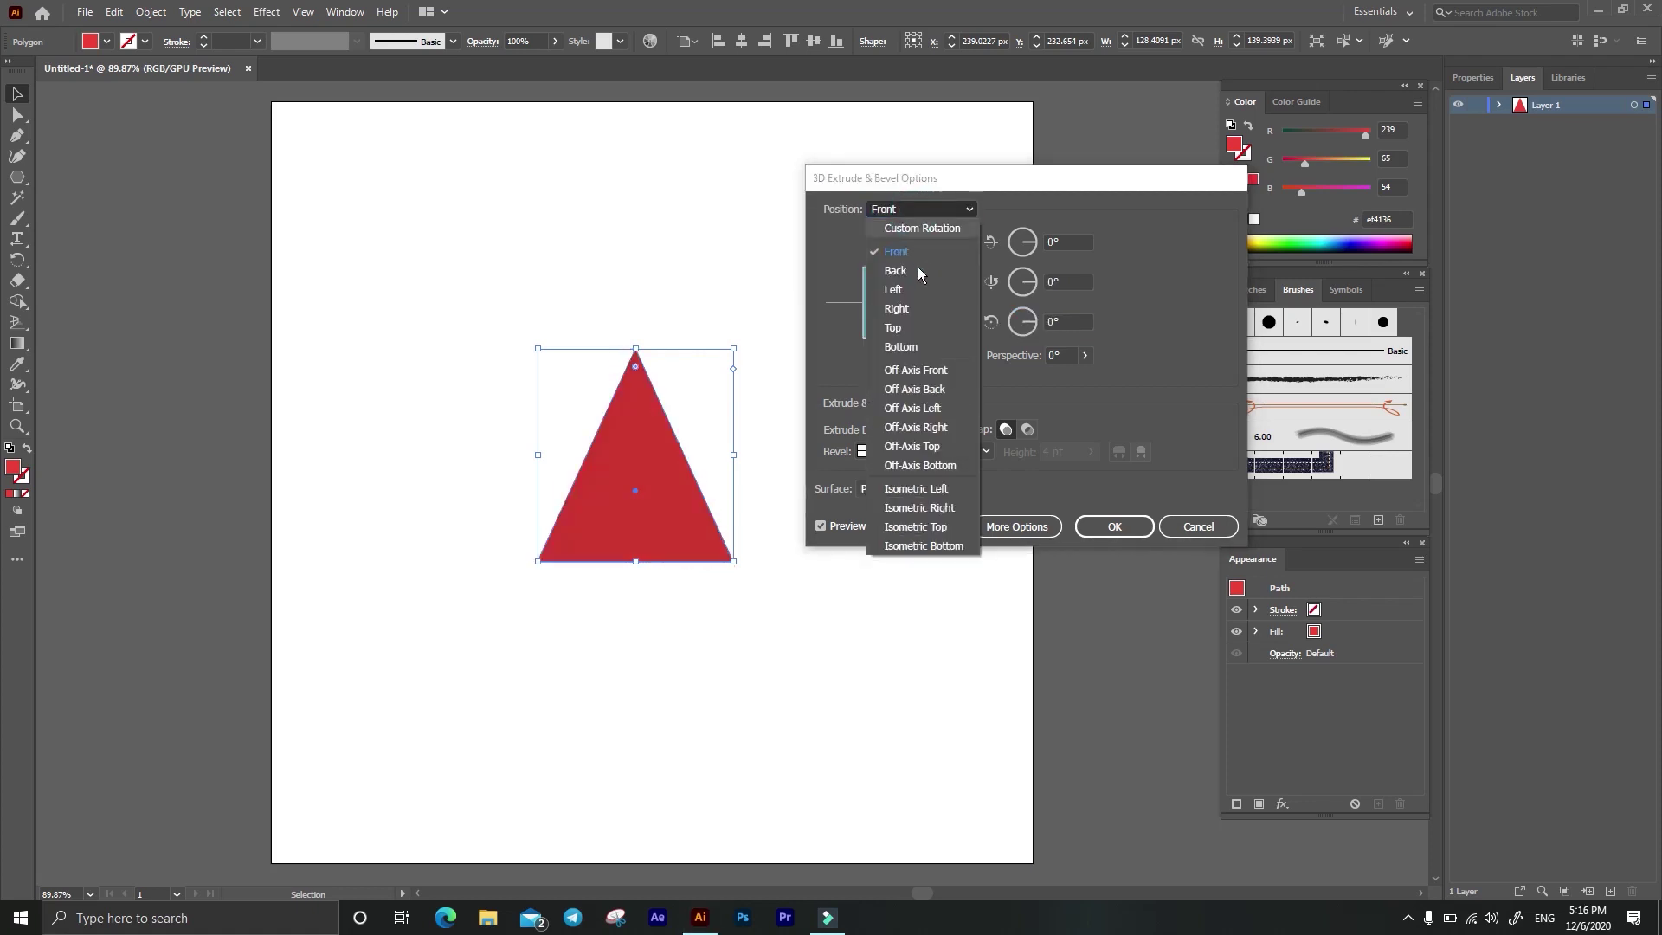
click(918, 265)
click(912, 211)
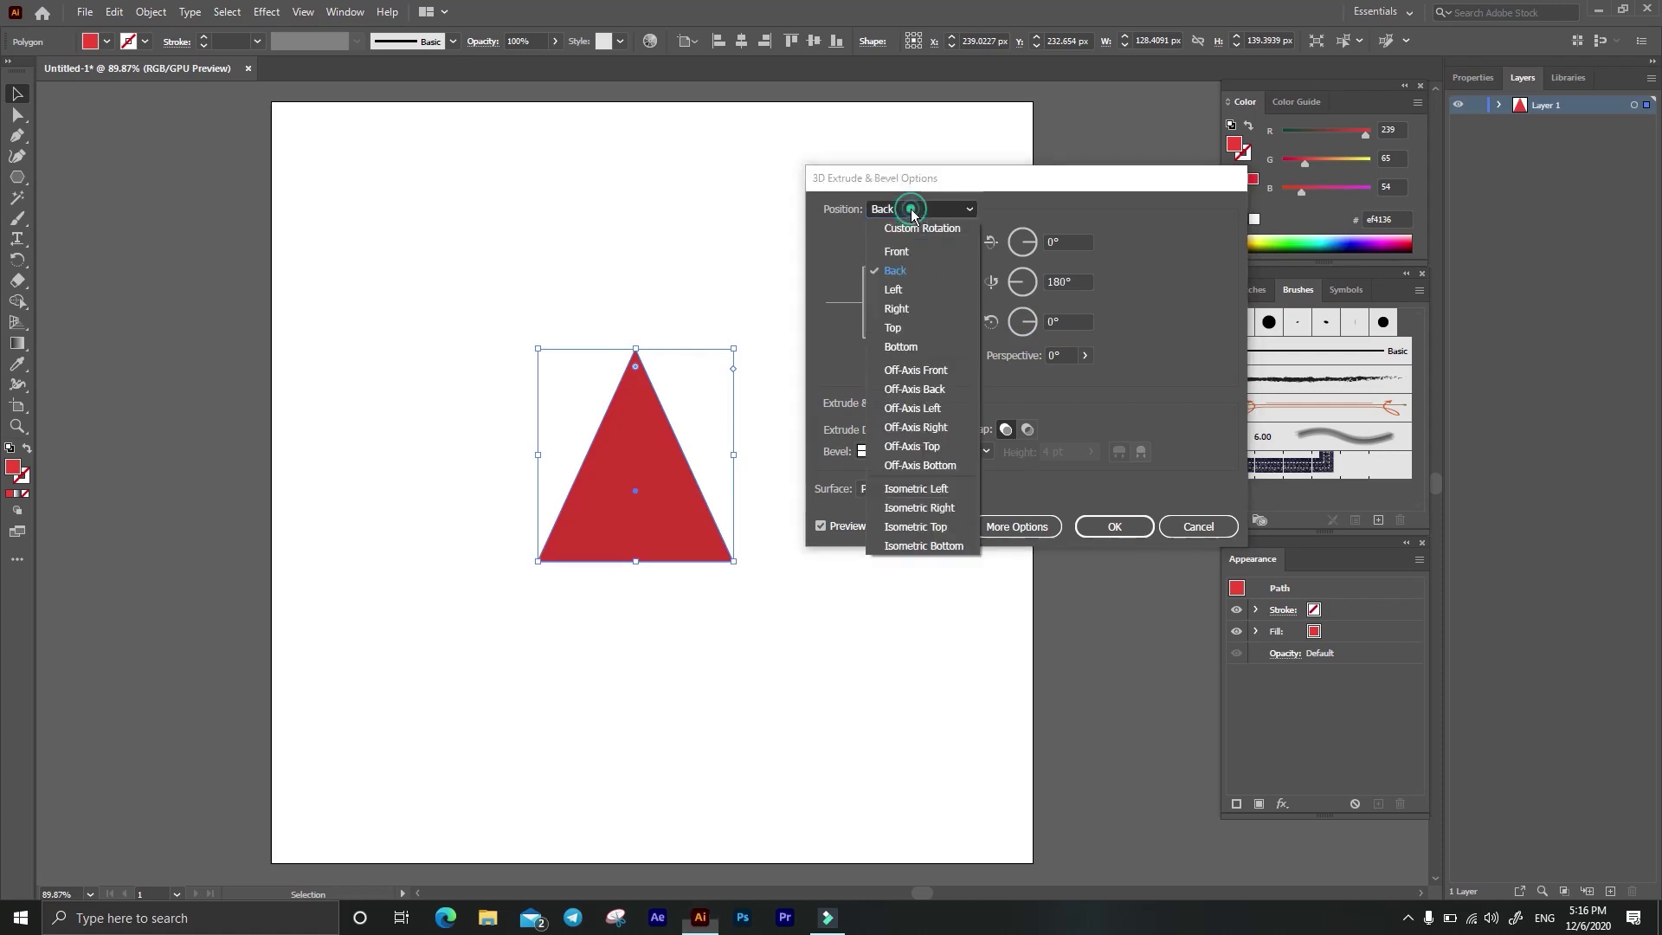
click(913, 284)
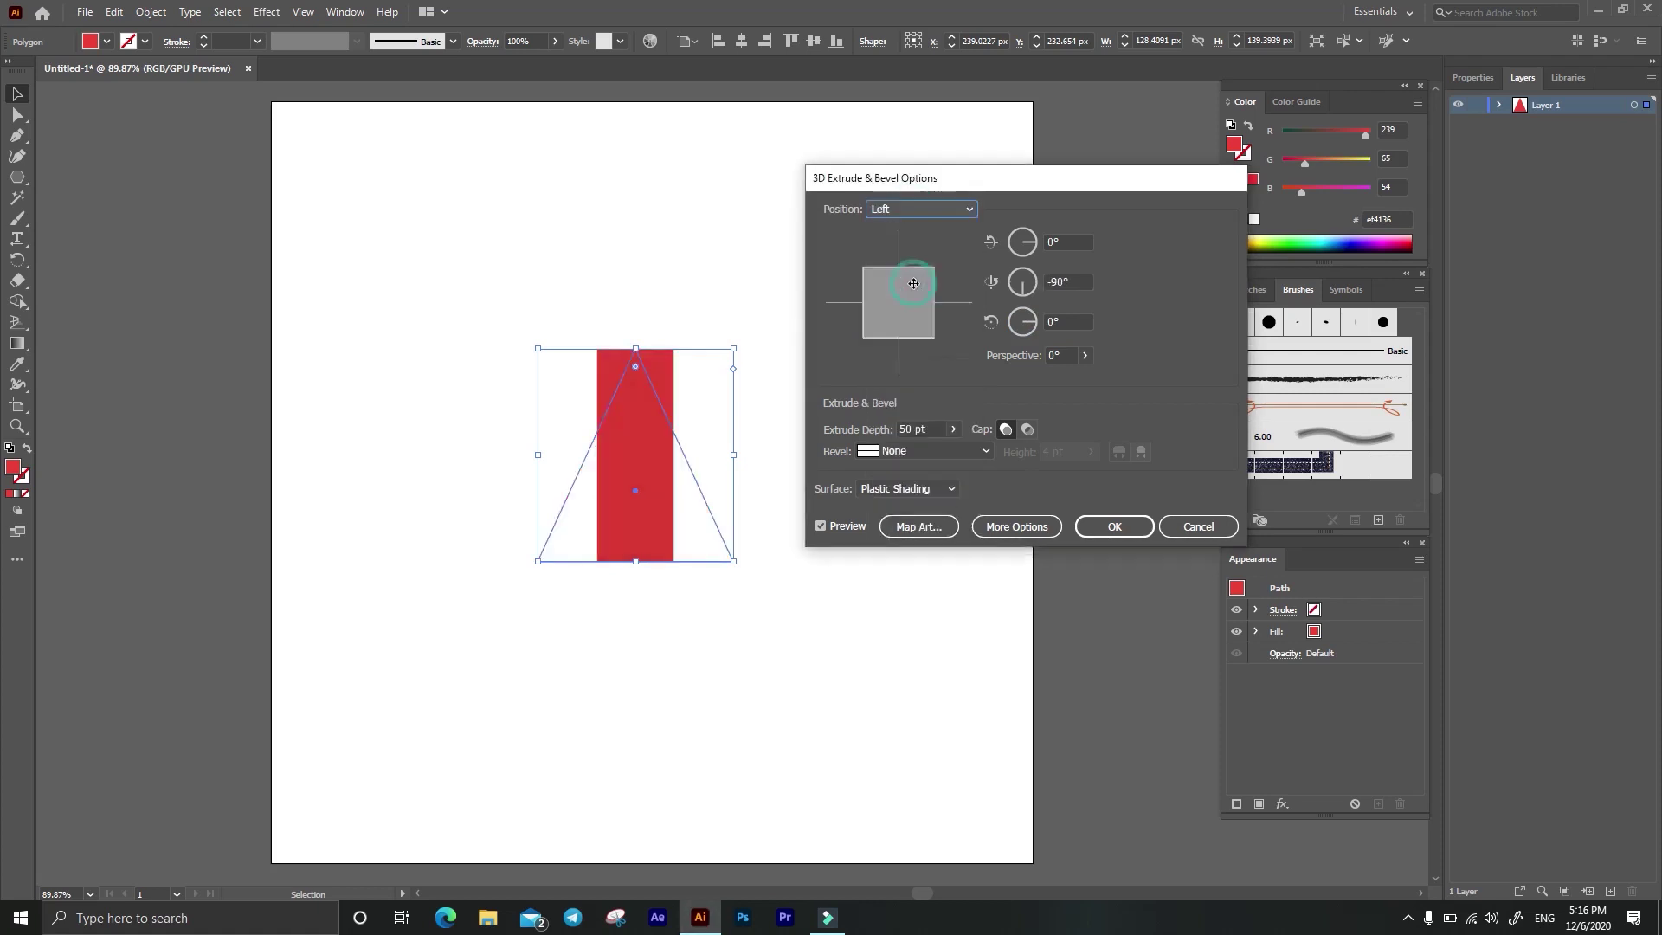
click(911, 211)
click(910, 301)
Step: Preview the Top and Isometric Left presets, then rotate the extrusion to 0°, -31°, 0°
click(902, 209)
click(903, 337)
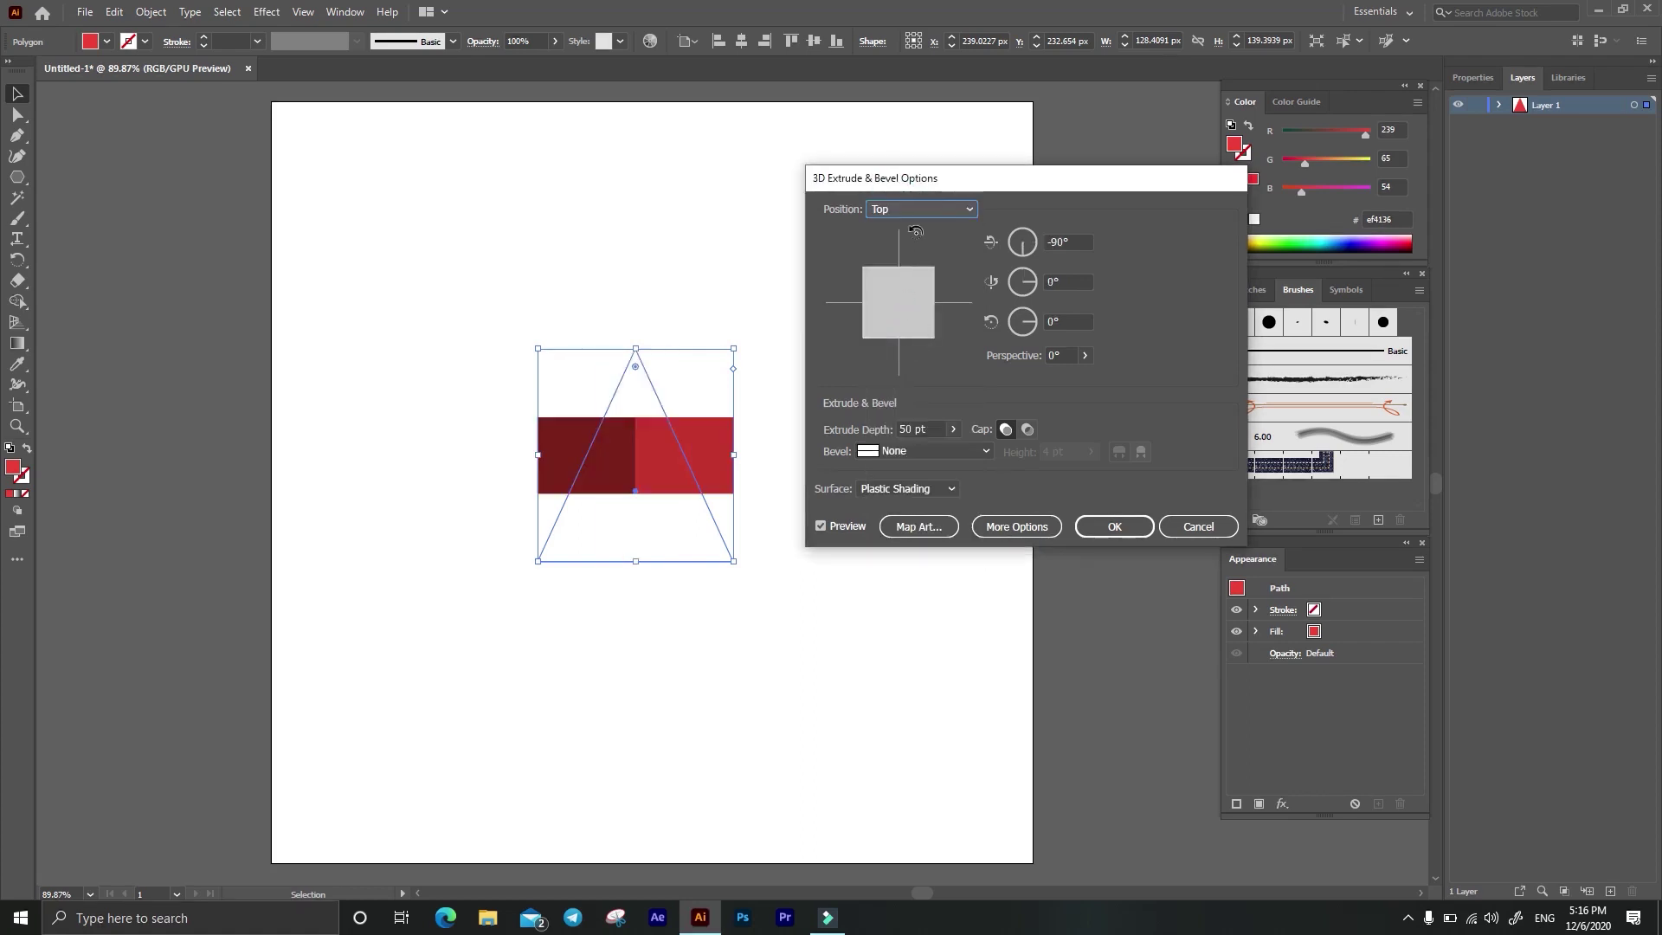
click(917, 208)
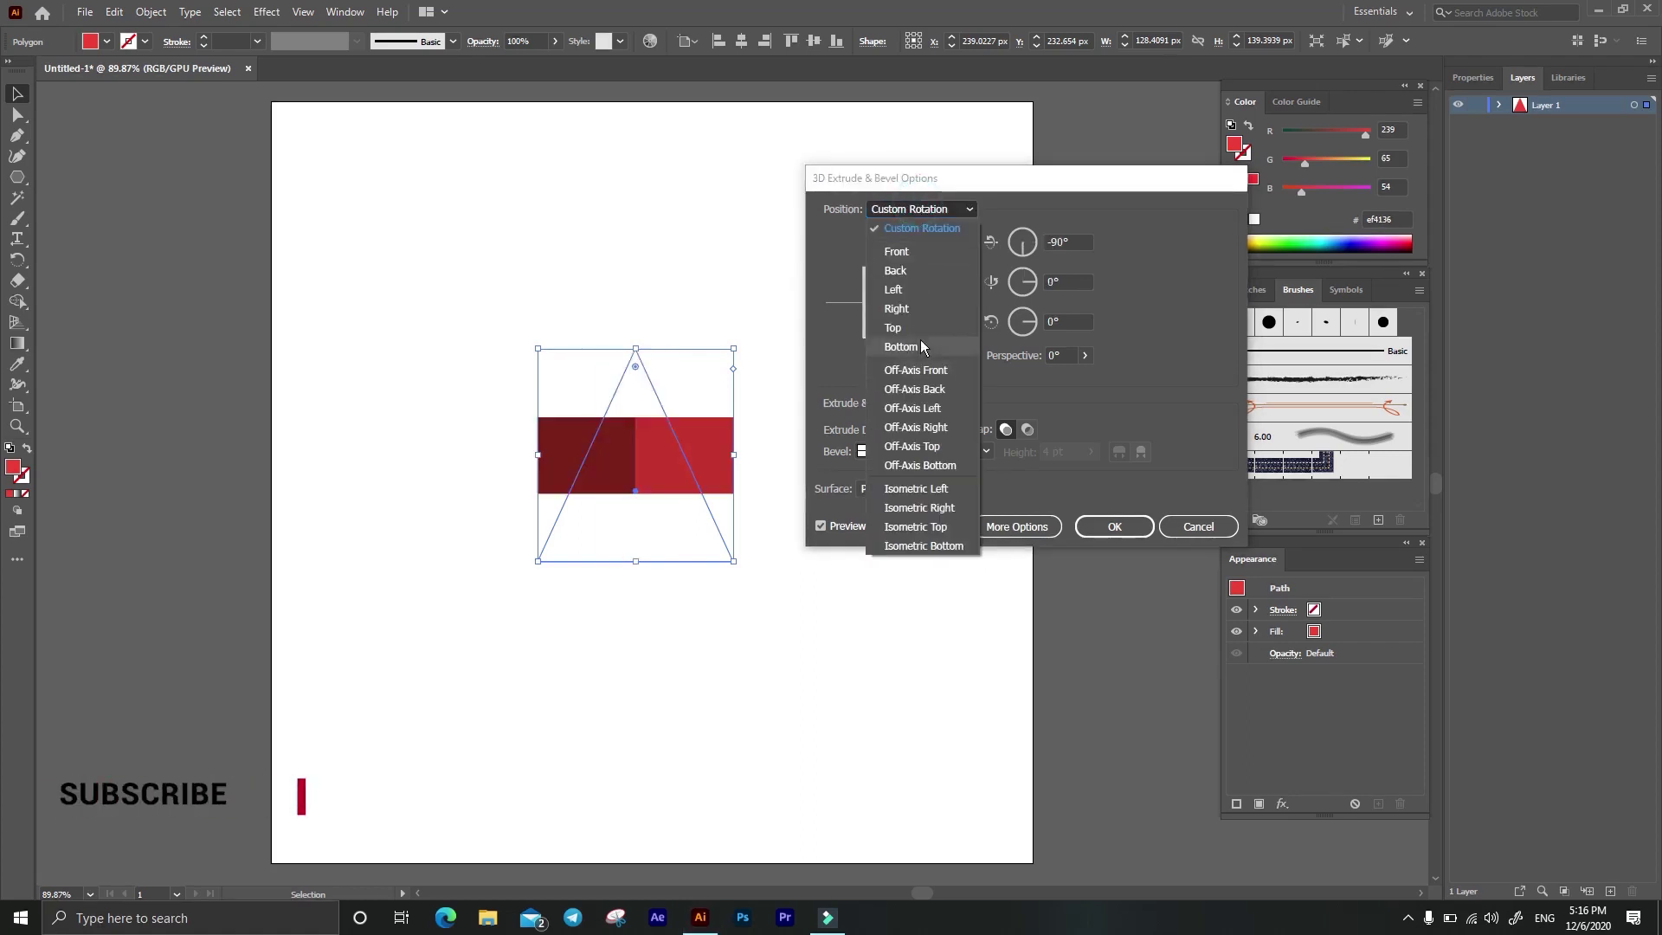
click(935, 489)
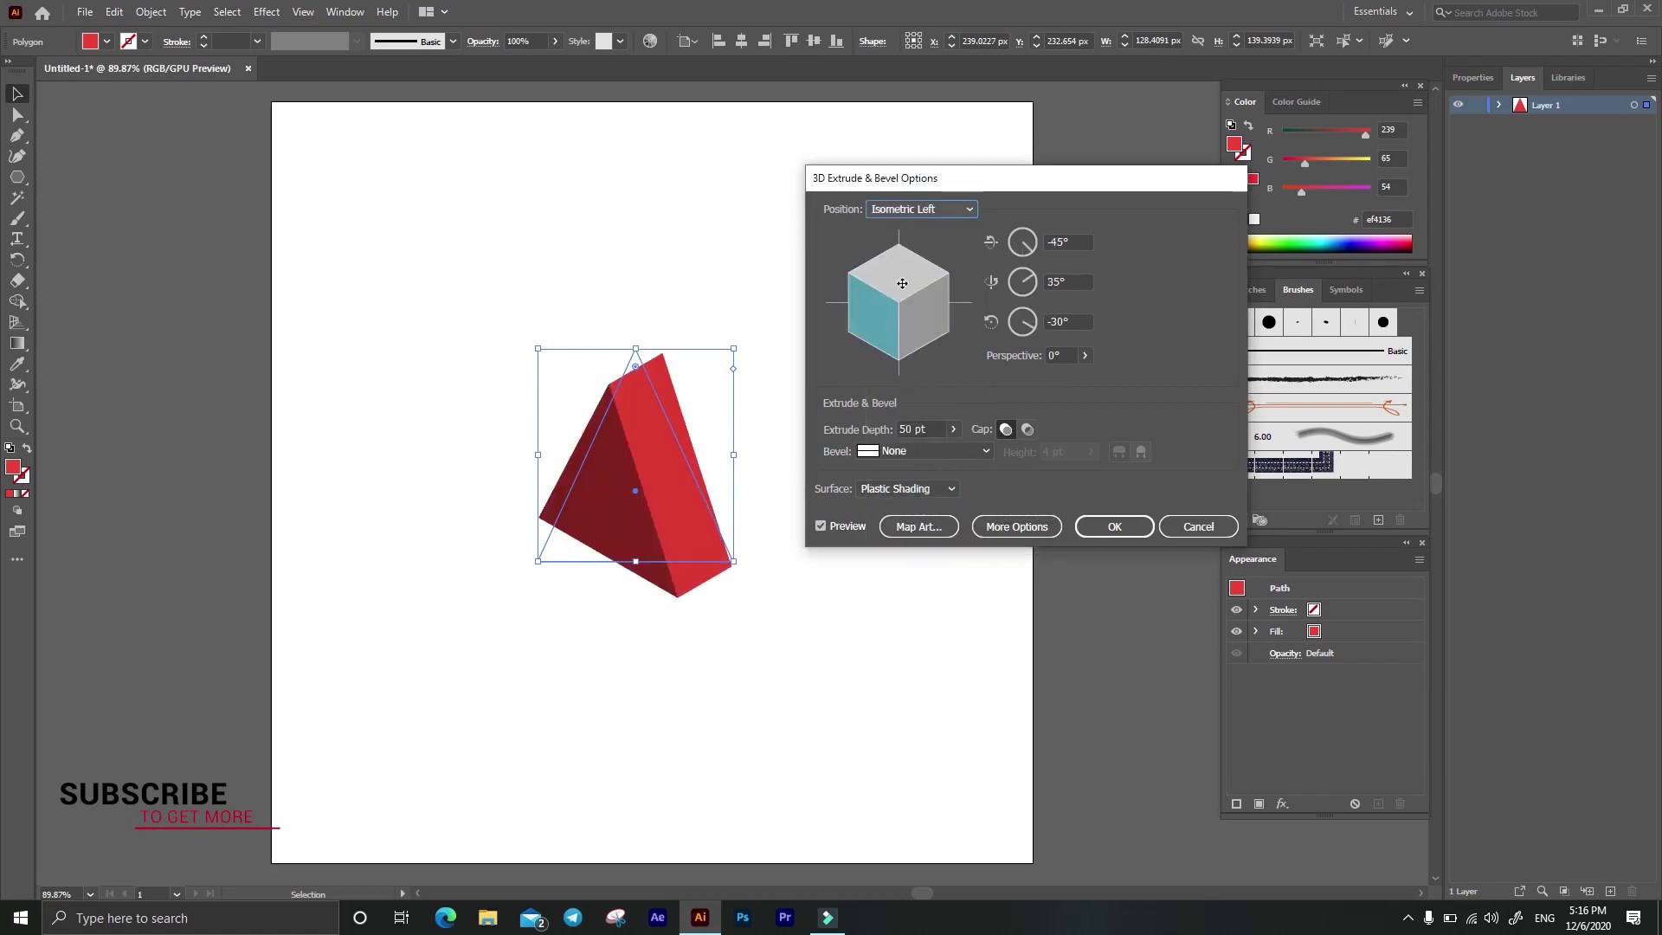
click(898, 209)
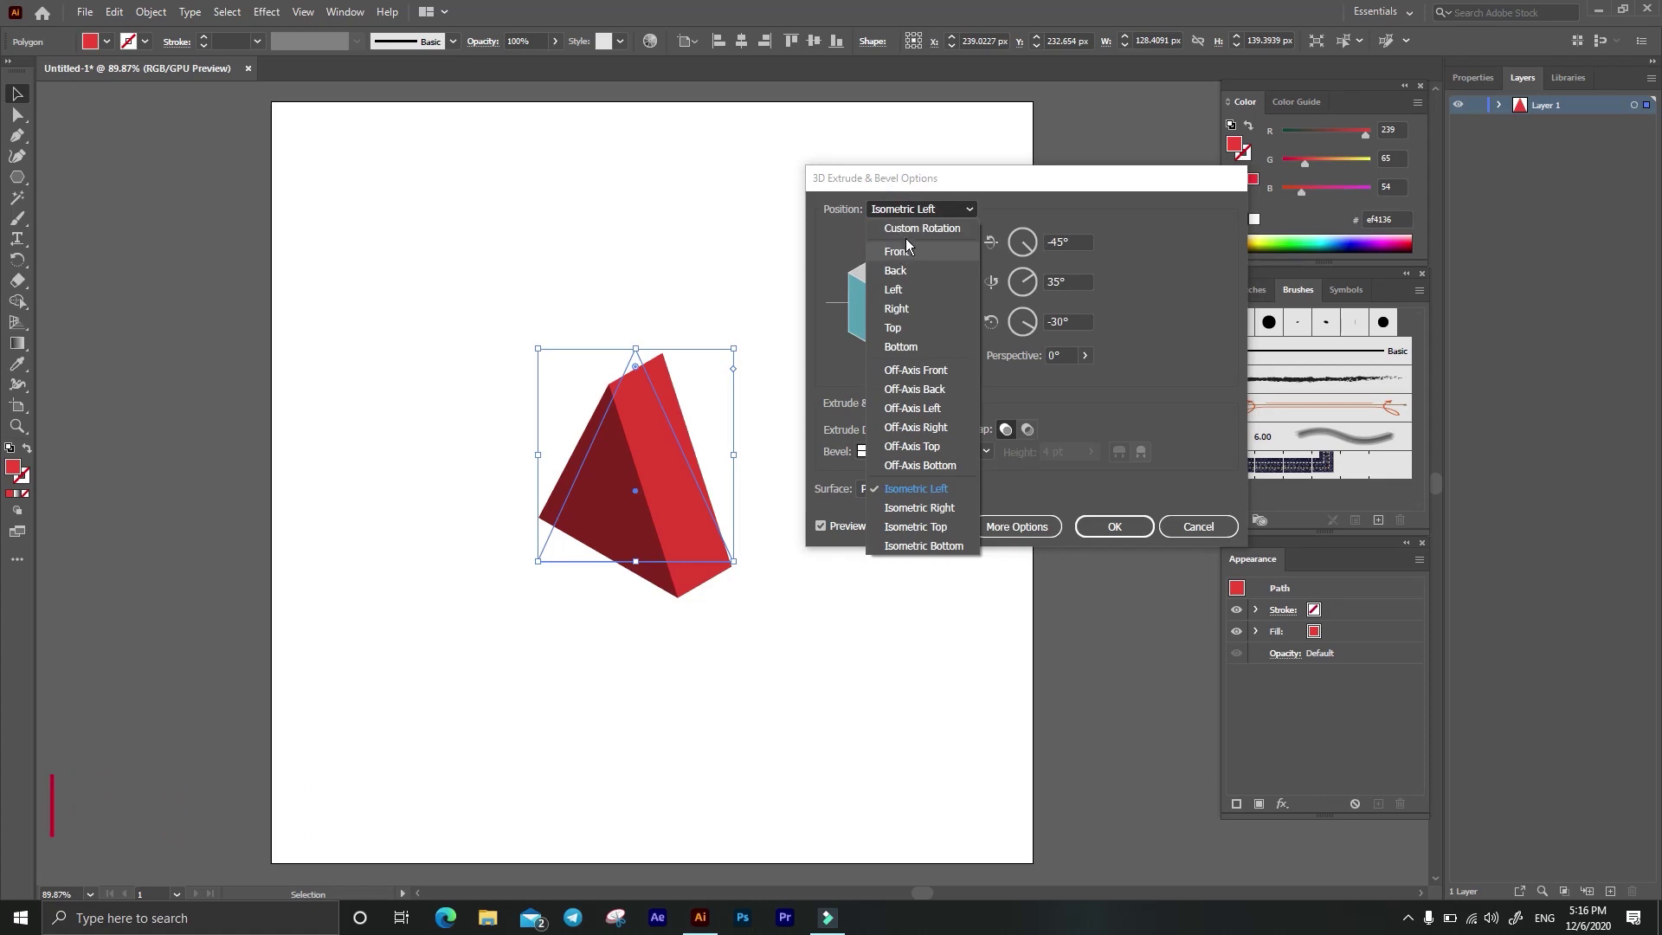
click(919, 229)
mouse_move(875, 300)
mouse_down()
mouse_move(926, 284)
mouse_move(860, 329)
mouse_move(869, 279)
mouse_move(933, 304)
mouse_move(849, 299)
mouse_move(856, 271)
mouse_move(880, 328)
mouse_up()
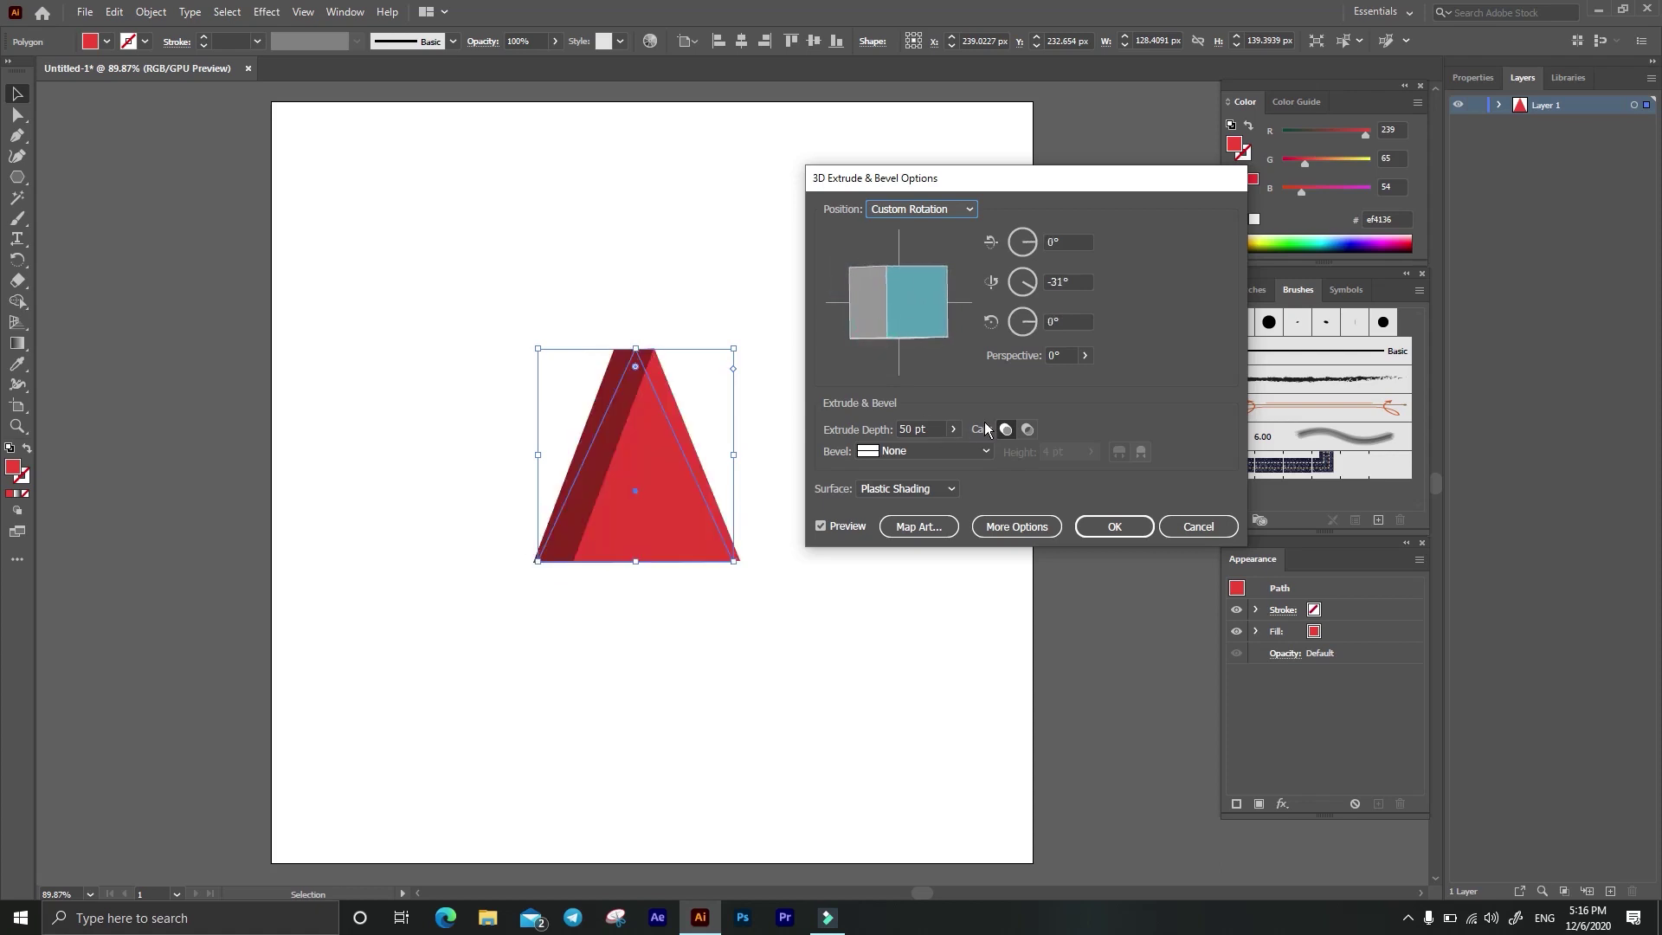
Step: Raise the perspective to 98° and the extrusion depth to 411 pt
click(1084, 354)
drag(1024, 377, 1056, 378)
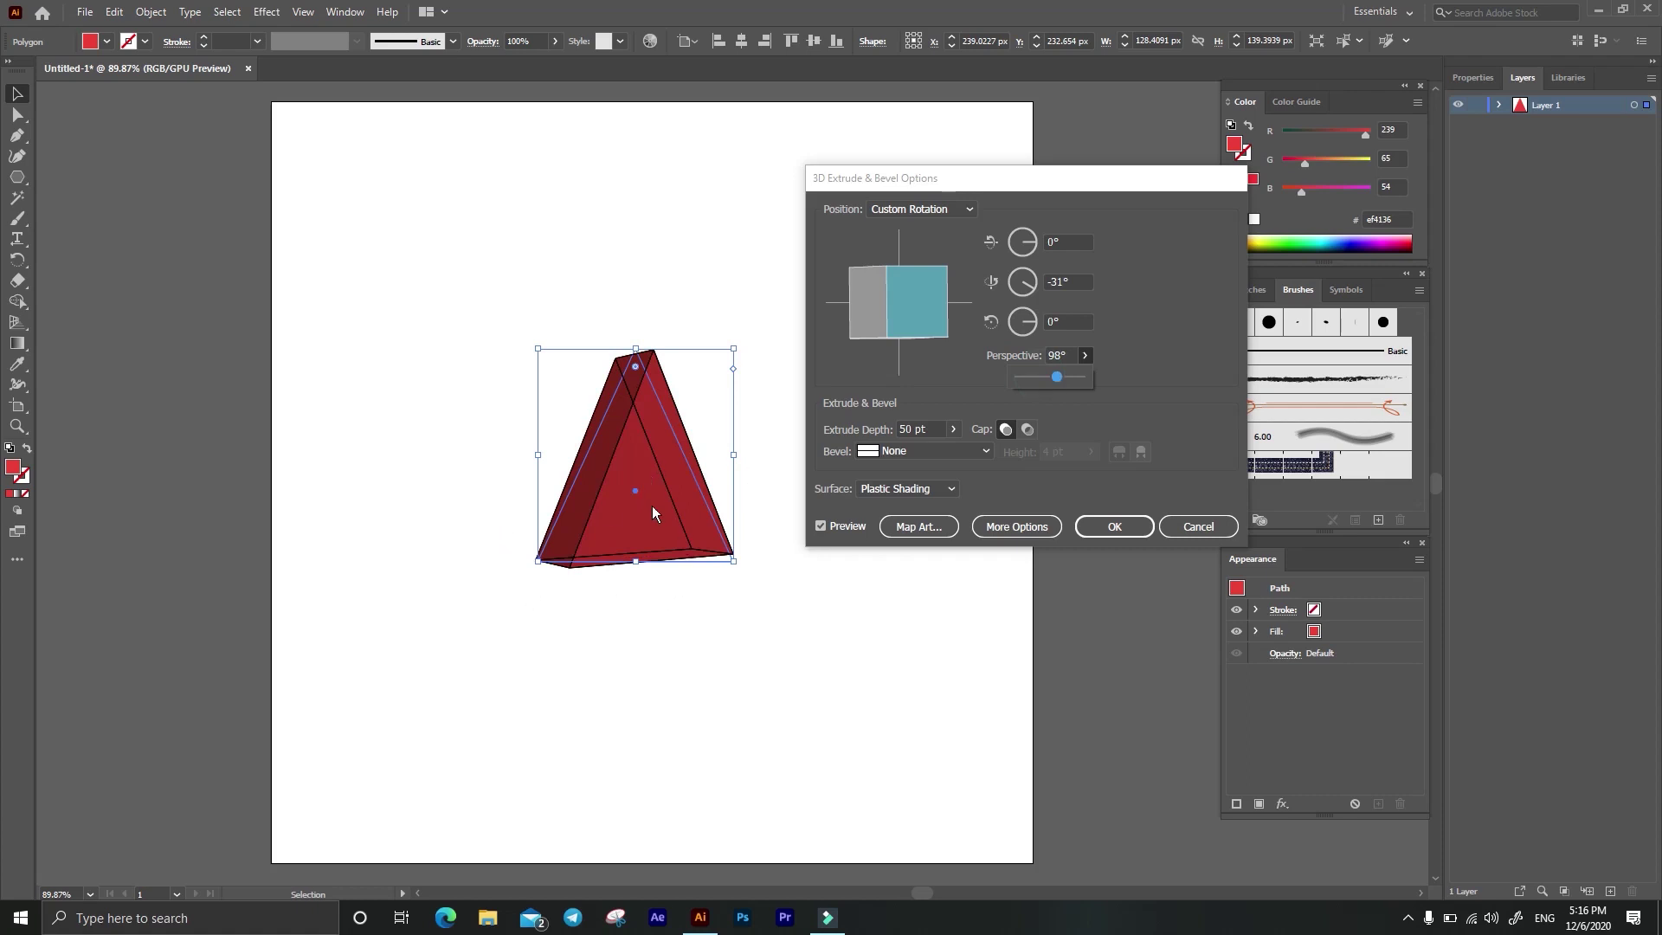
click(926, 385)
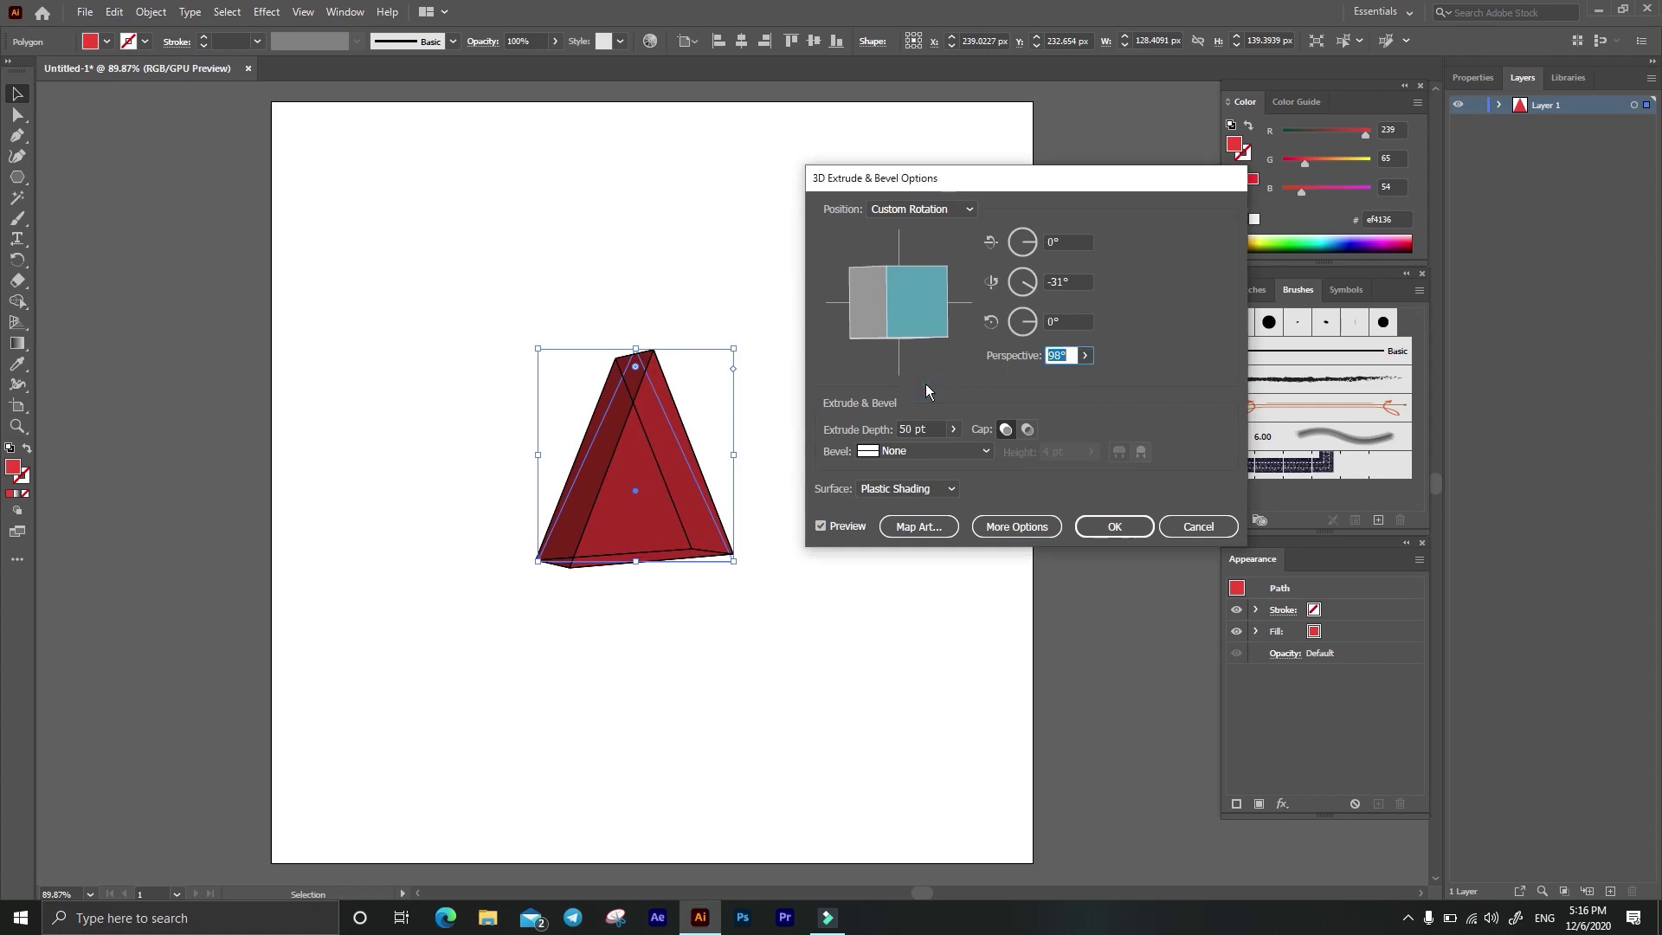
click(953, 429)
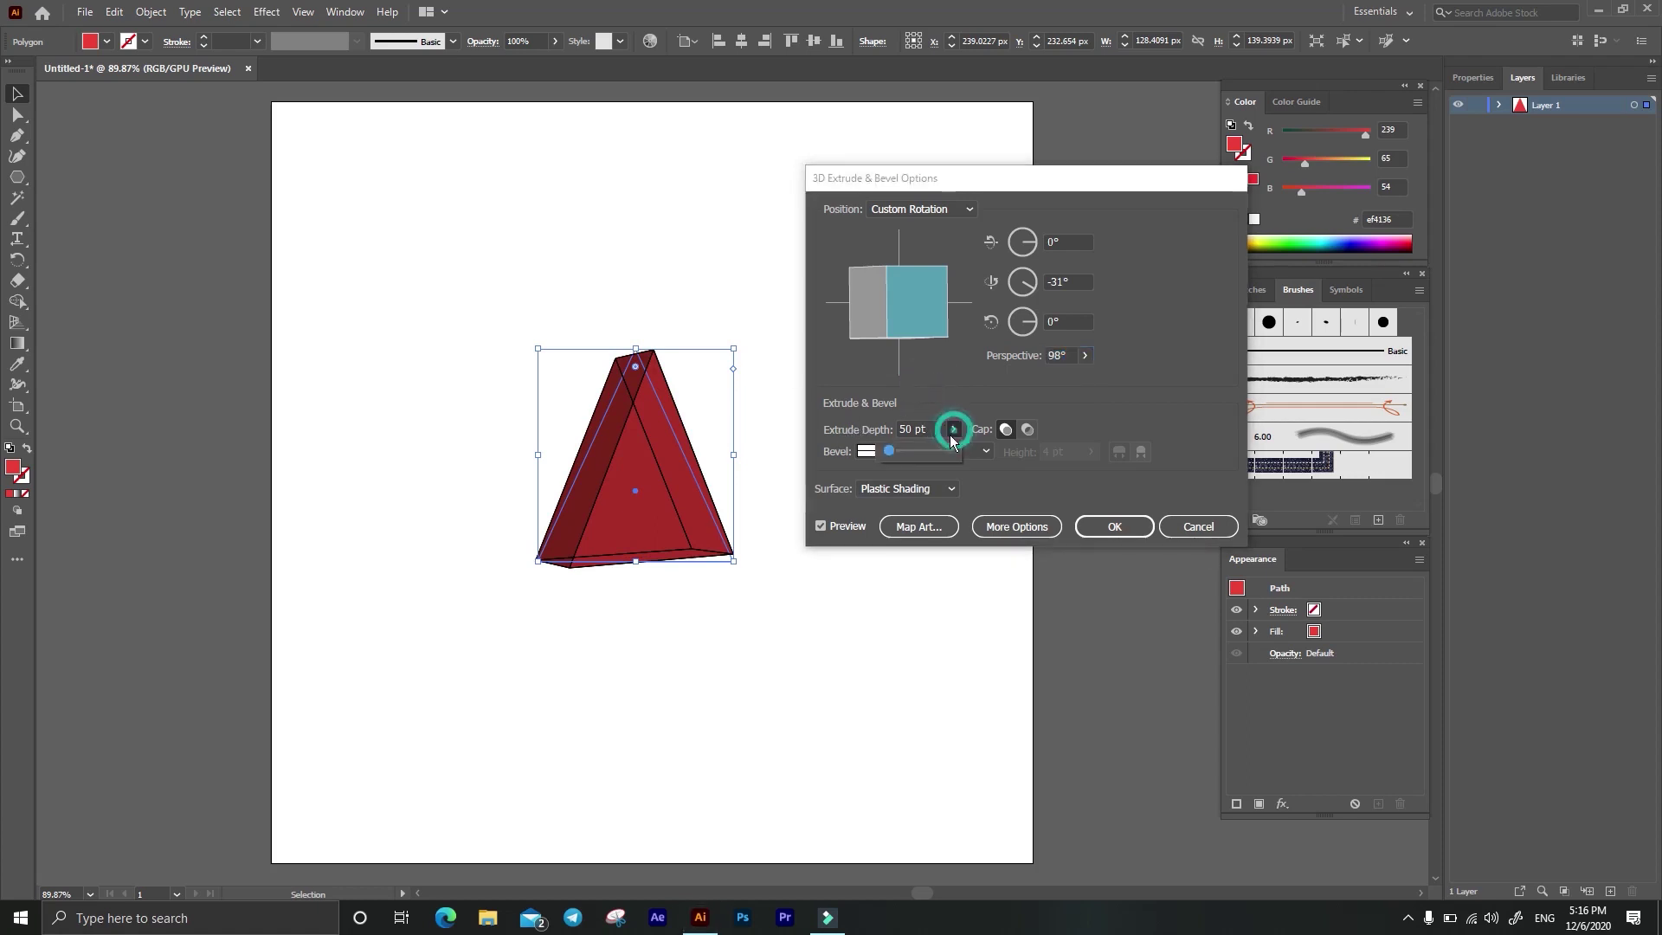
drag(892, 451, 900, 451)
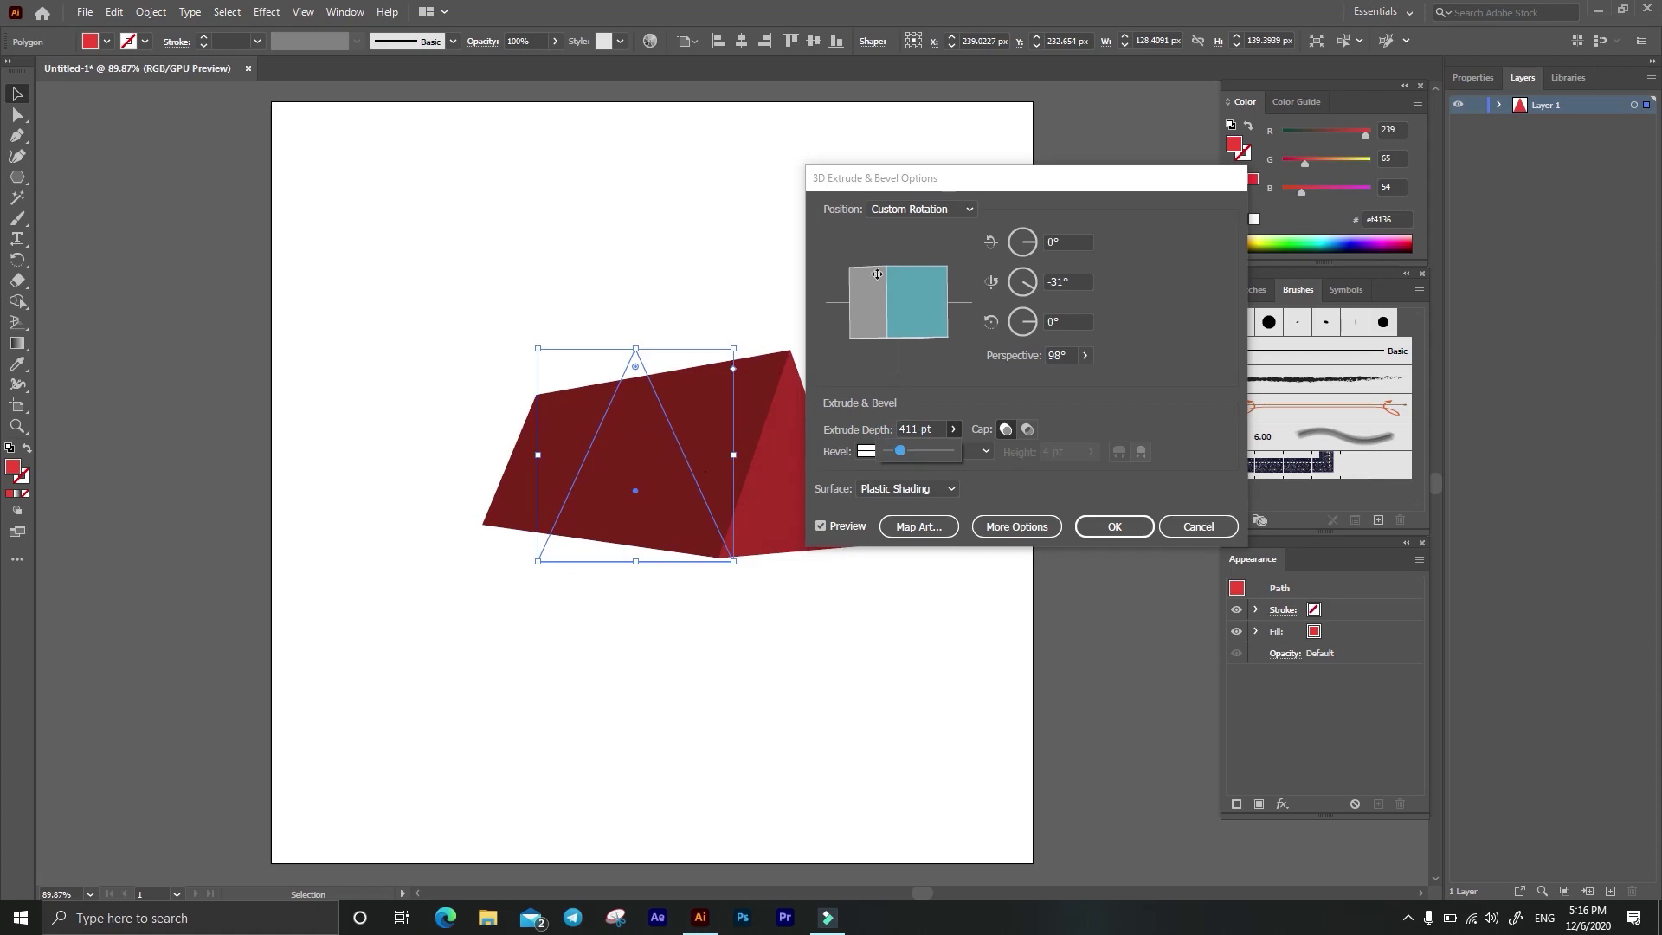
click(911, 176)
drag(991, 195, 1049, 194)
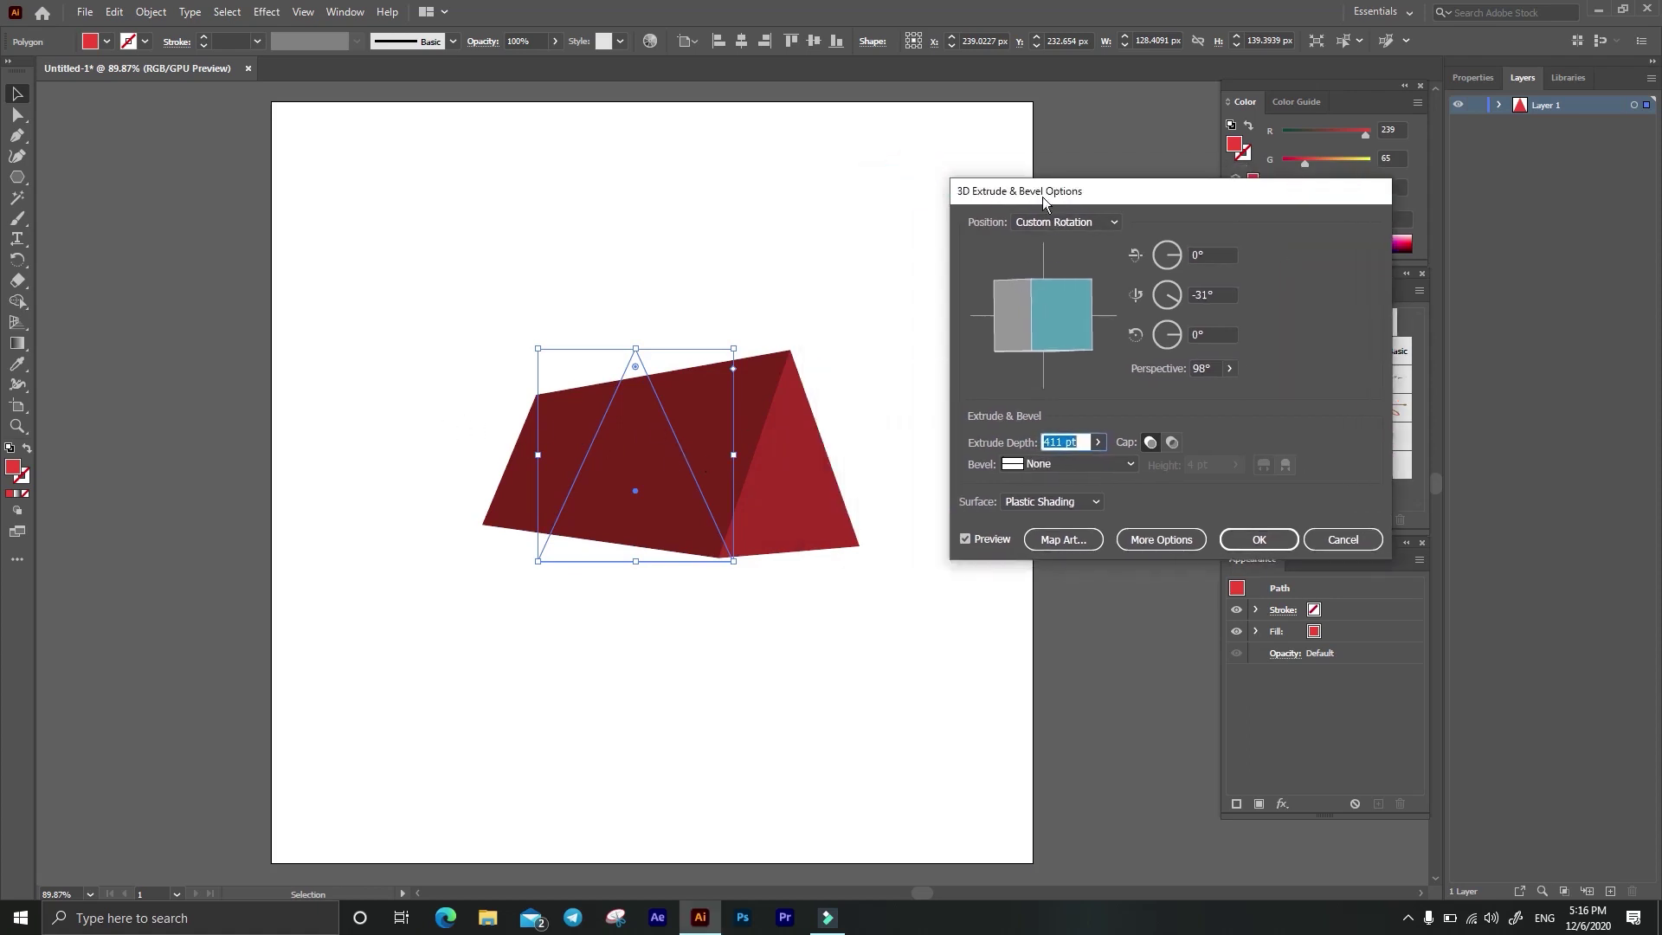
Step: Leave the cap off and rotate the hollow extrusion to about 0°, -8°, 0°
click(1173, 443)
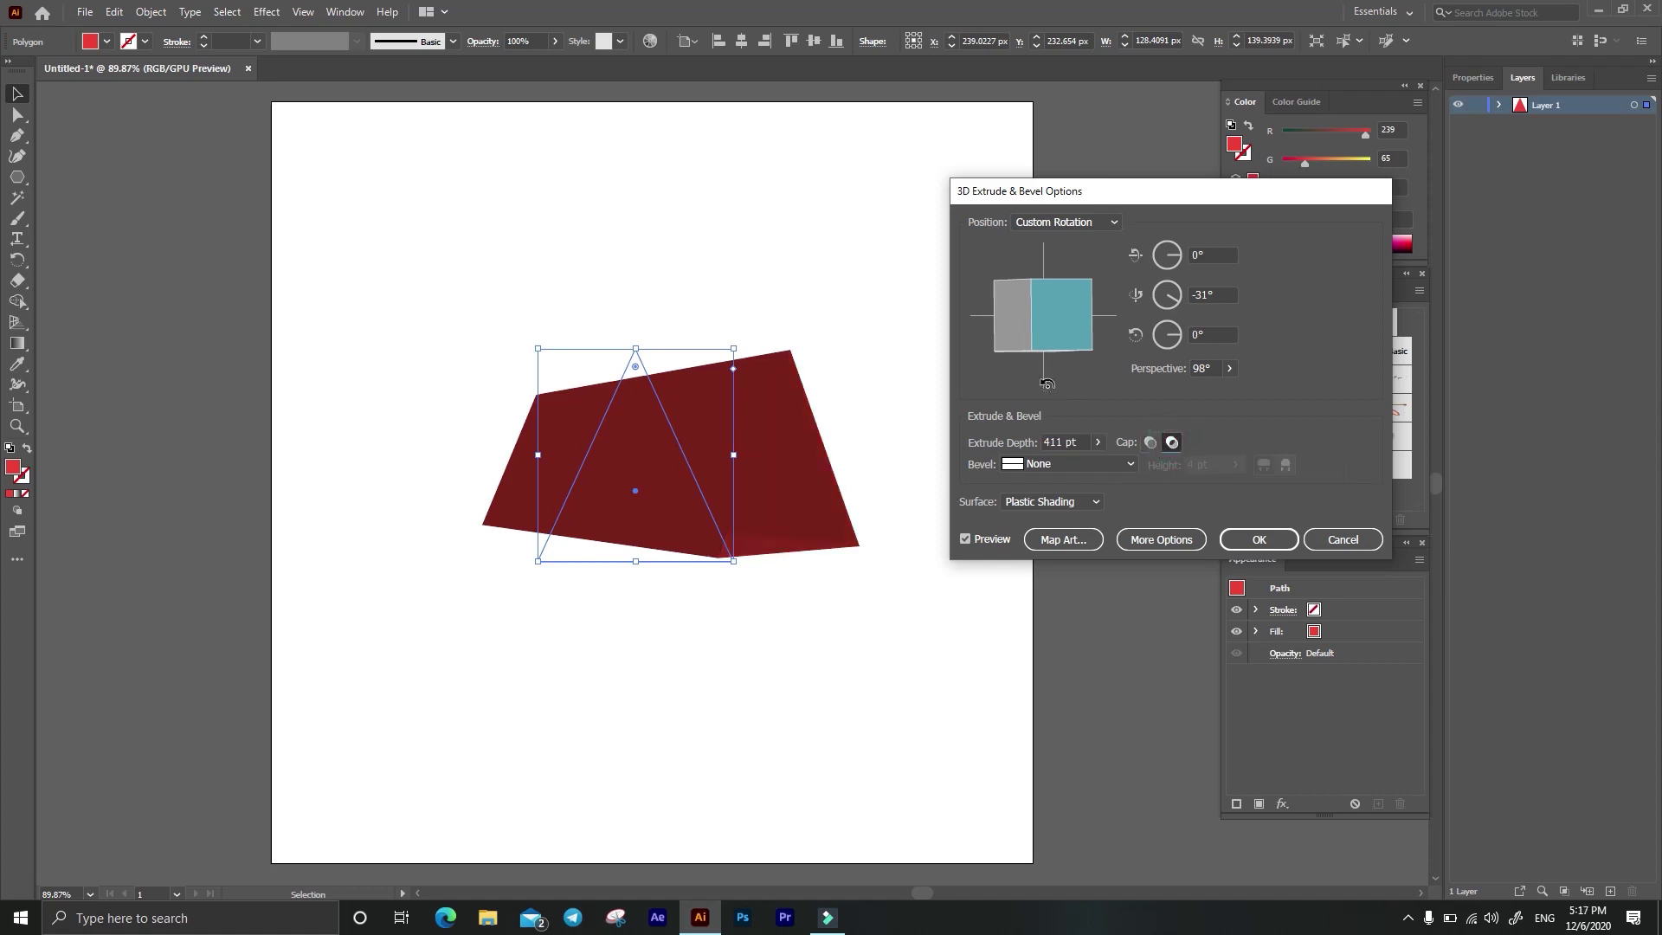
mouse_move(1051, 313)
mouse_down()
mouse_move(1055, 284)
mouse_move(1036, 328)
mouse_move(979, 293)
mouse_move(1014, 296)
mouse_up()
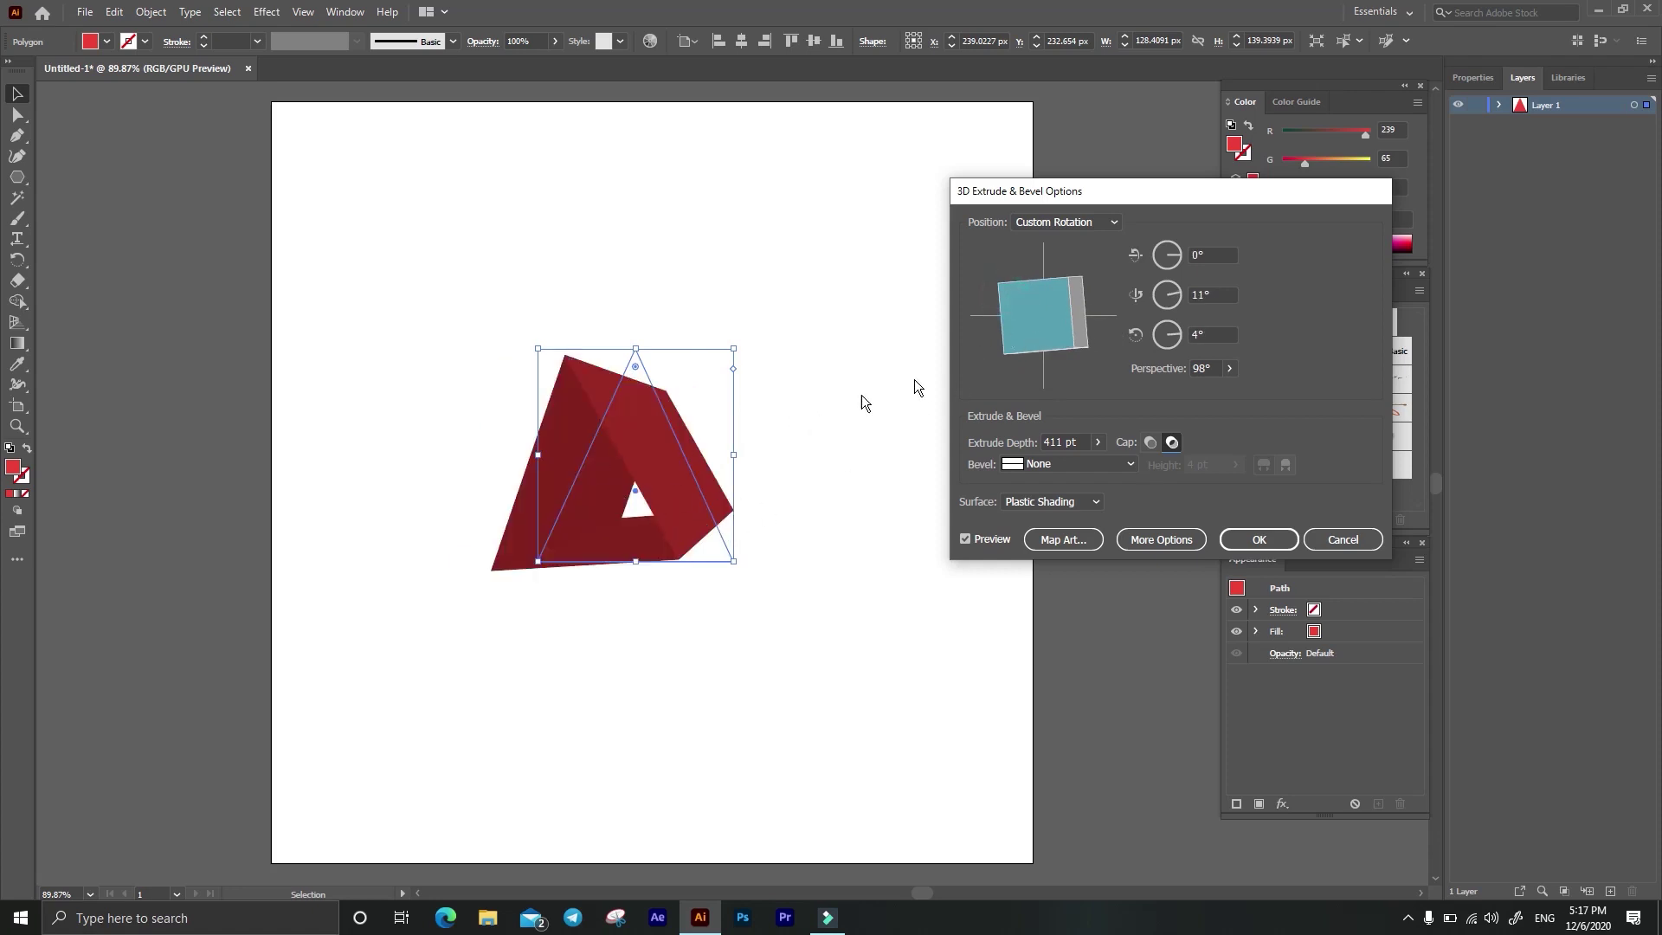
drag(1030, 303, 1020, 316)
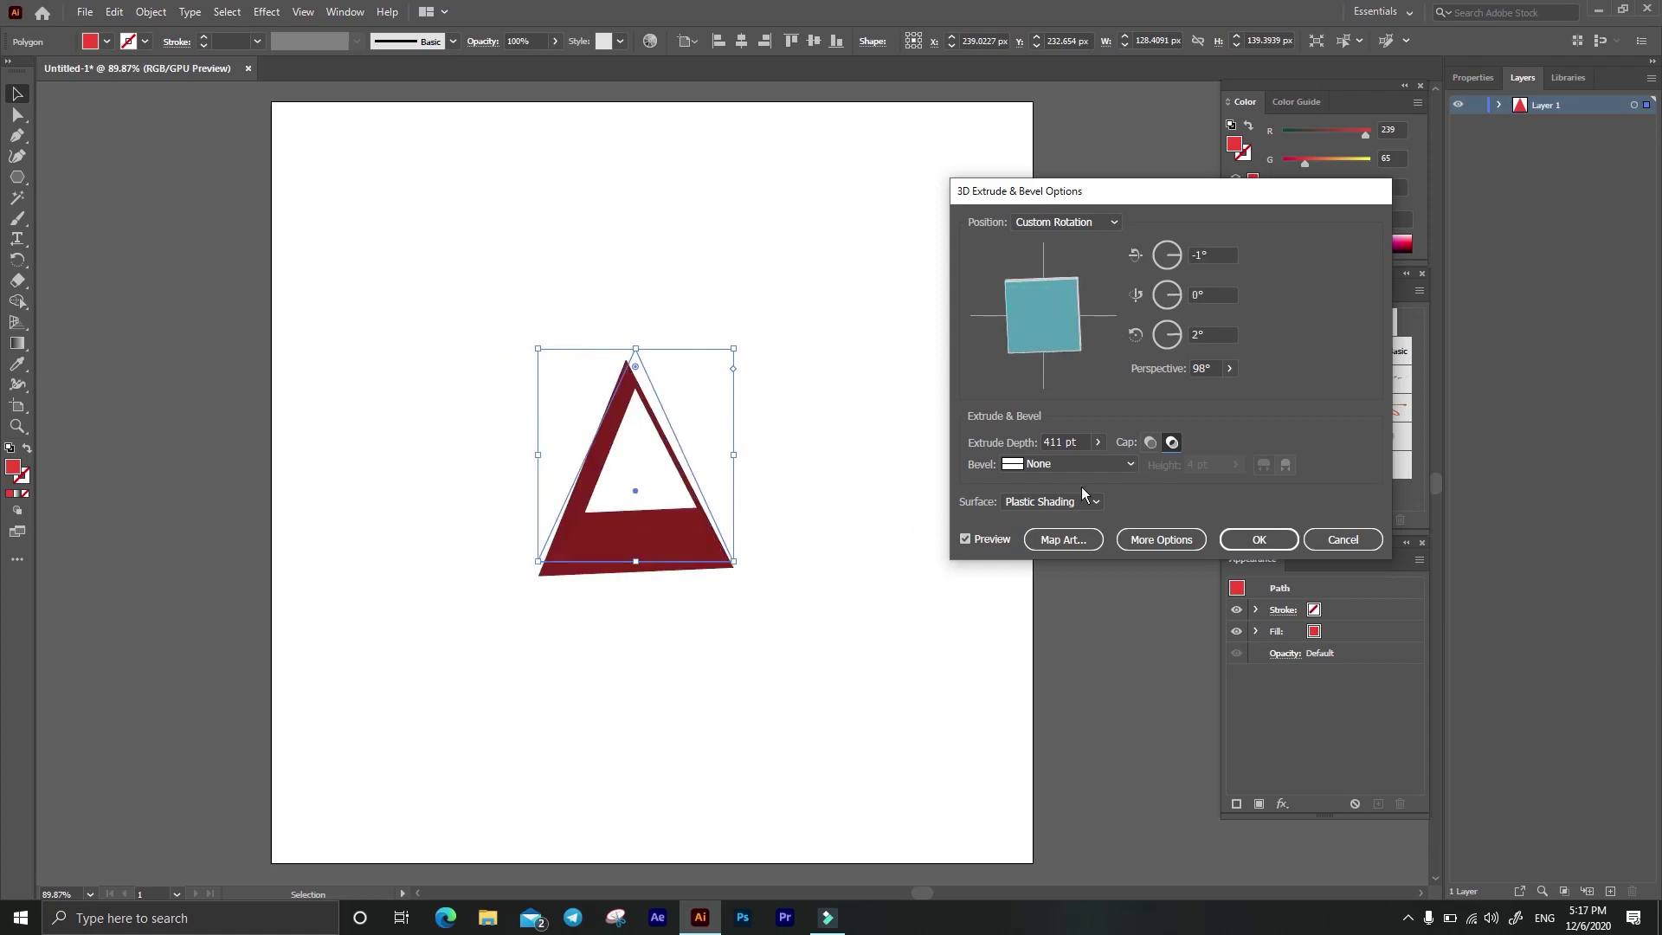
click(1151, 443)
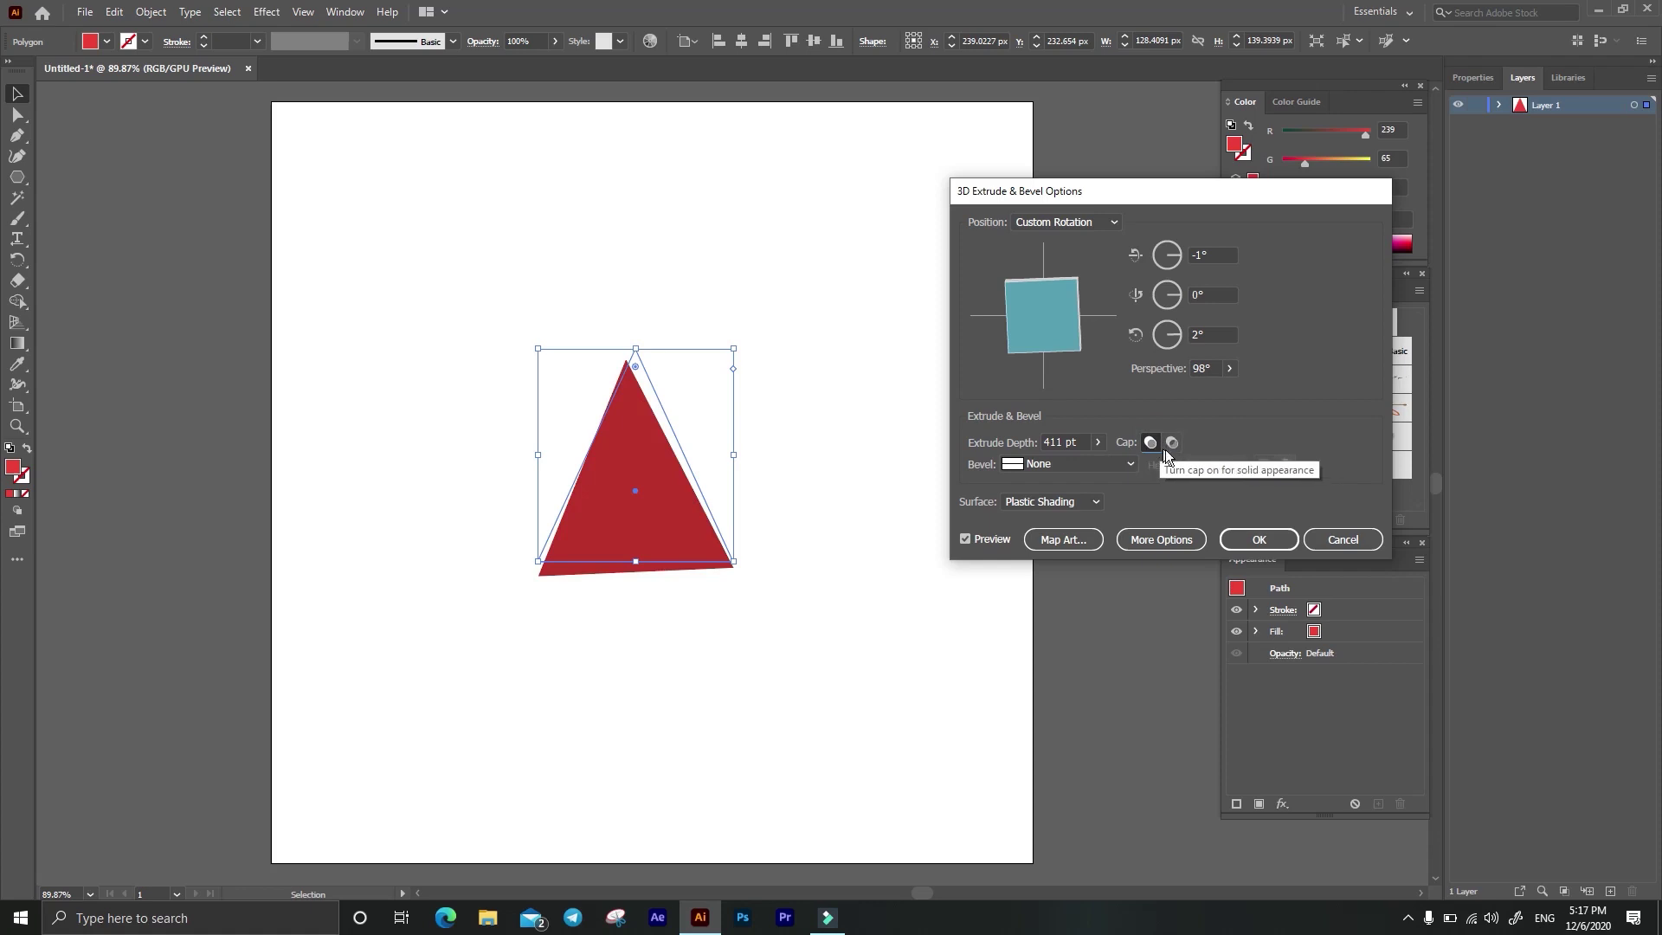
click(1172, 443)
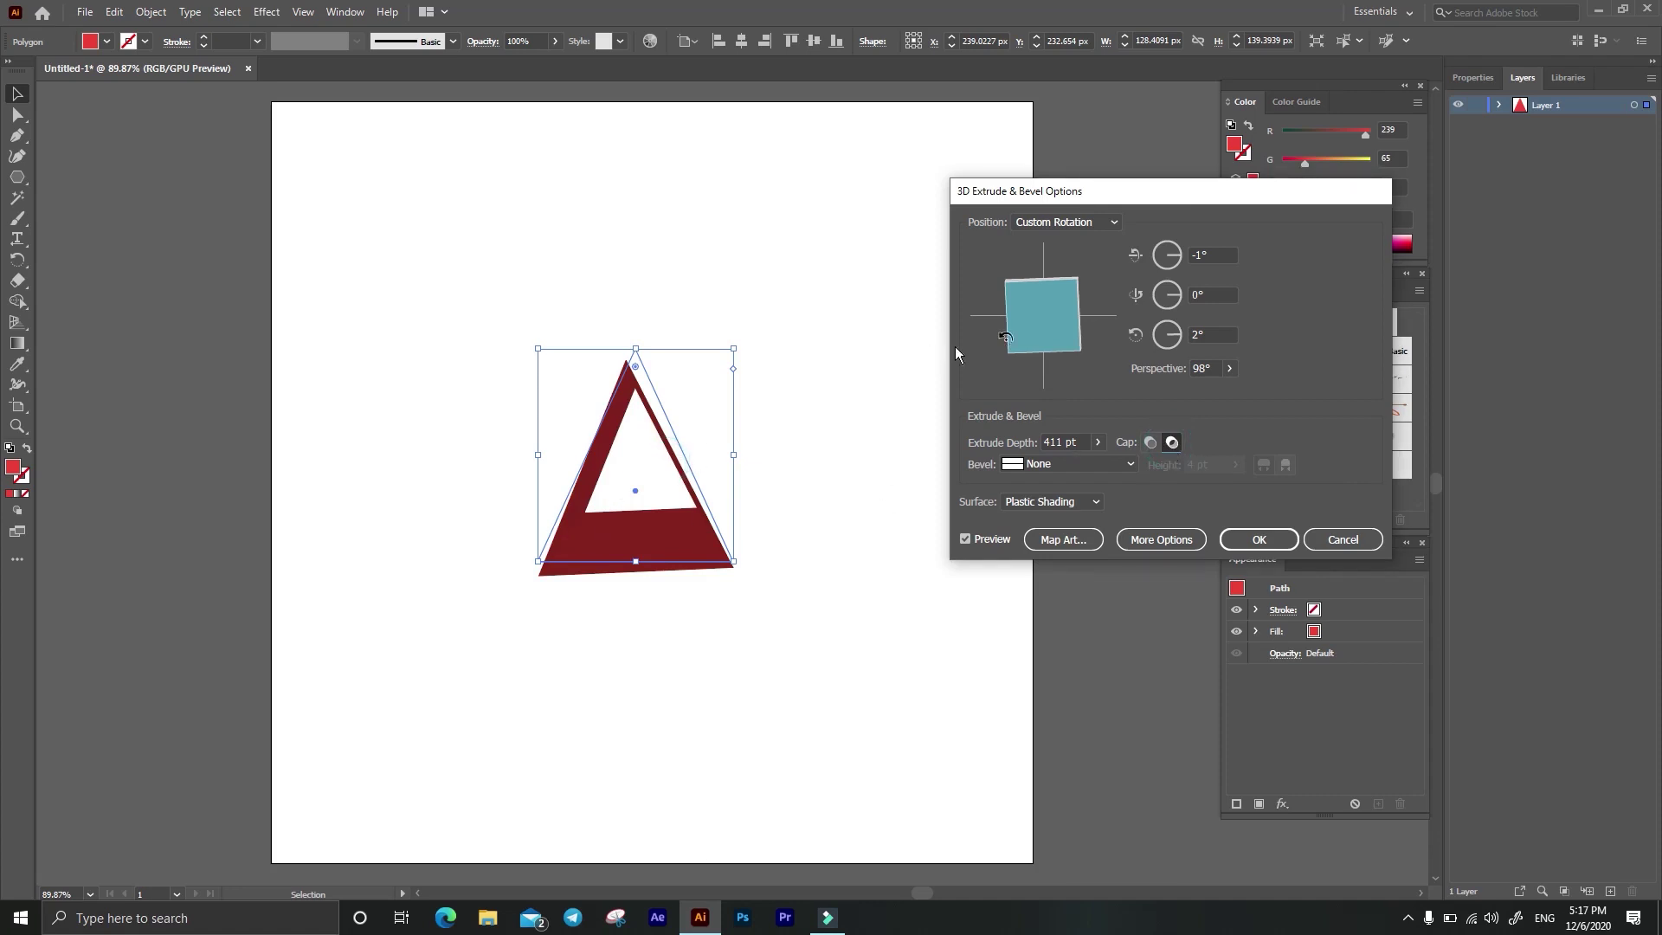
drag(1037, 308, 1043, 306)
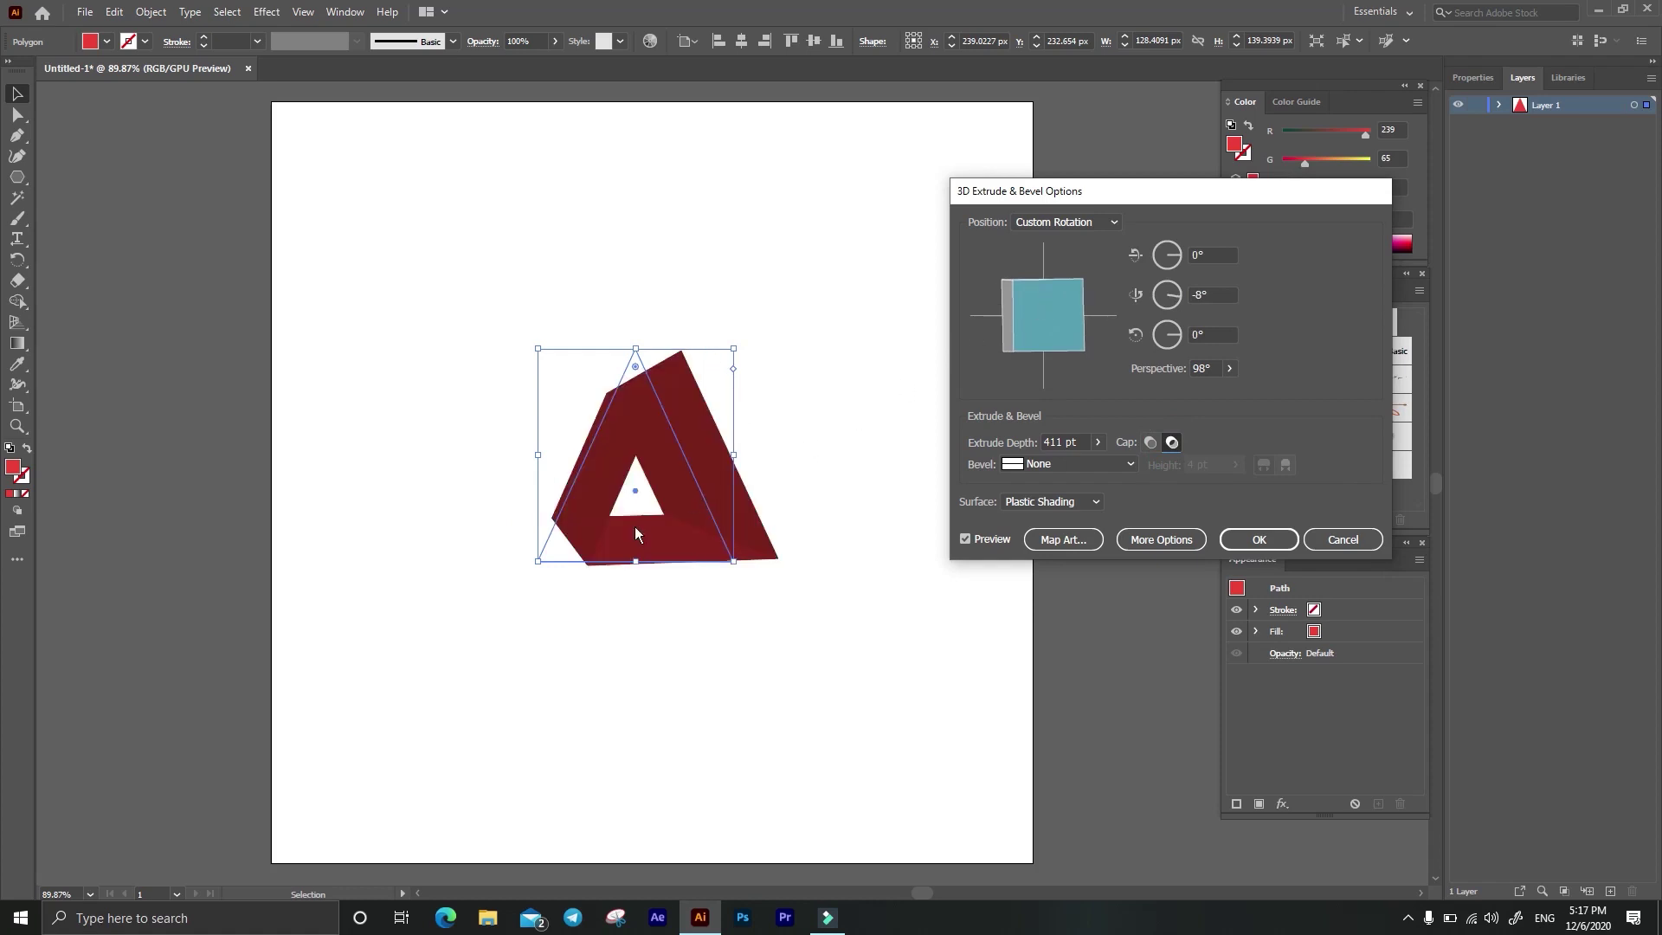
Step: Cap the extrusion solid, try a Classic bevel, and lower perspective to 24°
click(1101, 465)
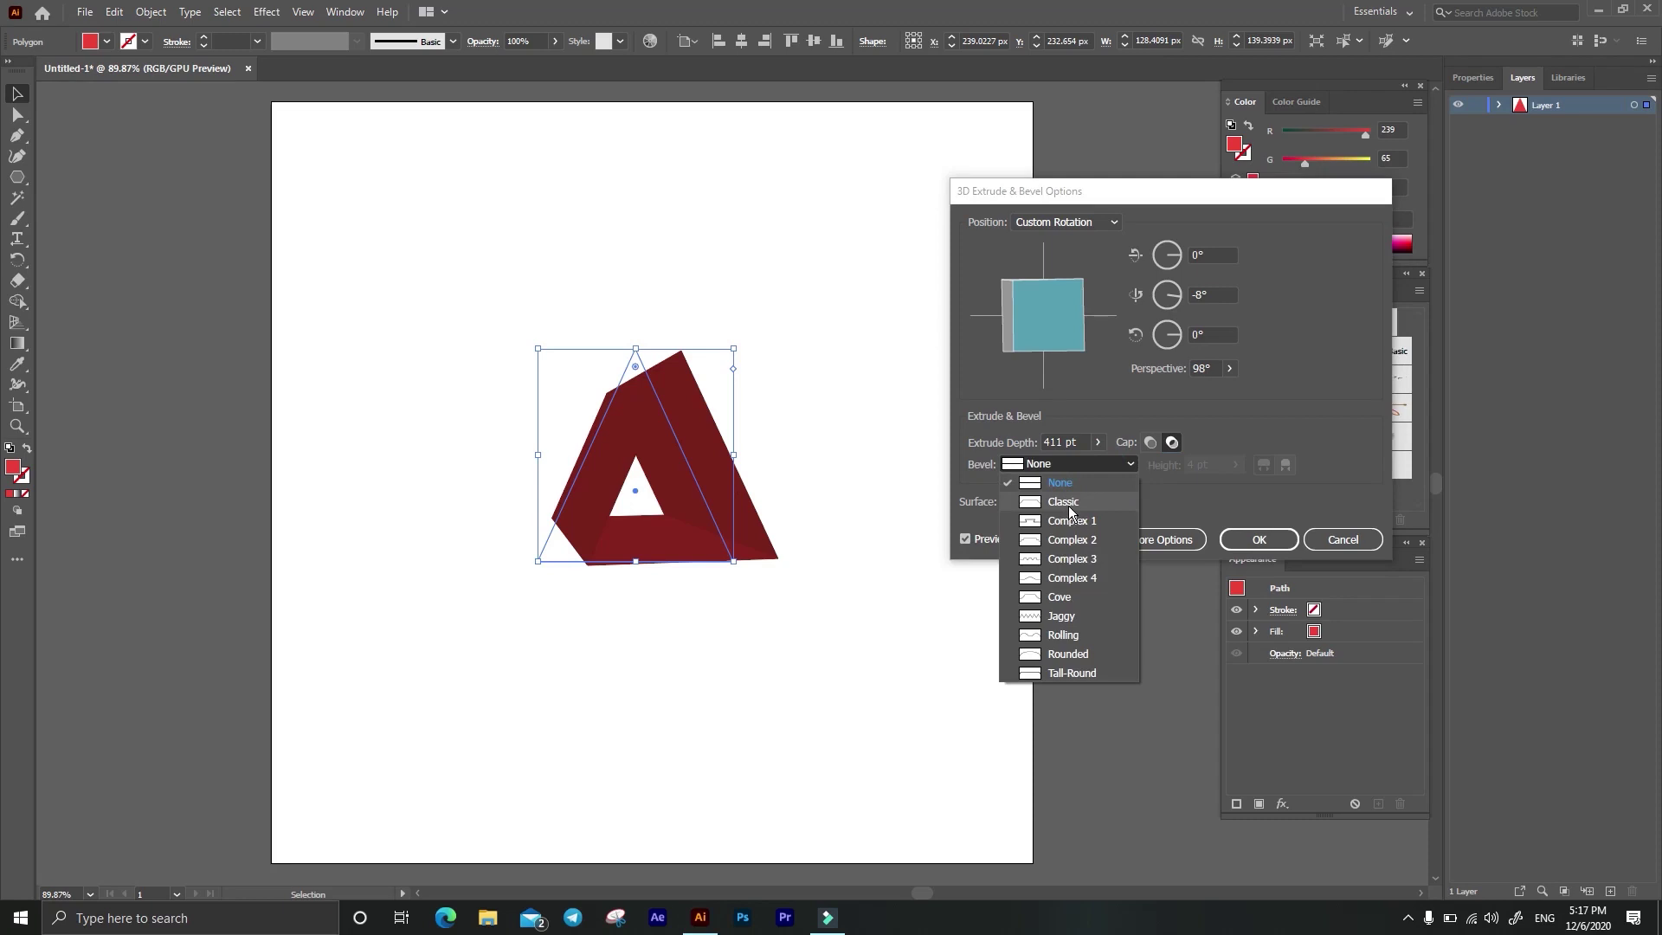
click(1151, 442)
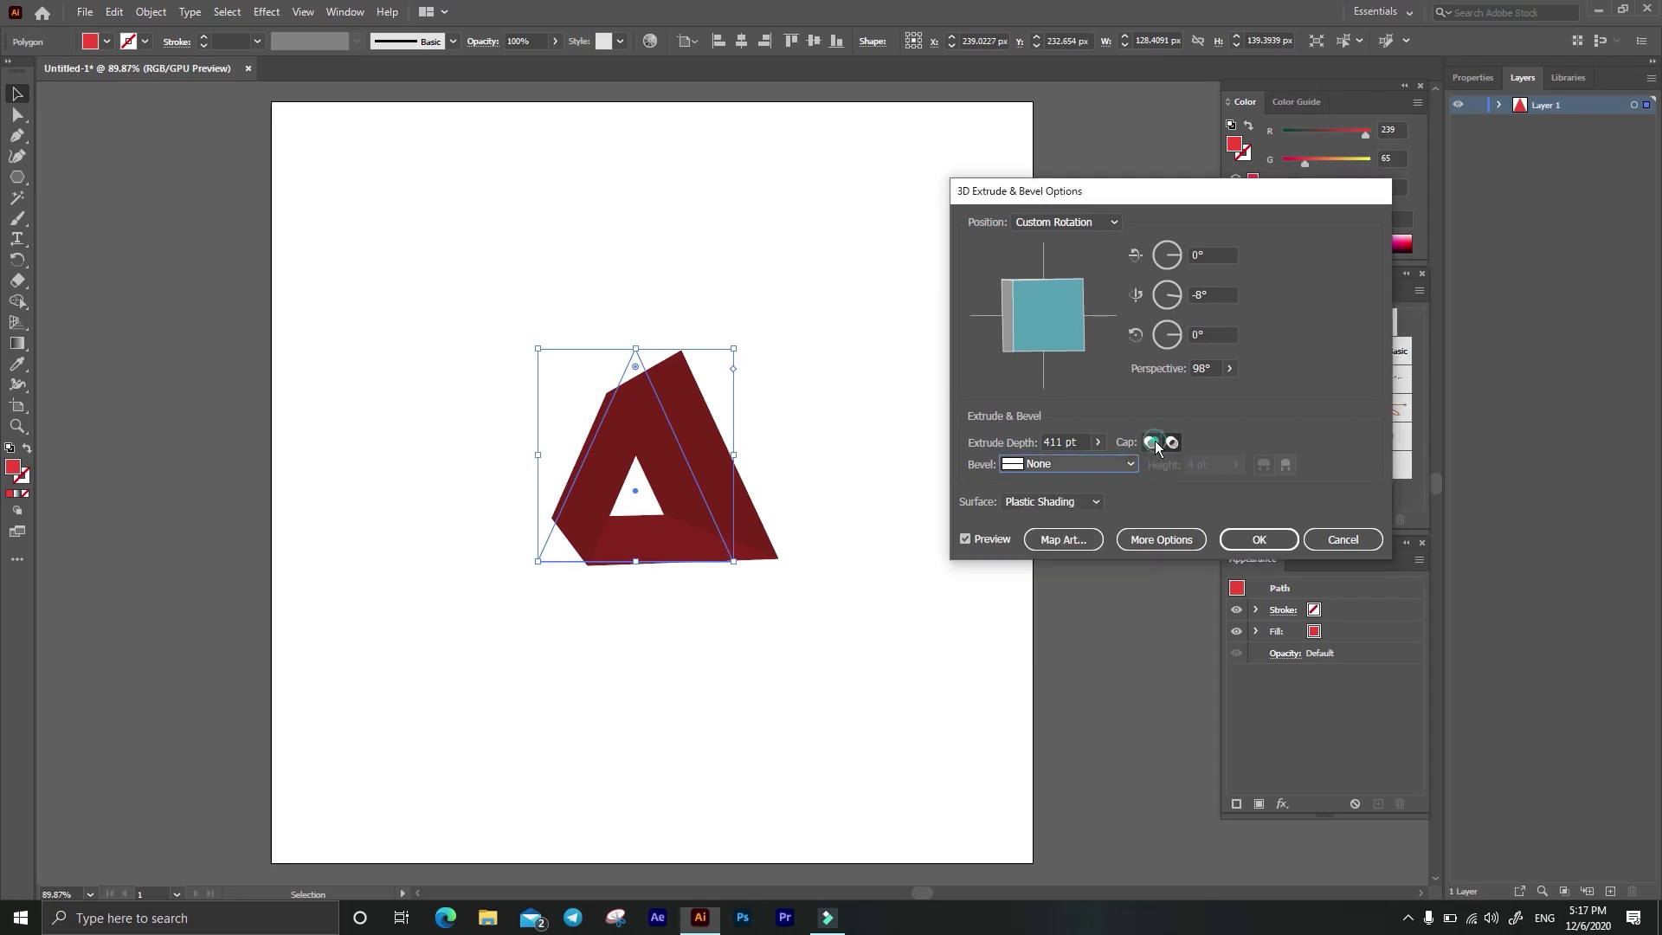
click(1155, 440)
click(1065, 468)
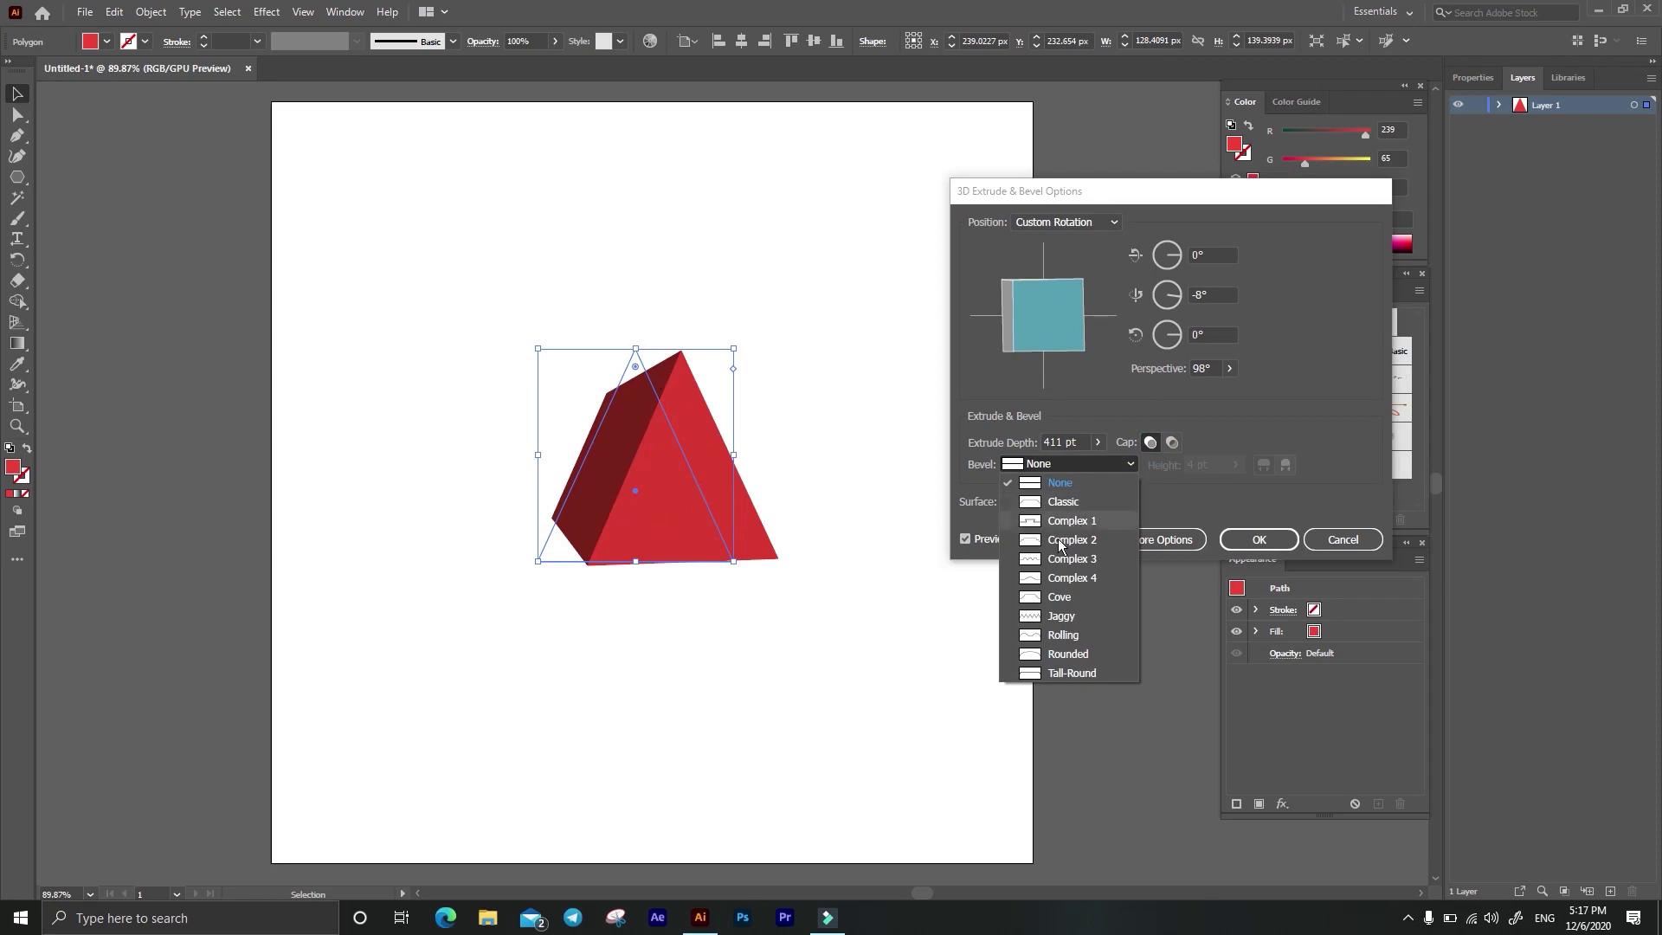
click(1060, 502)
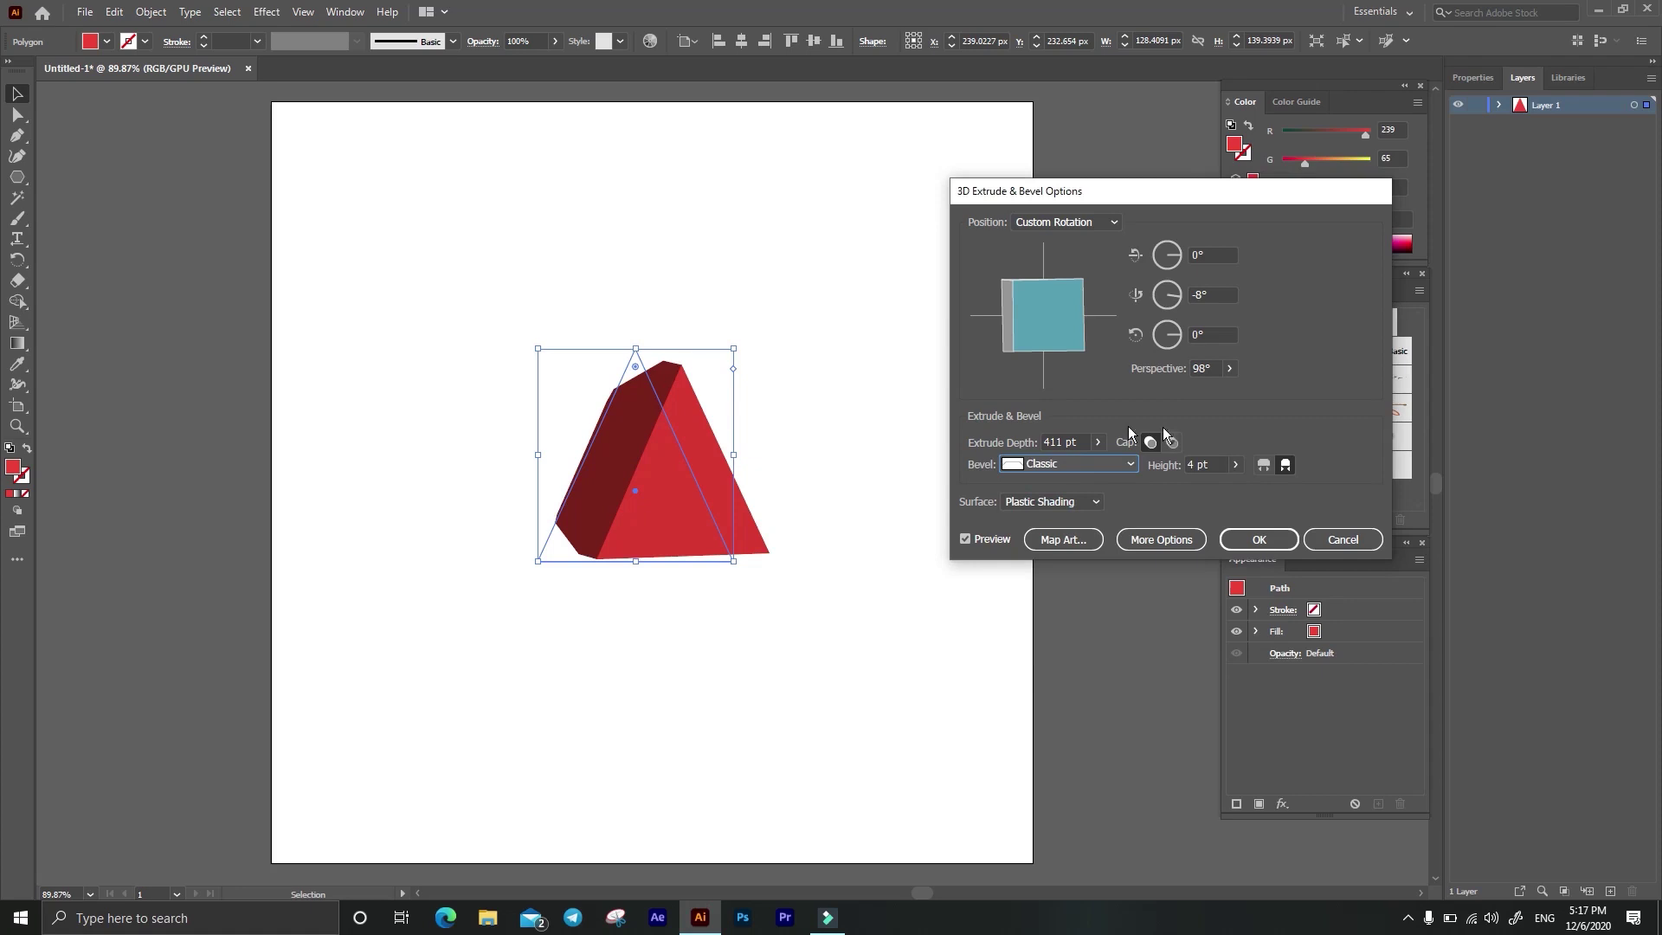
click(1232, 371)
drag(1197, 386, 1174, 388)
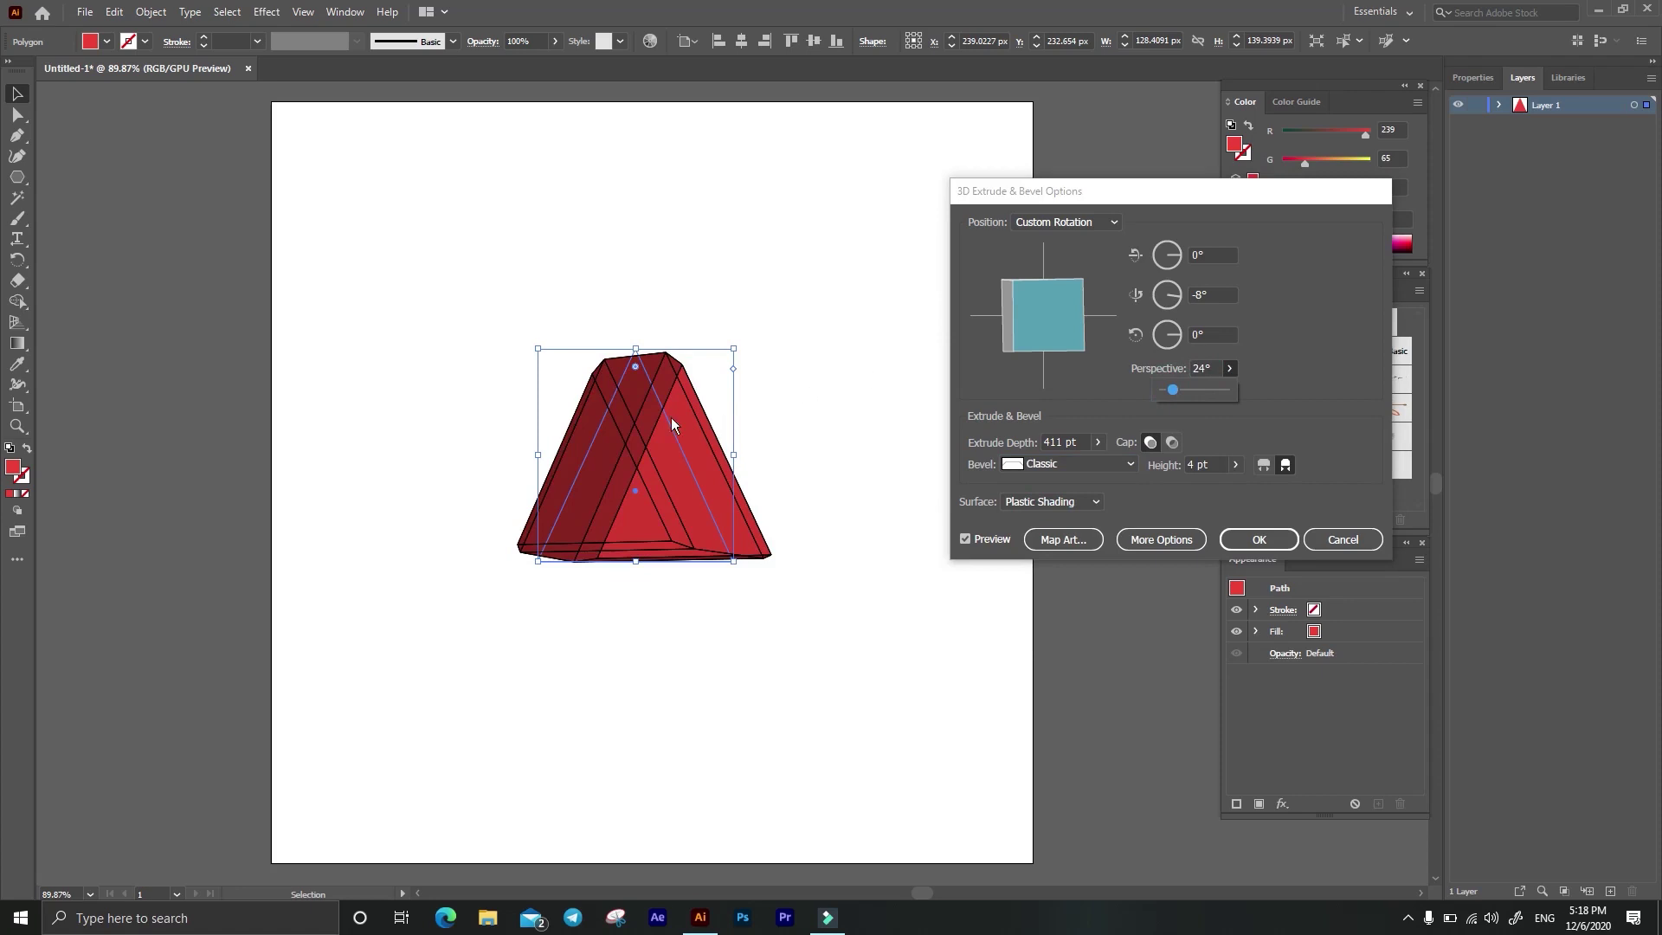
Step: Set the extrusion depth to 111 pt and turn the block 30° sideways
drag(1039, 306, 1017, 308)
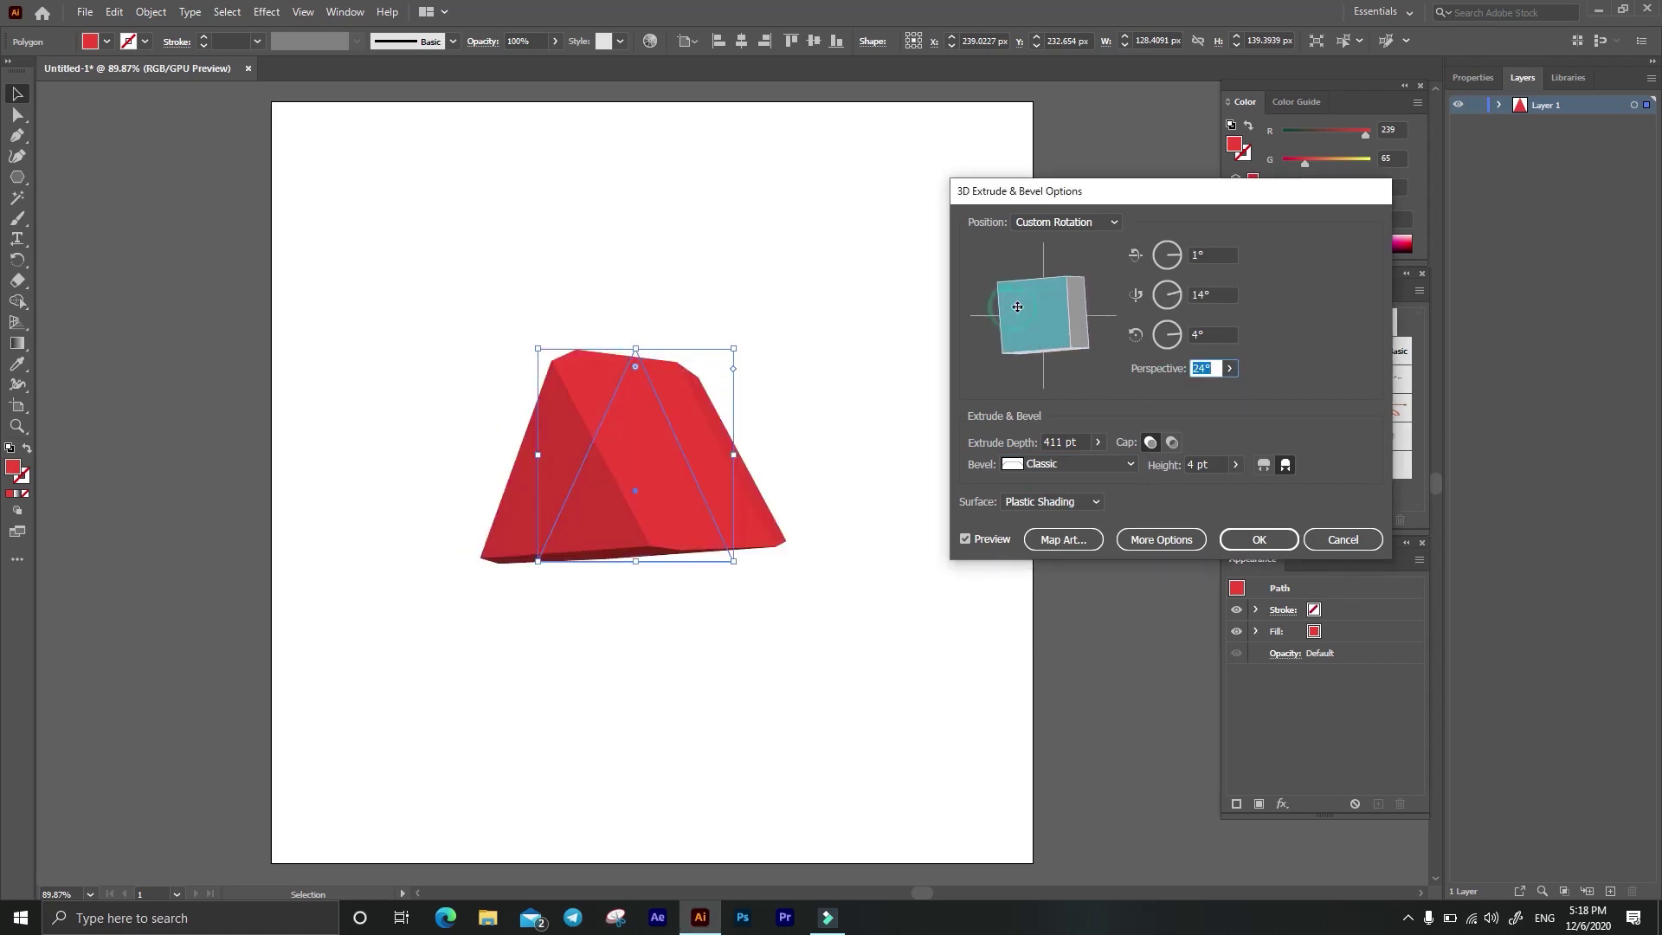
click(1096, 442)
drag(1045, 465, 1023, 471)
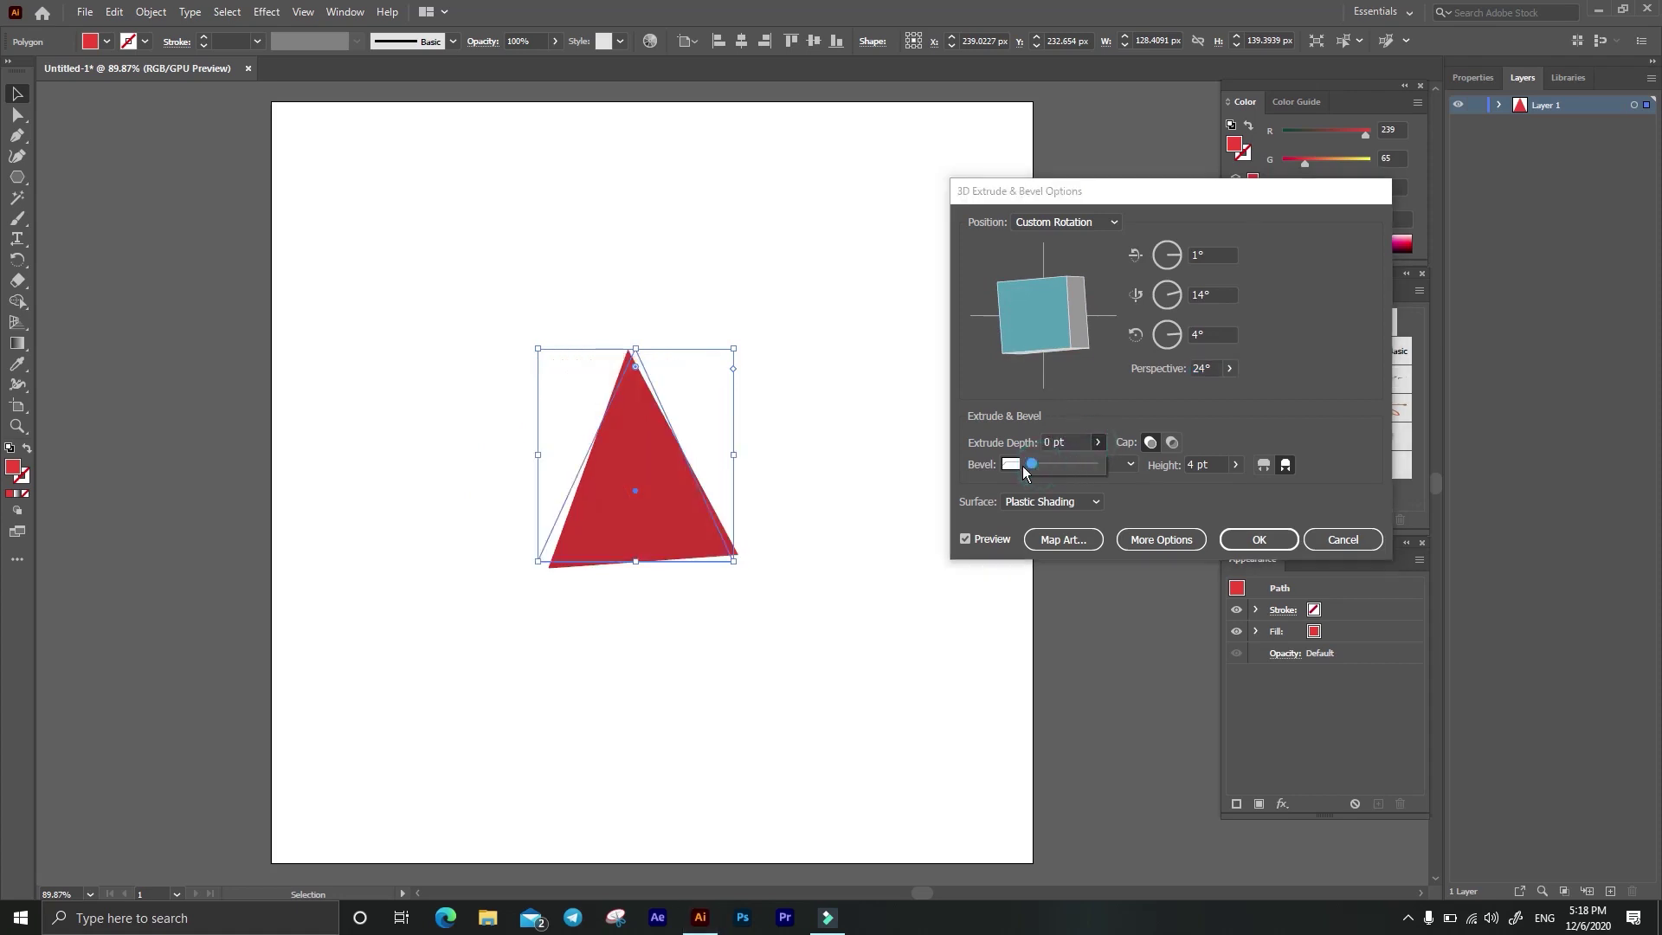
click(1026, 464)
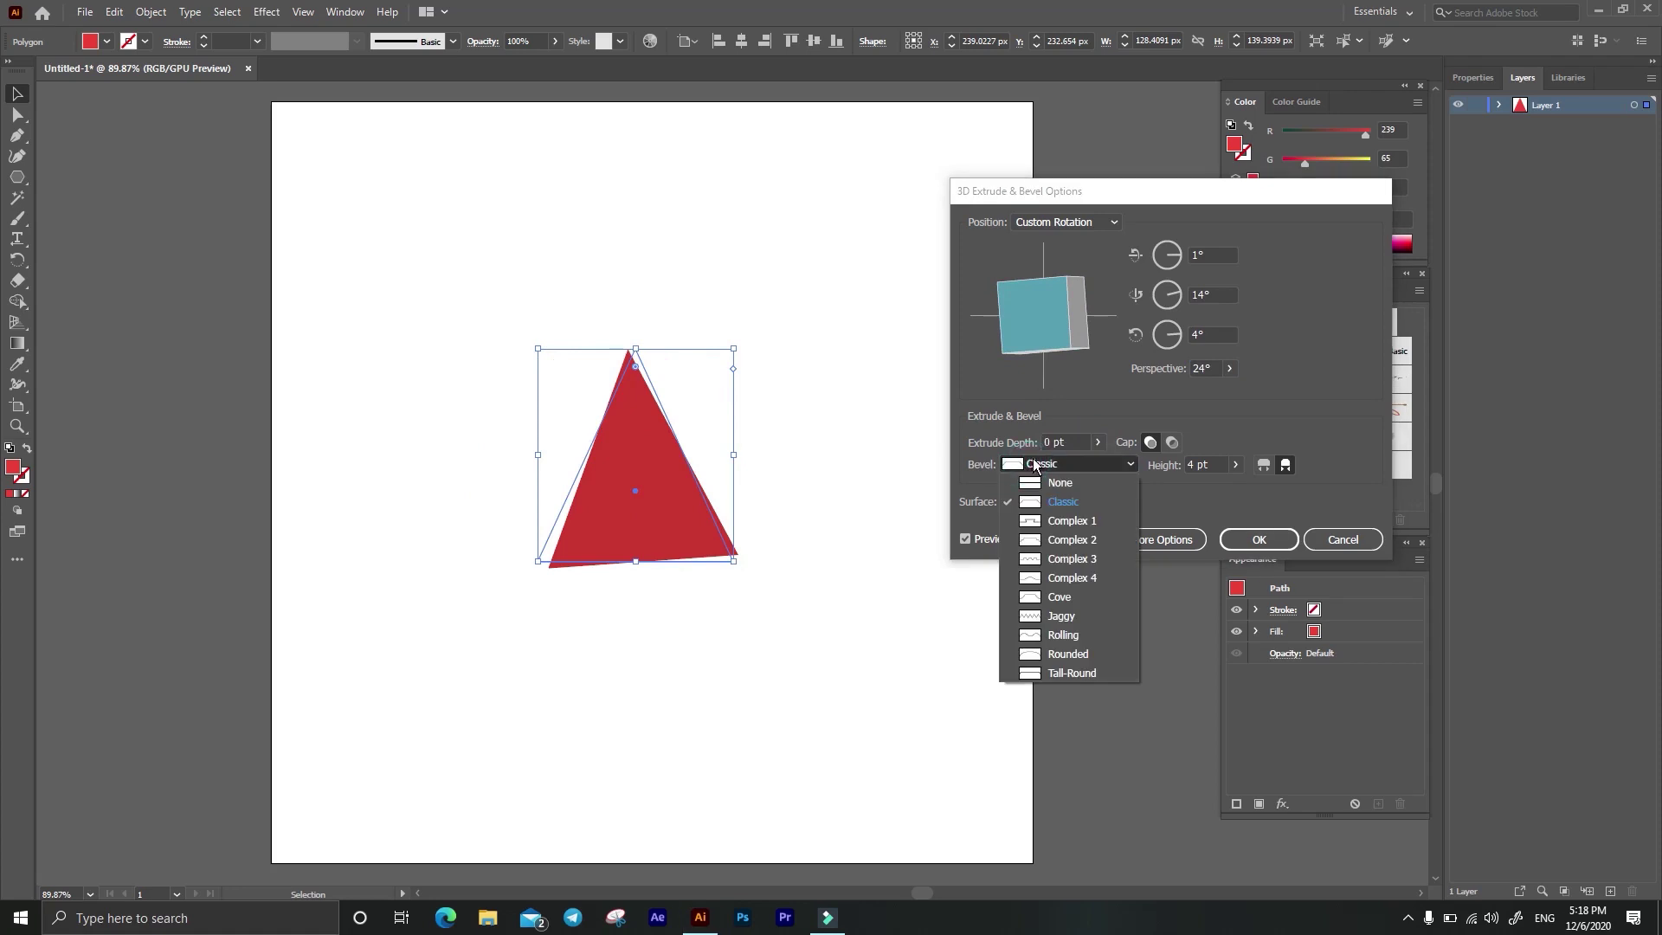
click(1032, 459)
click(1097, 442)
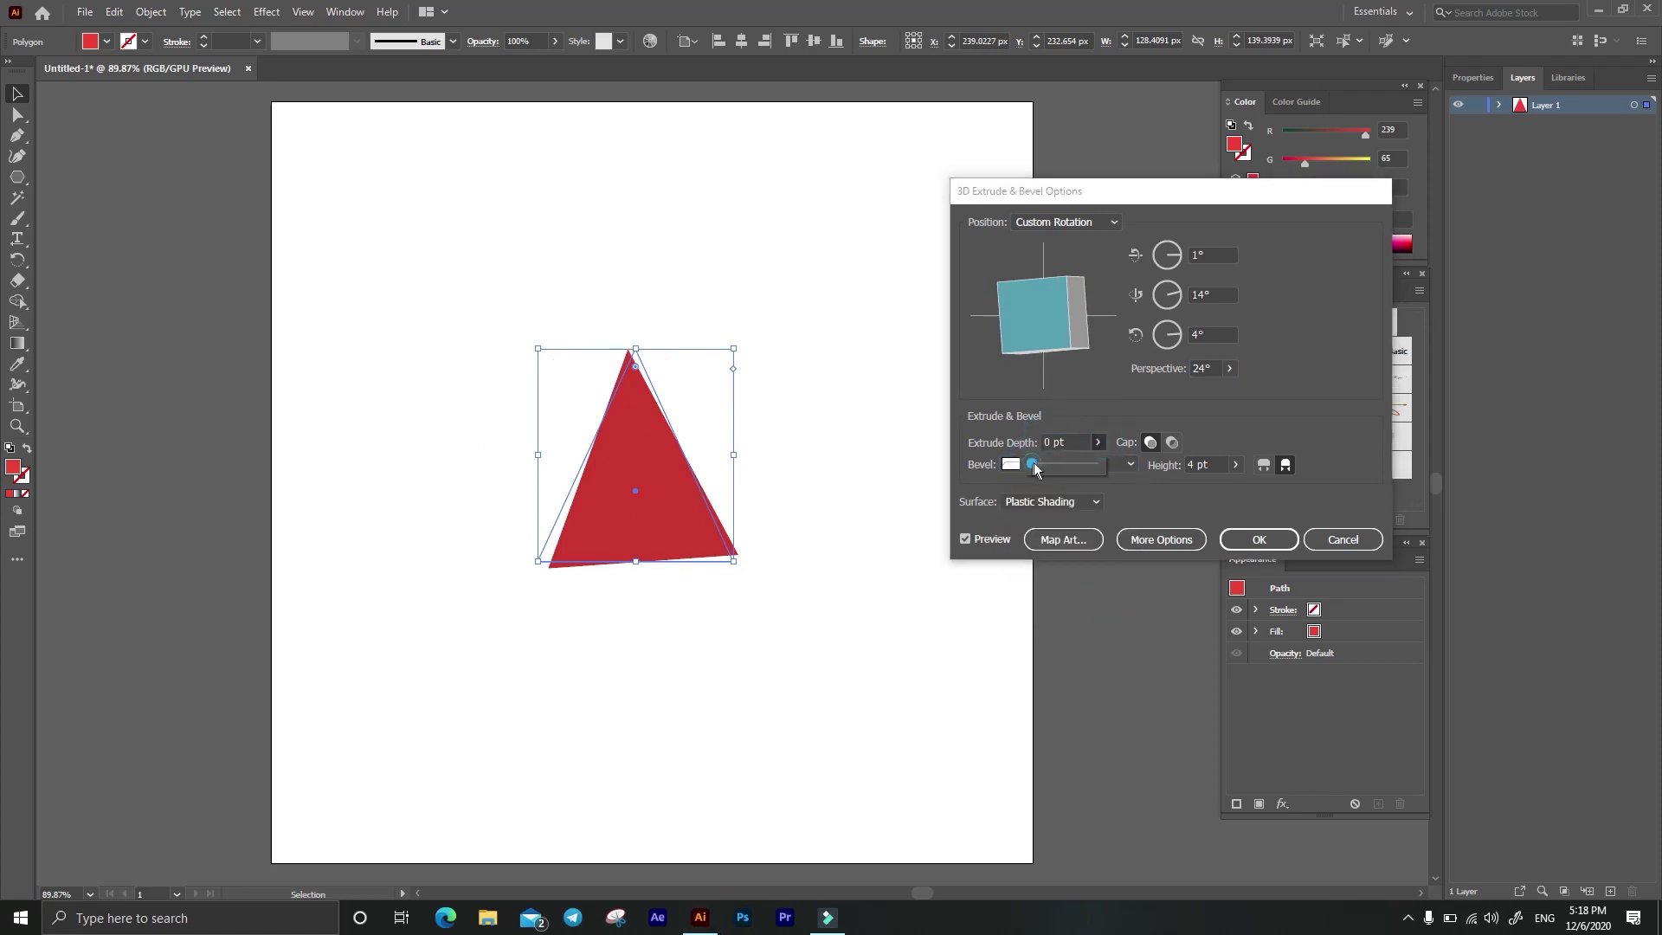
drag(1033, 464, 1036, 464)
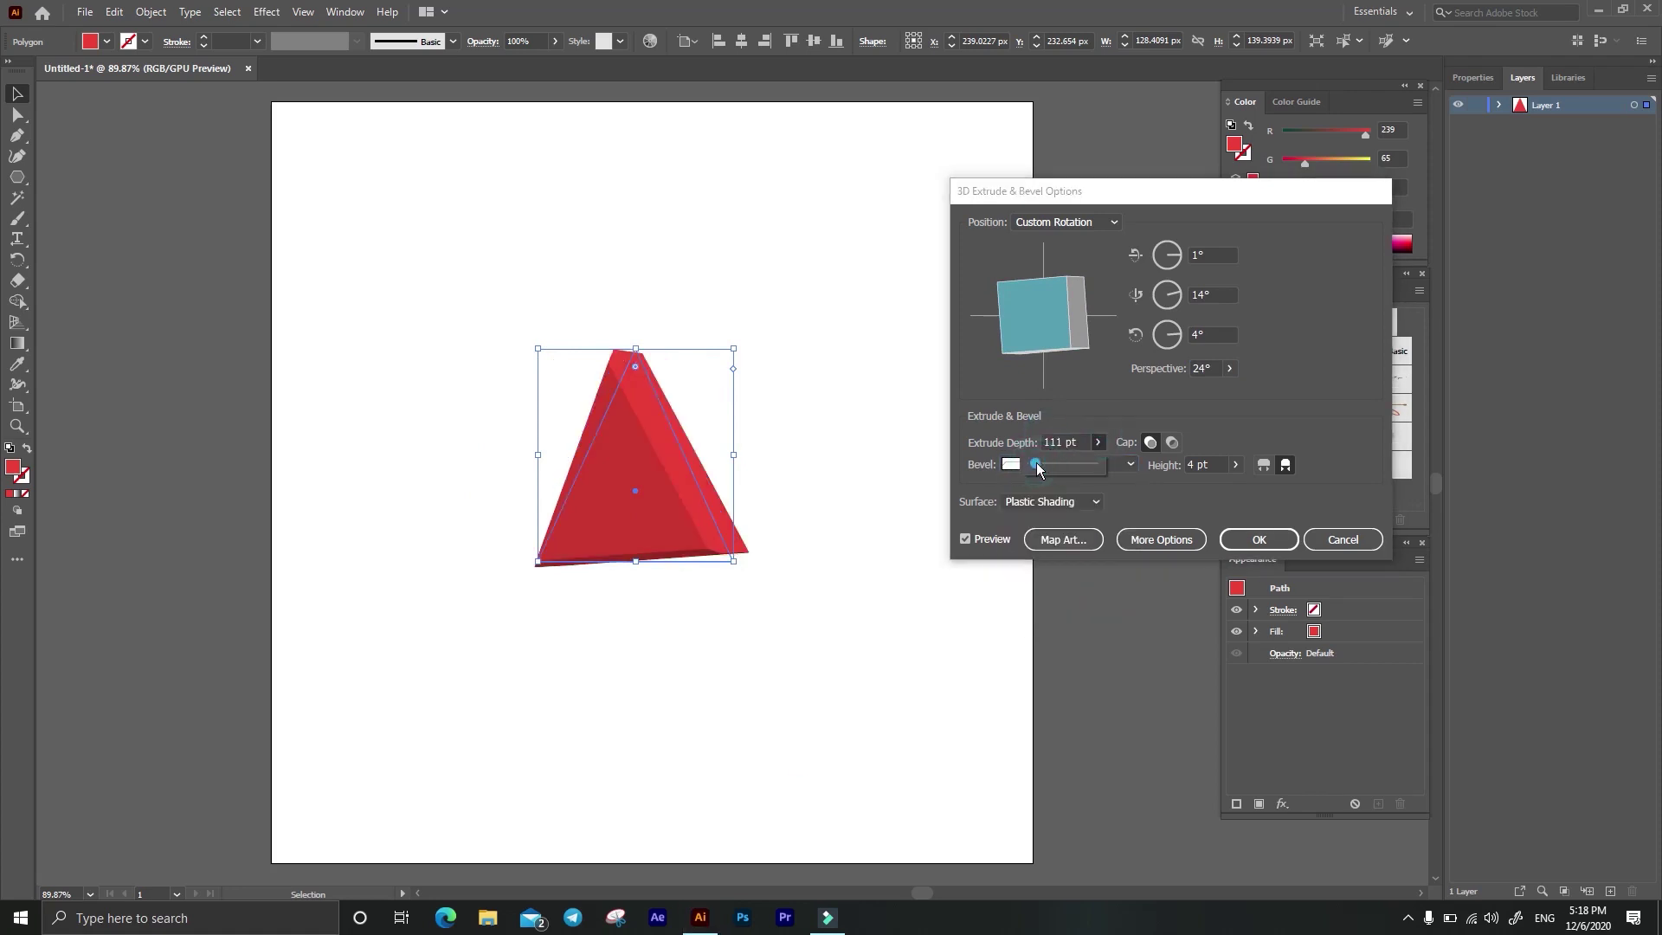
click(671, 467)
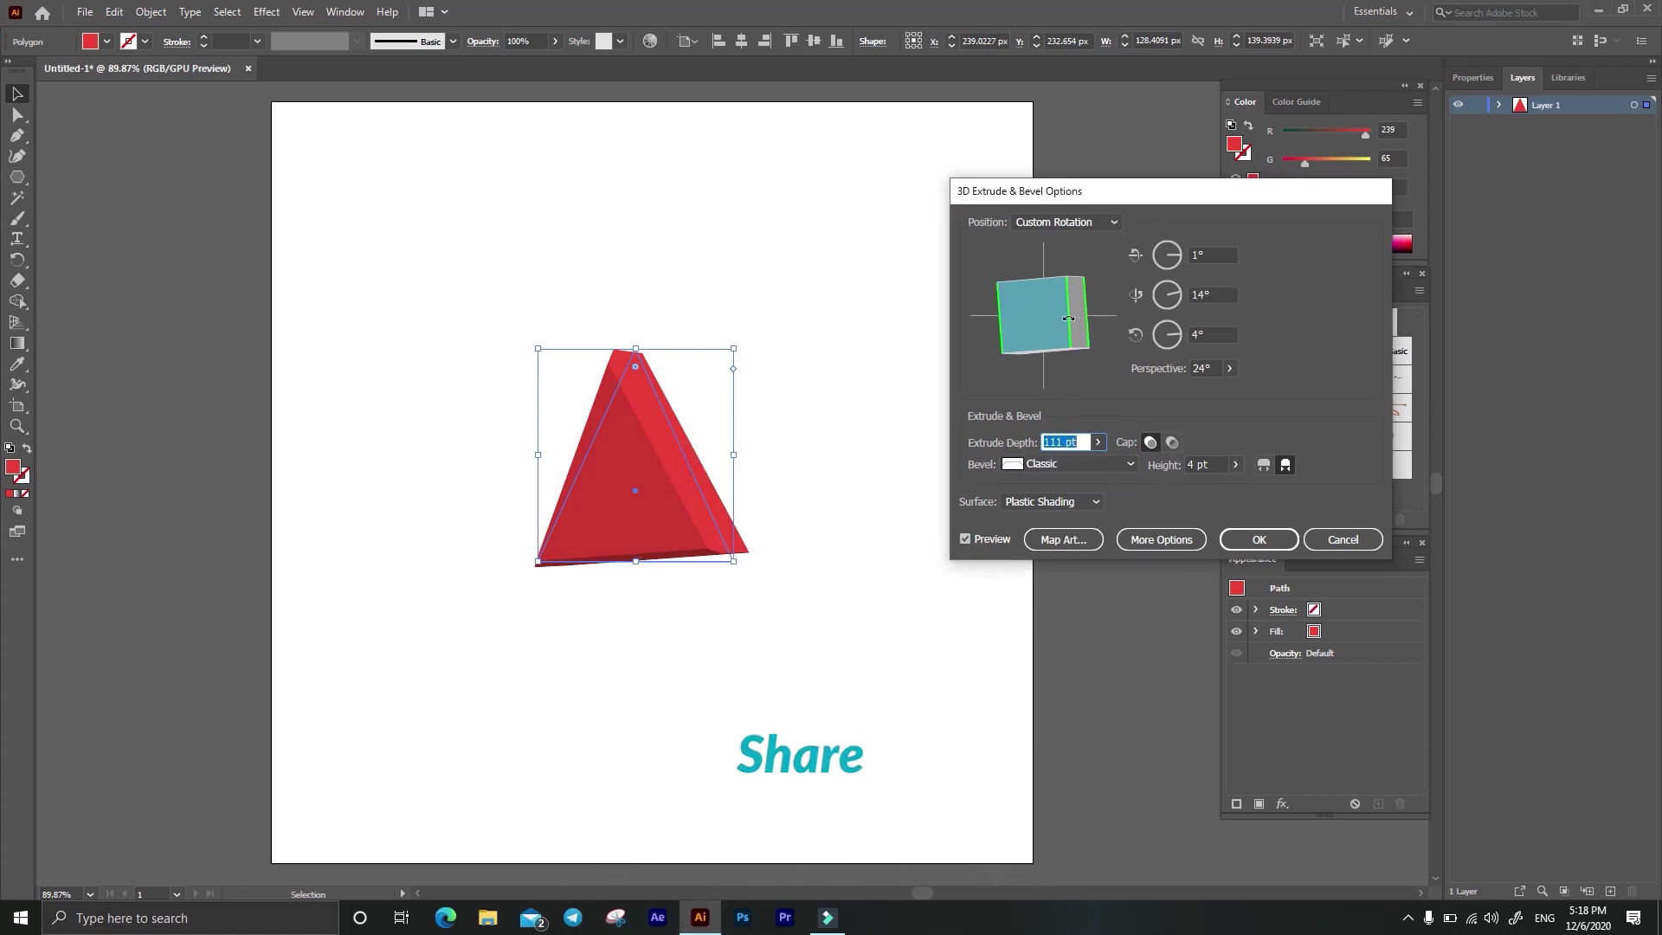
drag(1073, 317, 1054, 325)
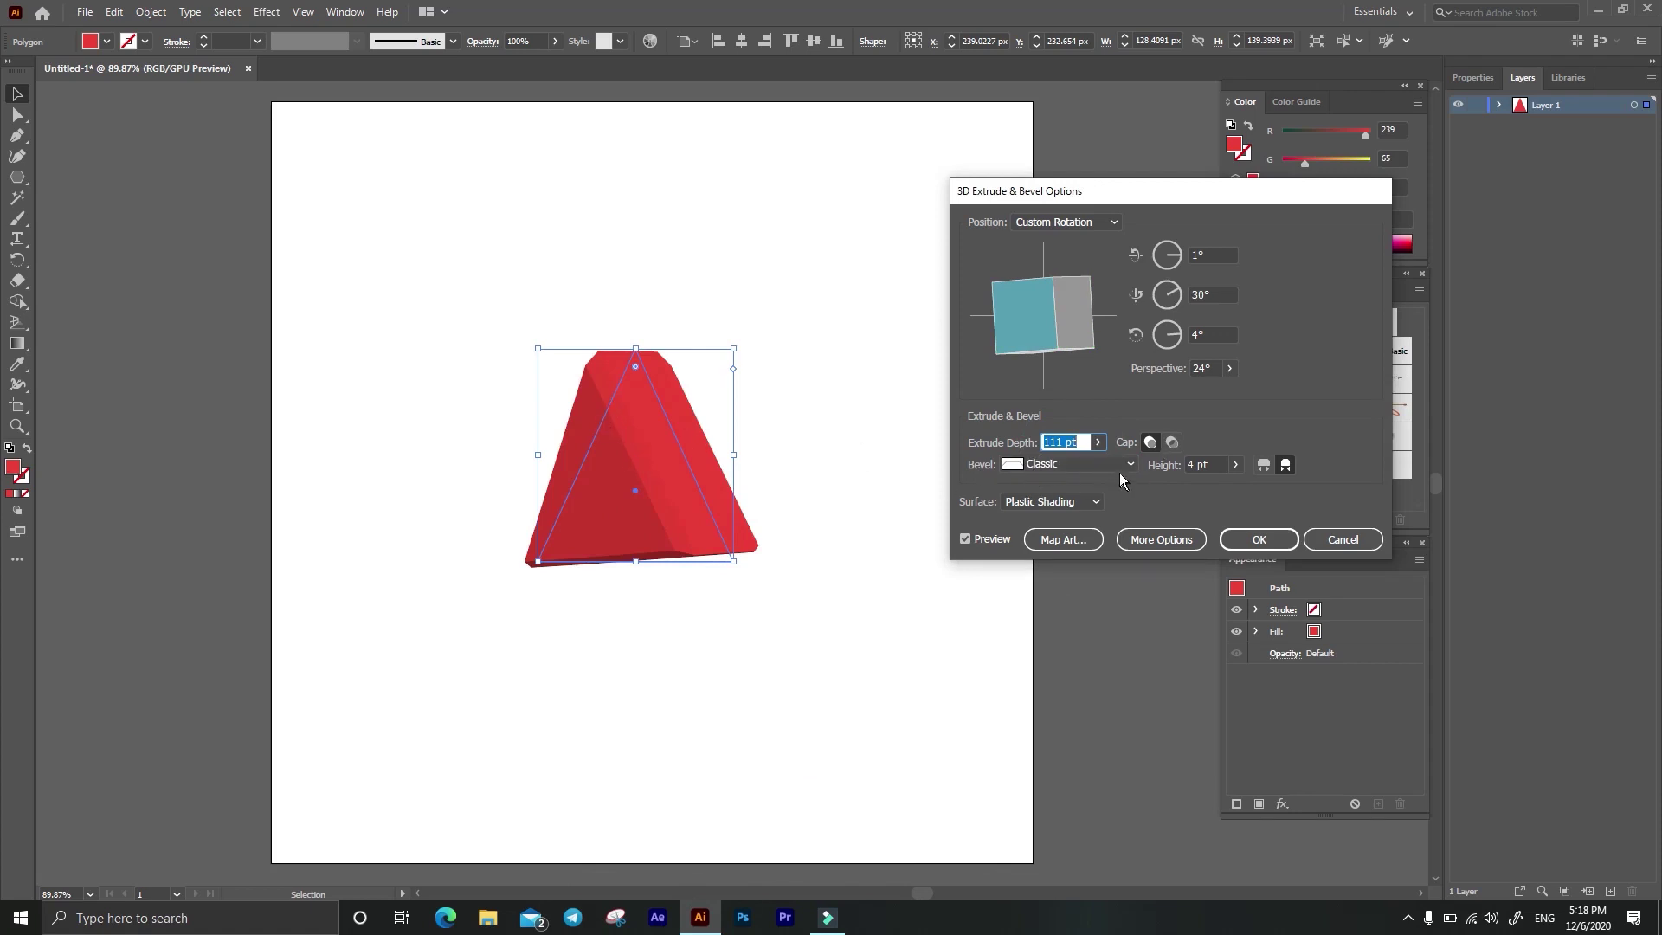
Step: Set the bevel height to 22 pt and try bevelling outward and inward
click(1235, 465)
drag(1168, 486, 1182, 487)
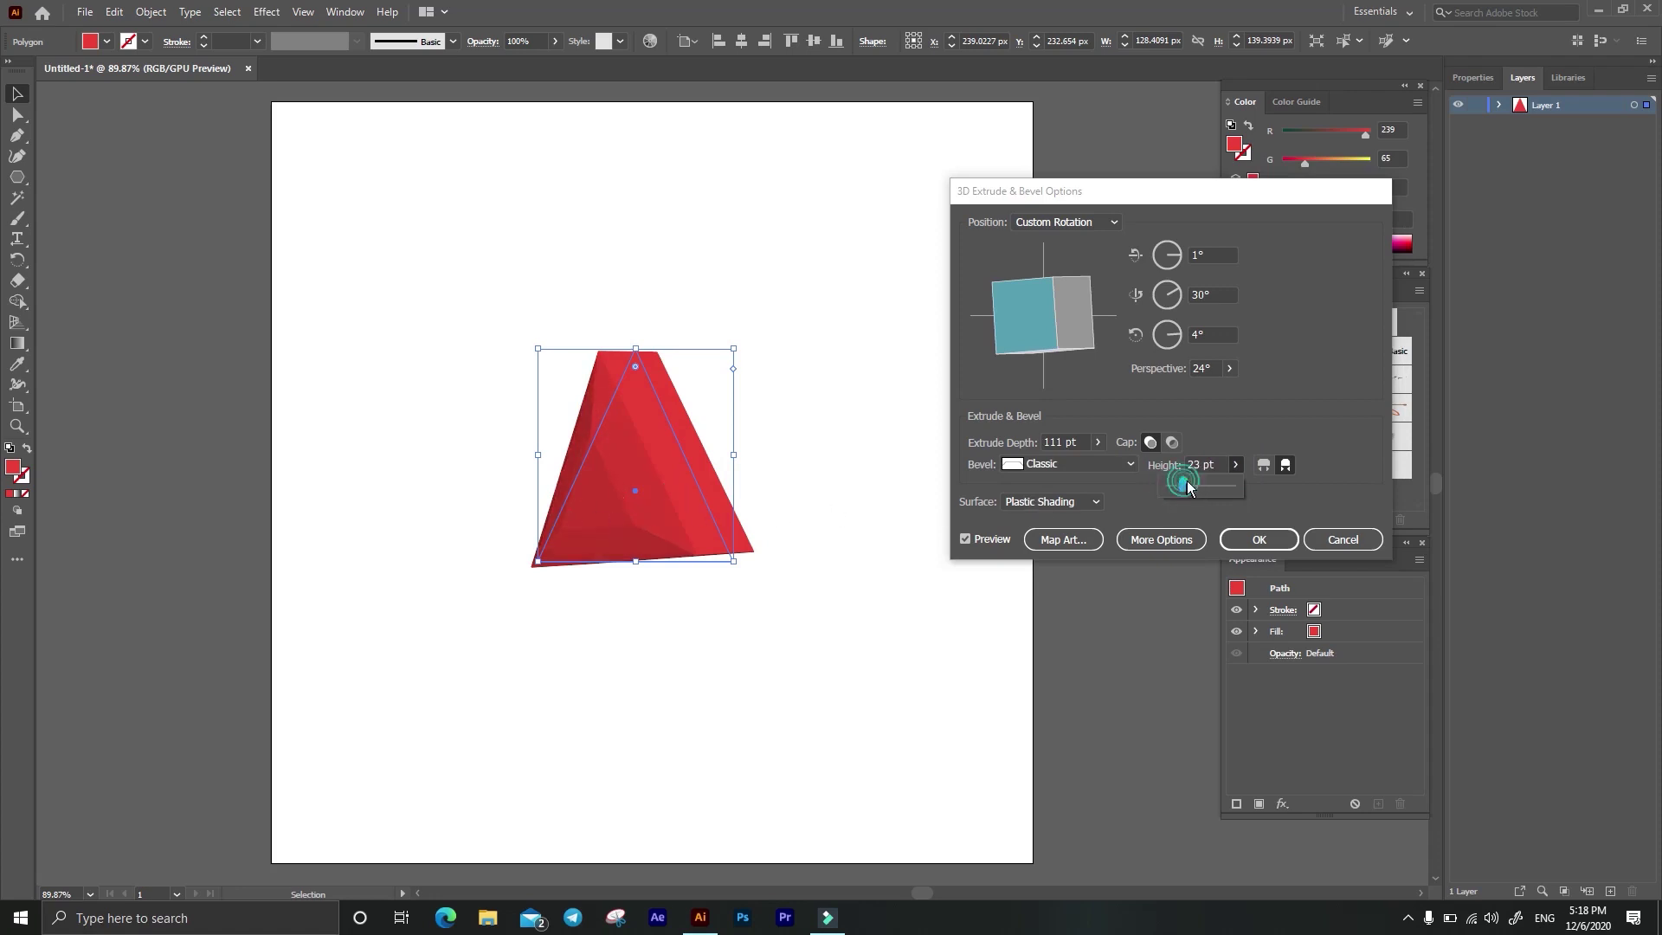
drag(1188, 486, 1181, 486)
click(1262, 465)
click(1286, 466)
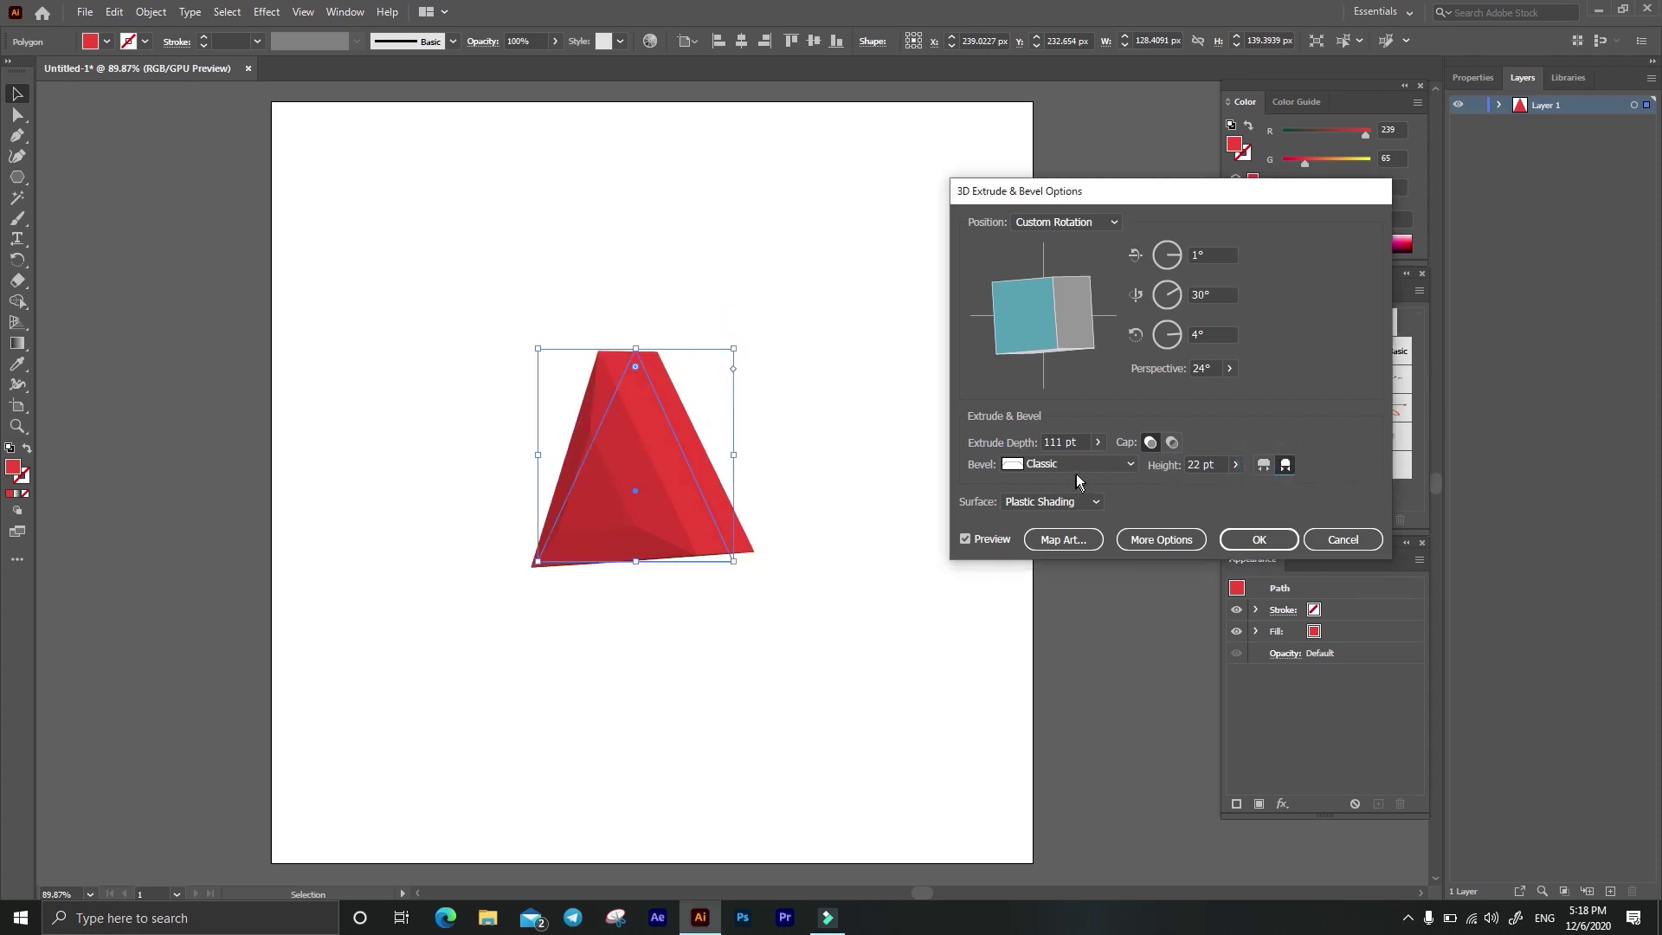
Step: Try the Complex 1, Complex 3, Jaggy and Rolling bevels, then set Bevel to None
click(1113, 464)
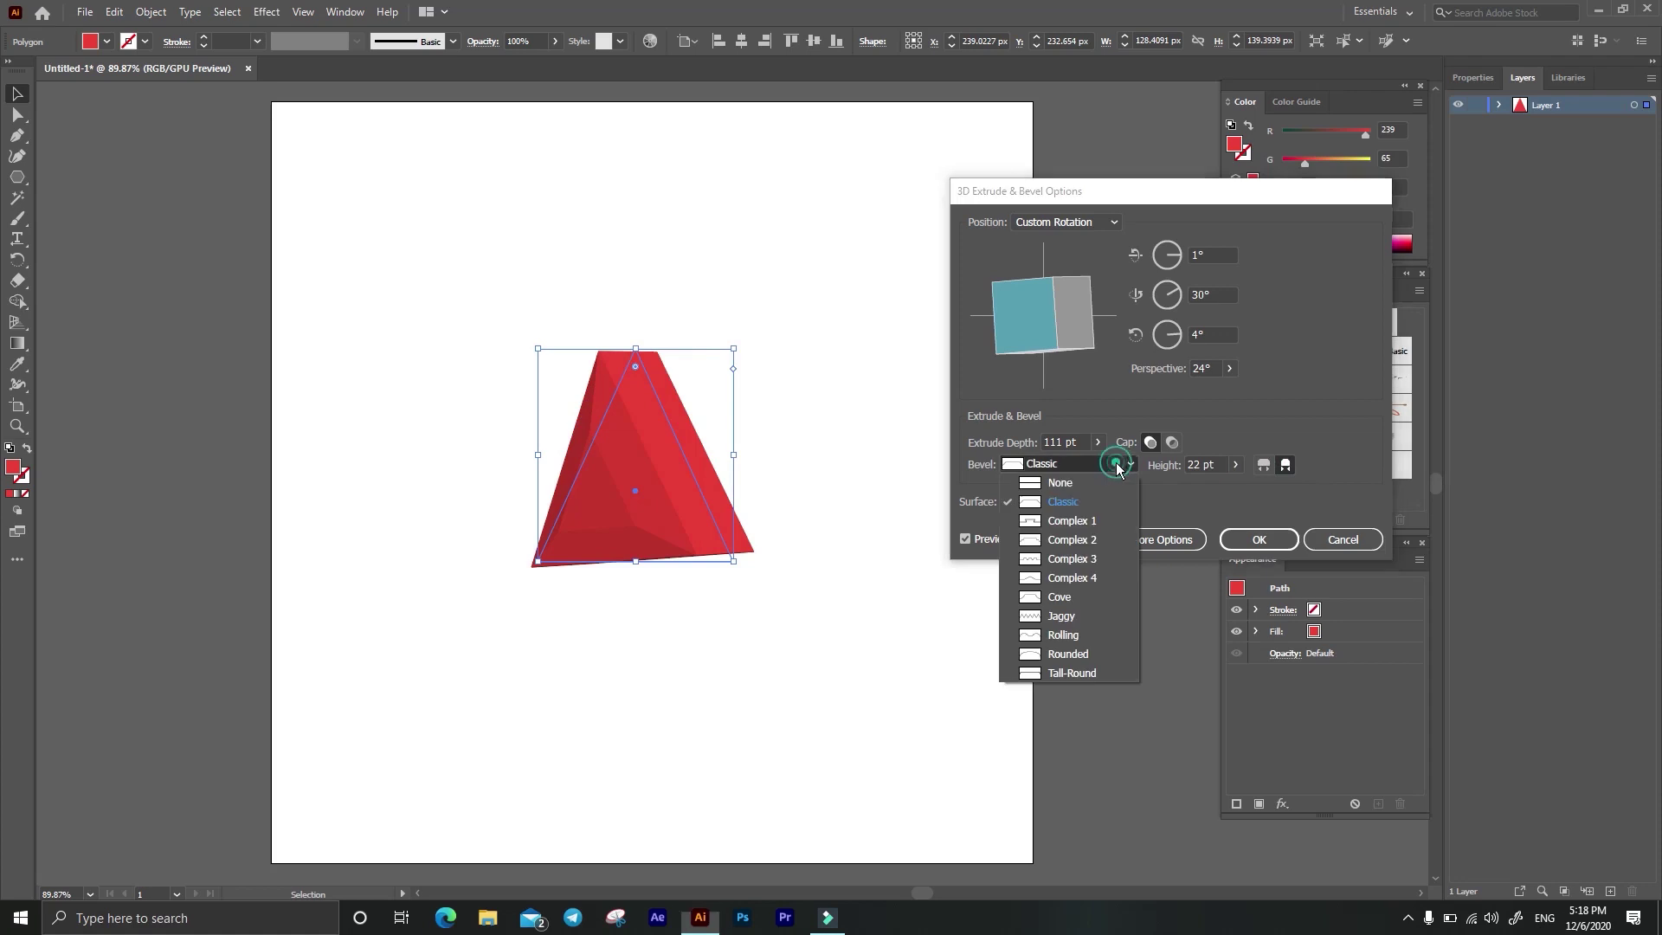
click(1073, 522)
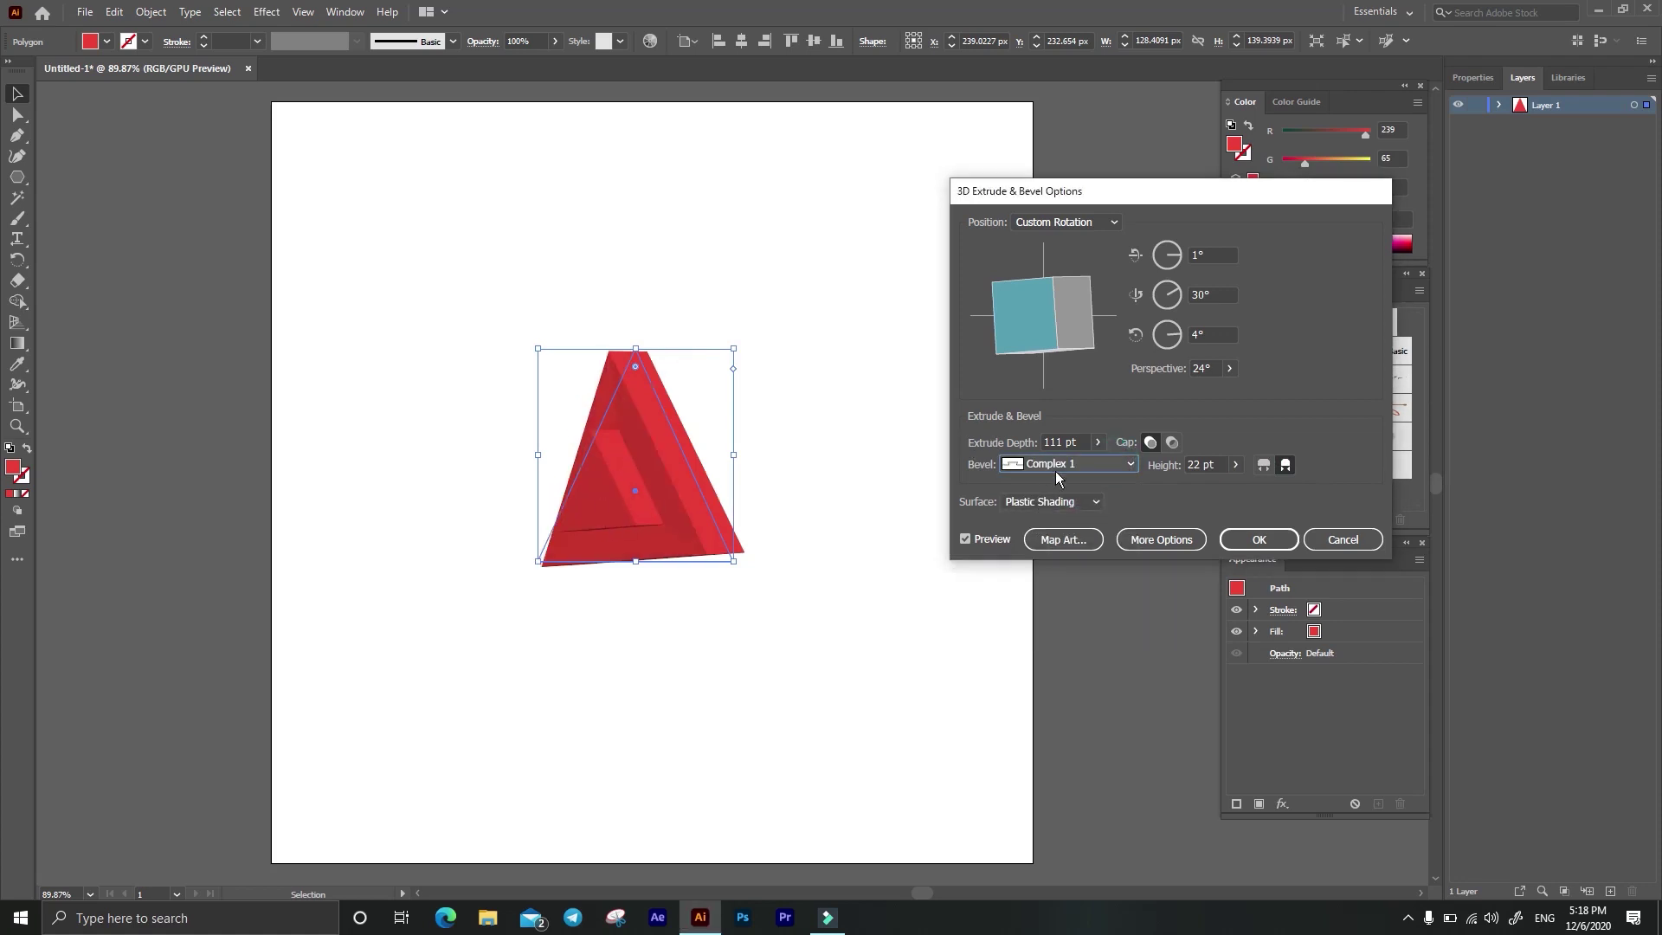
click(1056, 468)
click(1049, 559)
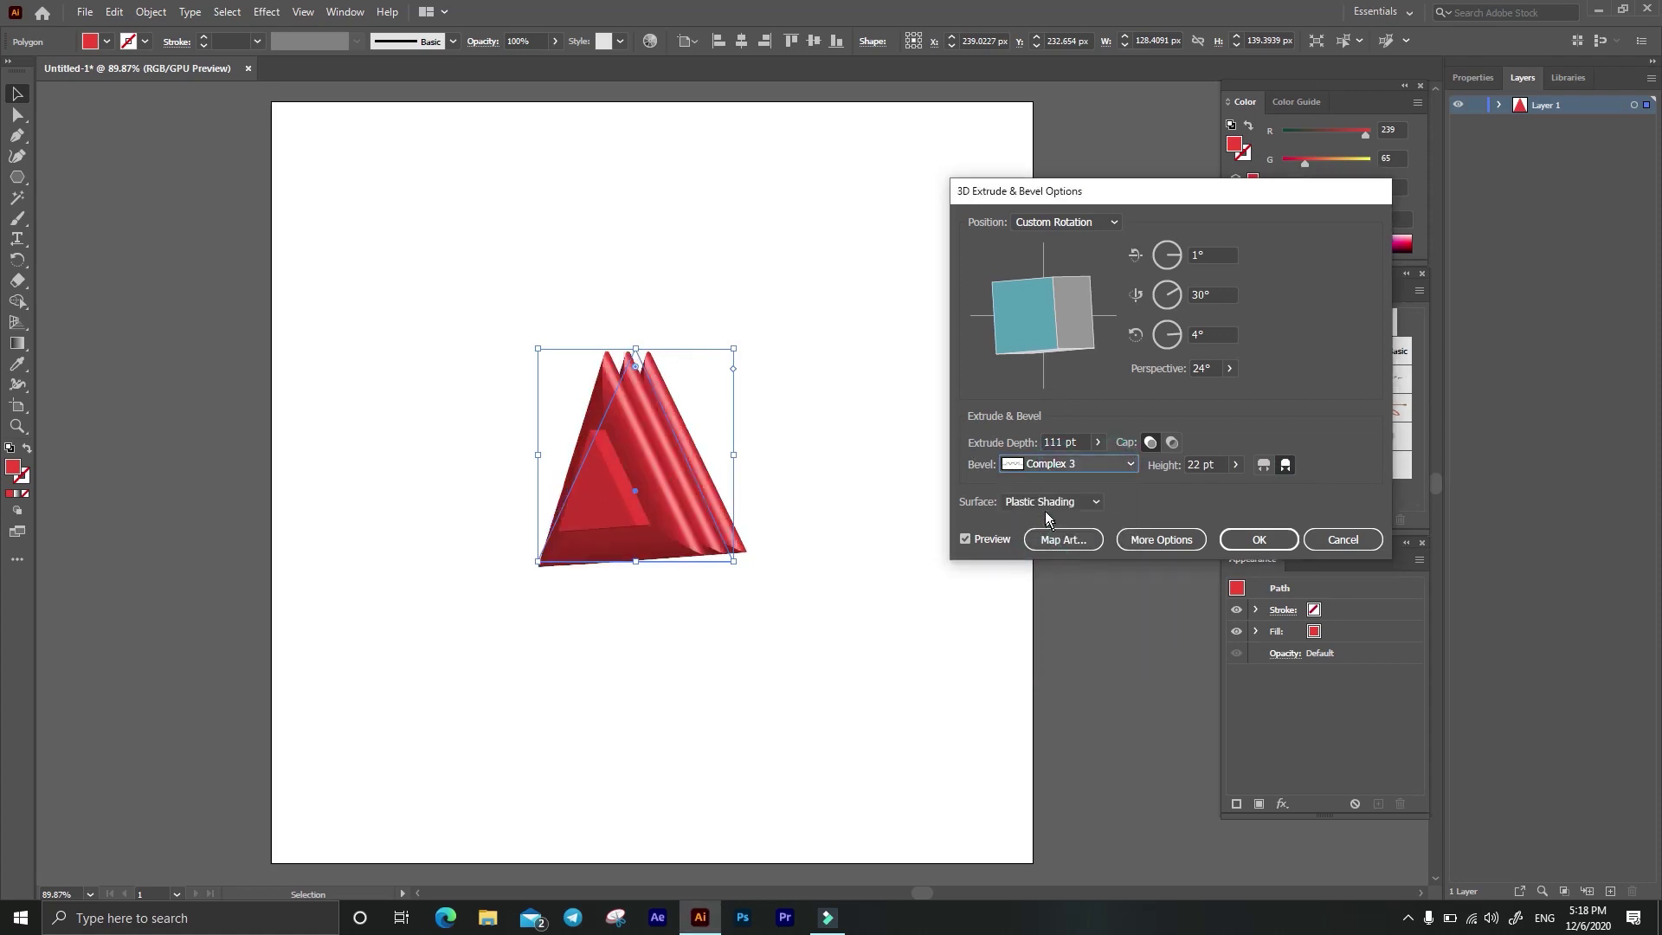
click(1056, 464)
click(1073, 616)
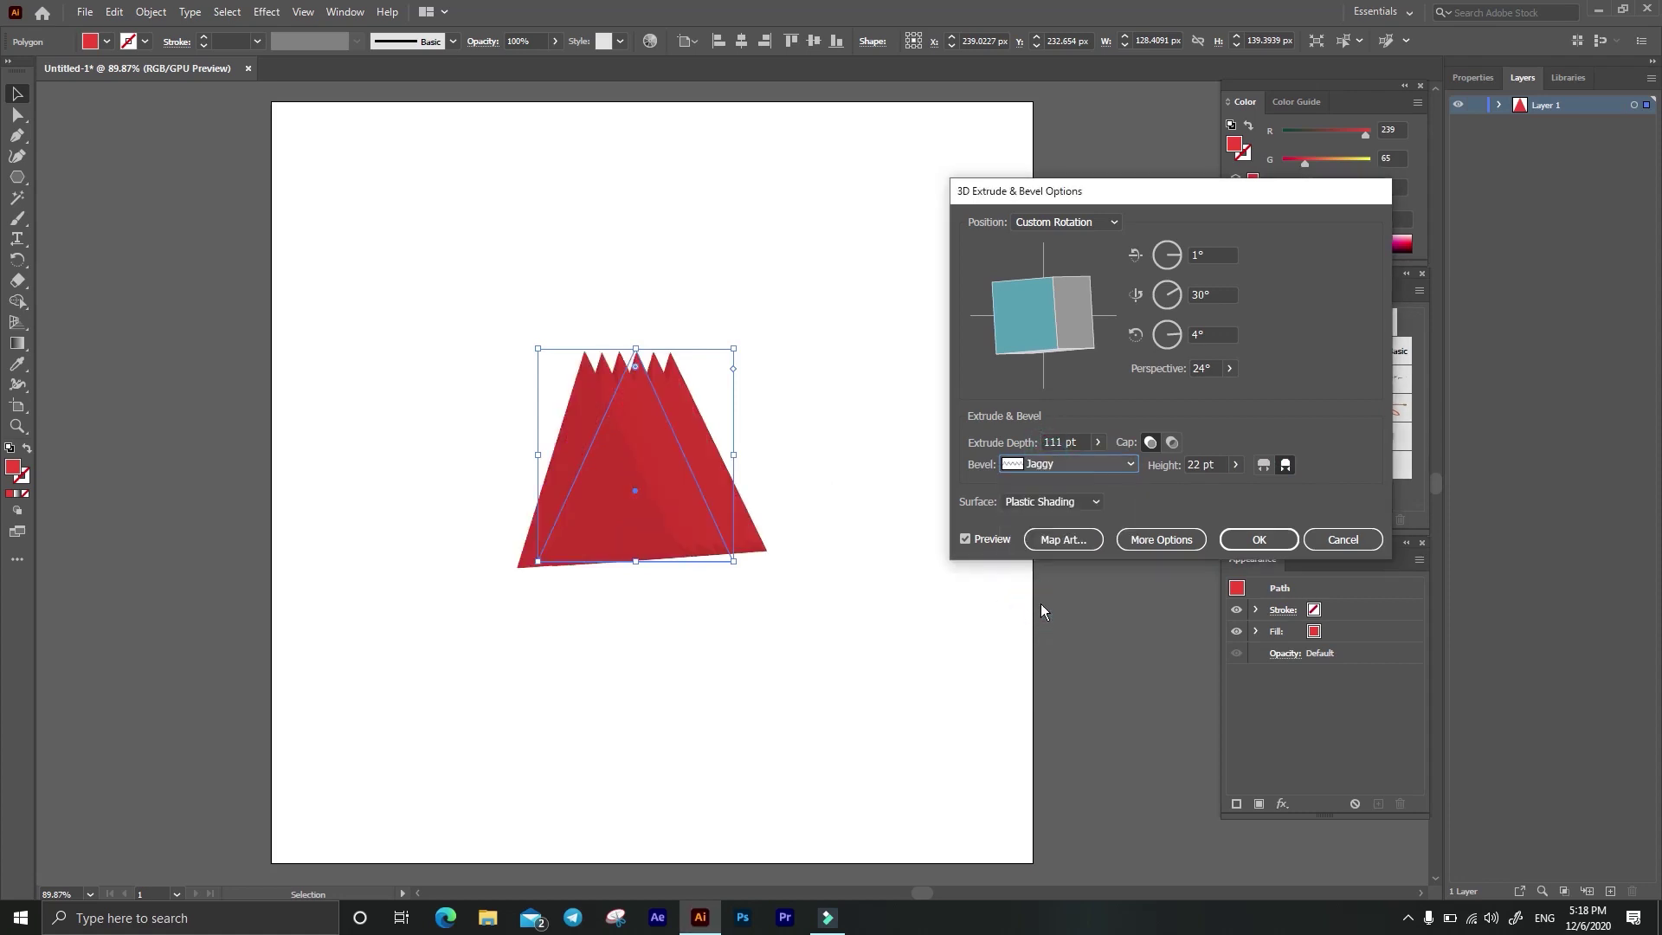
click(1084, 464)
click(1057, 636)
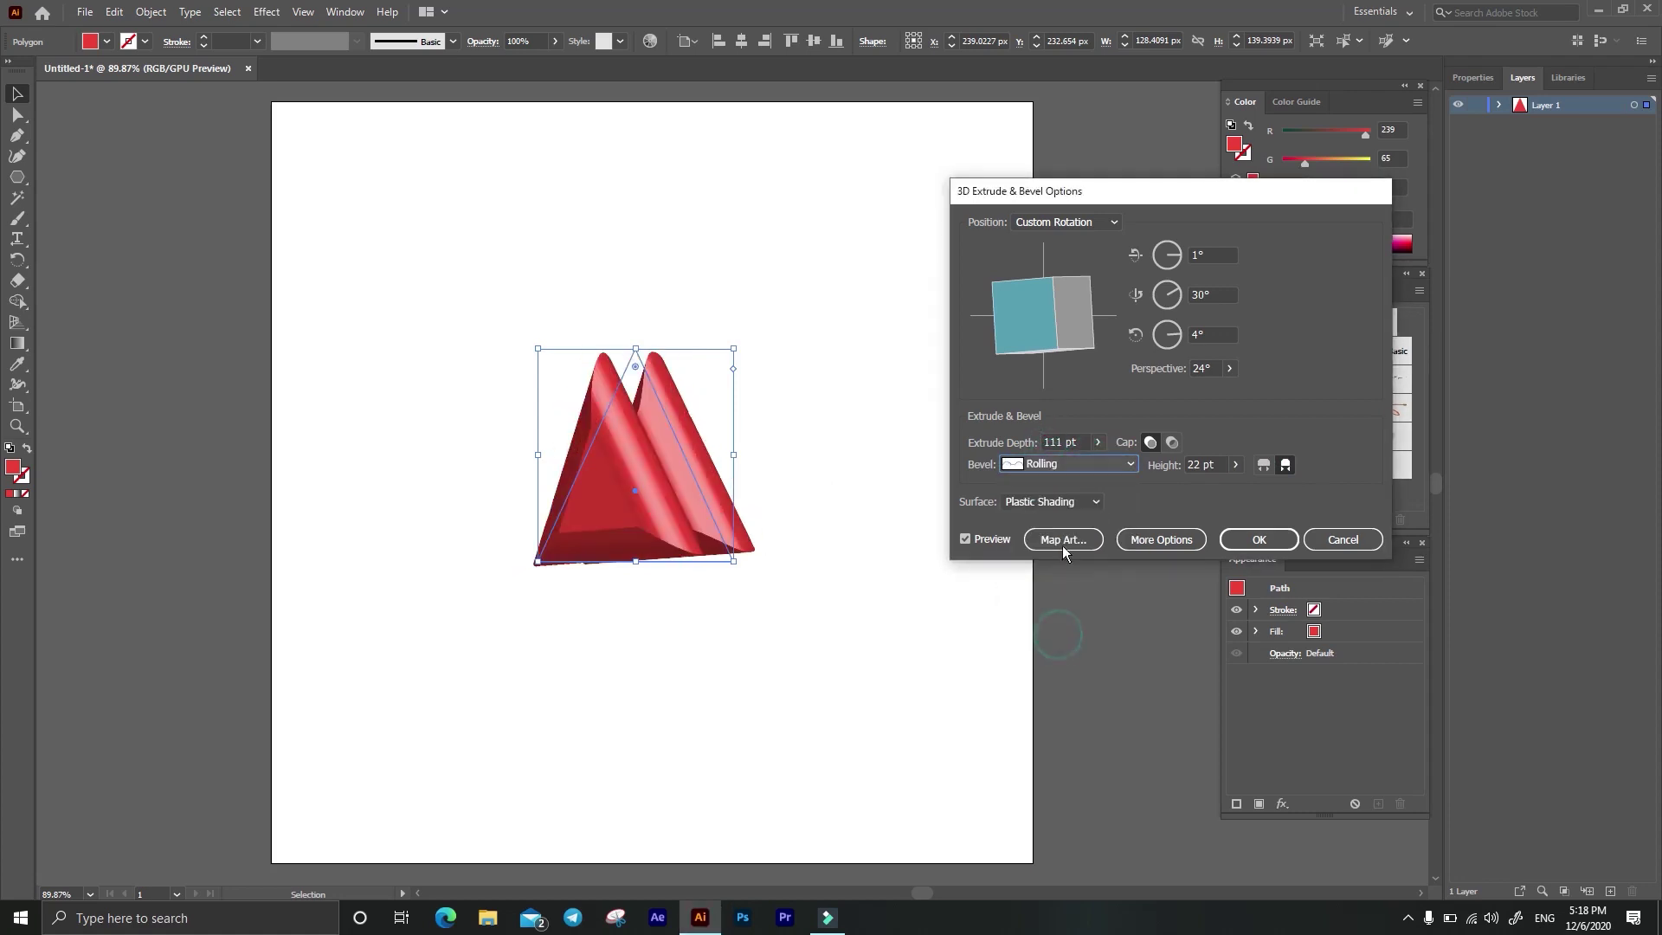
click(1060, 464)
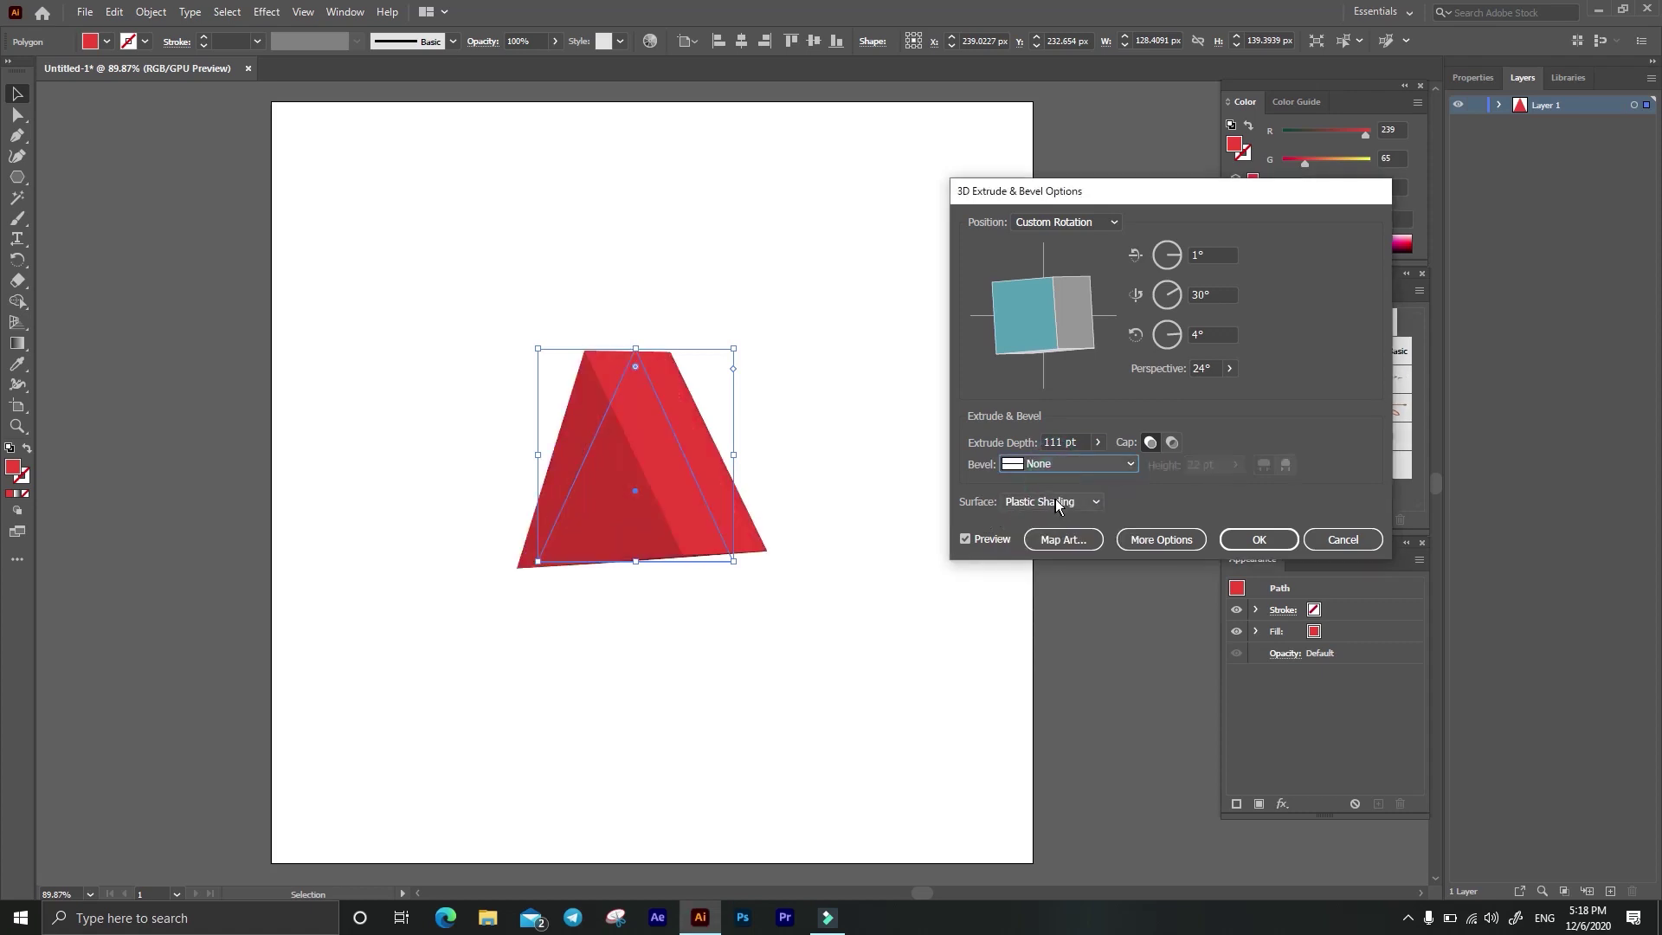
Step: Preview Diffuse, No Shading and Wireframe surfaces, then set the surface to Plastic Shading
click(1056, 502)
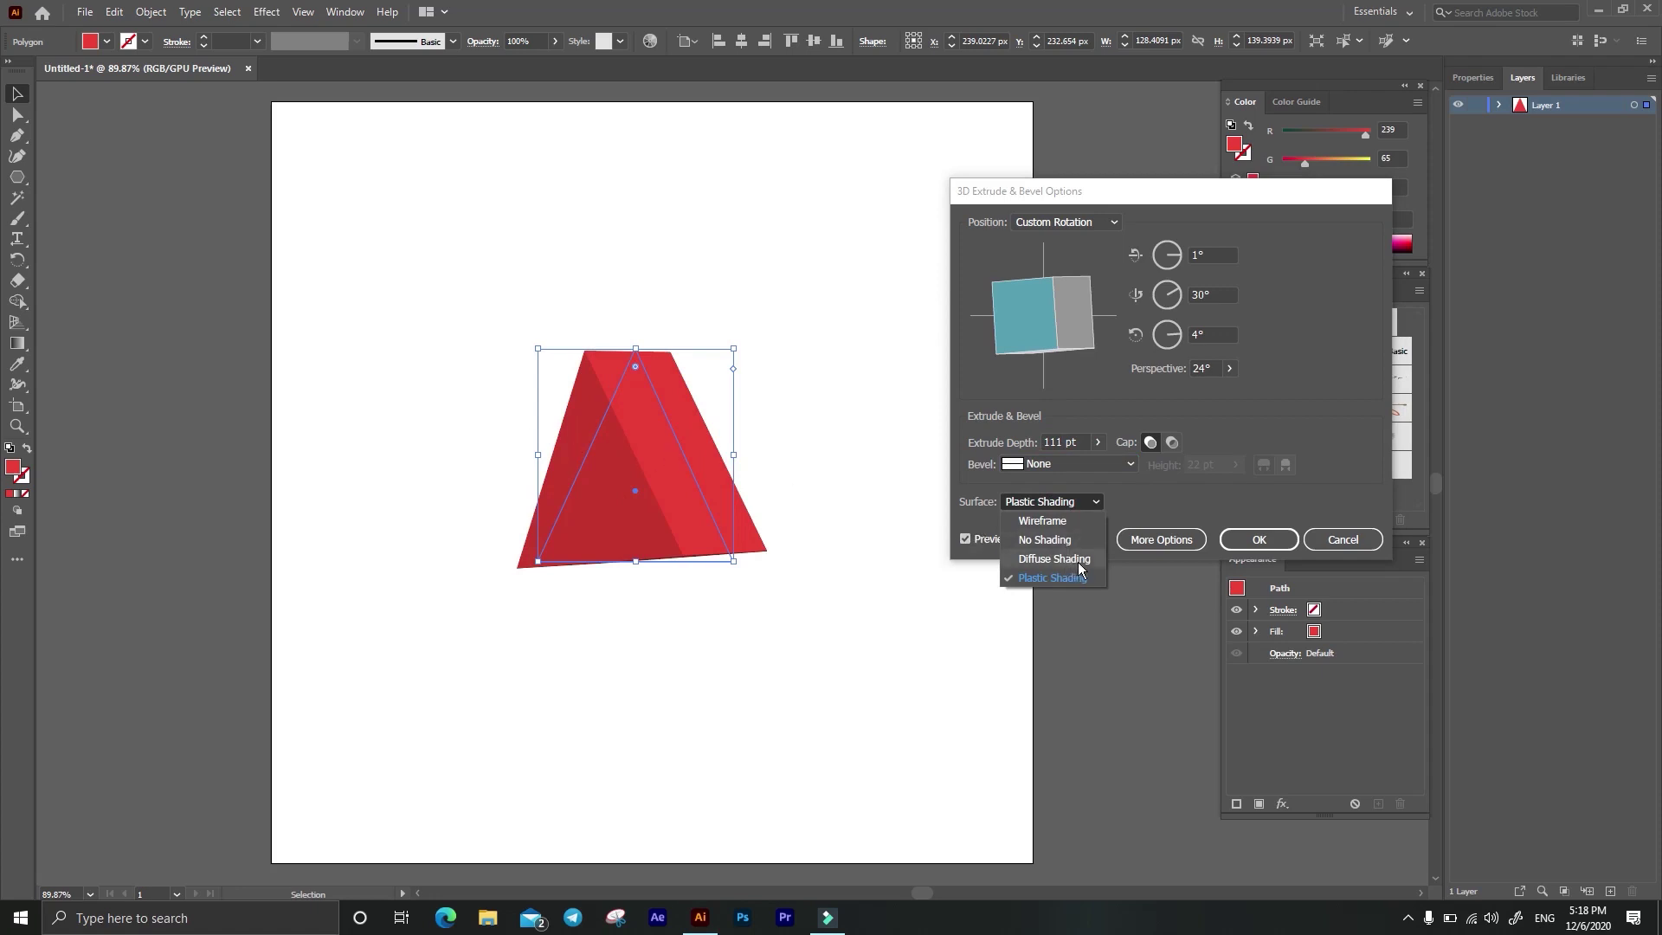
click(1078, 561)
click(1046, 507)
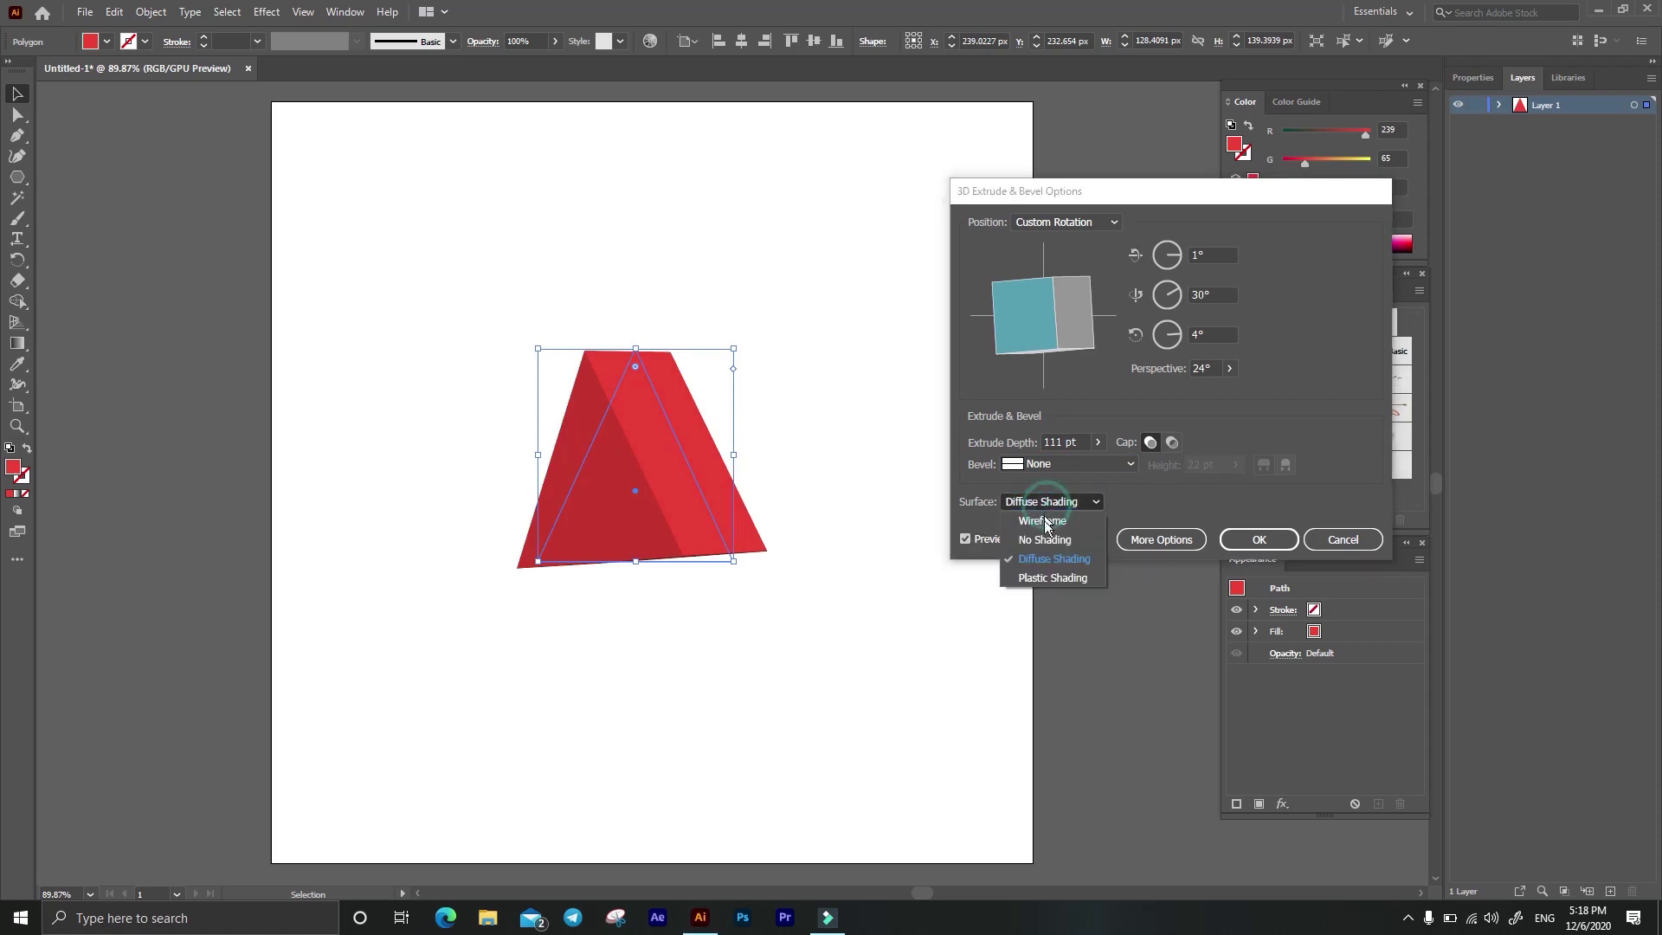
click(1044, 540)
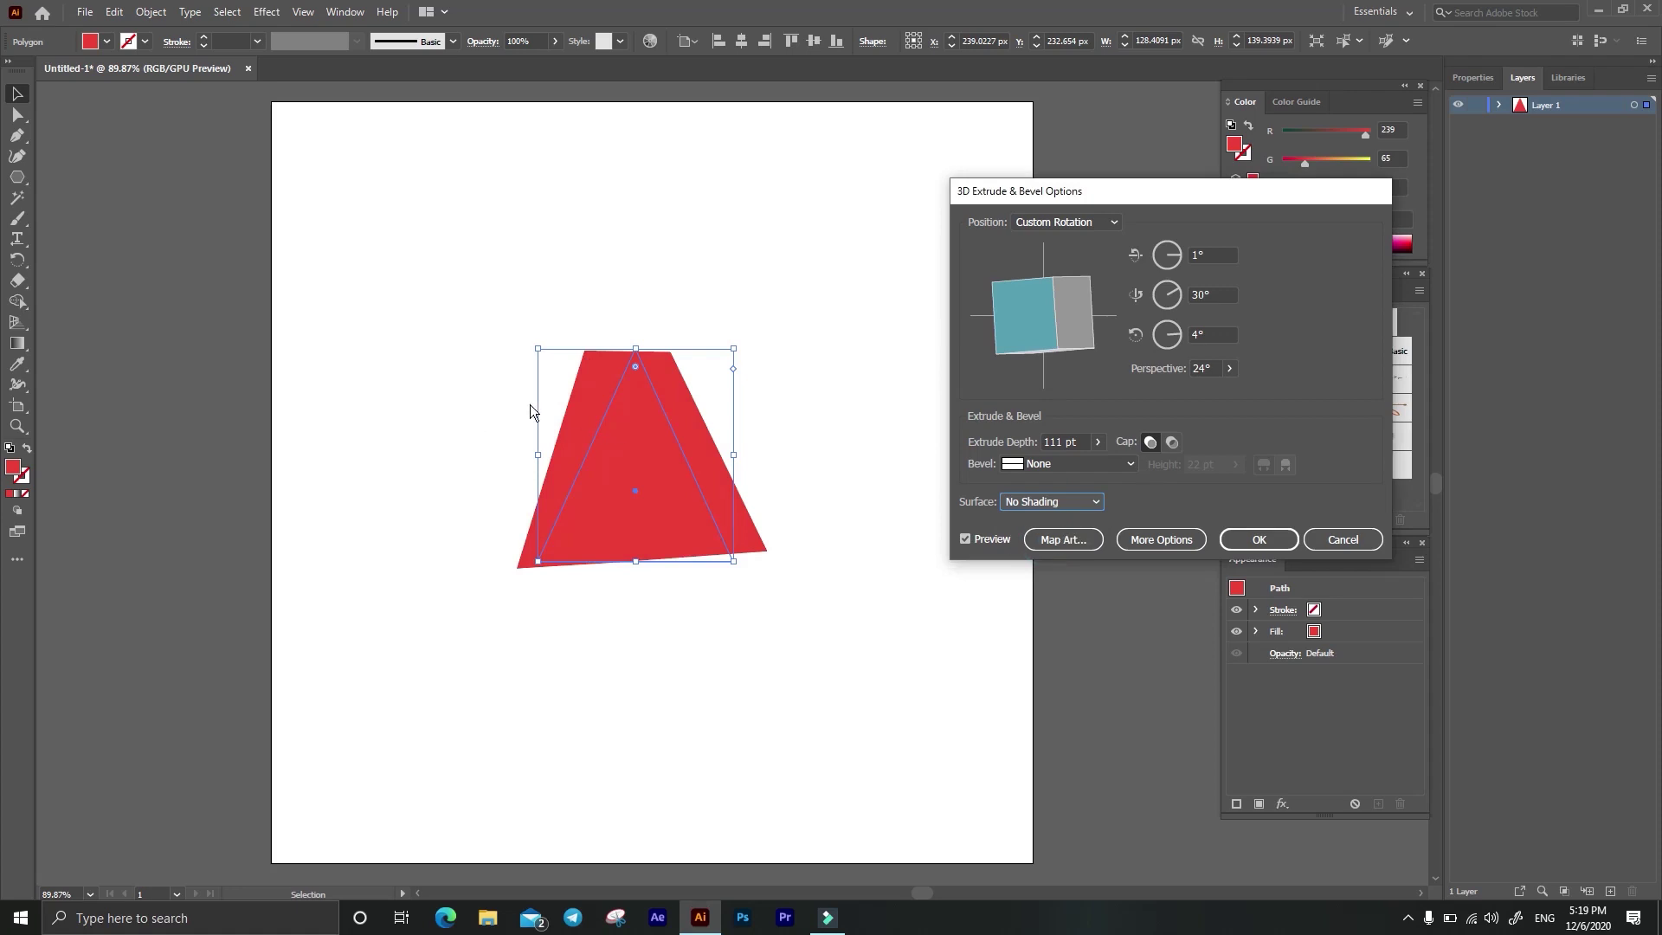
click(1037, 502)
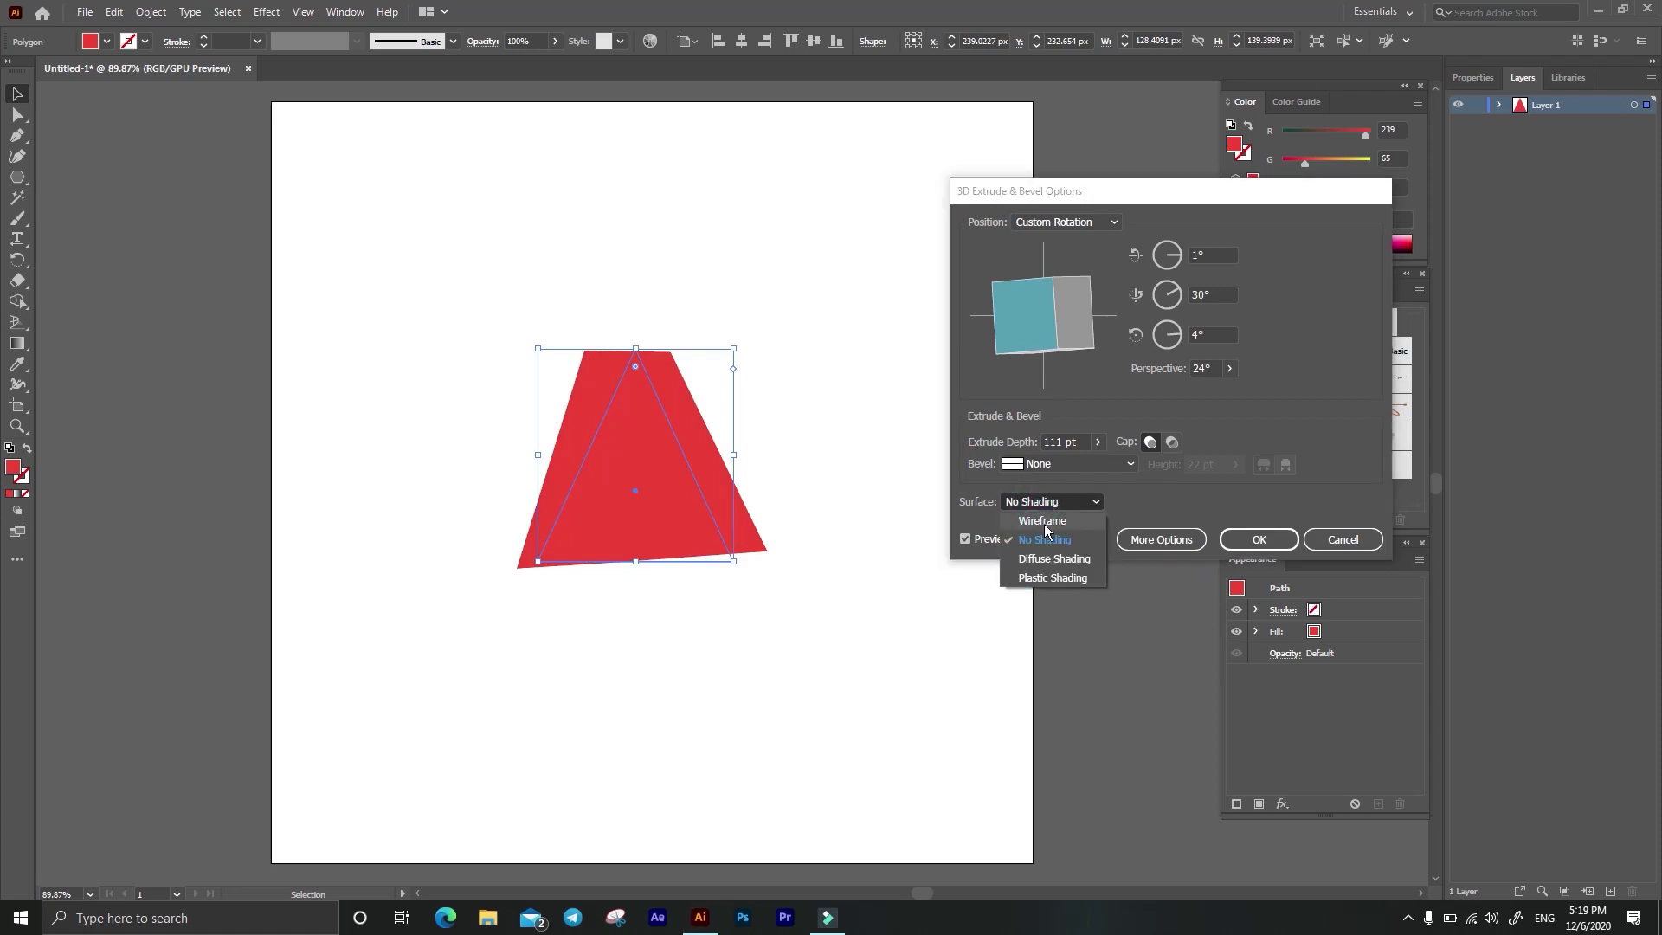
click(1043, 522)
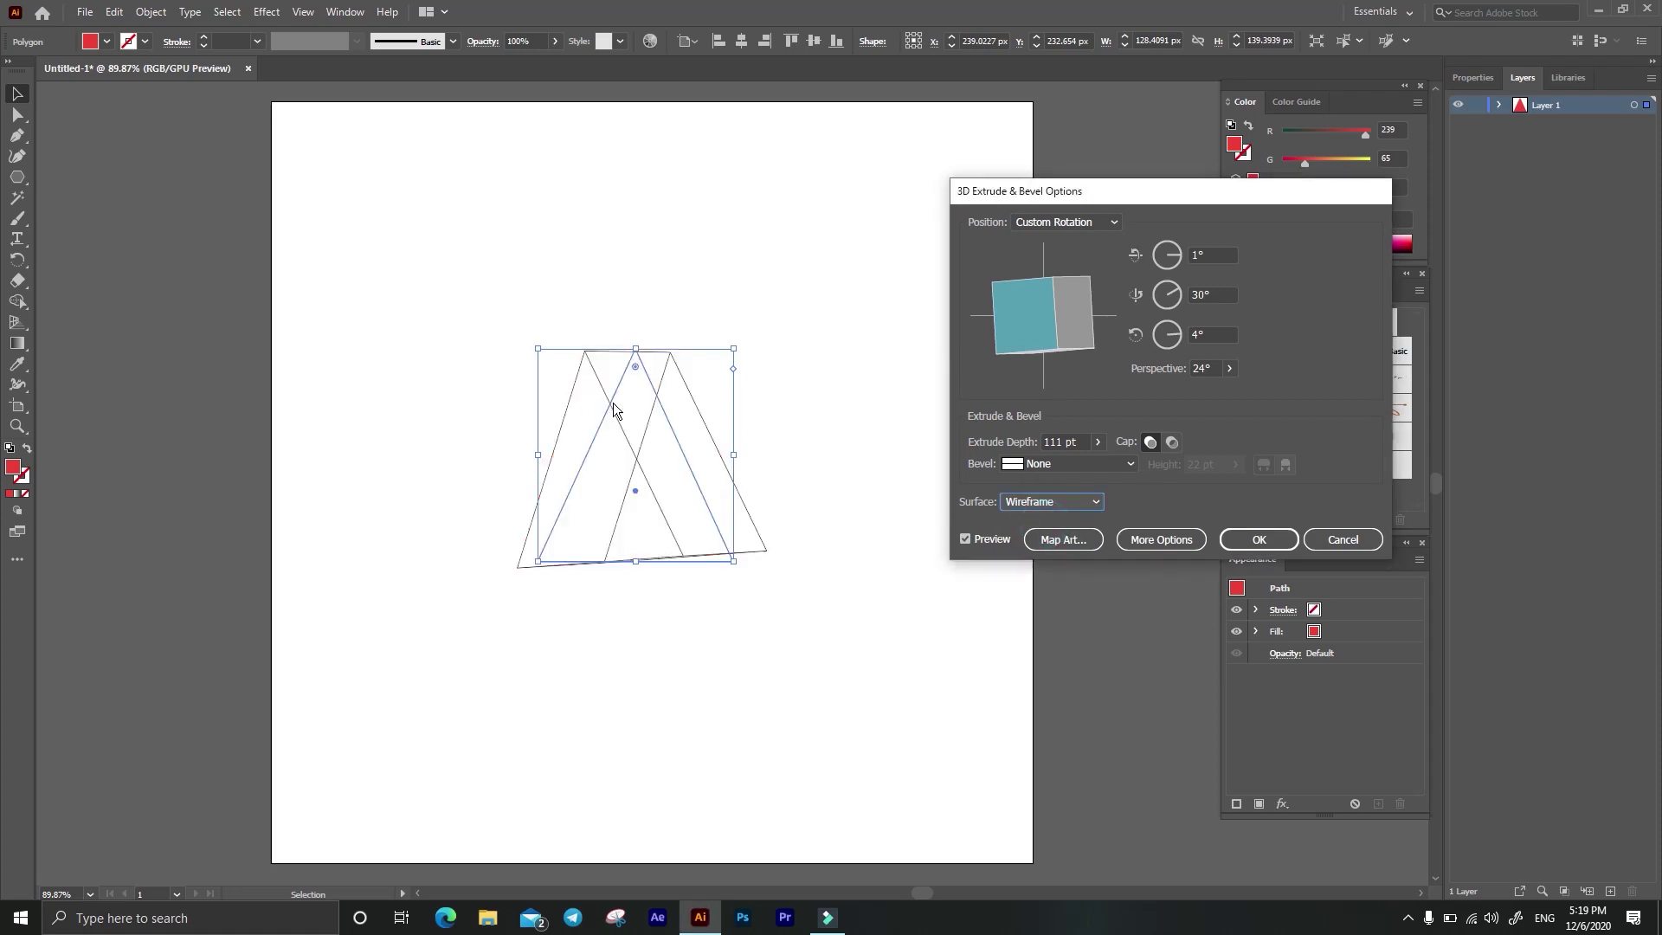
click(1083, 502)
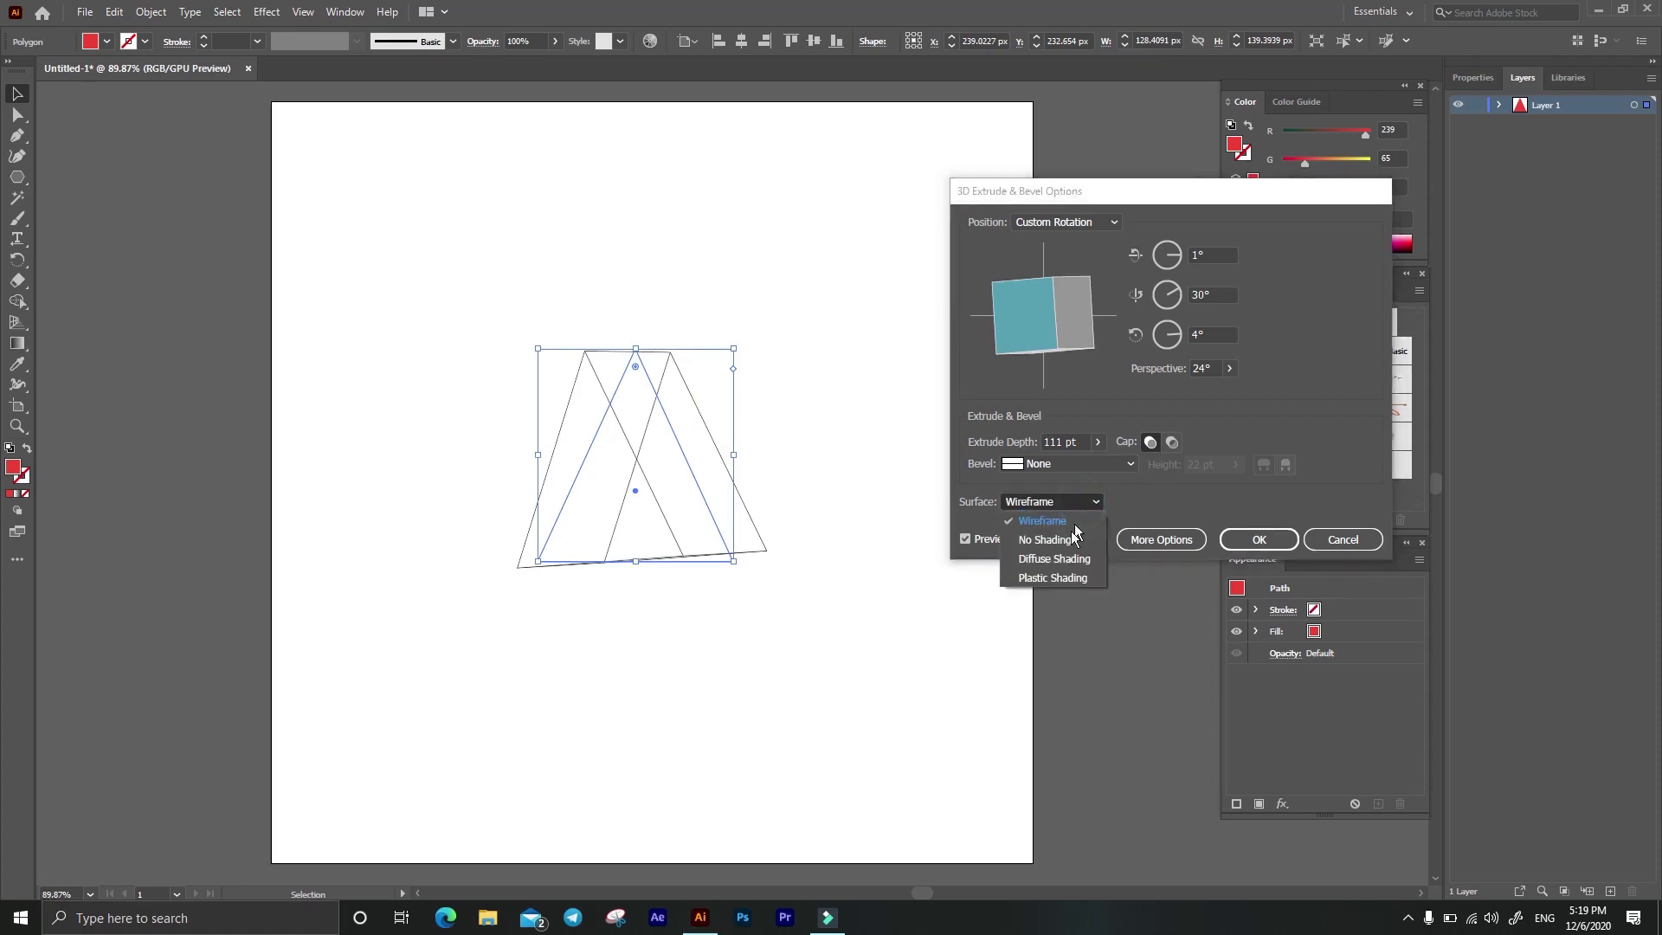
click(1044, 540)
click(1058, 502)
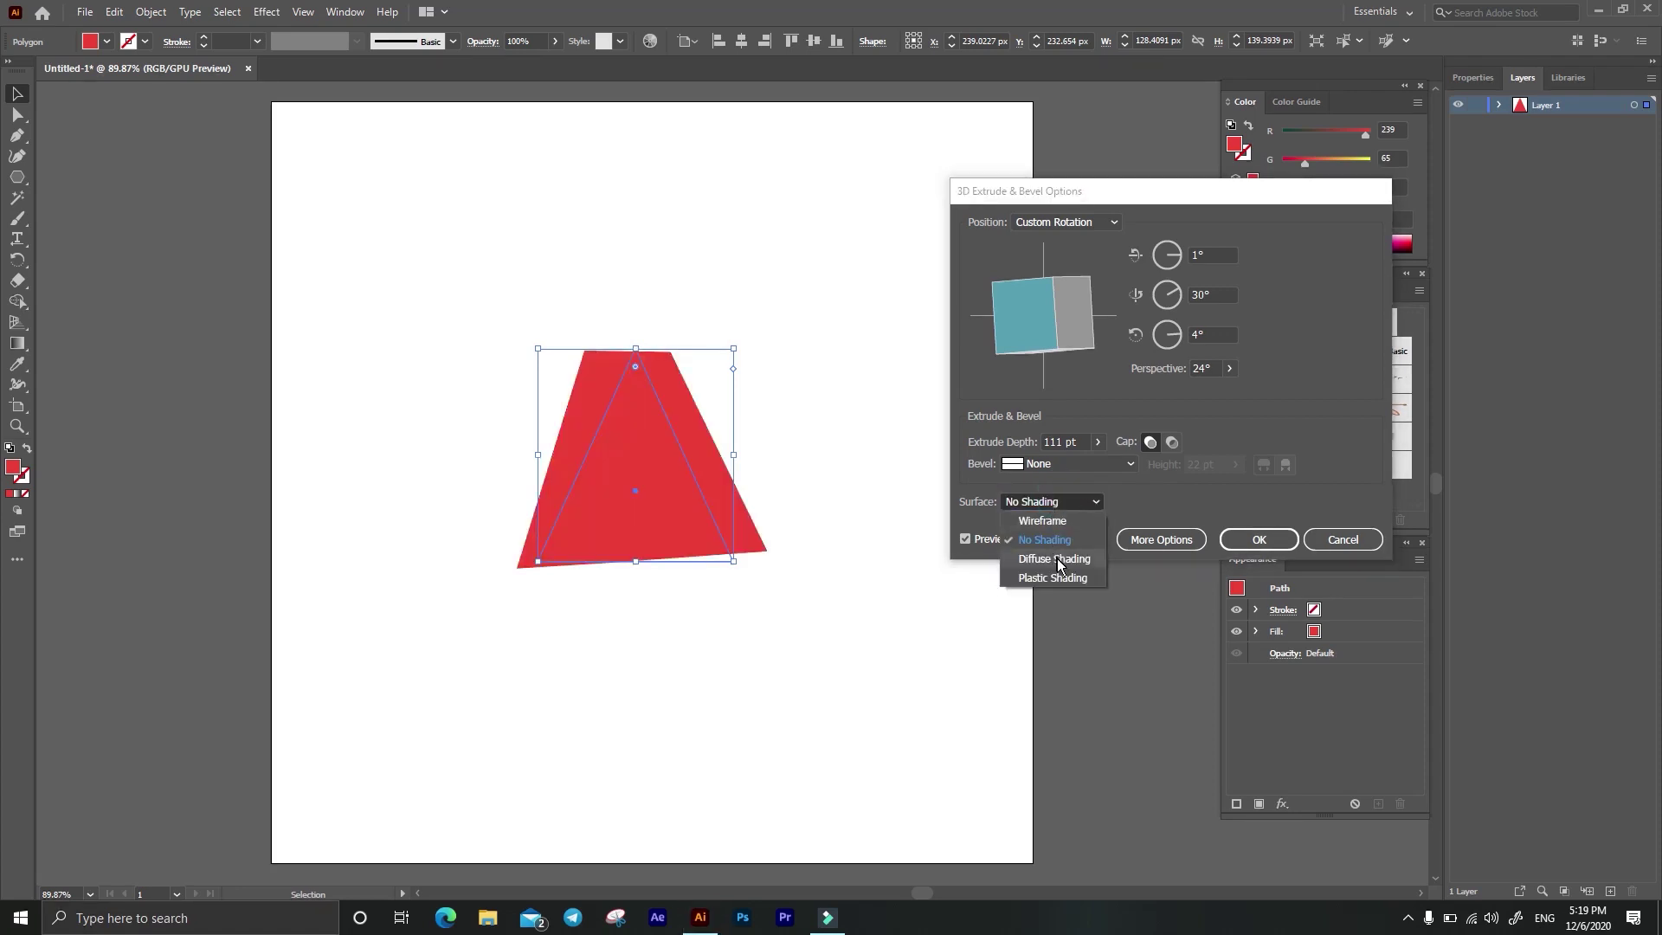
click(1056, 559)
click(1049, 504)
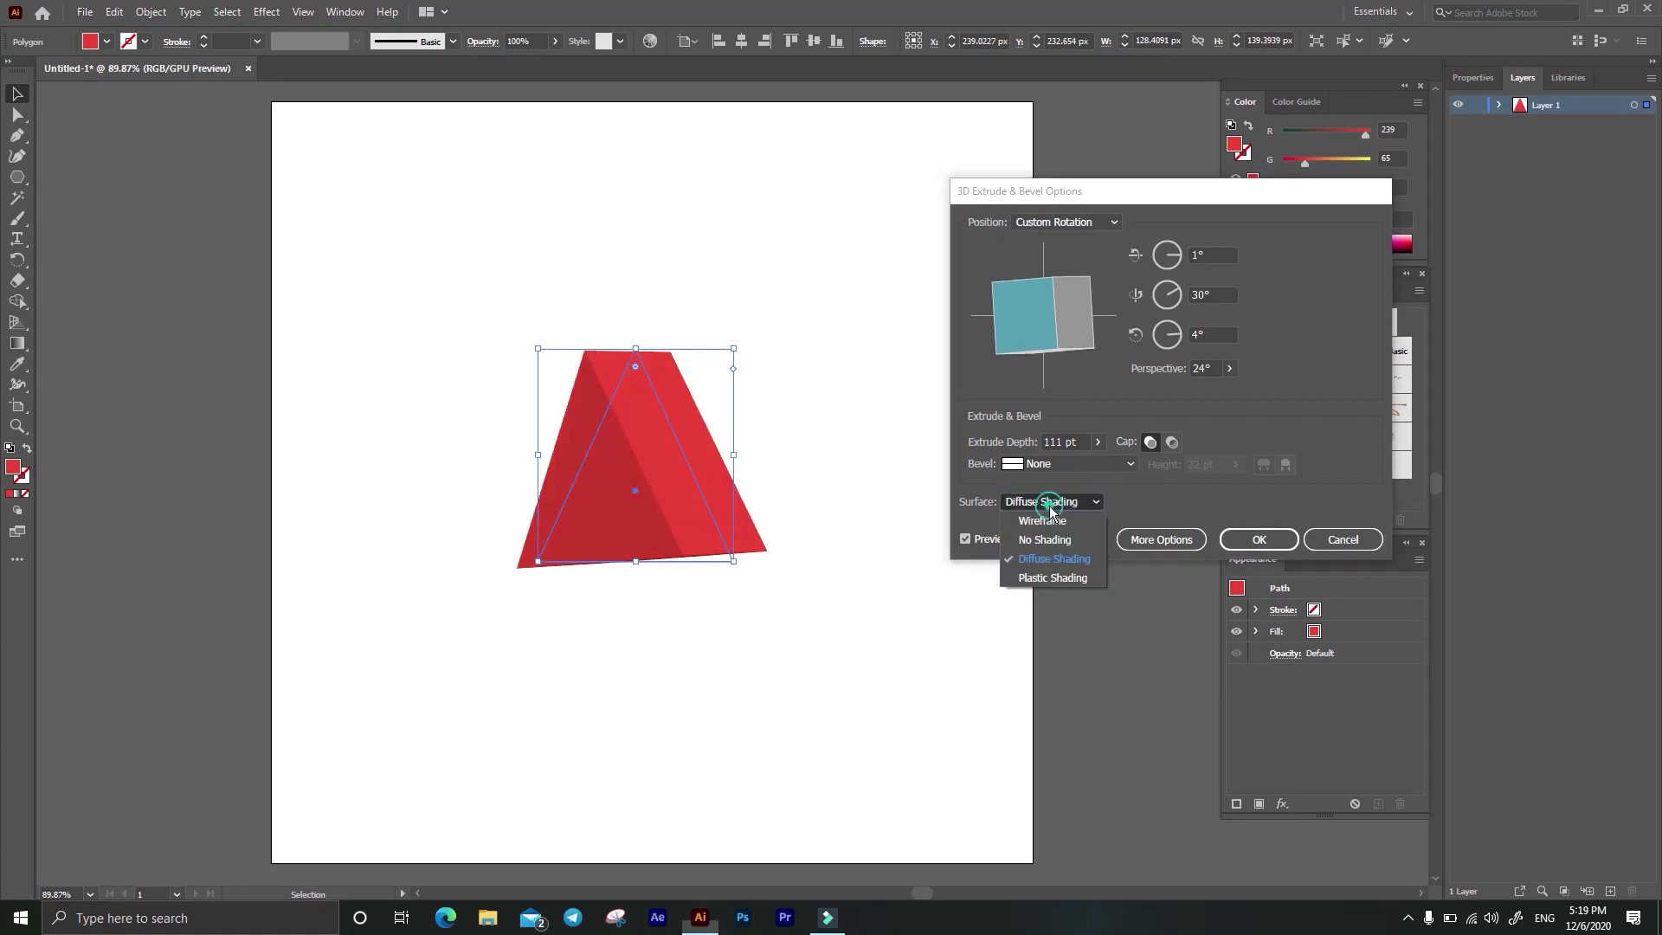
click(1052, 577)
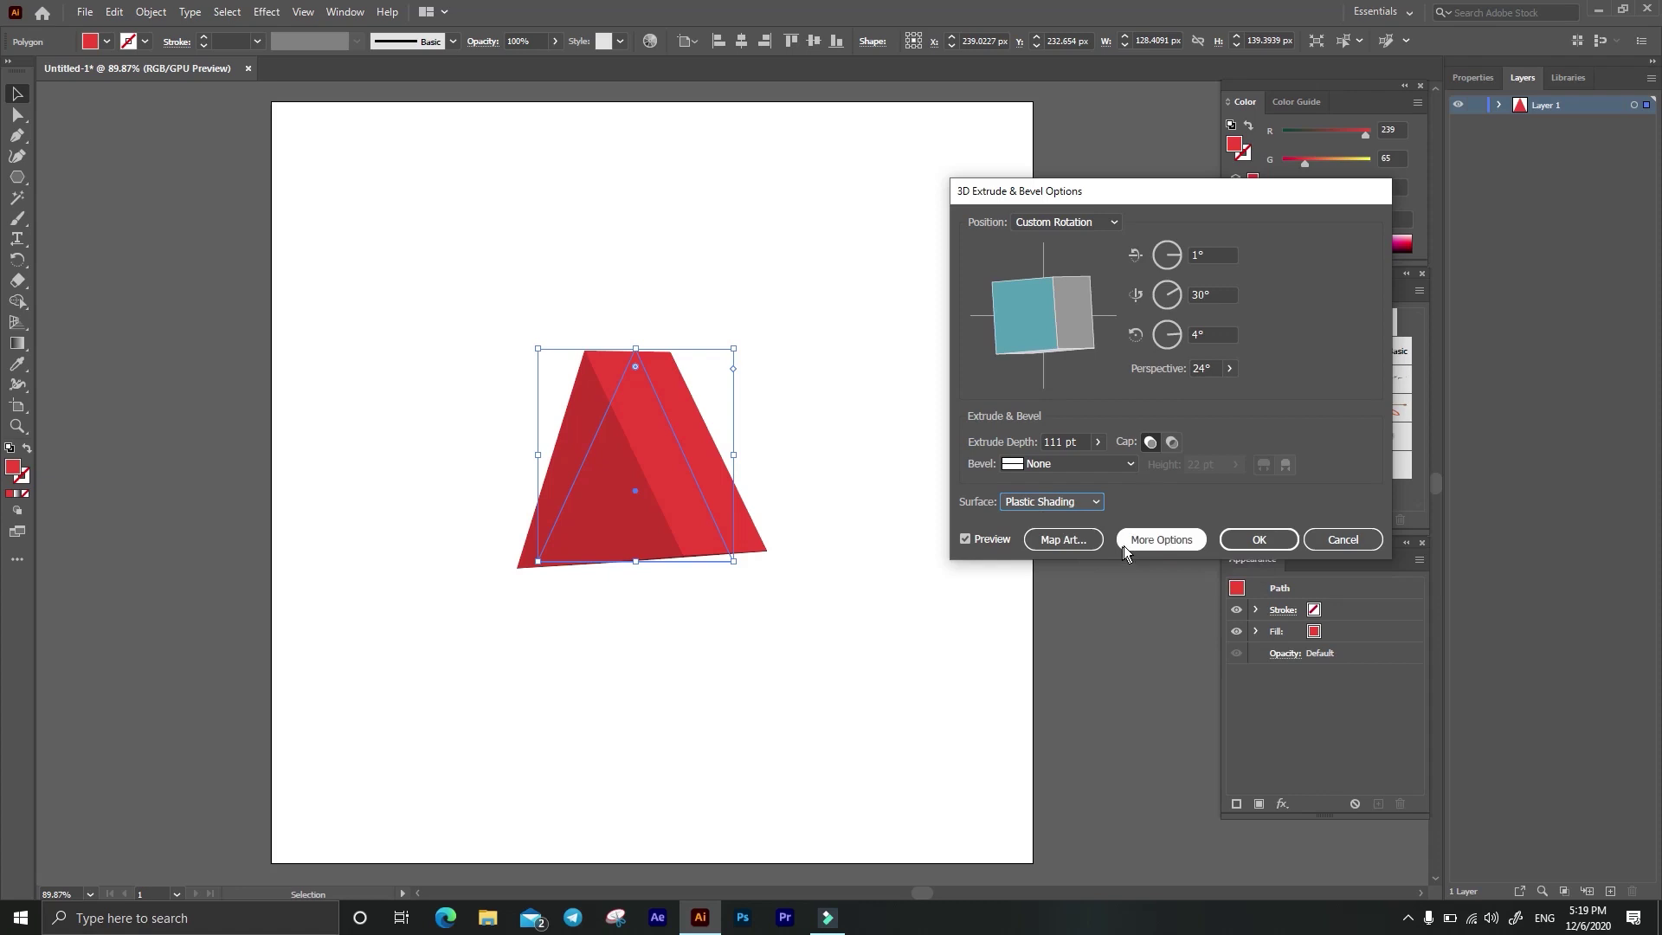
Step: Show the extra lighting options and reposition the light on the shading sphere
click(1170, 538)
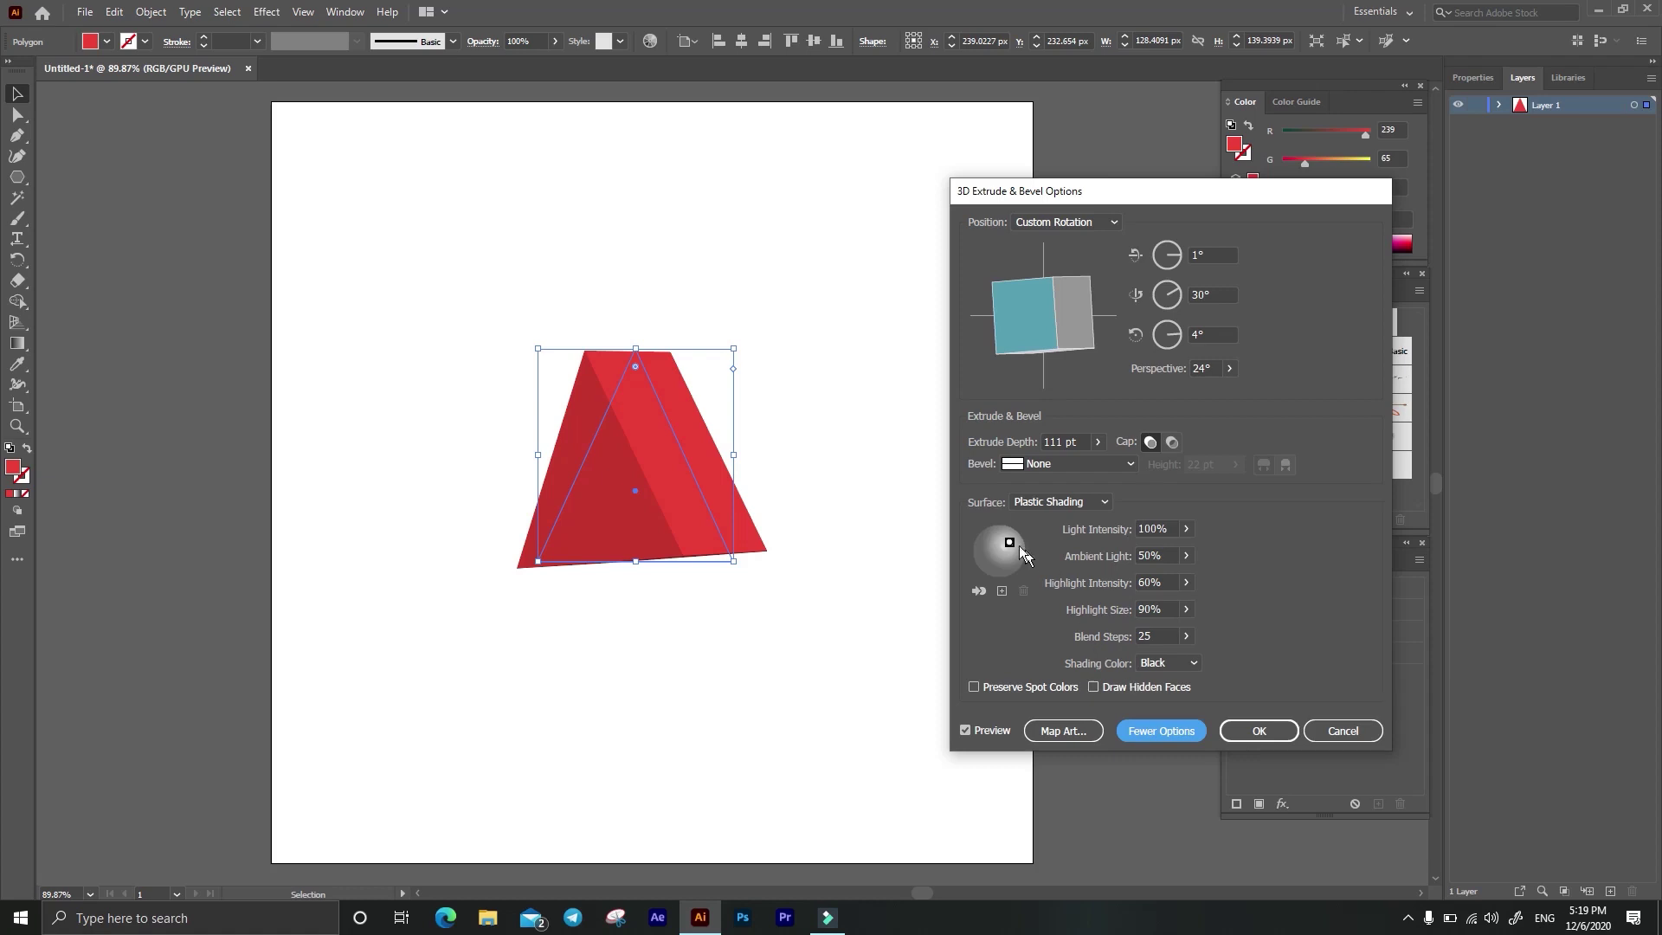
drag(1005, 541, 1018, 541)
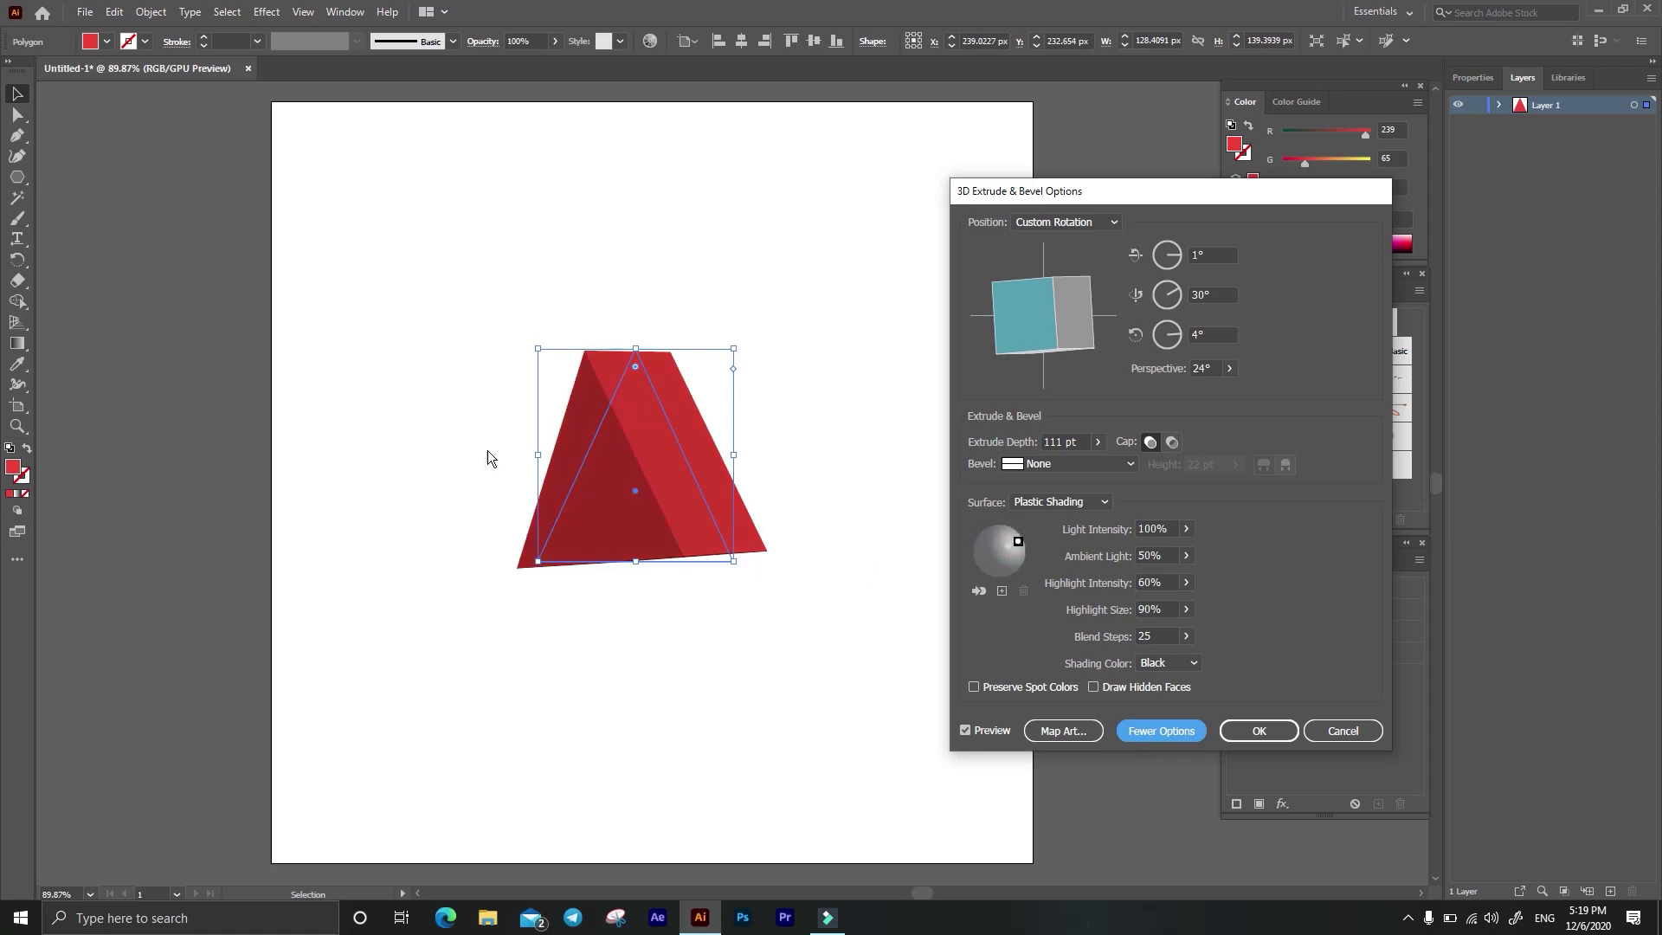
click(979, 590)
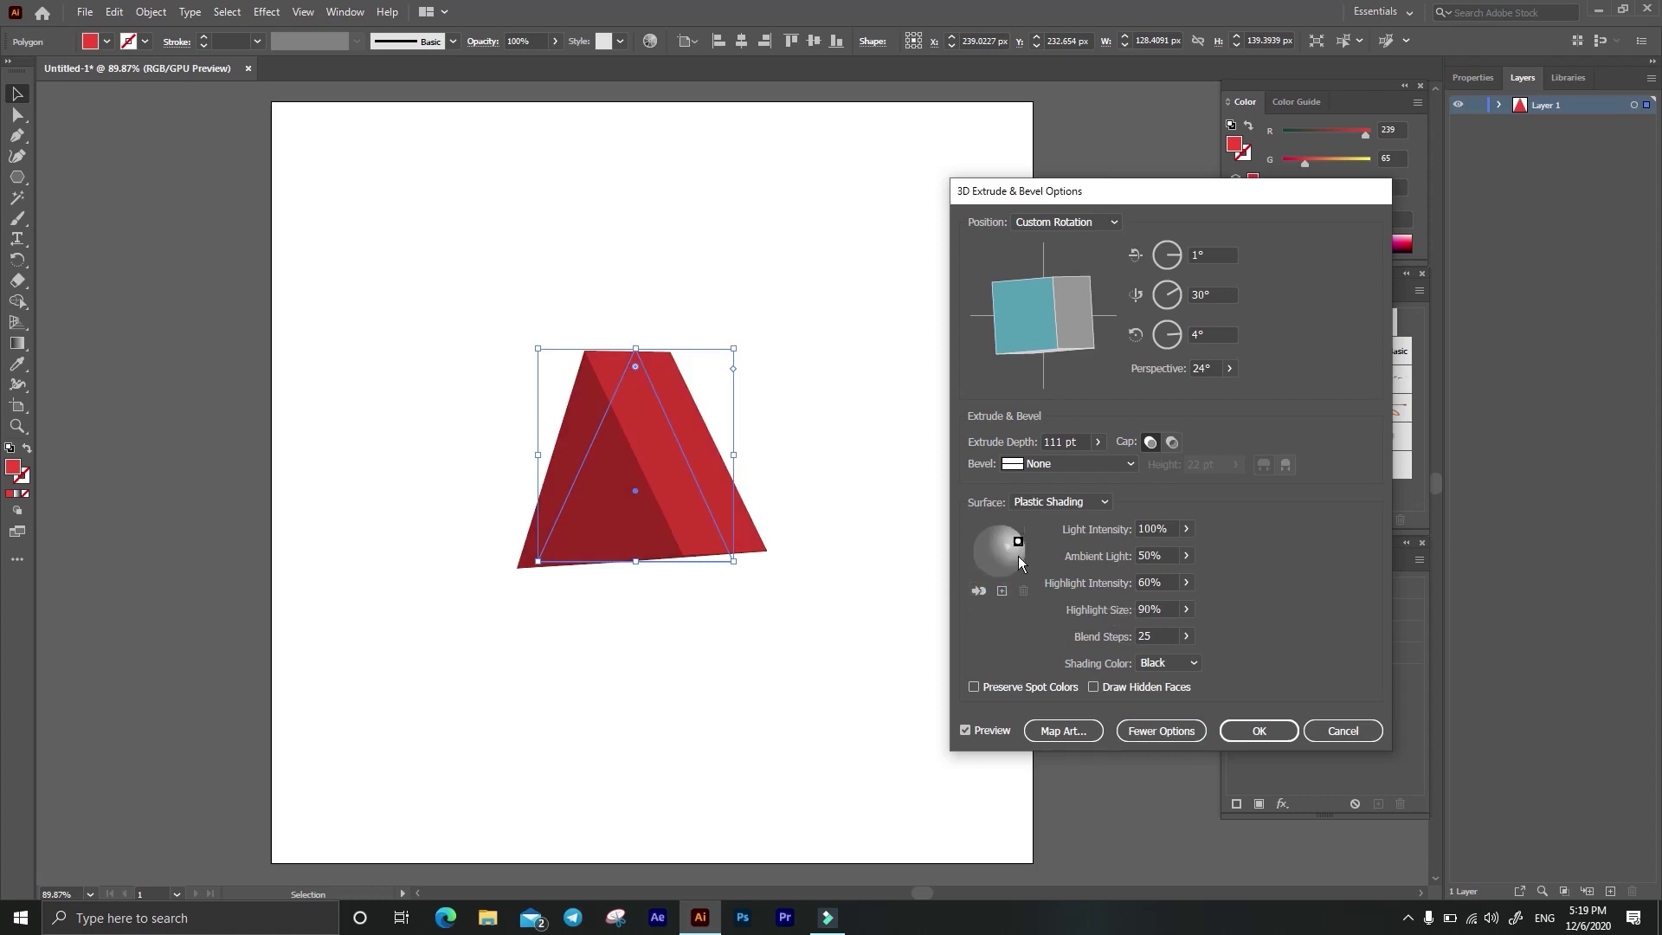
drag(1016, 542, 1002, 546)
click(981, 591)
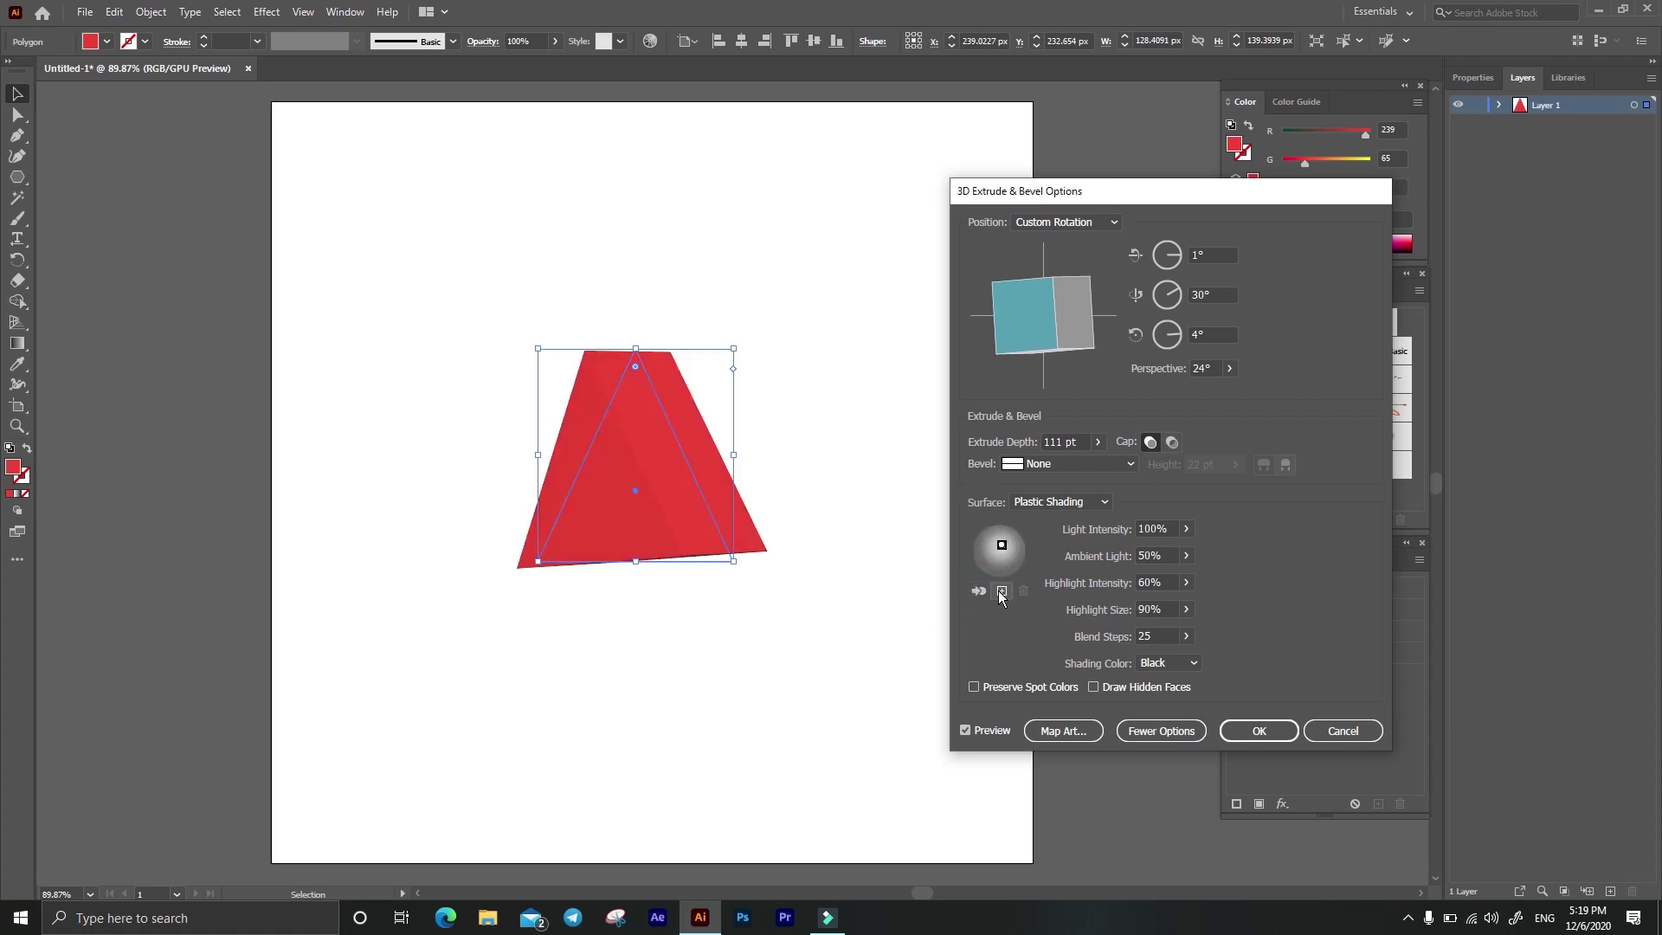
Step: Add a second light, move it around, then delete it
click(1001, 592)
drag(993, 559, 990, 565)
drag(1013, 558, 1006, 535)
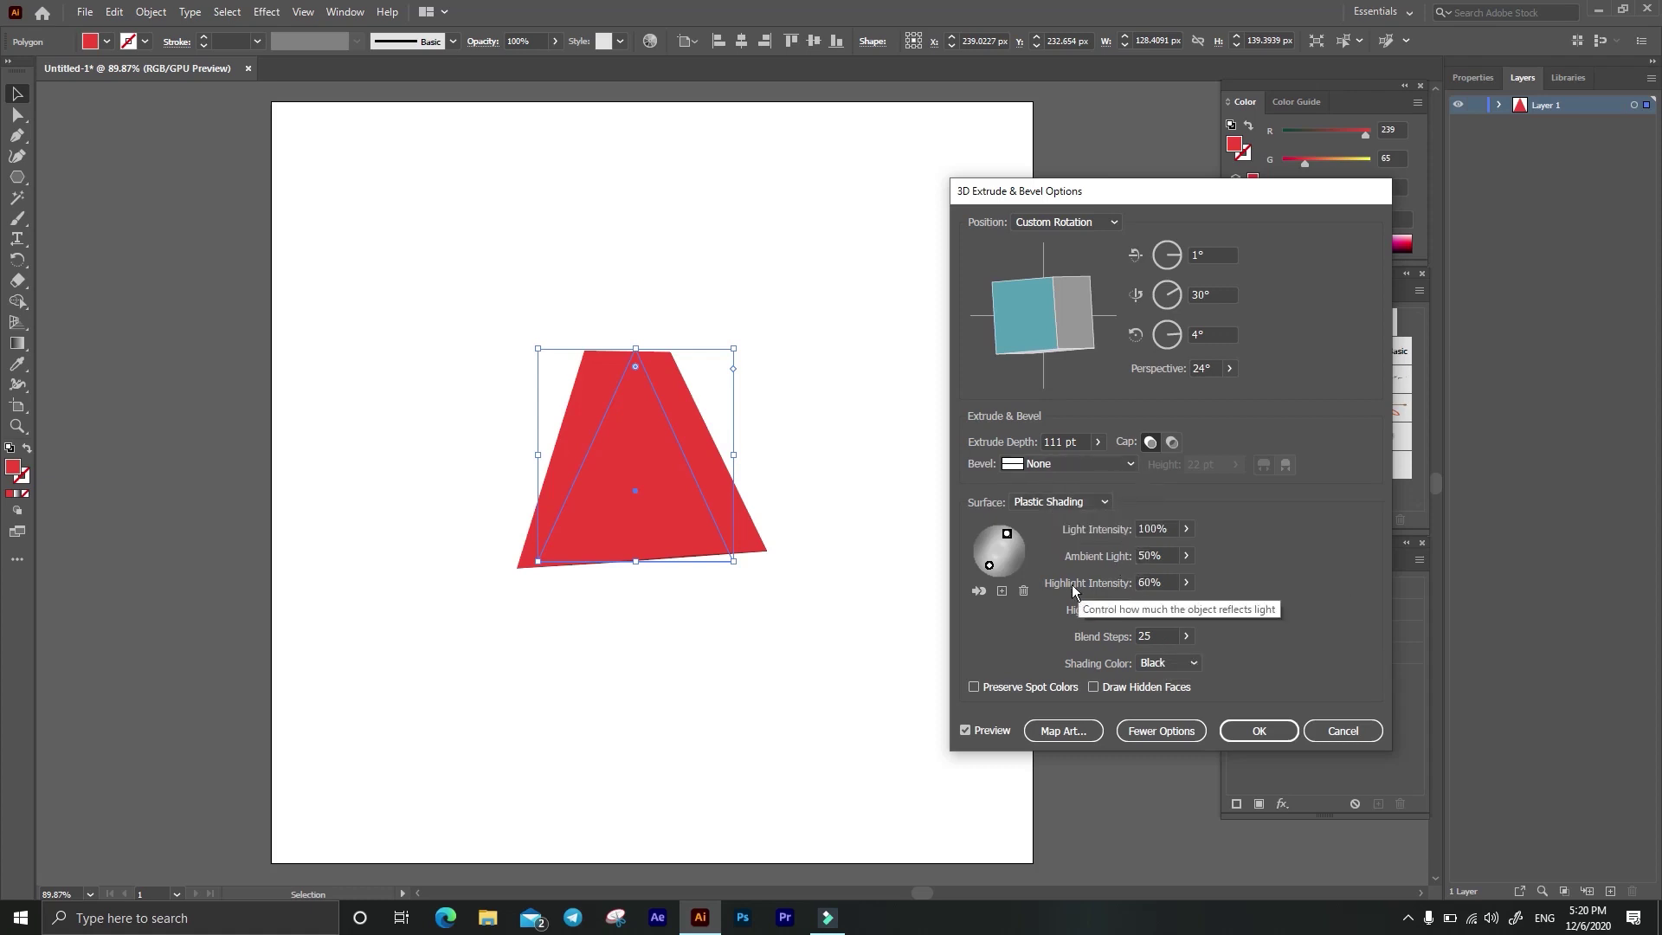
click(1023, 592)
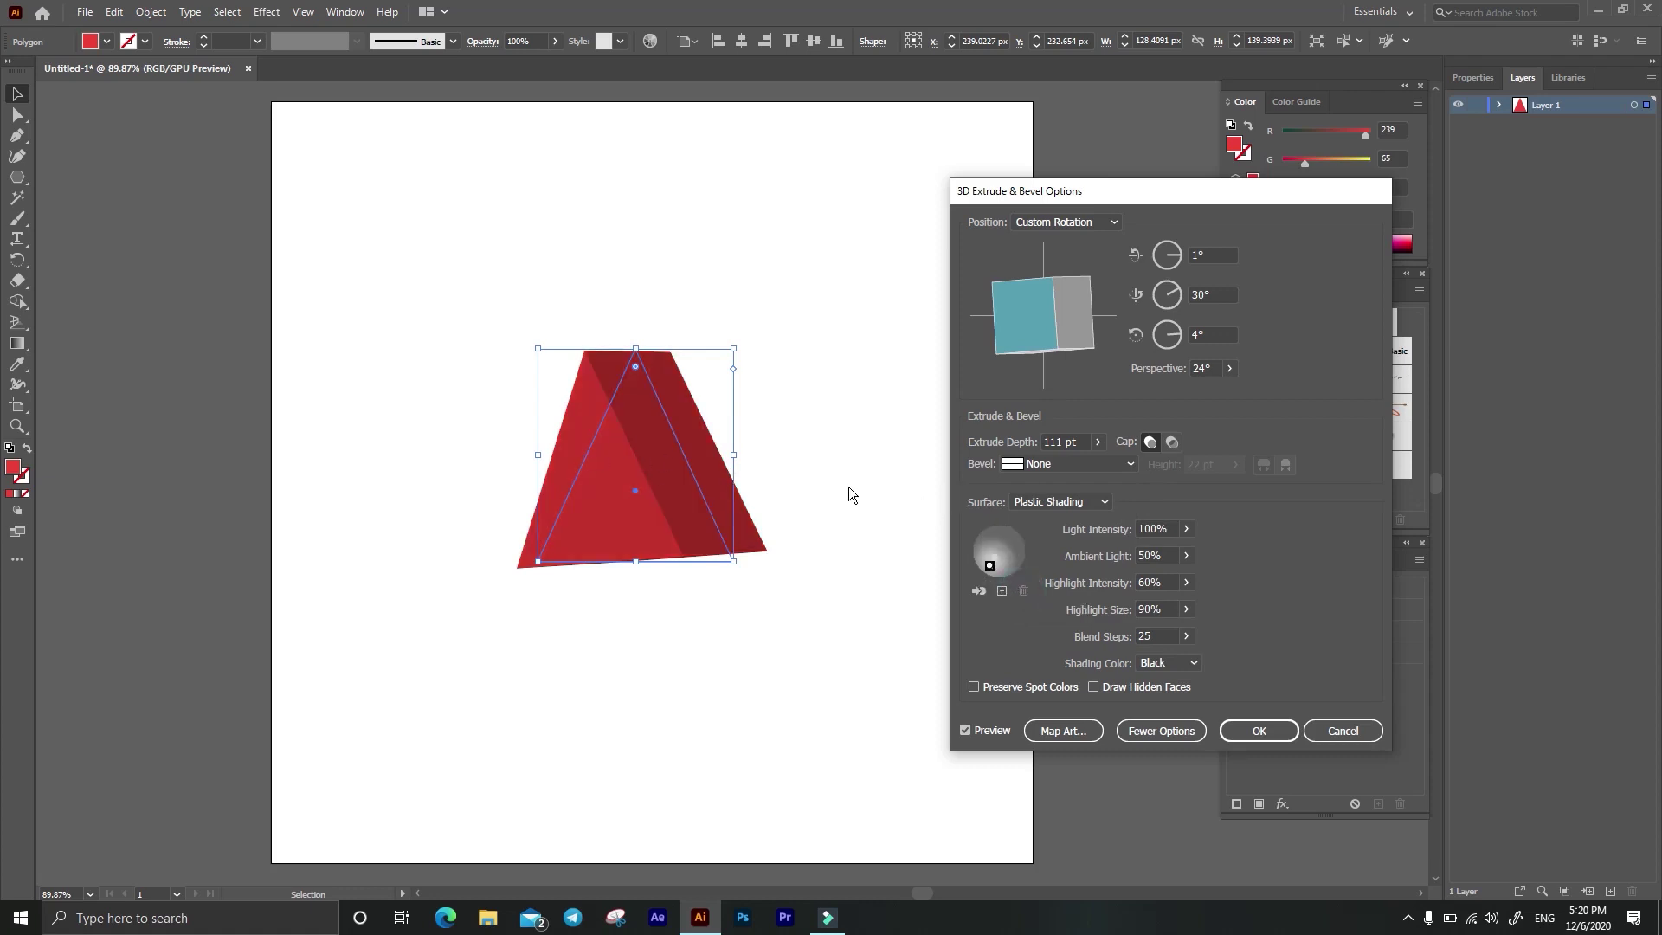
Step: Set the ambient light to 52%
click(1186, 556)
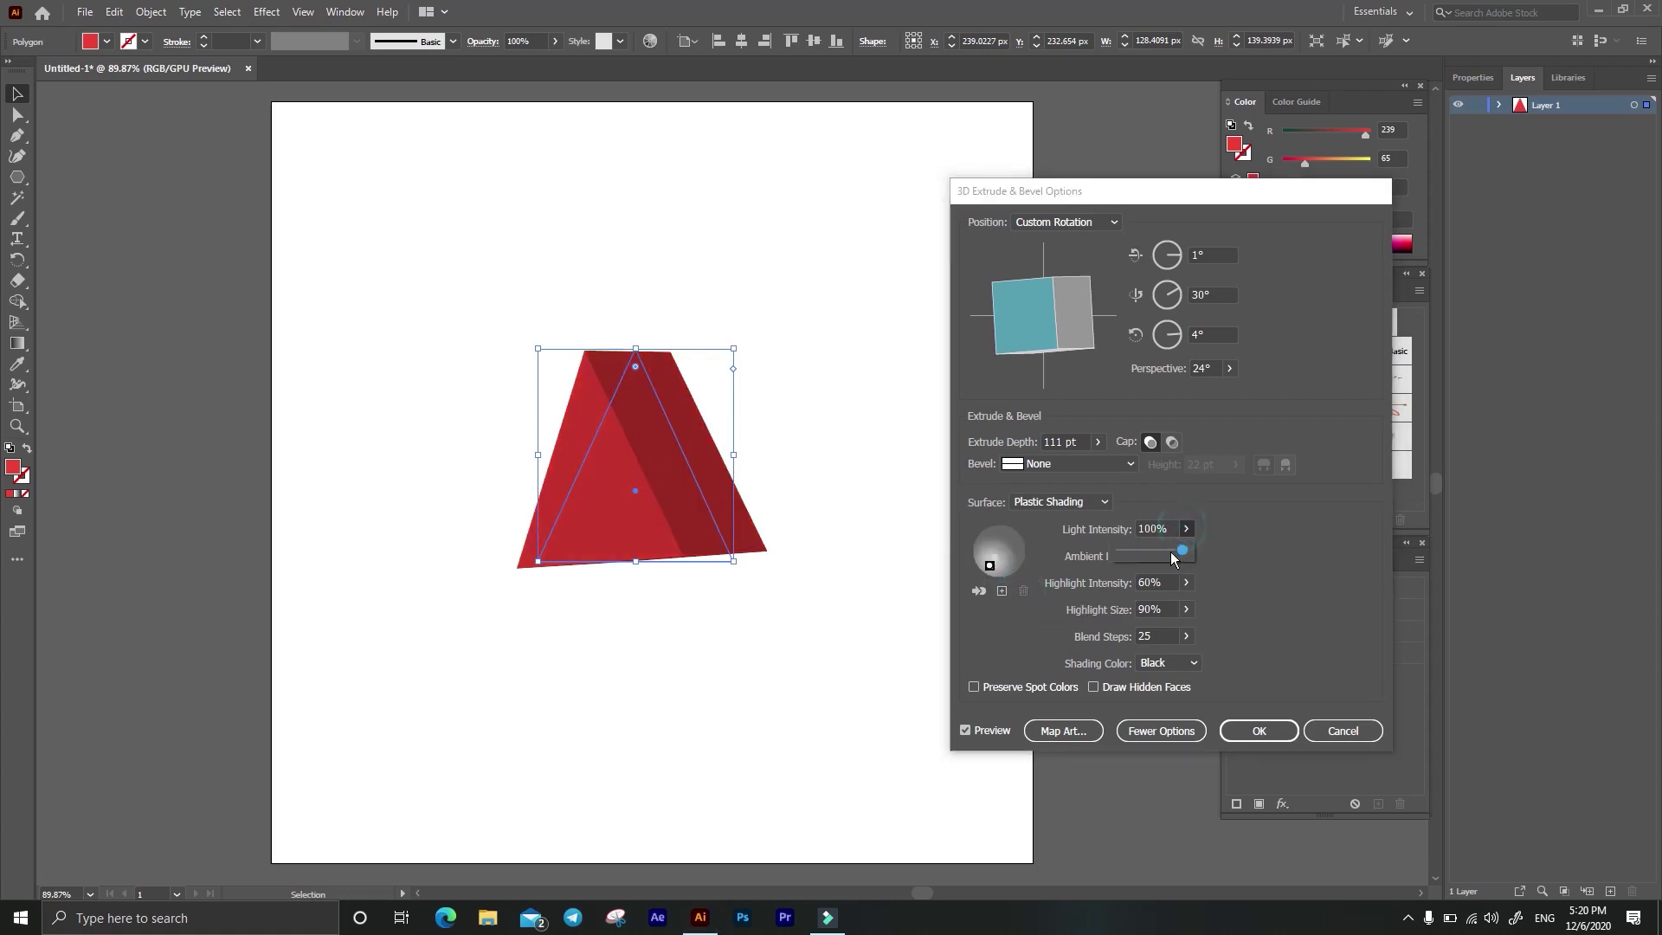
drag(1157, 548, 1194, 546)
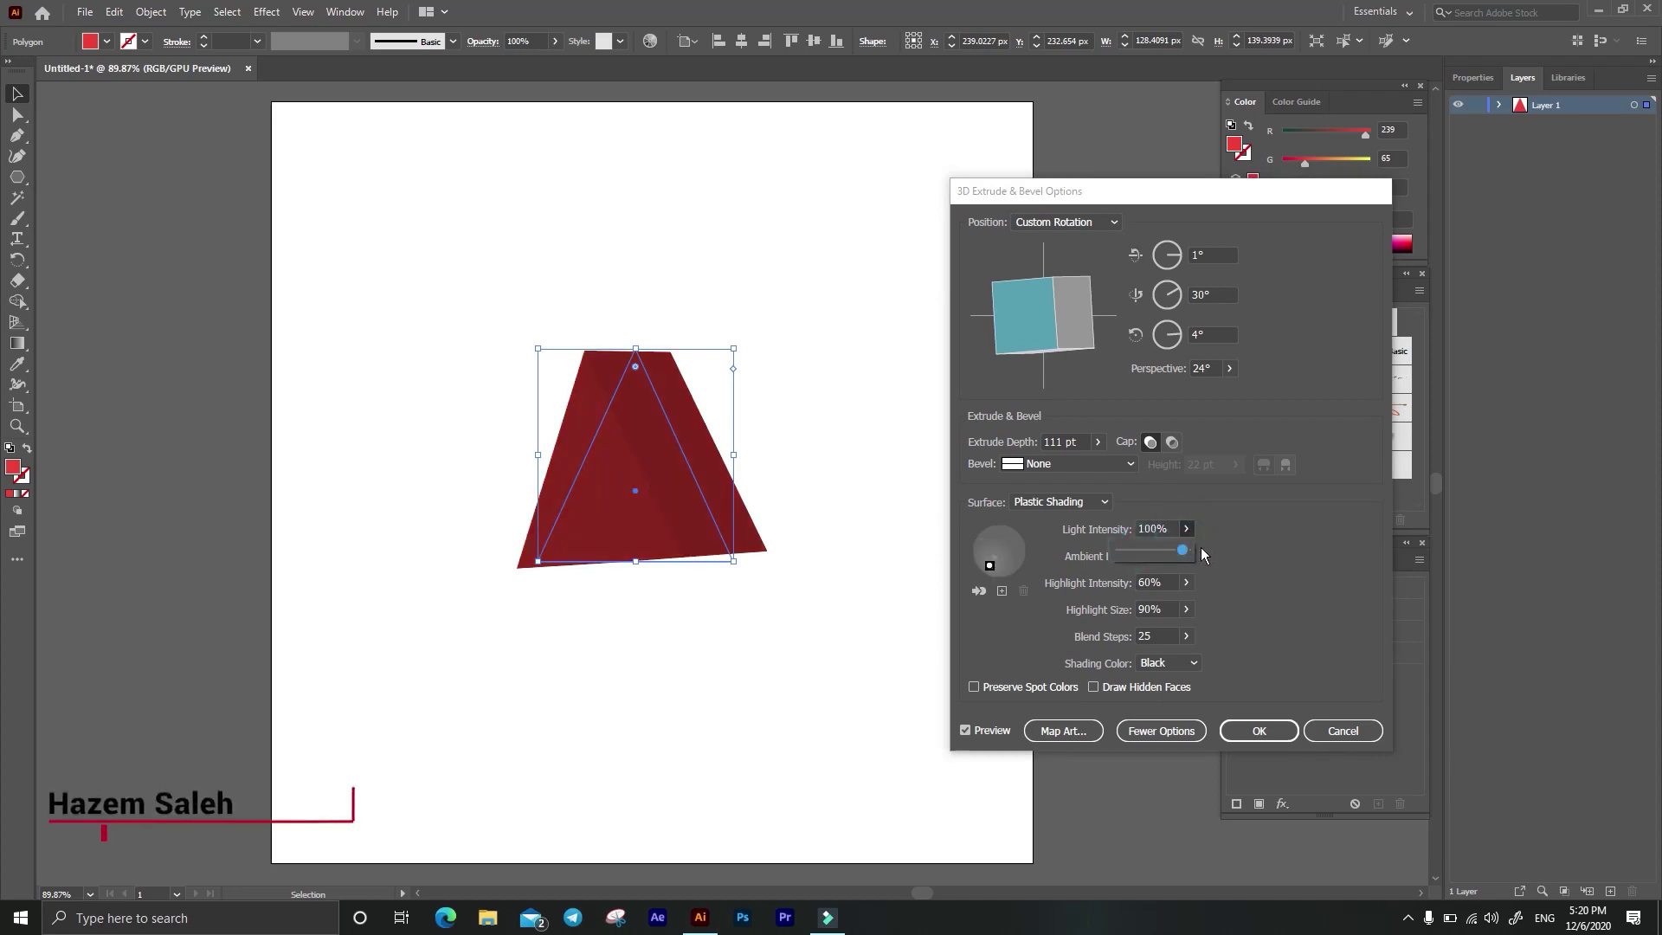
click(1203, 594)
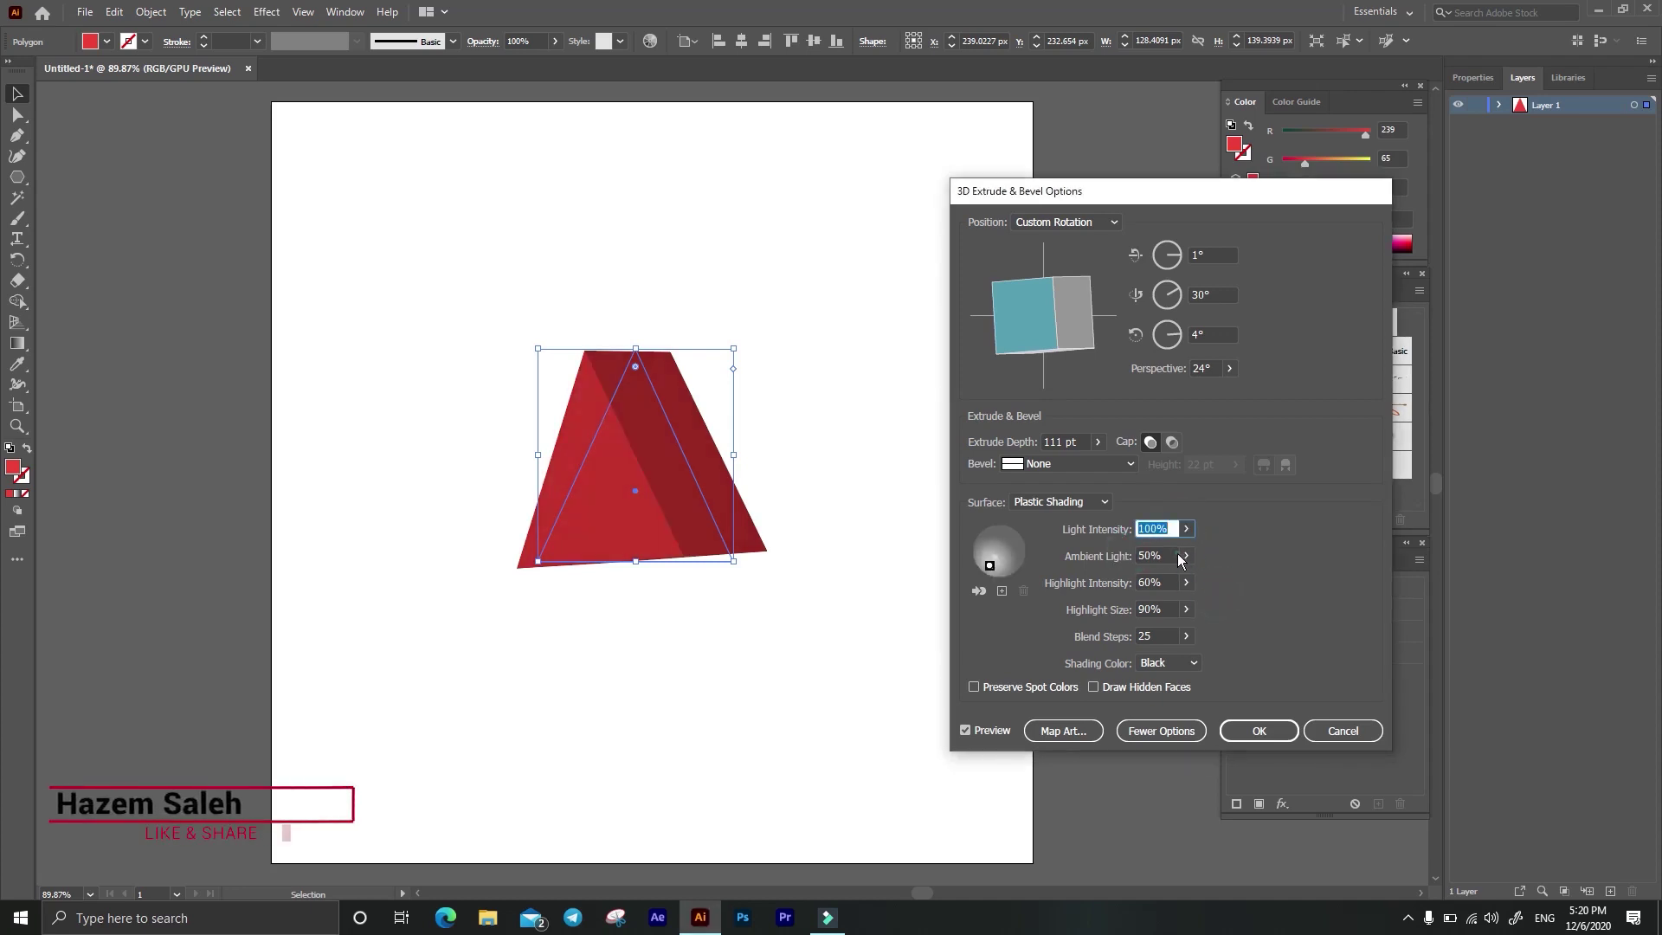
click(1185, 556)
drag(1155, 575, 1161, 576)
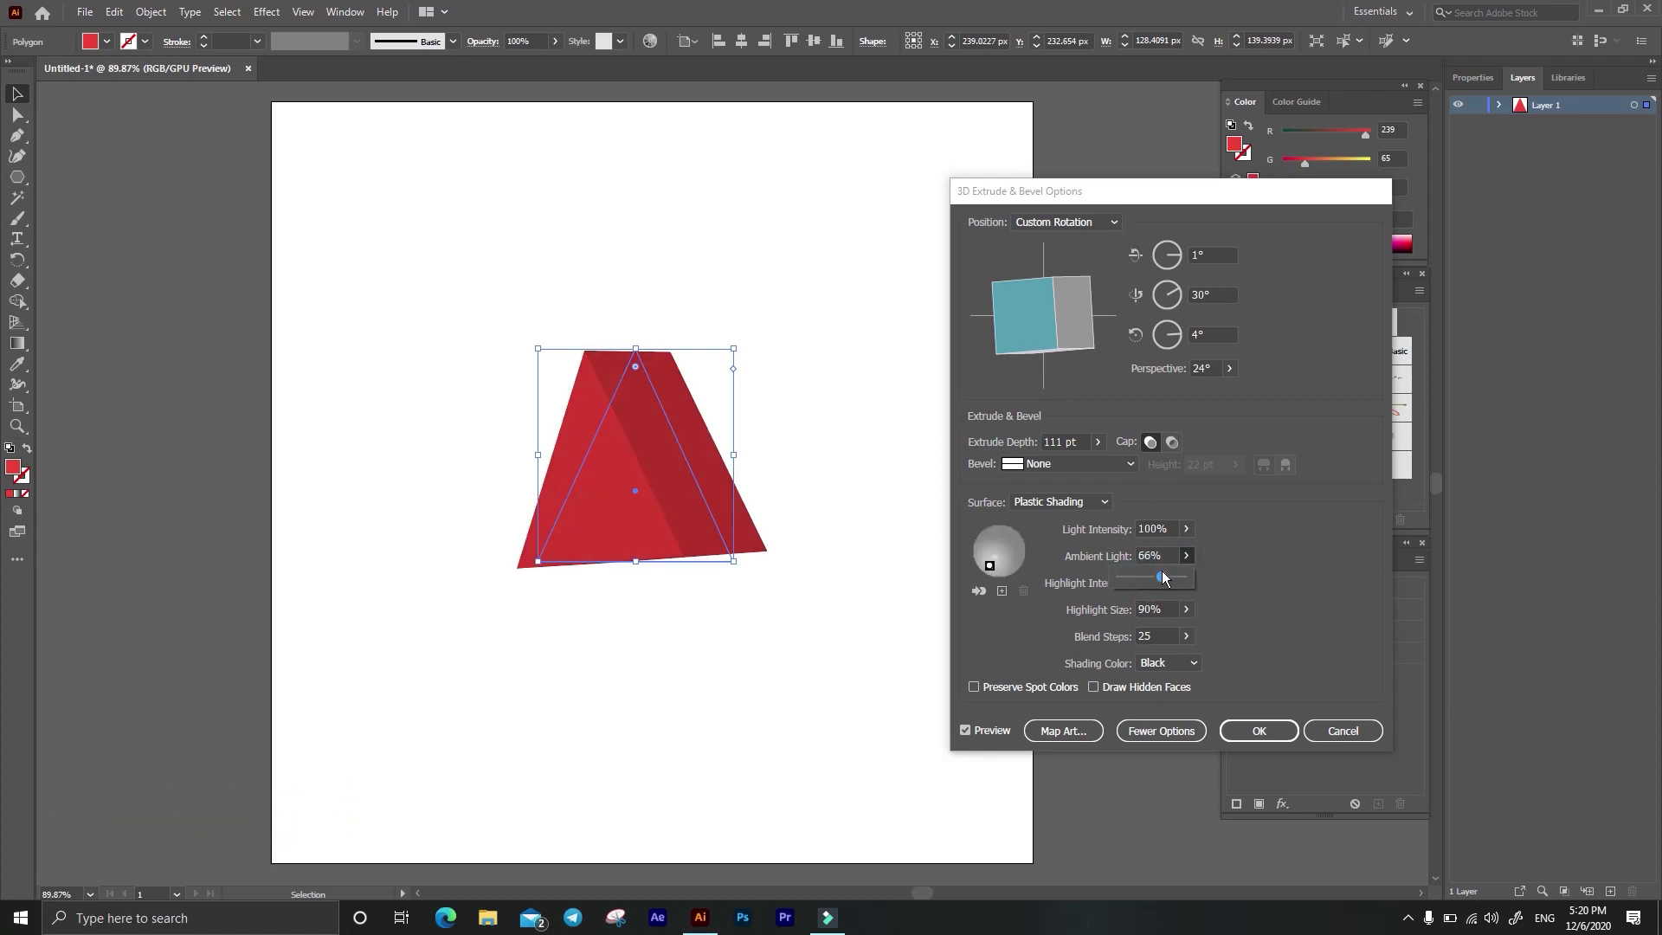
drag(1161, 576, 1151, 577)
Step: Set highlight intensity to 100% and highlight size to 35%
click(1186, 609)
mouse_move(1179, 604)
mouse_down()
mouse_move(1158, 606)
mouse_move(1195, 609)
mouse_move(1141, 636)
mouse_up()
click(1186, 583)
click(1221, 604)
click(1186, 610)
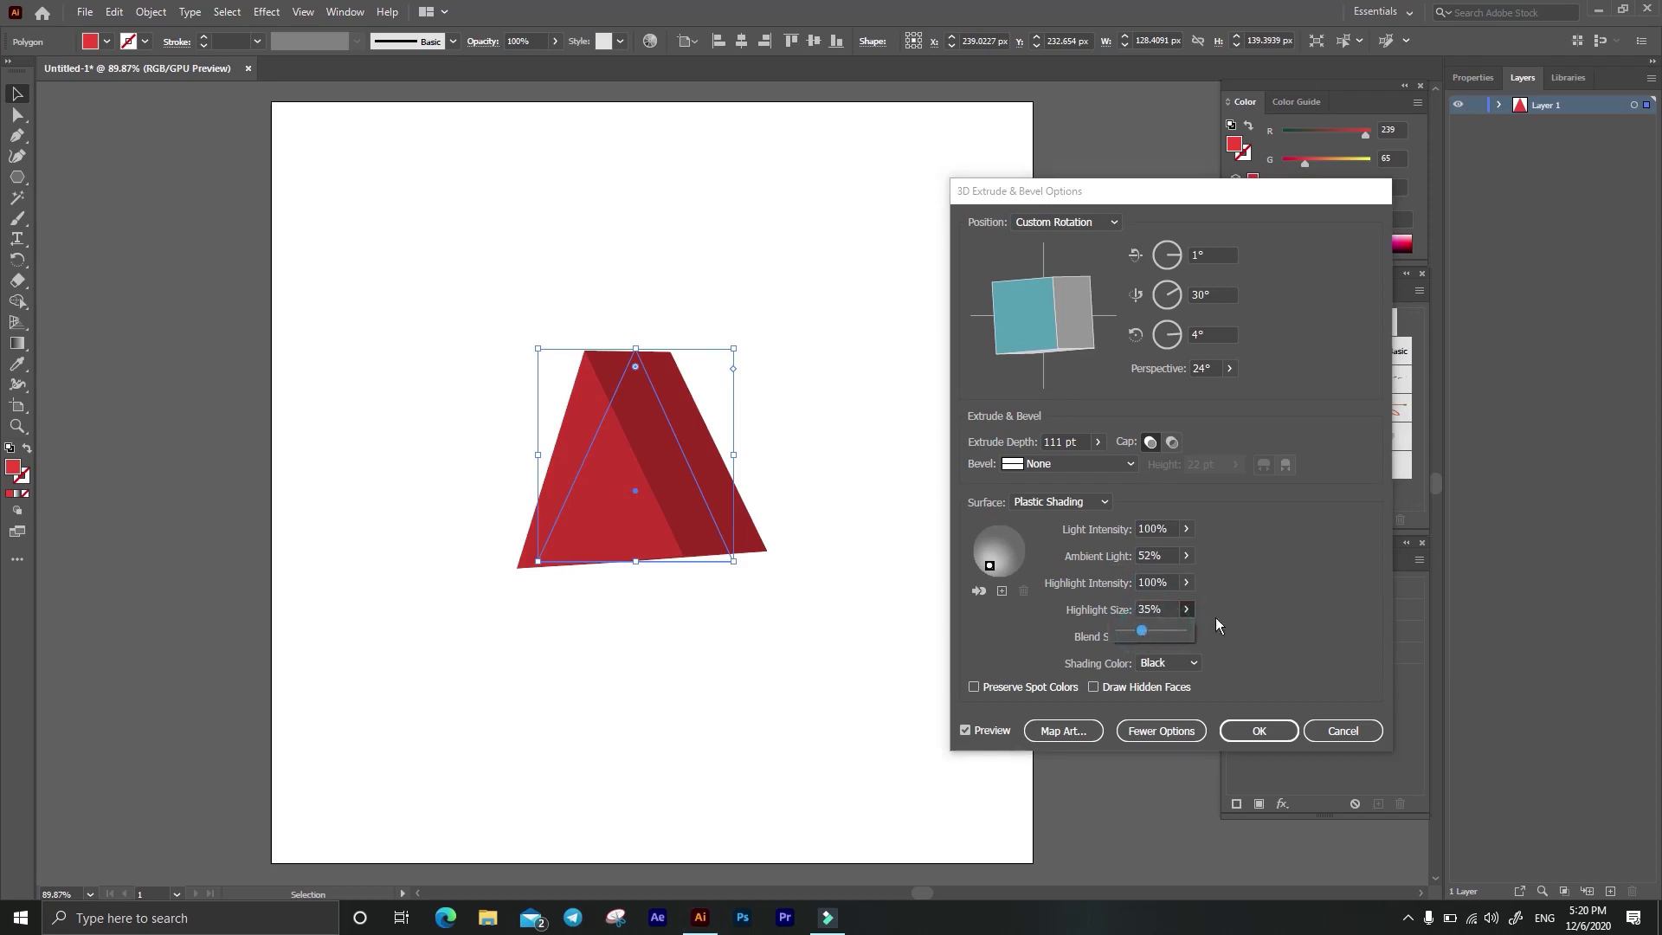
click(1274, 609)
Step: Set blend steps to 167 and hide the extra lighting options
click(1186, 636)
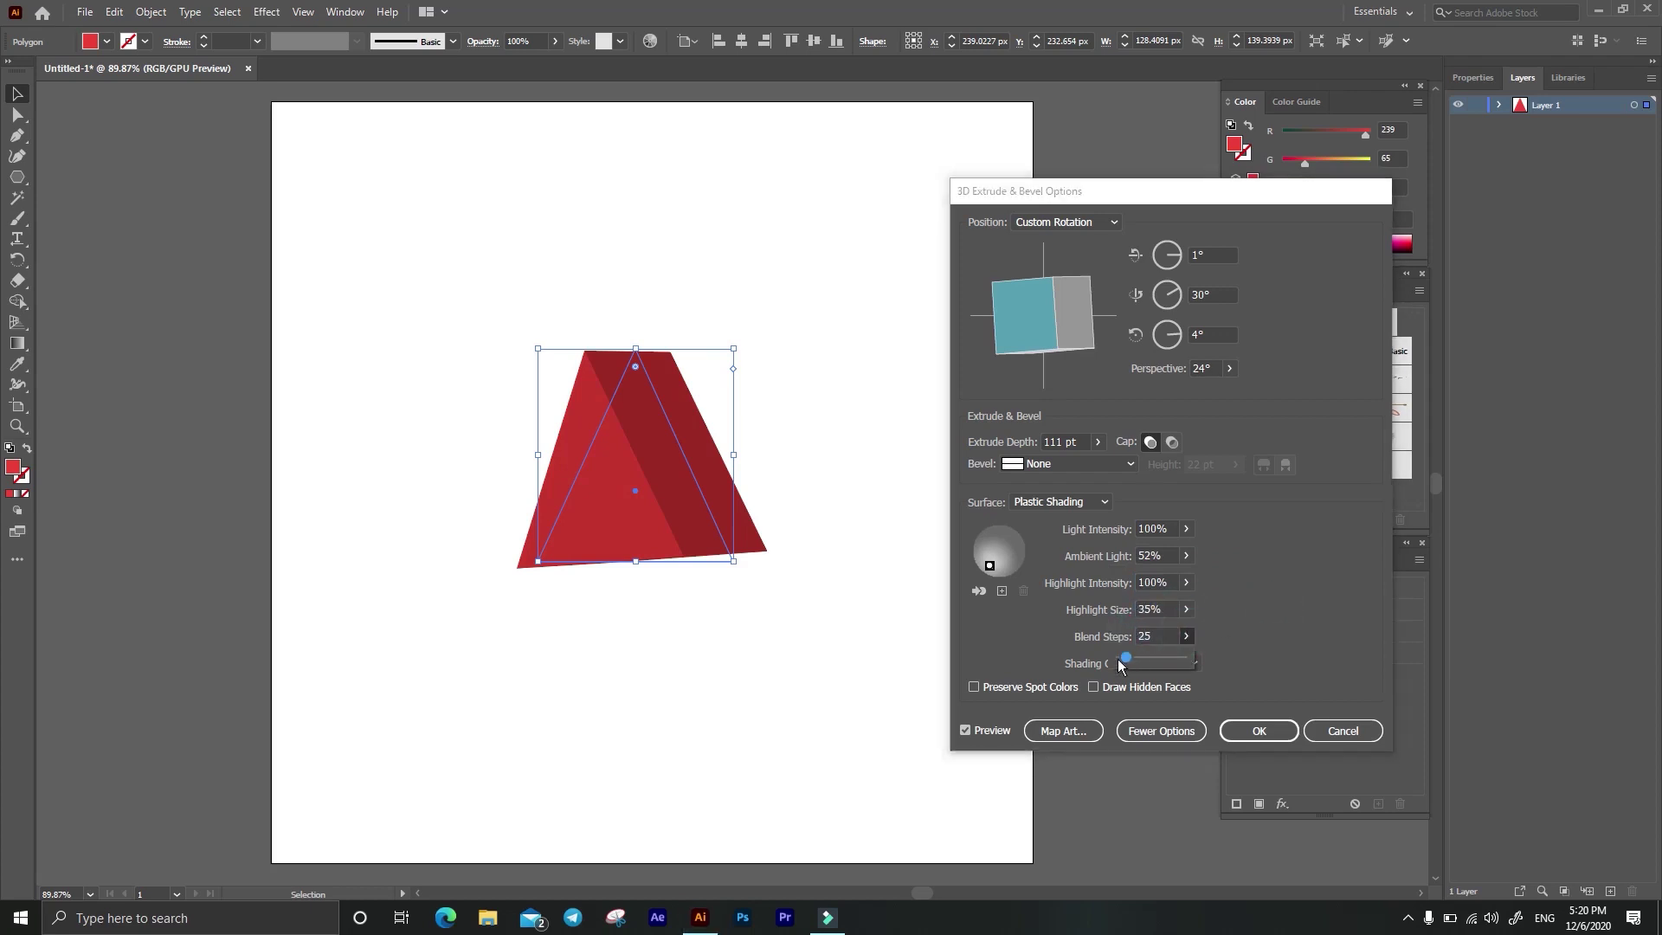
drag(1124, 658, 1165, 657)
click(1269, 622)
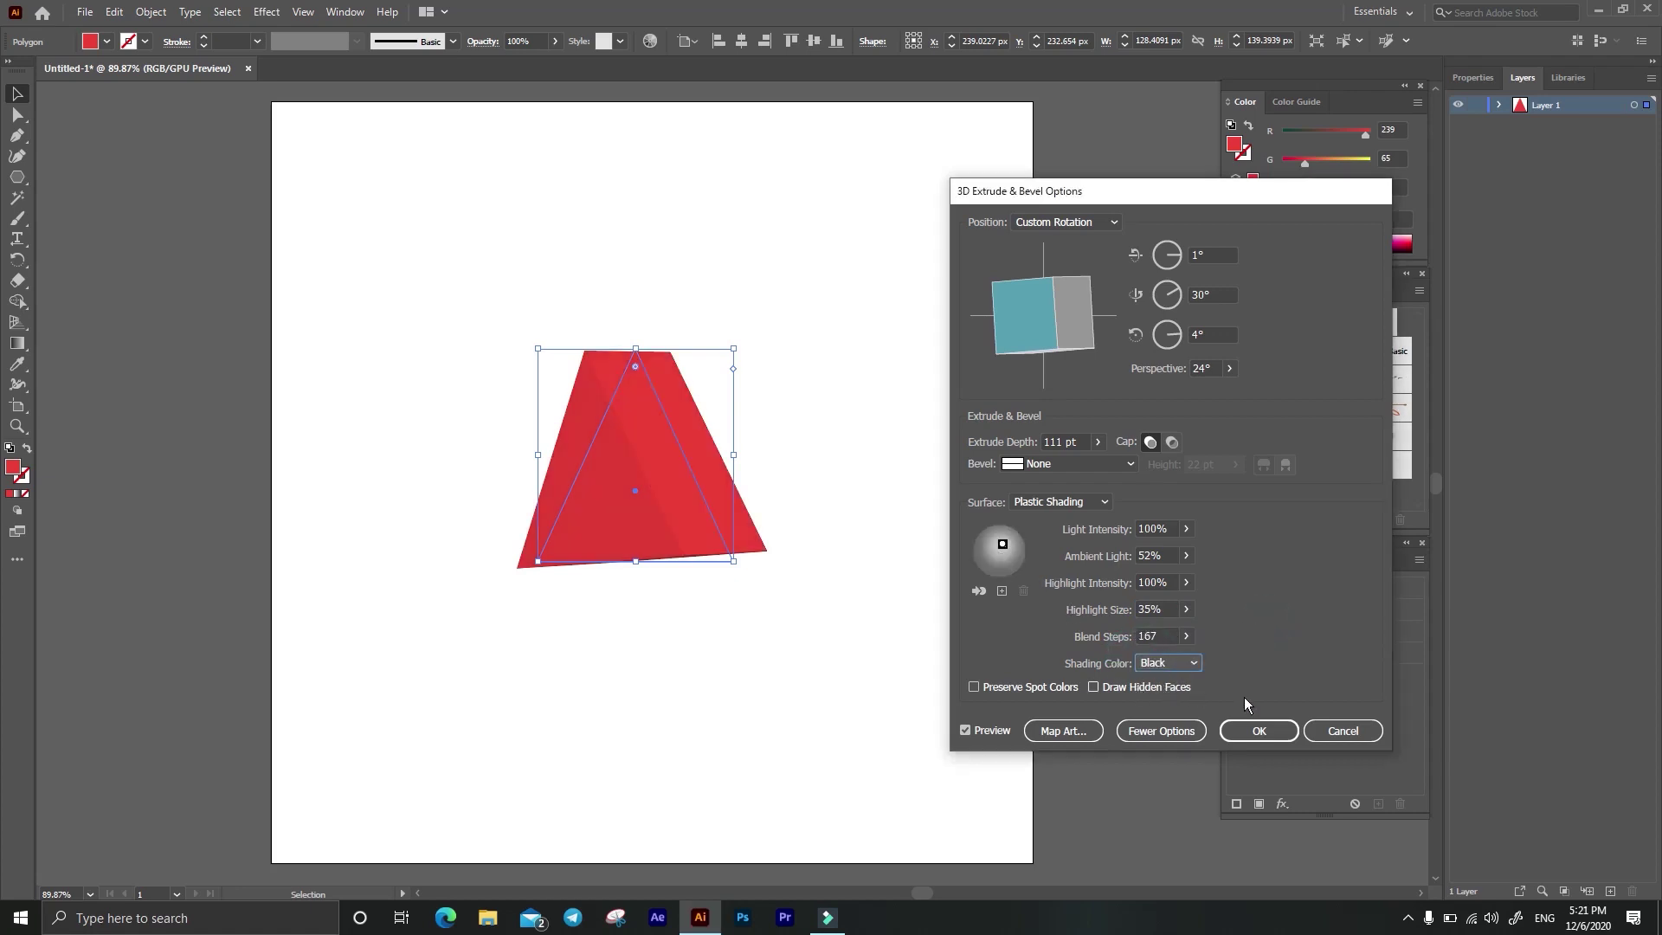
click(1161, 731)
click(1063, 540)
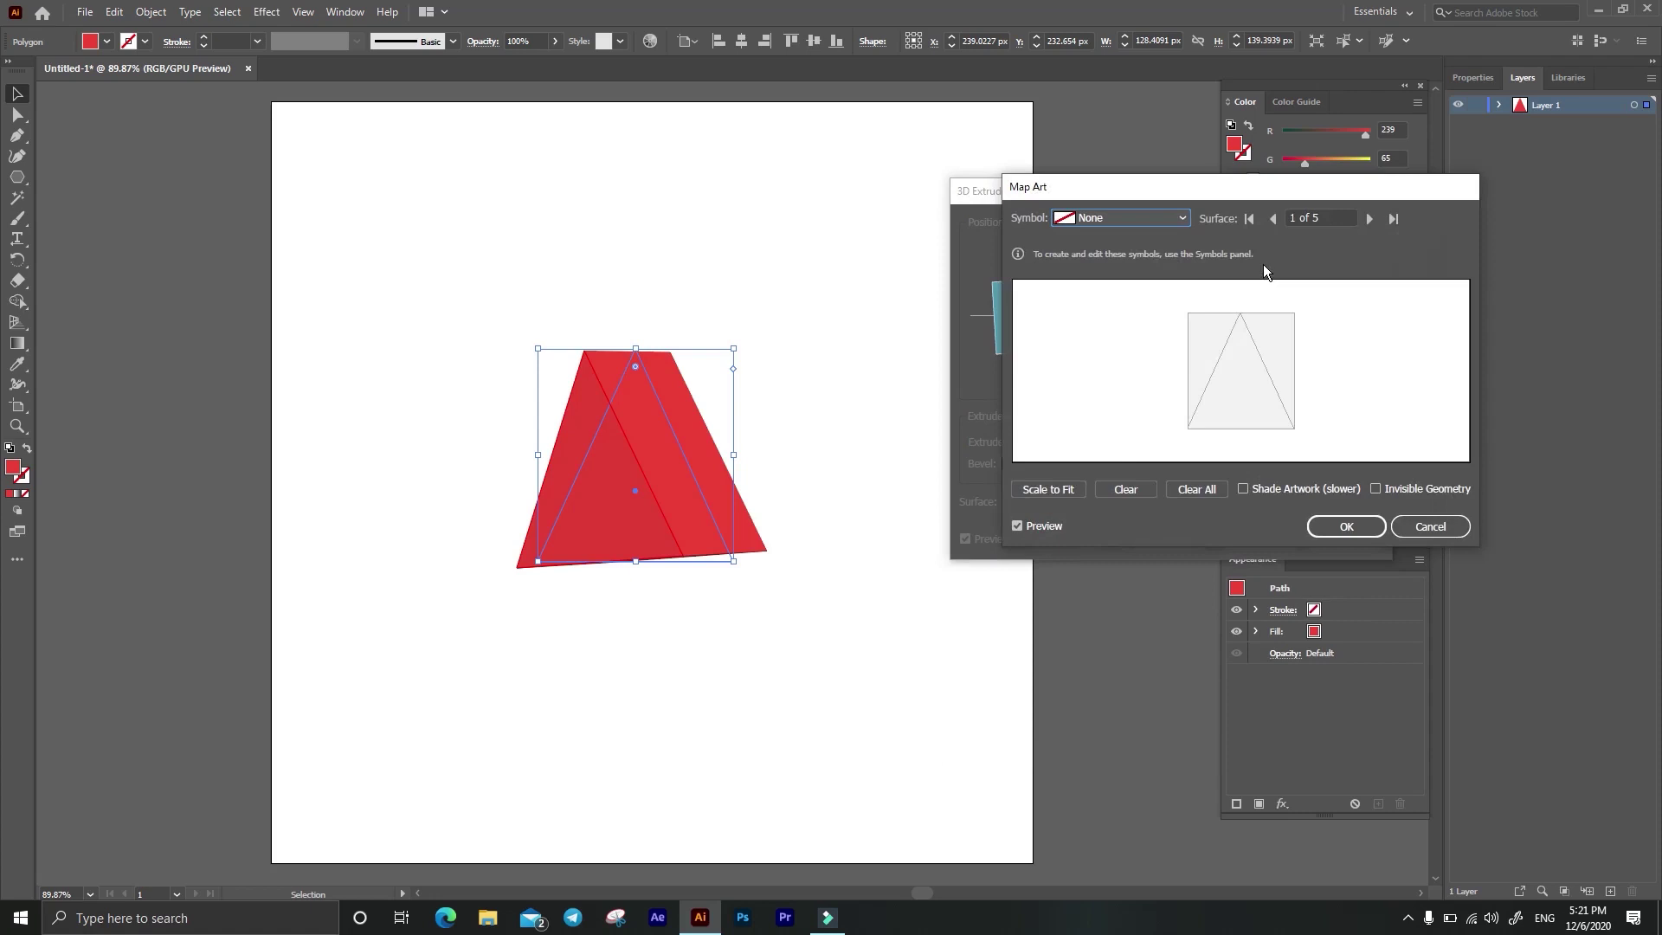
click(1139, 219)
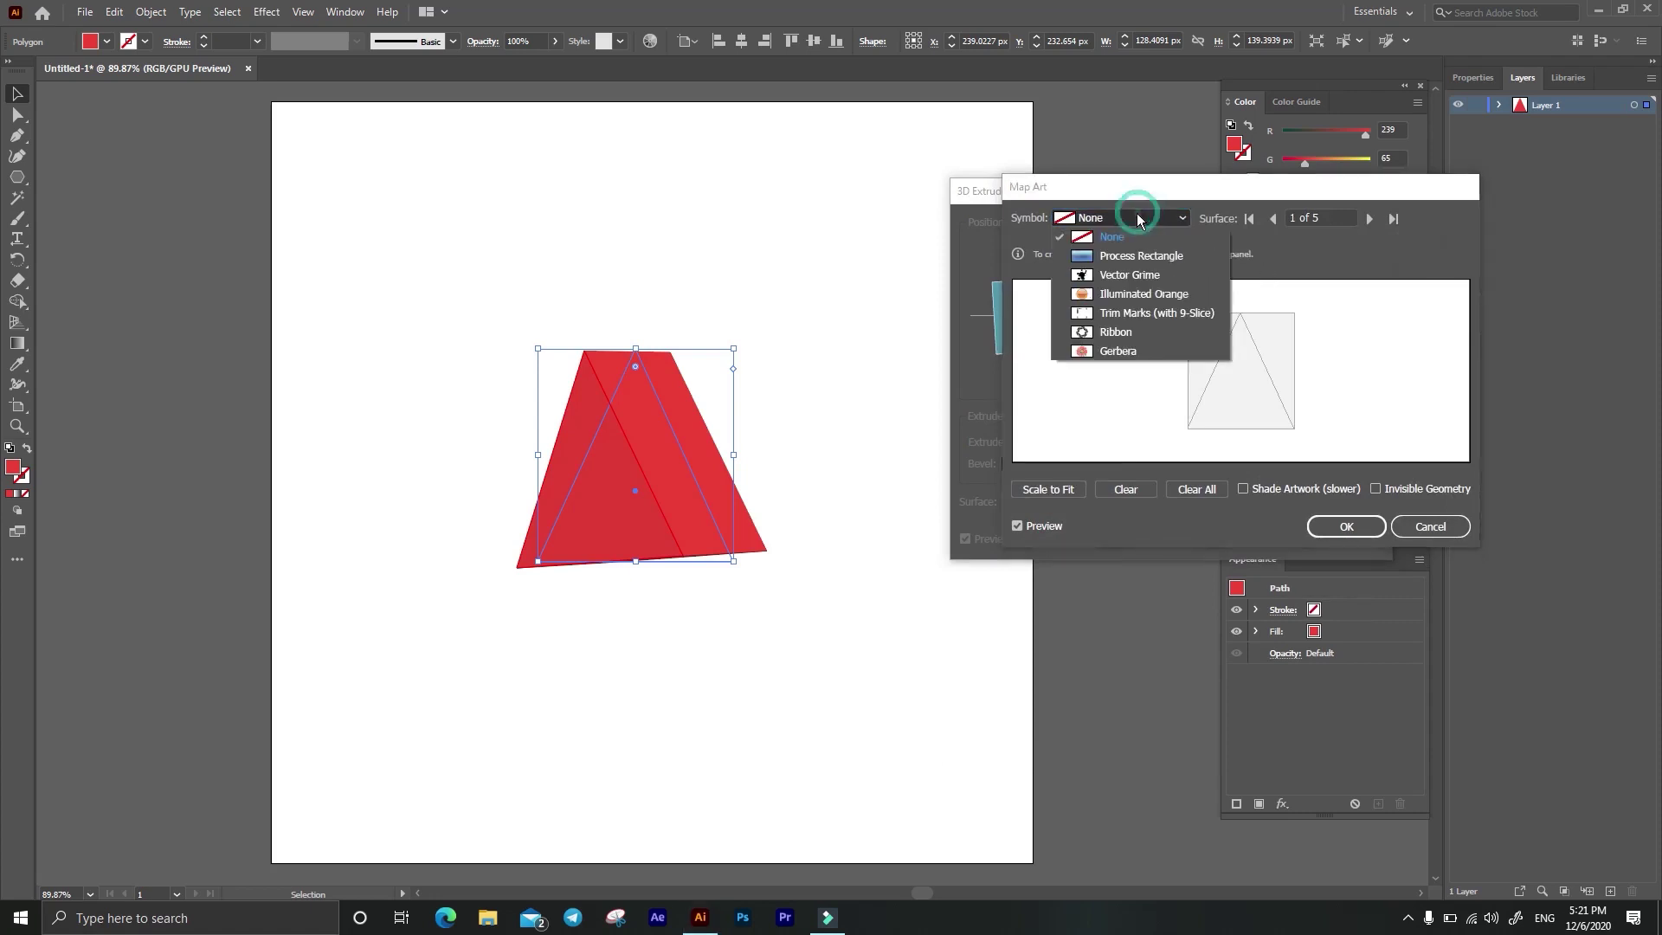
click(1298, 247)
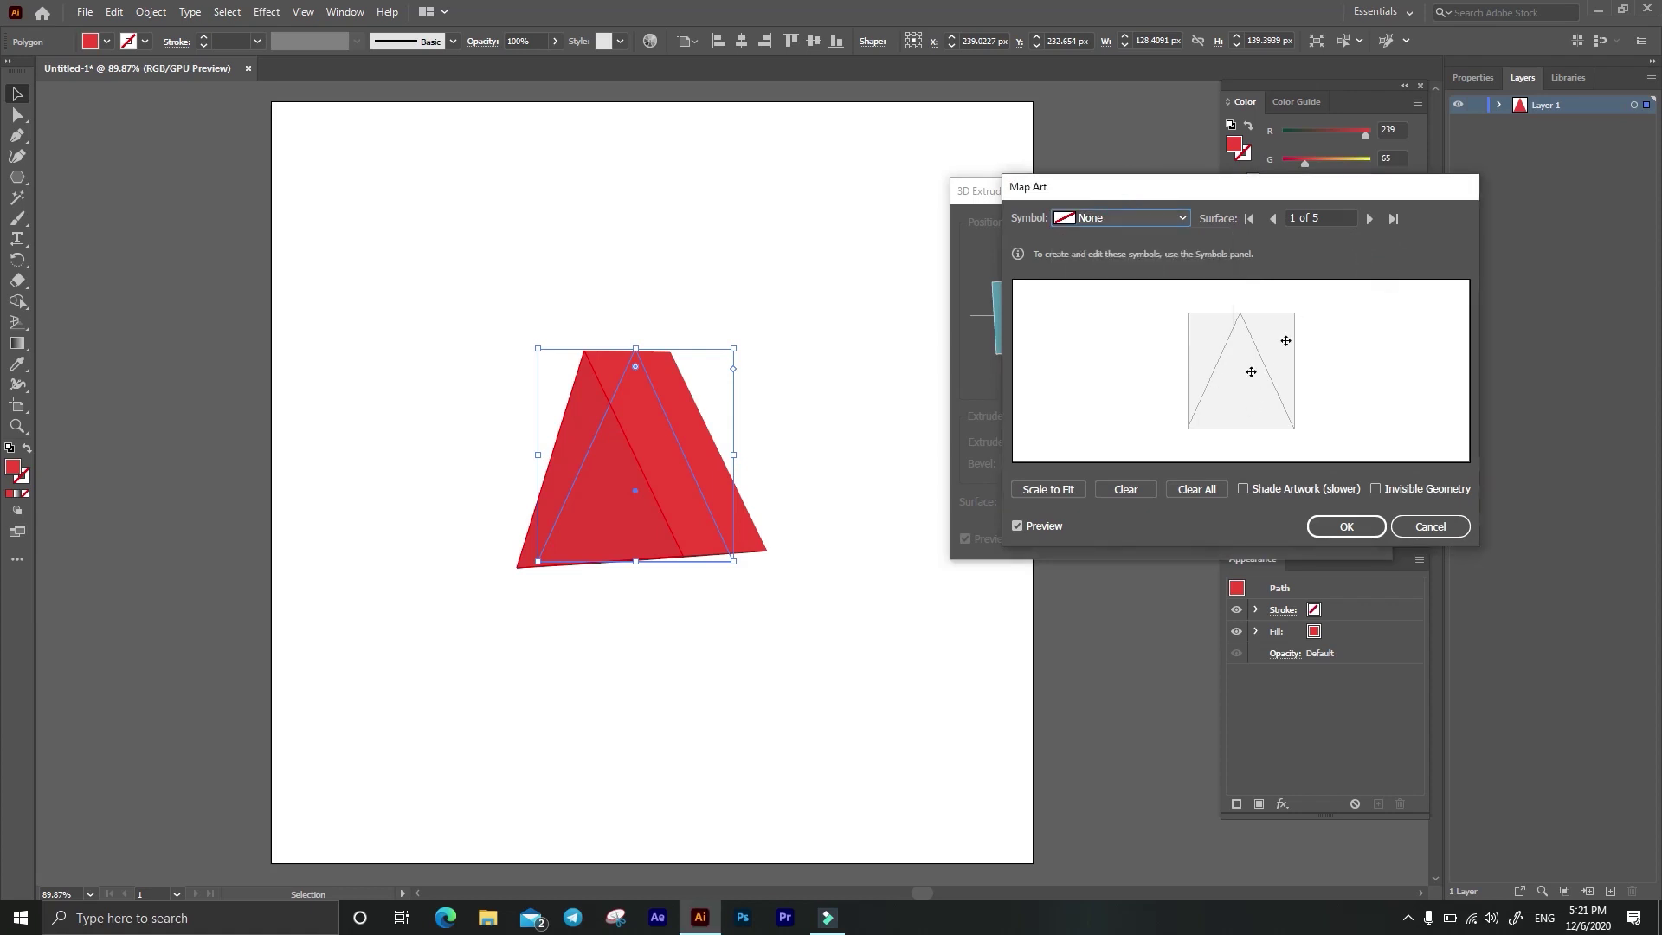
click(1371, 219)
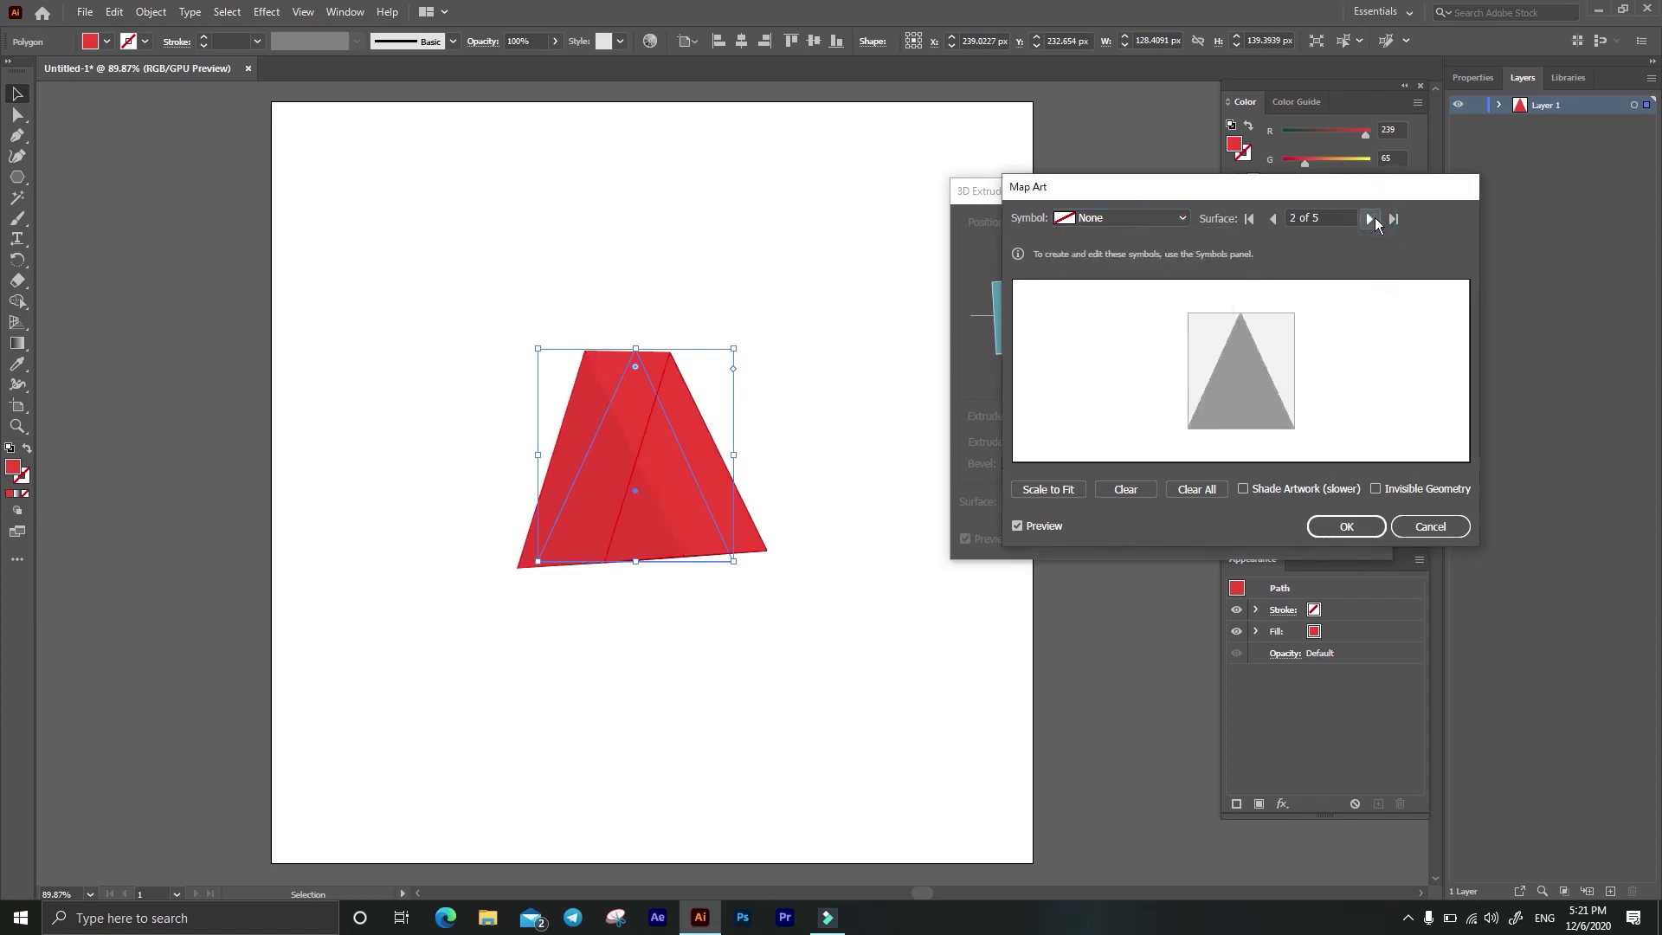
click(1371, 219)
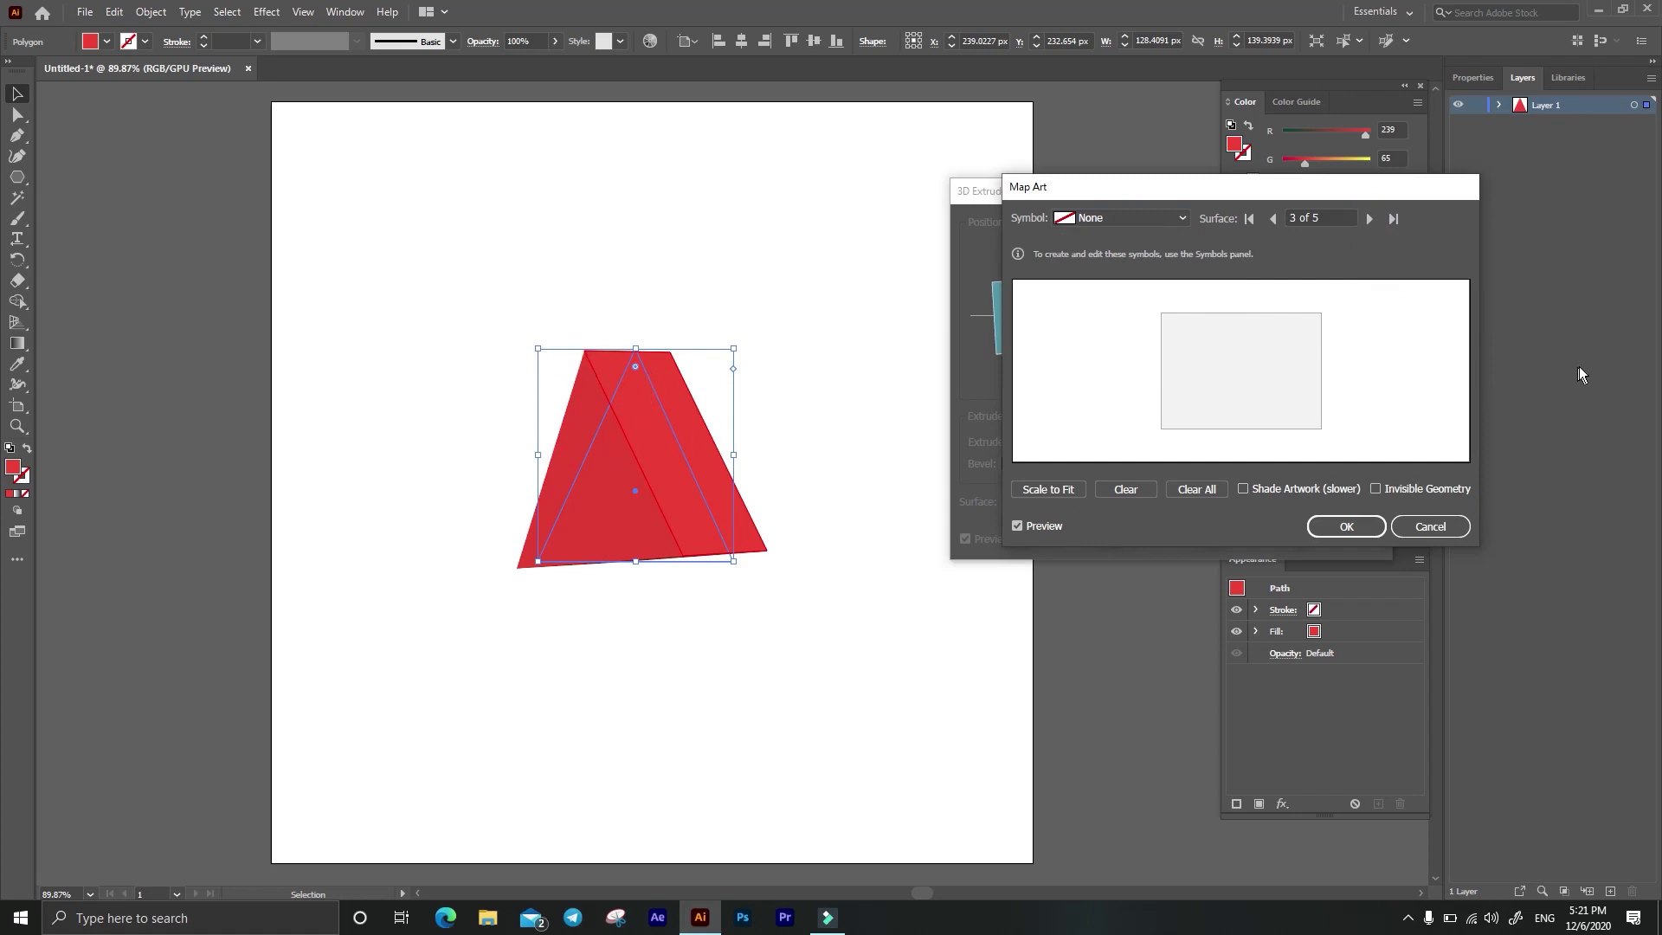
click(1439, 527)
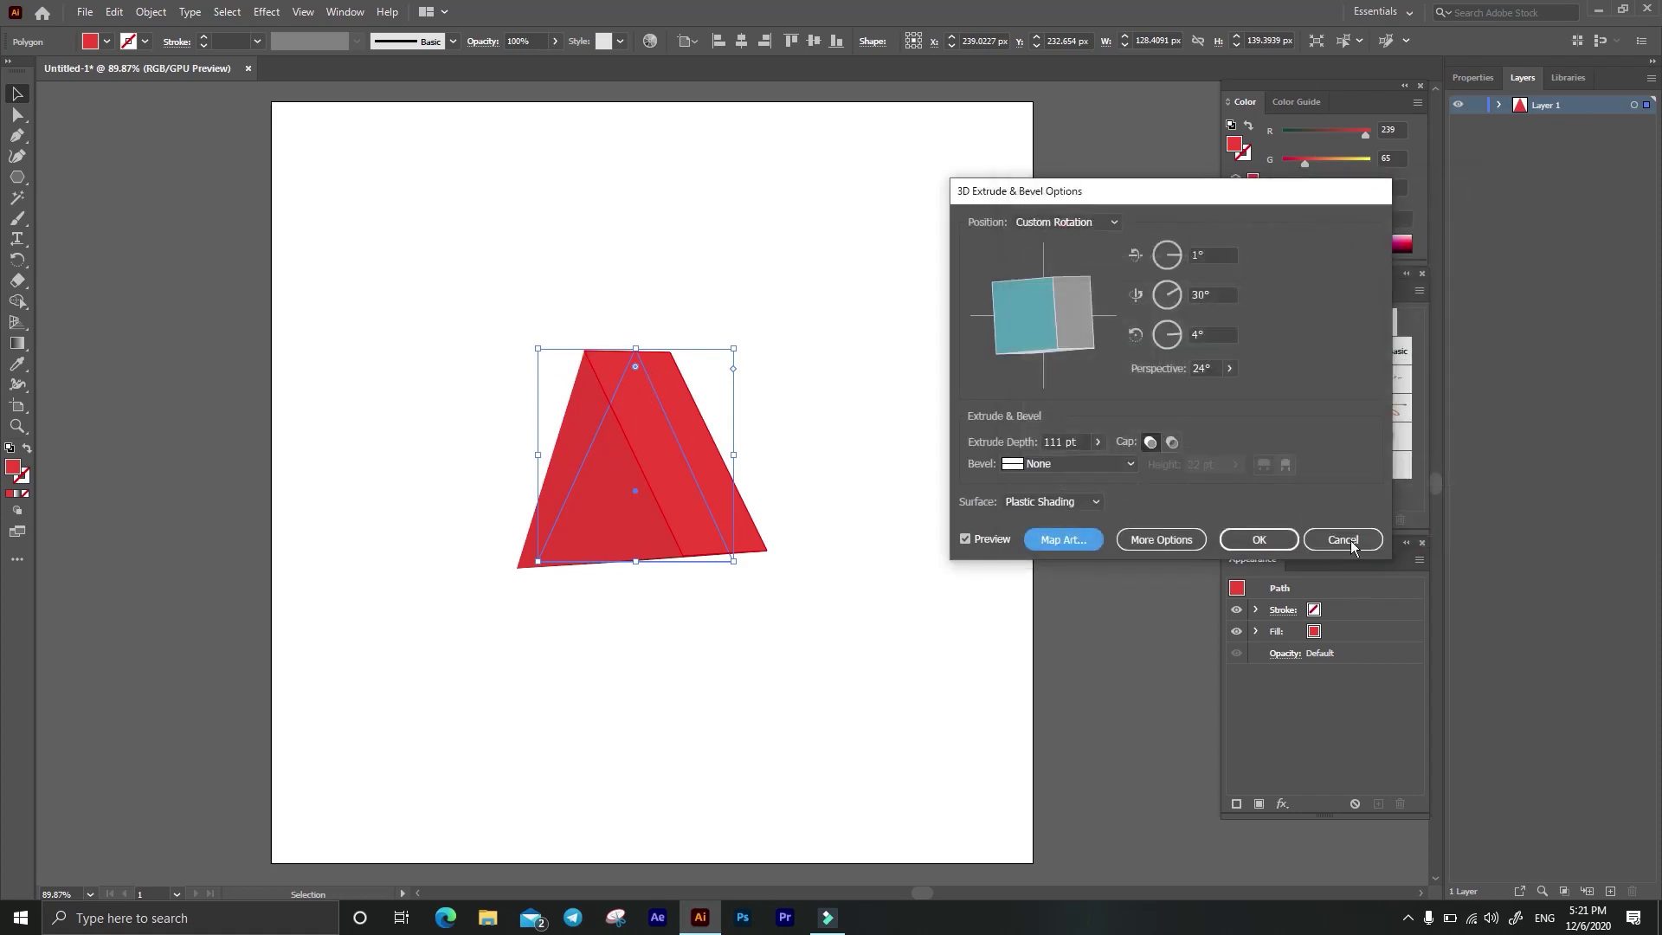
Step: Discard the 3D effect and refill the triangle with deep blue 0b2fb2
click(1350, 538)
double_click(13, 468)
click(535, 543)
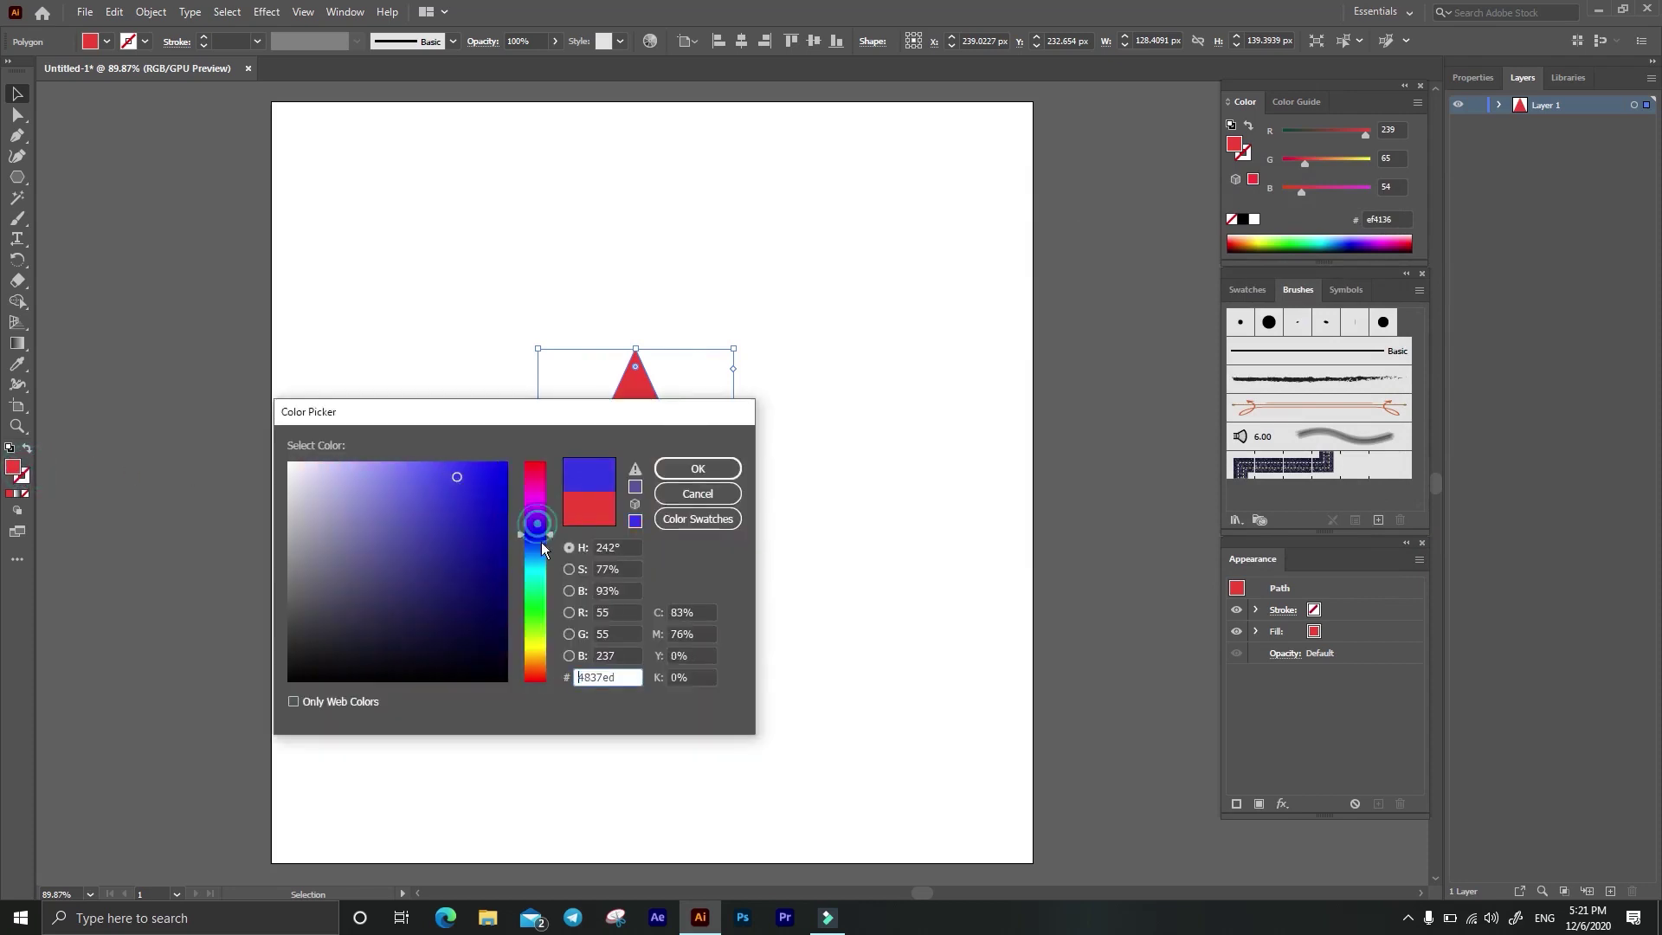
click(493, 527)
click(680, 469)
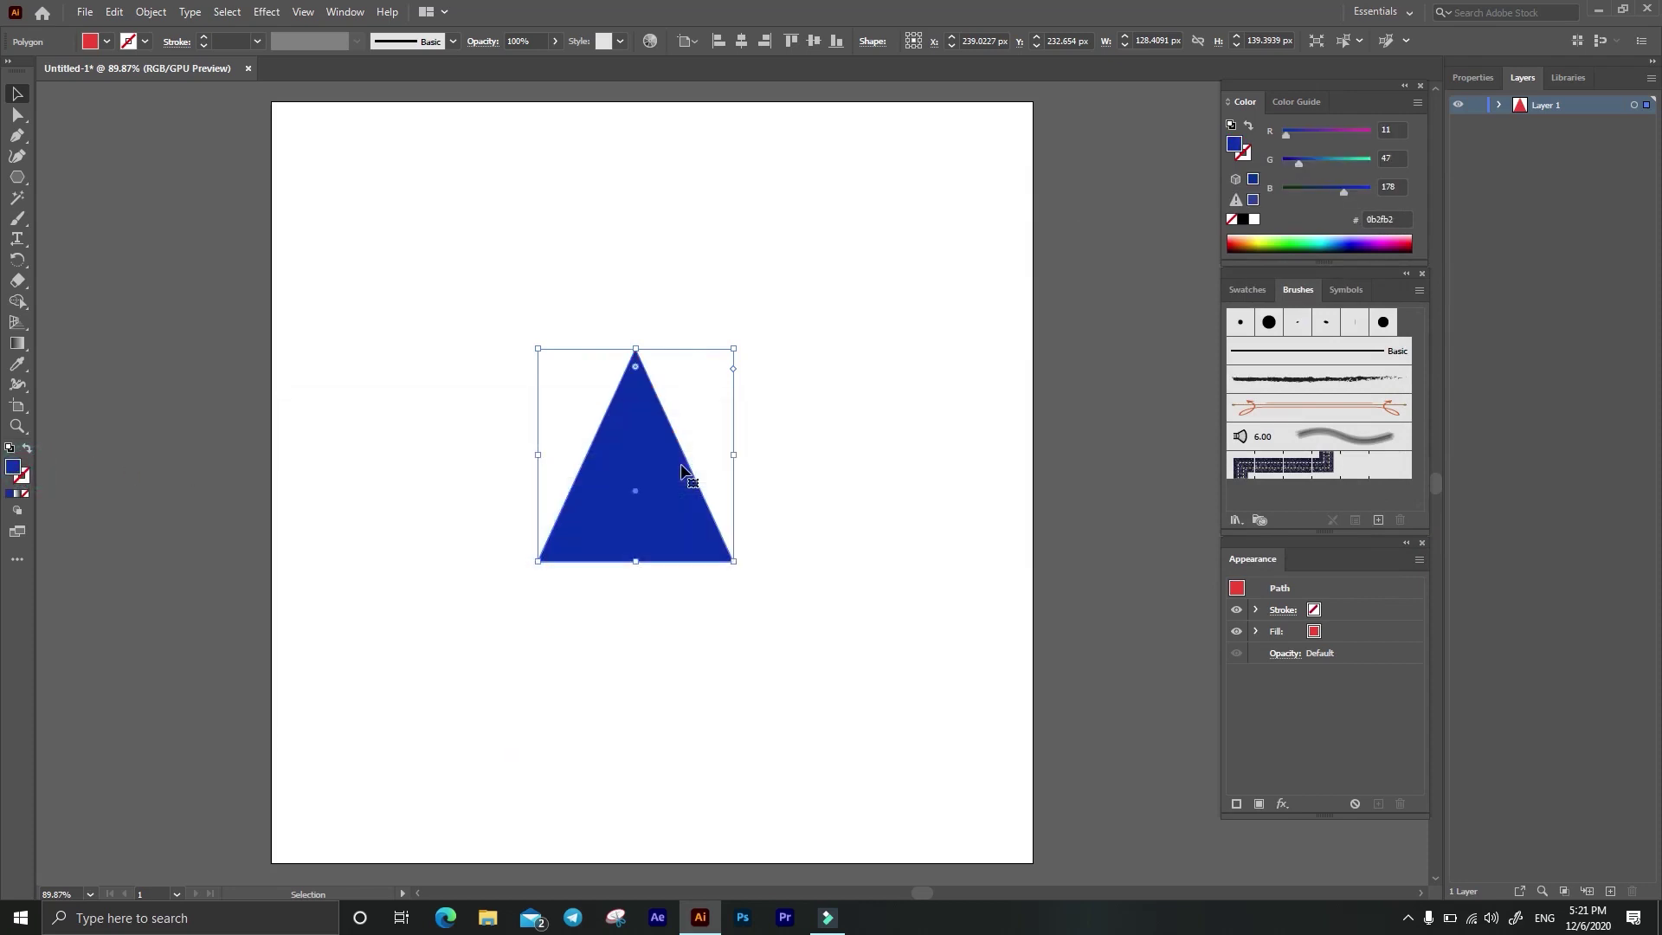
Step: Reapply 3D Extrude & Bevel to the blue triangle and open Map Art
click(268, 12)
mouse_move(337, 115)
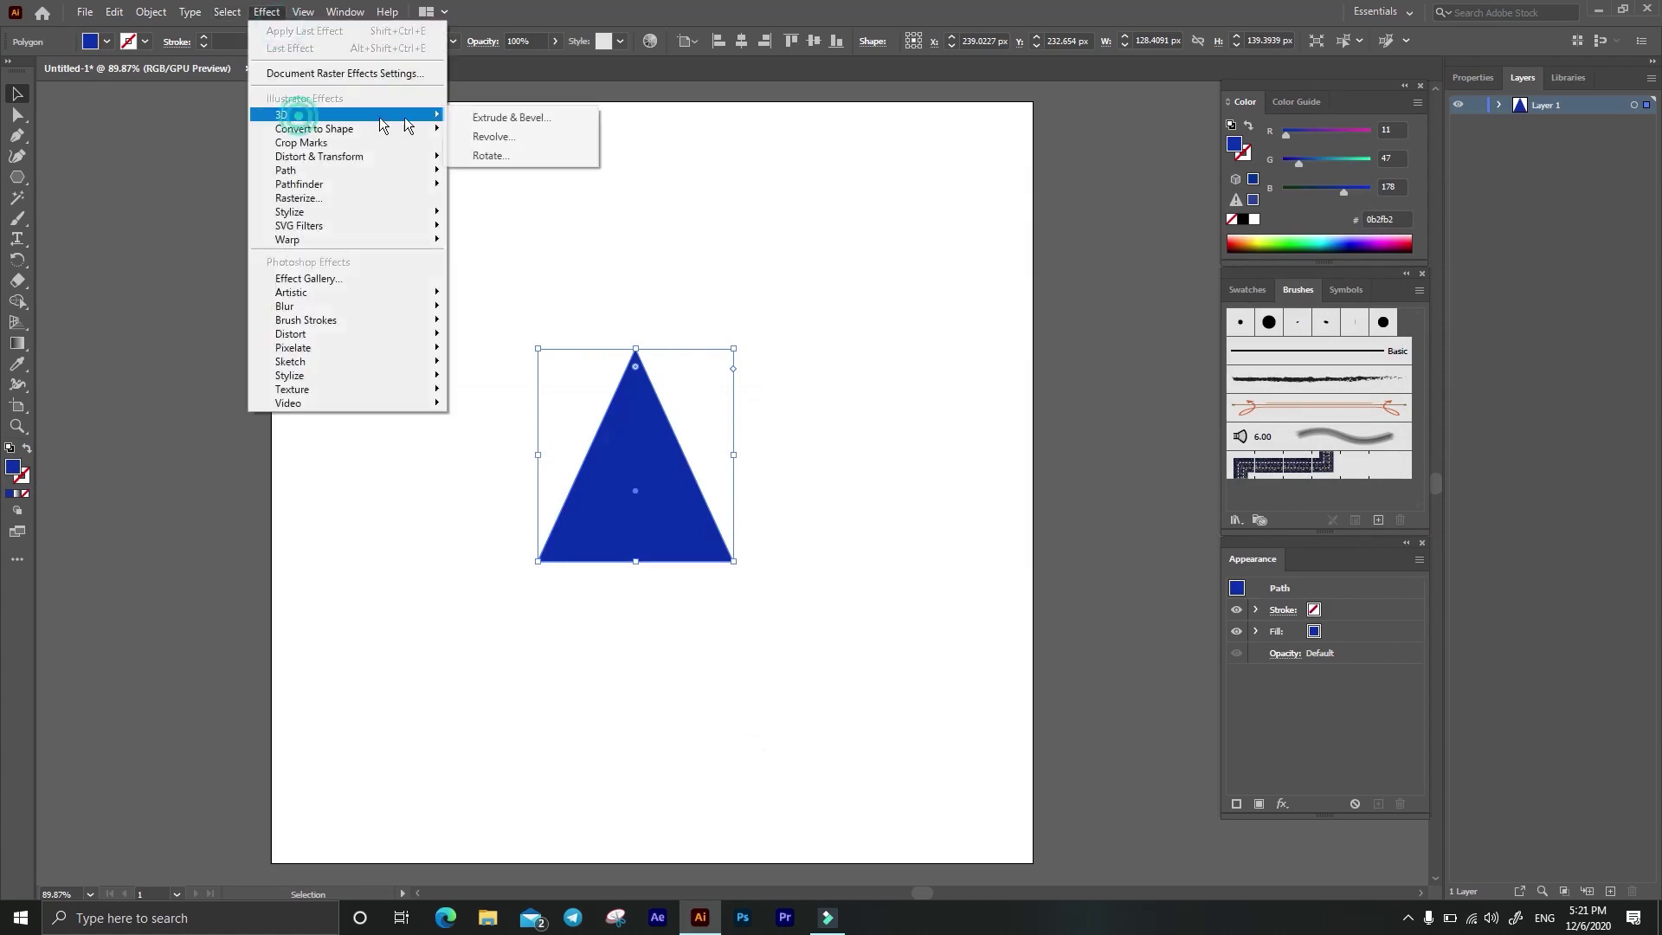
click(466, 114)
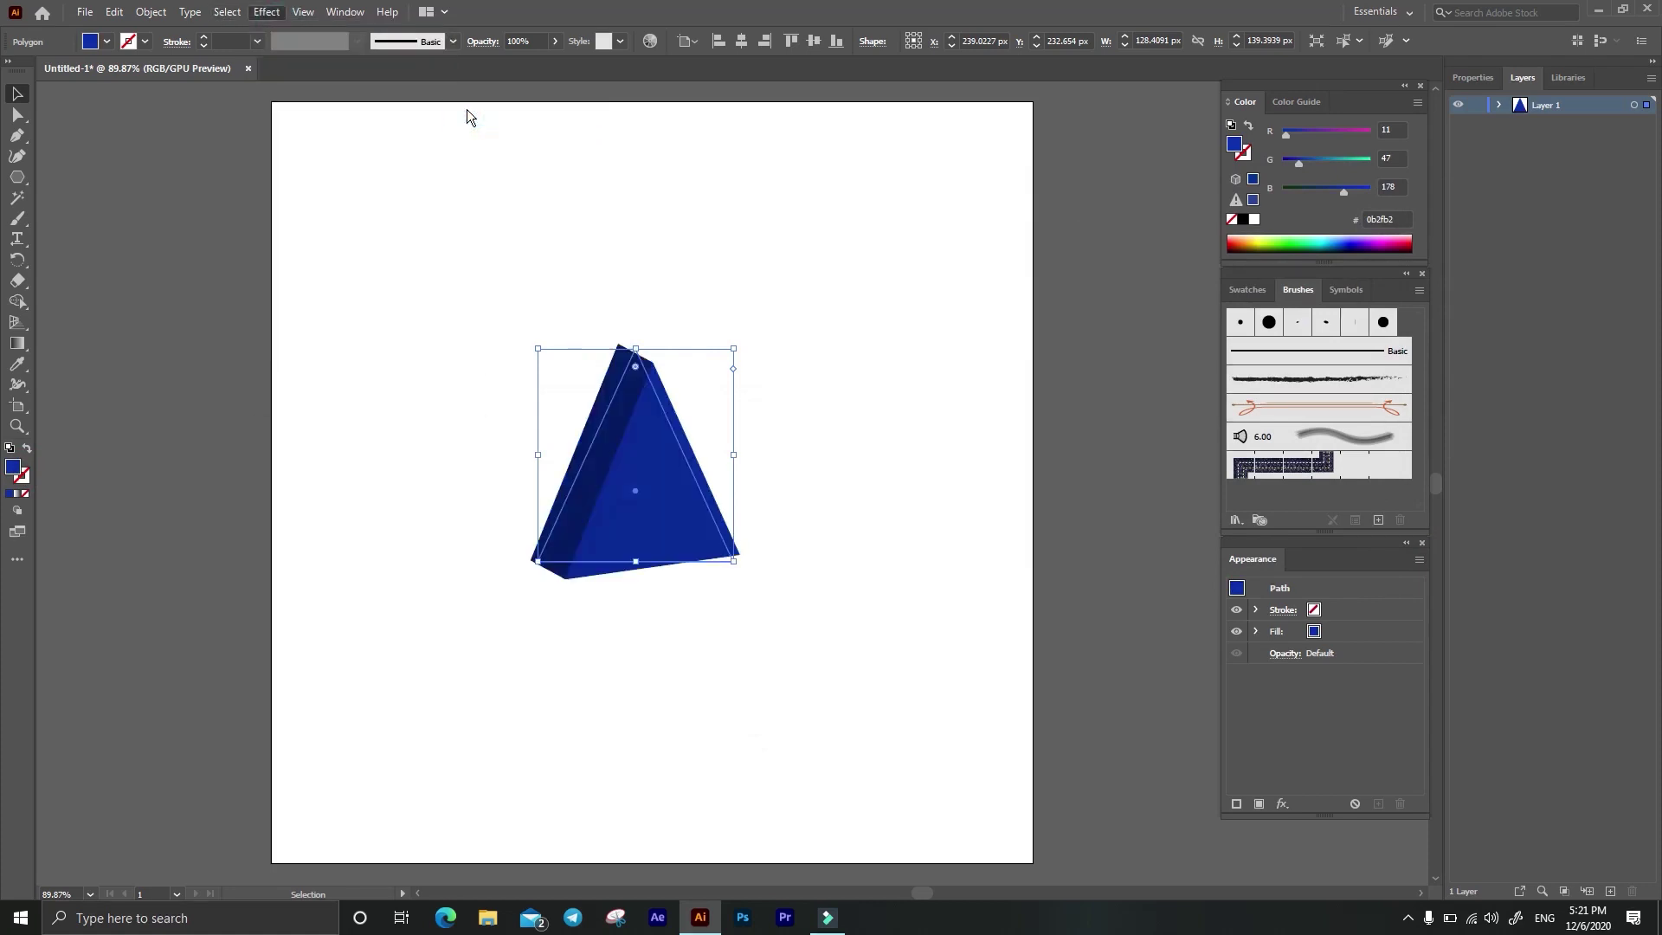
click(1085, 538)
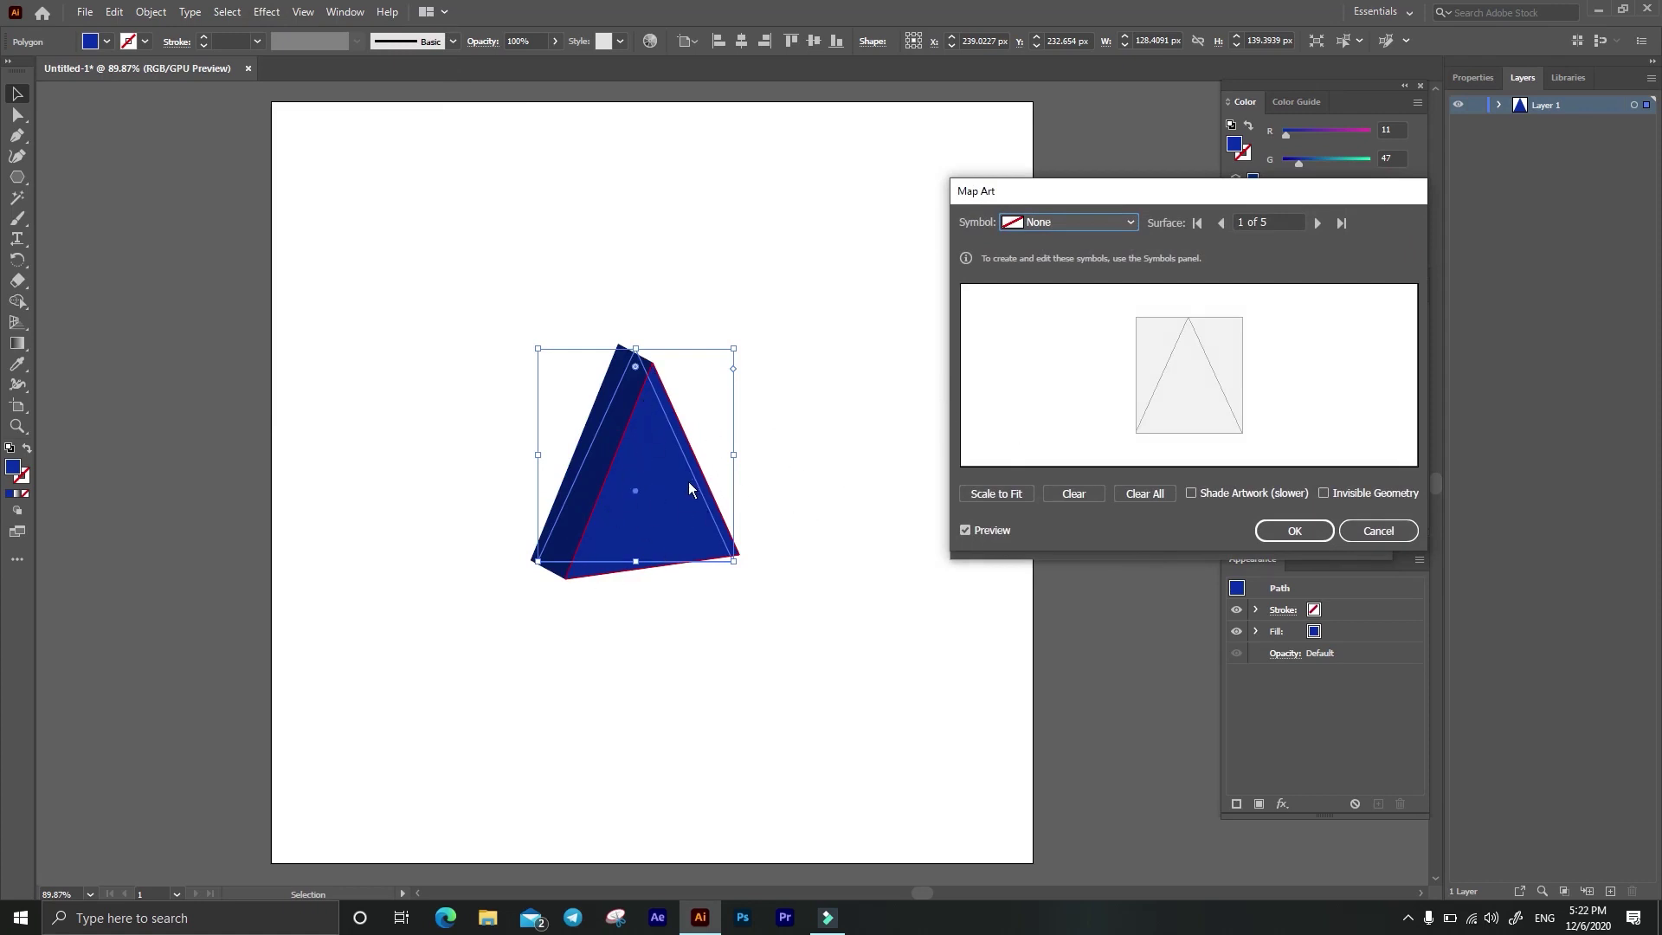
Step: Step through the extrusion's five Map Art surfaces to inspect each face
click(1315, 223)
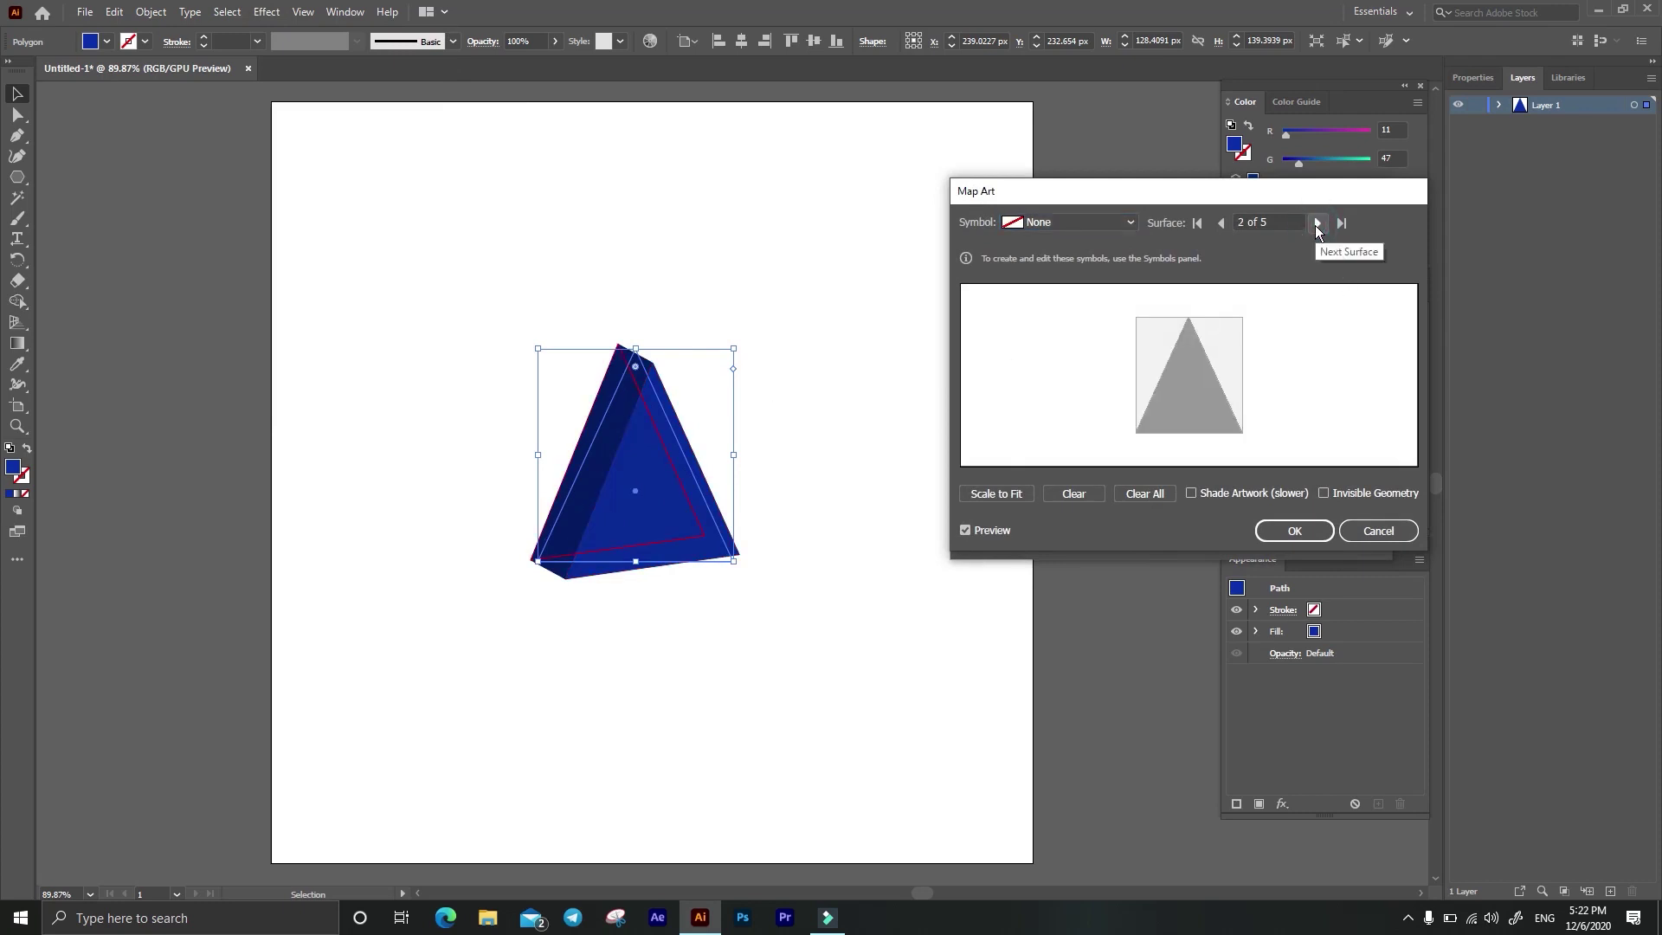
click(1315, 223)
click(1316, 223)
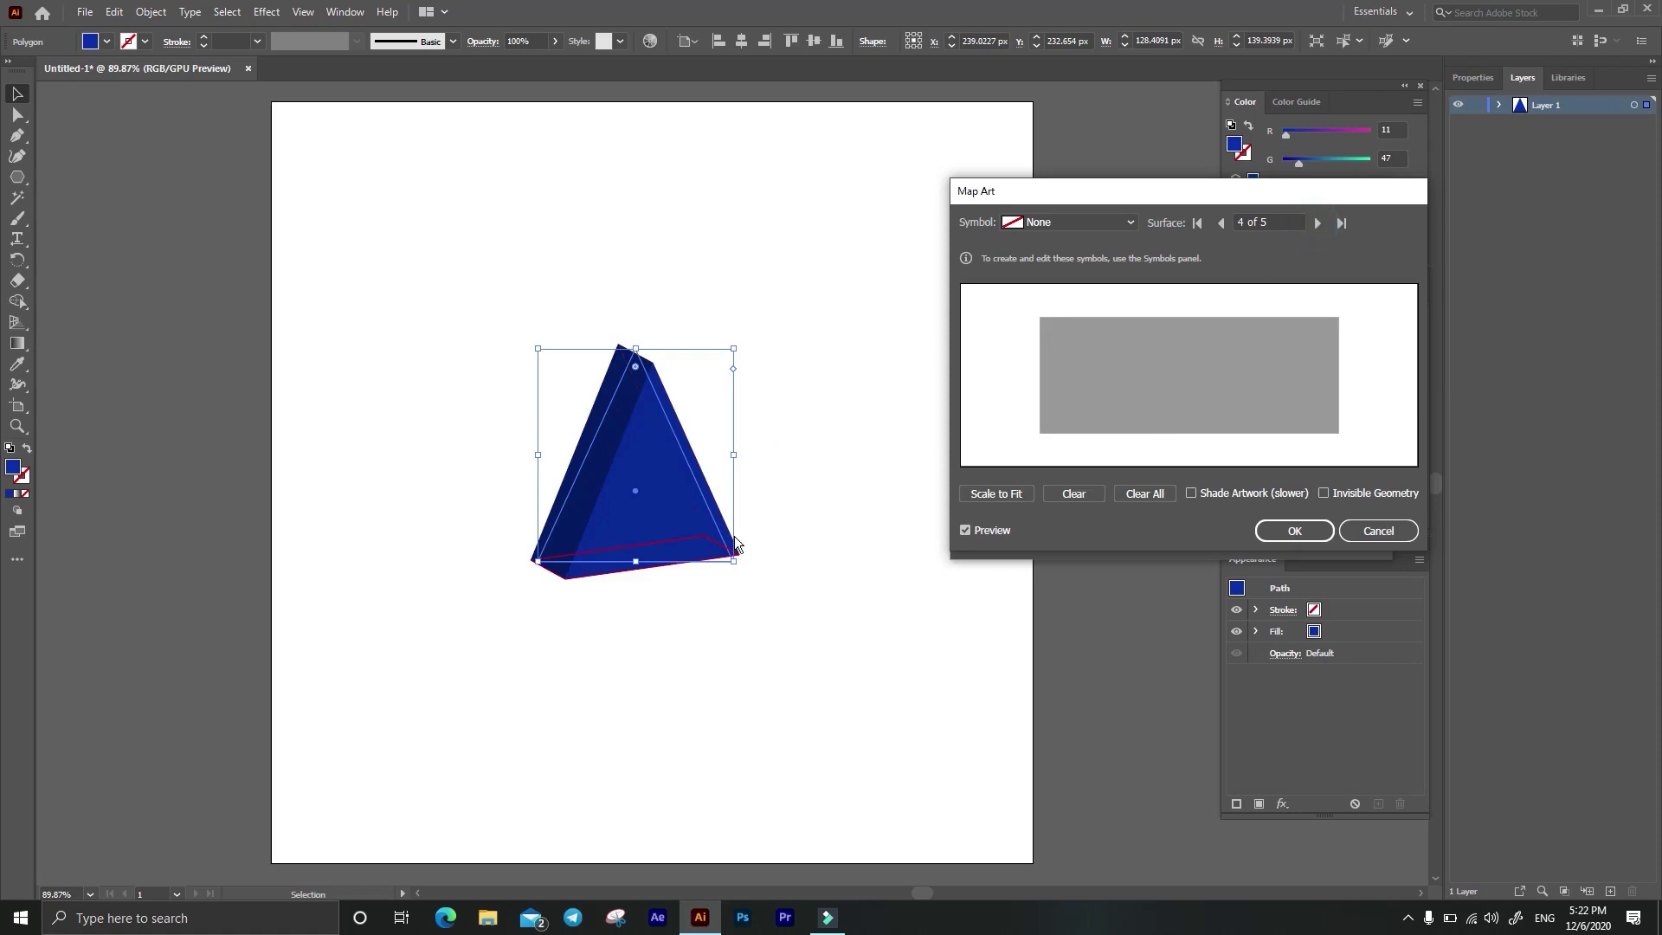
click(1317, 224)
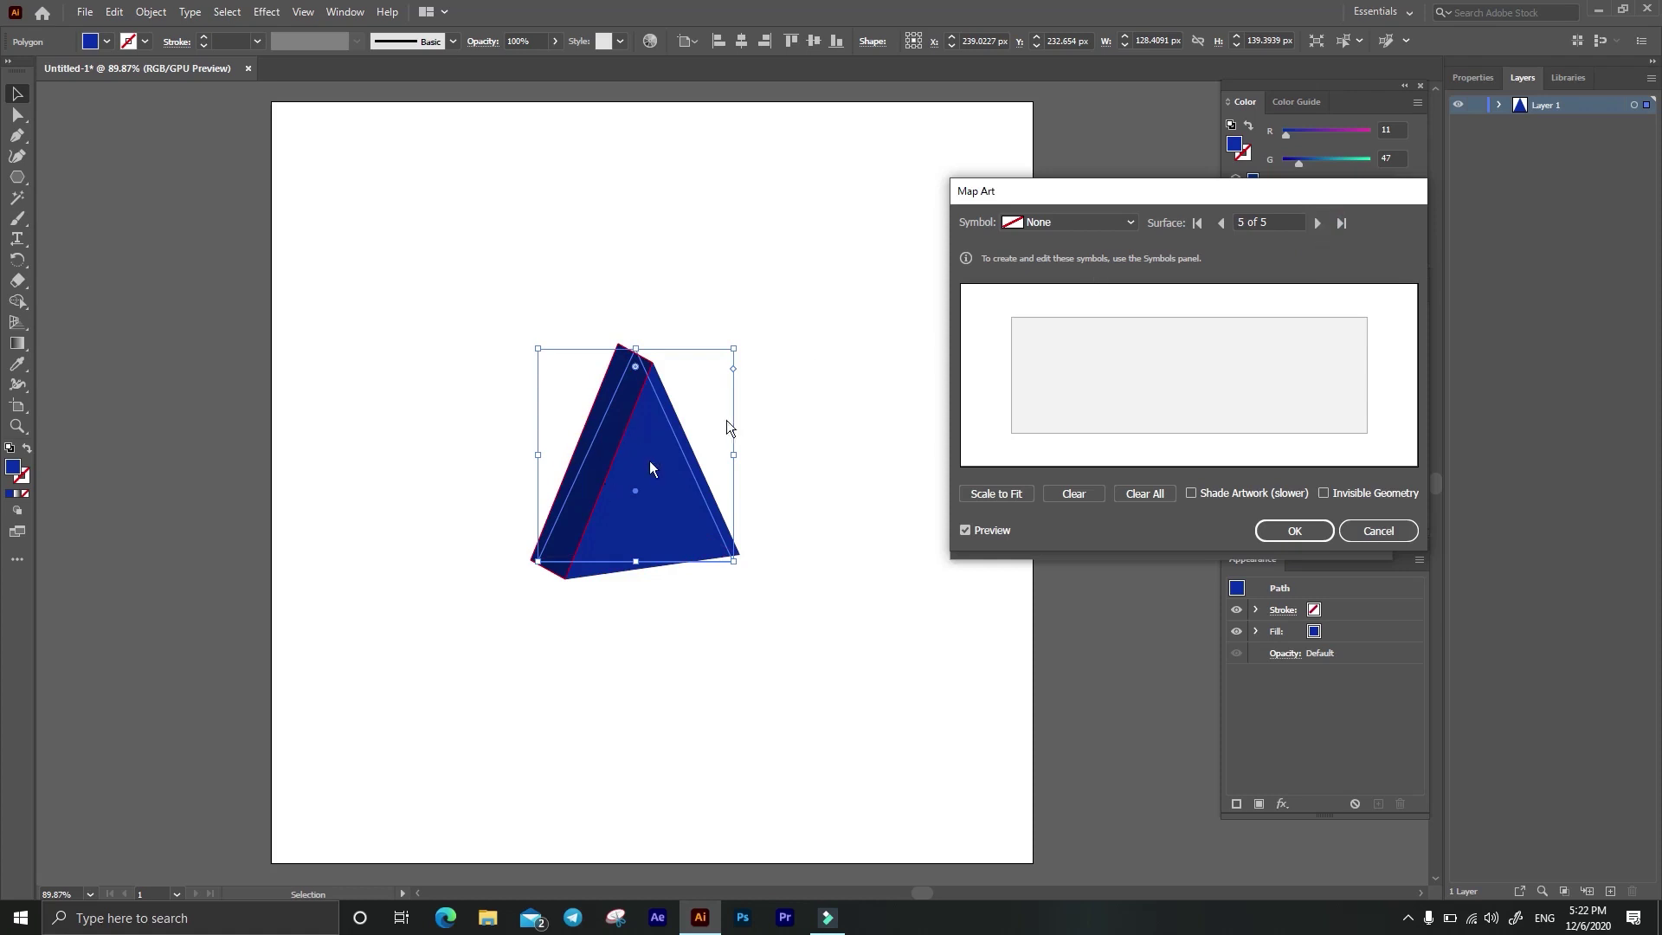
click(1221, 225)
click(1221, 224)
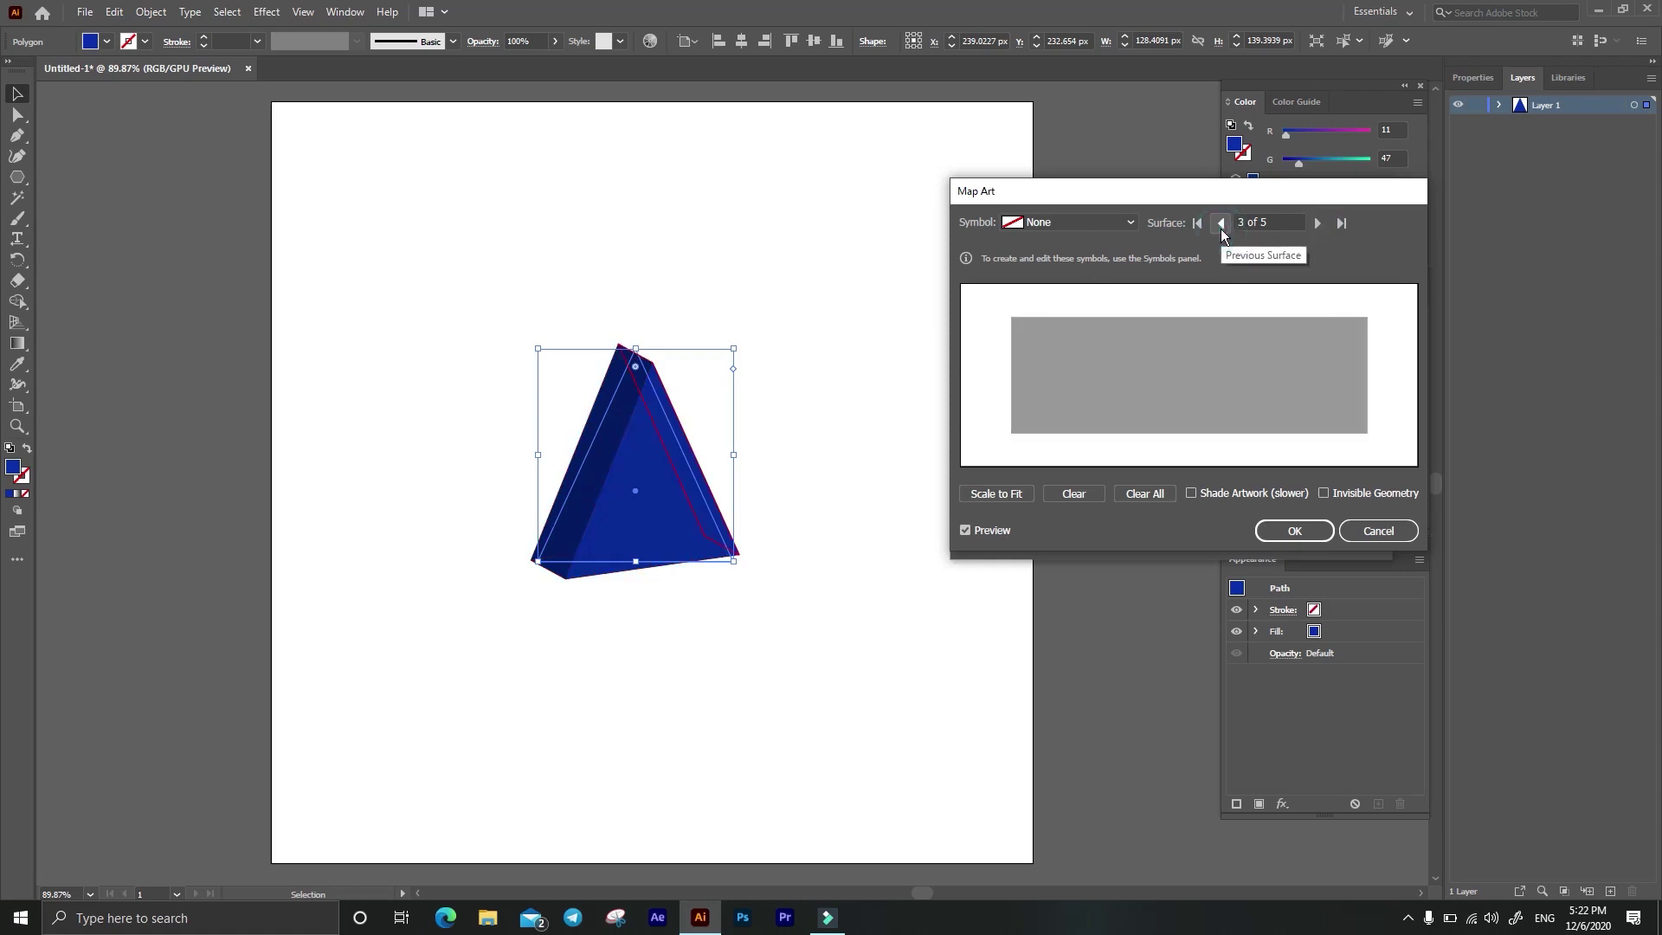
click(1314, 223)
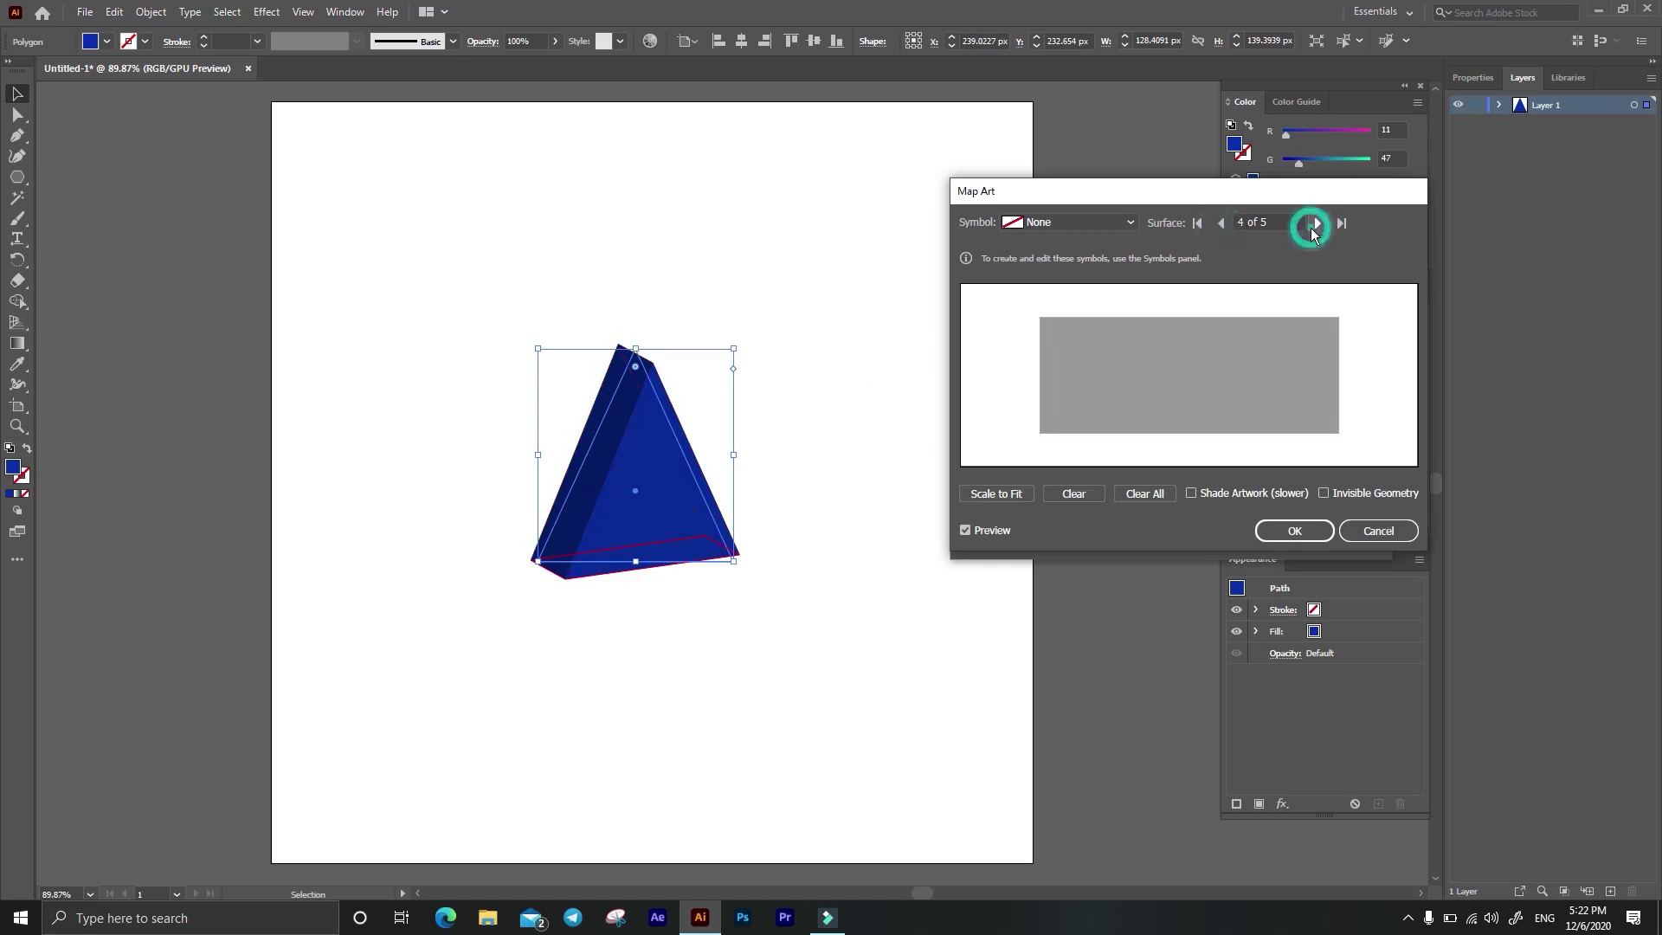
click(1222, 224)
Step: Return to surface 1 of 5 and map the Gerbera symbol onto it
click(1052, 223)
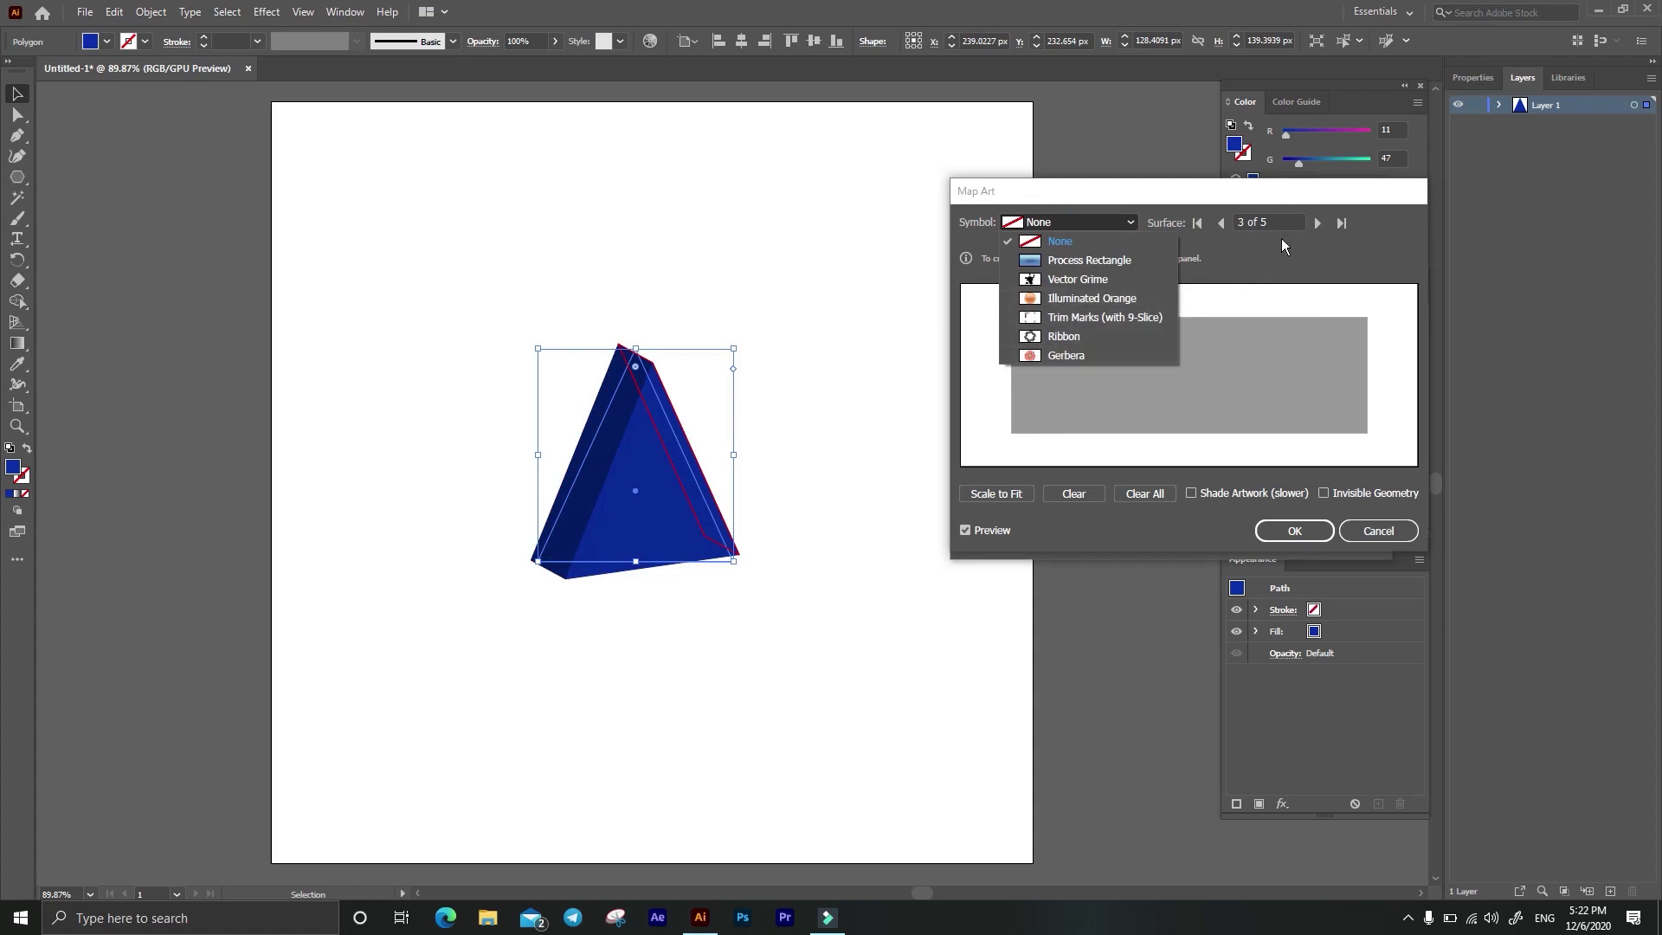
click(1220, 222)
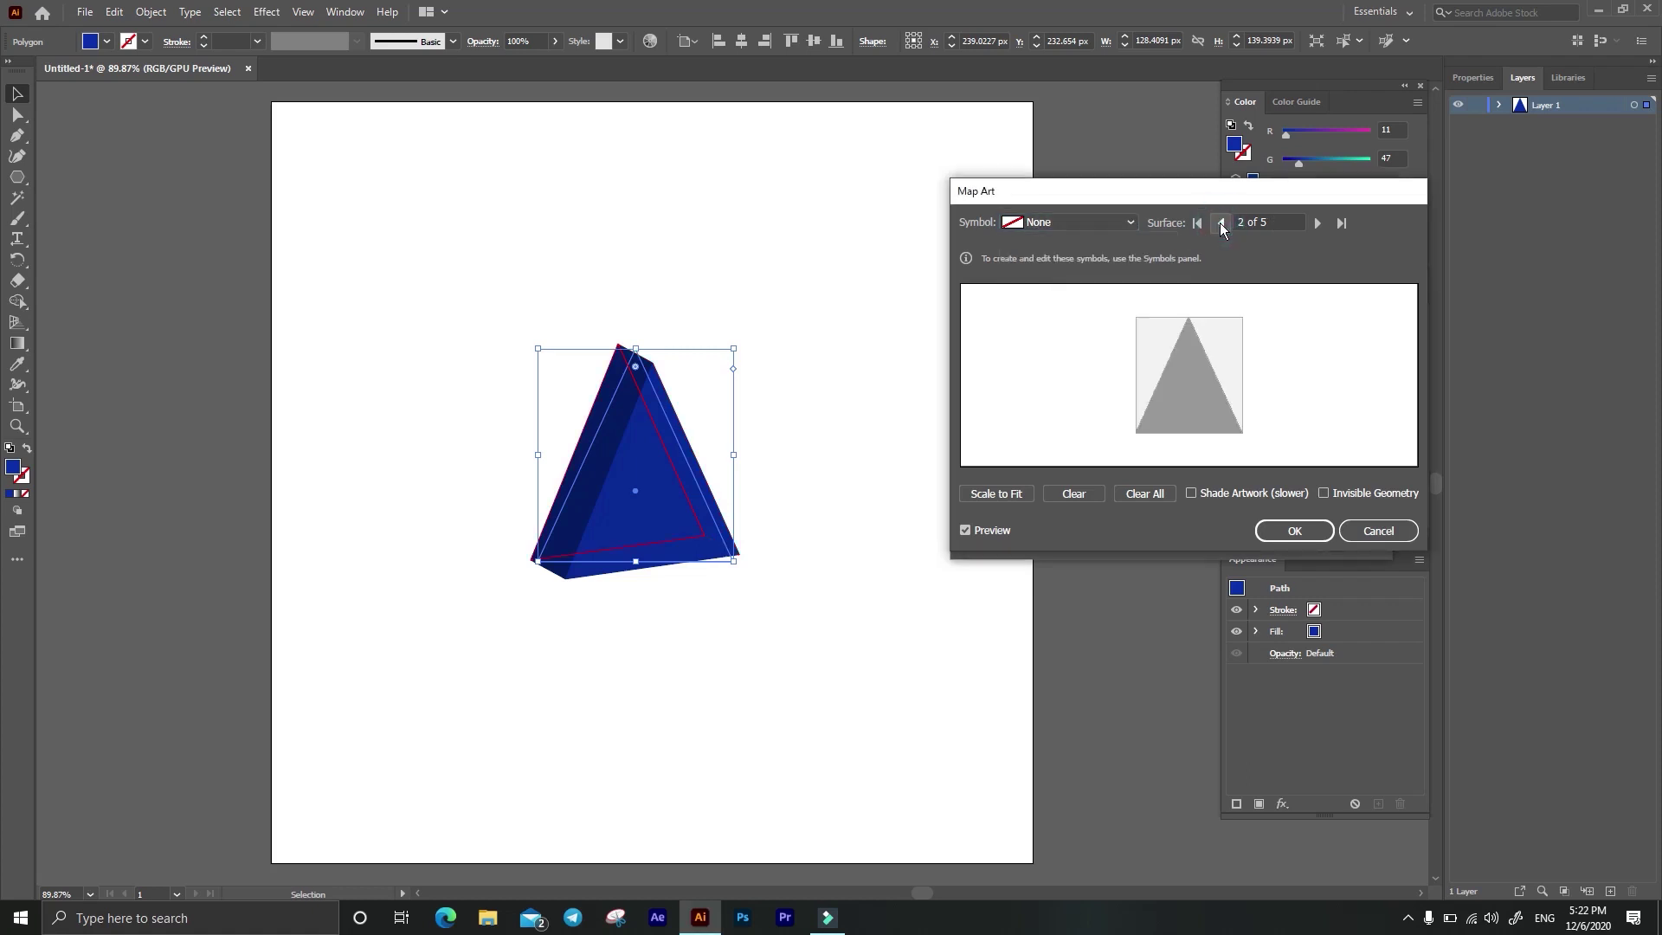
click(1219, 223)
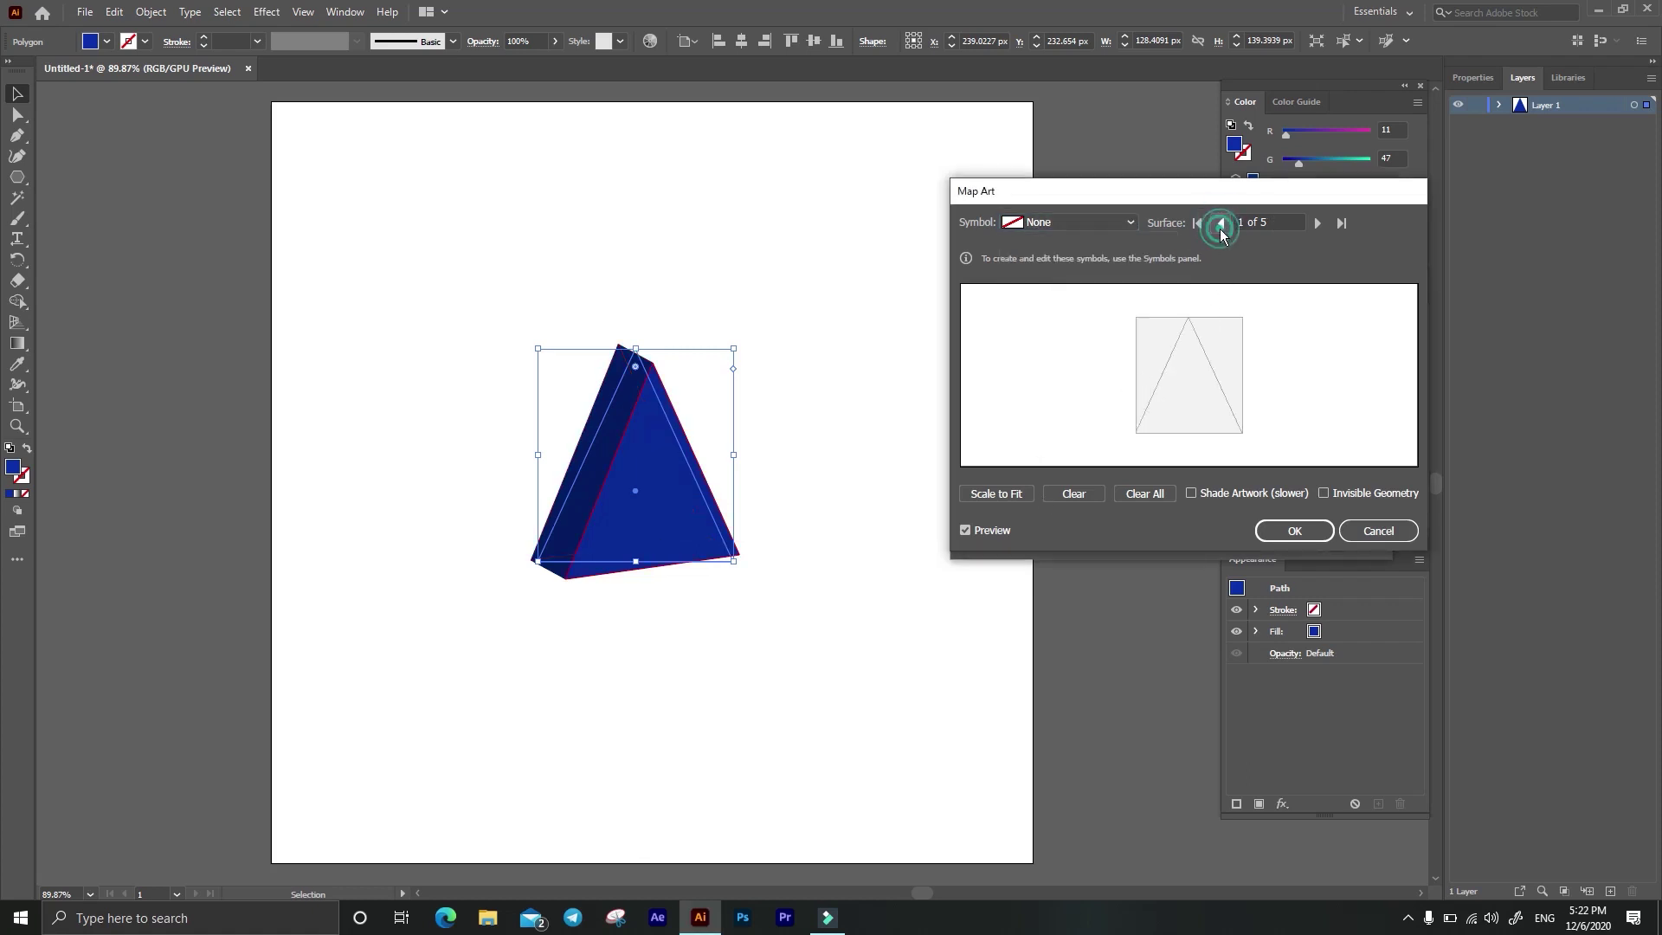
click(1069, 222)
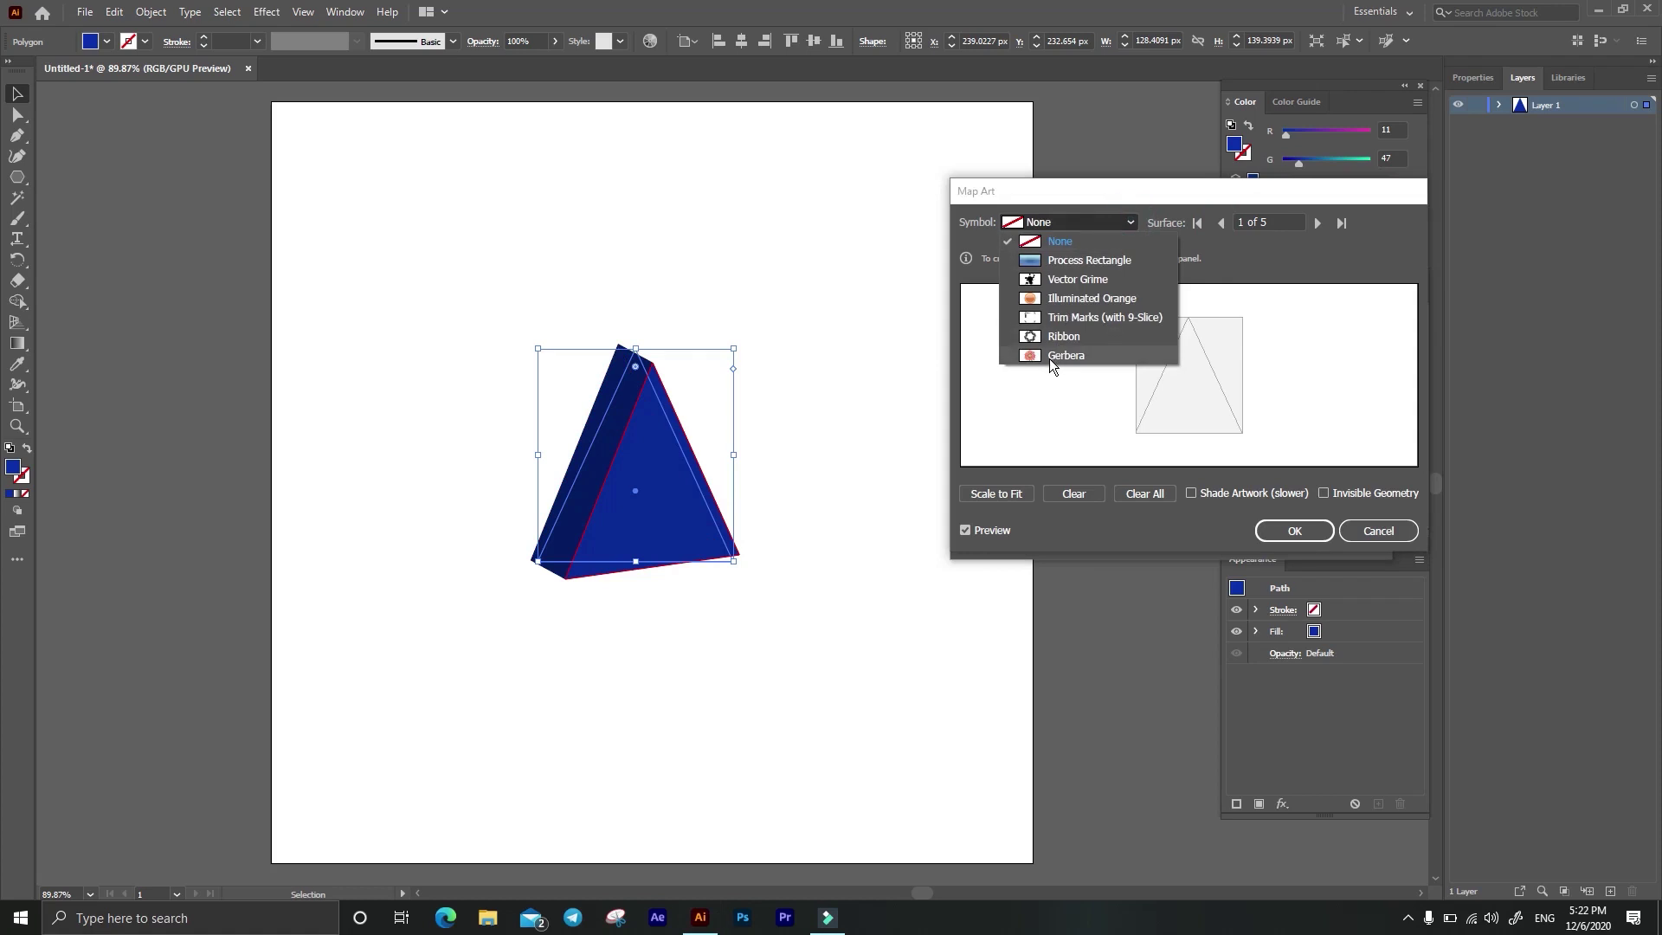
click(1064, 355)
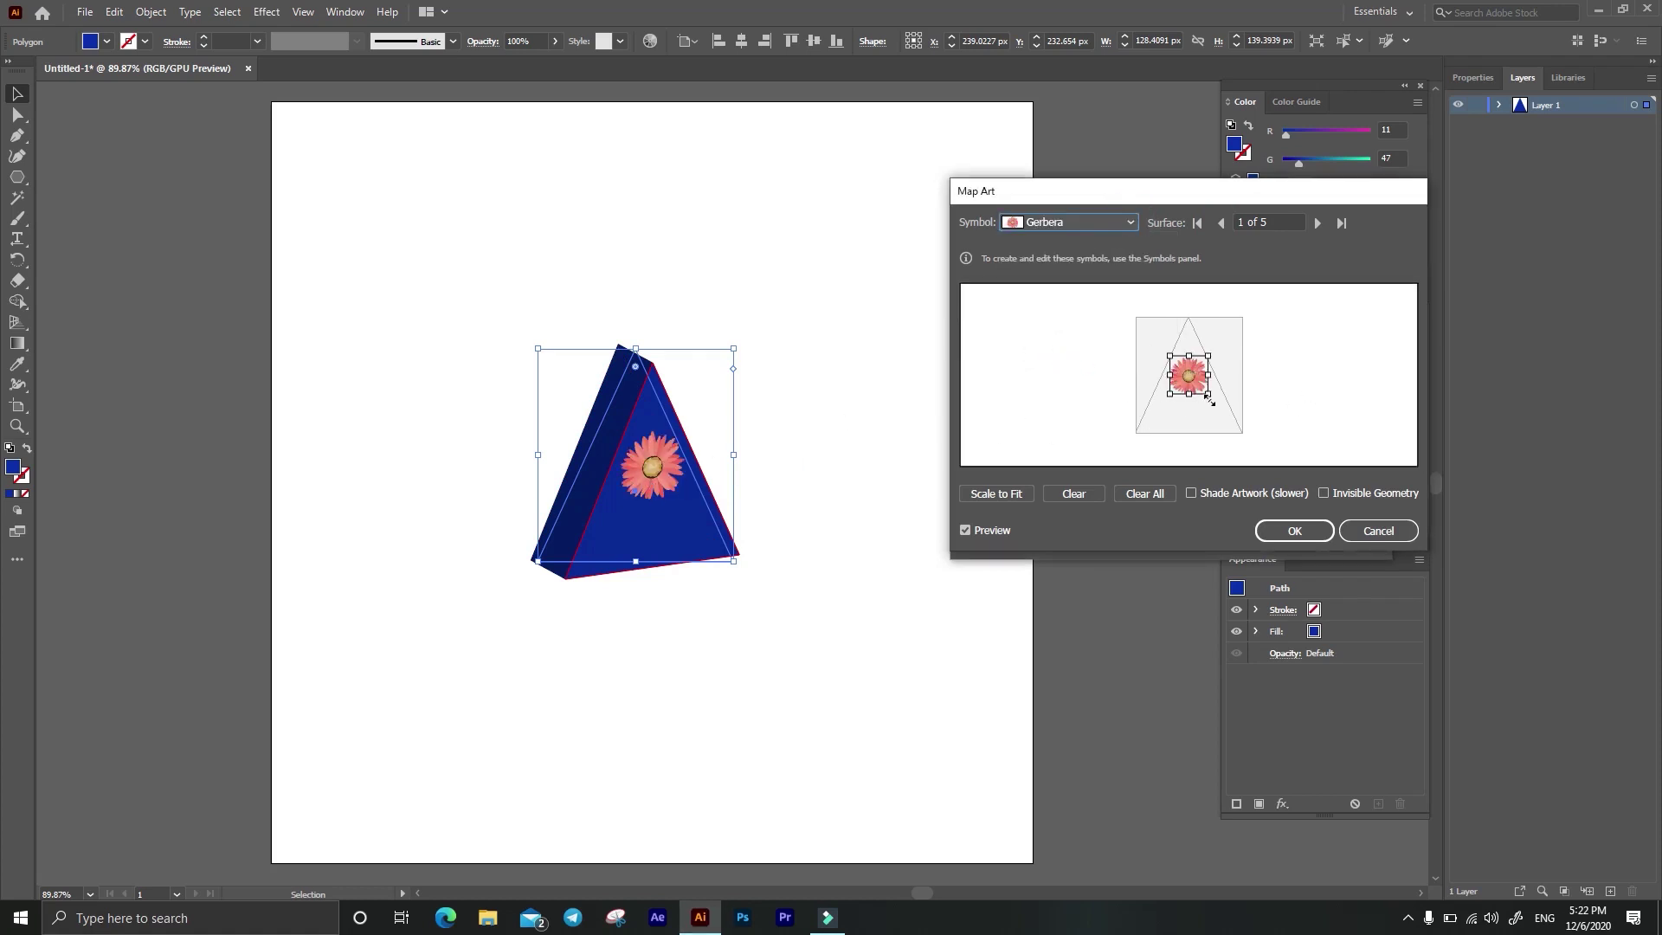
Step: Enlarge the Gerbera toward the top-left and shift it lower on the front face
drag(1208, 394, 1227, 423)
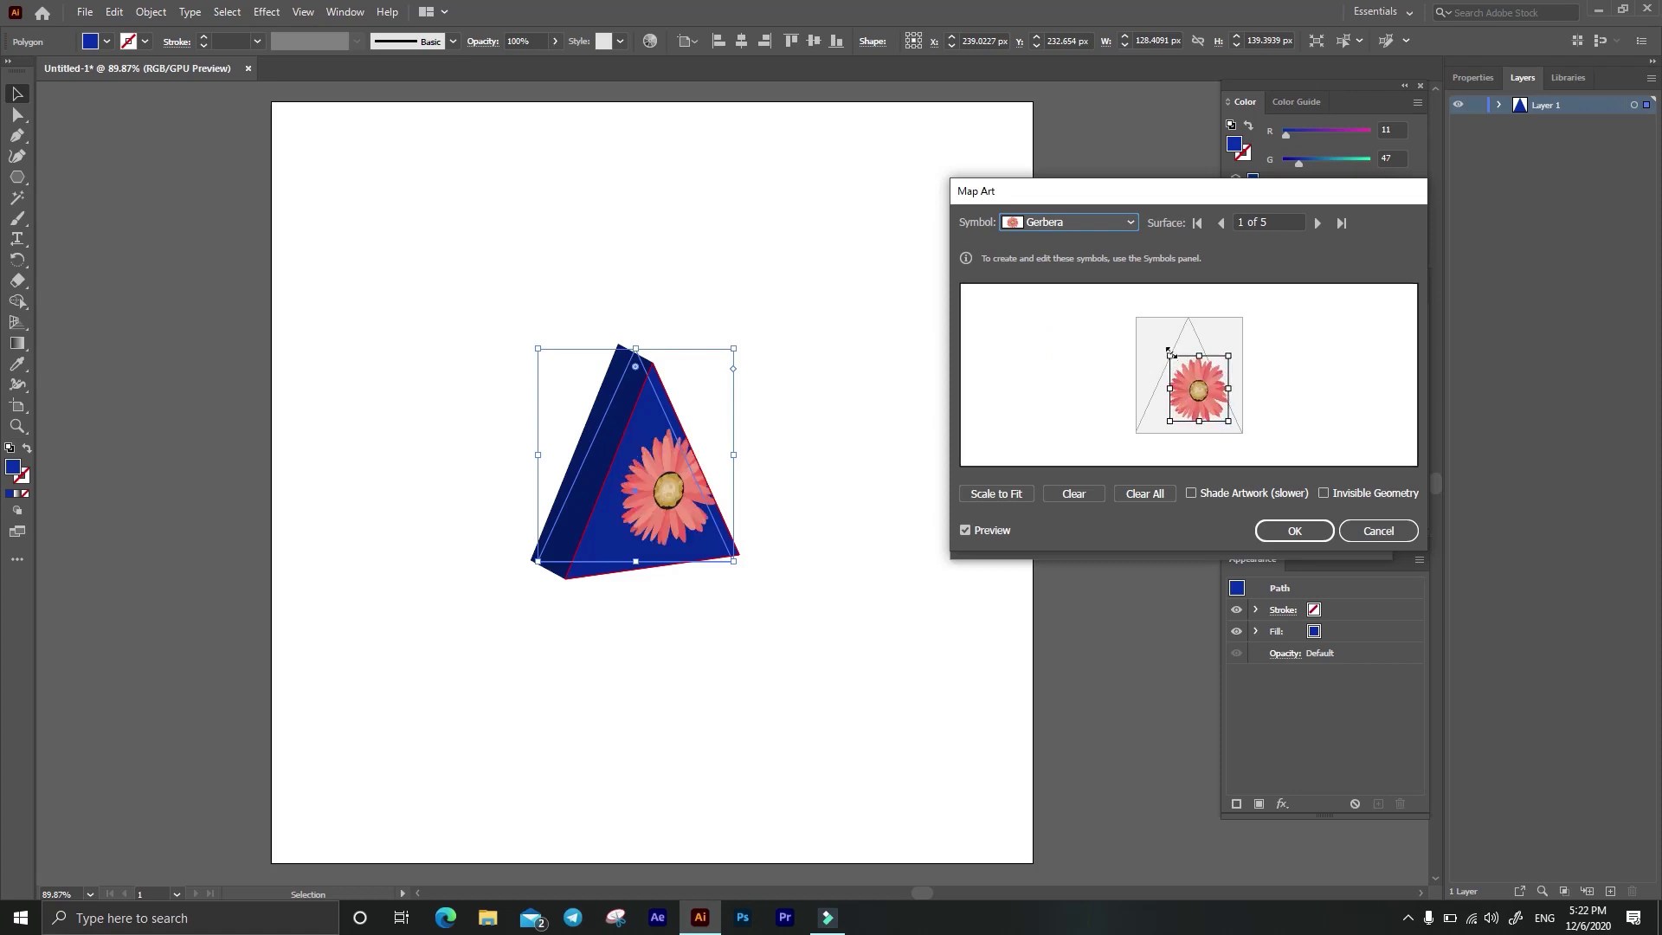
drag(1170, 355, 1154, 342)
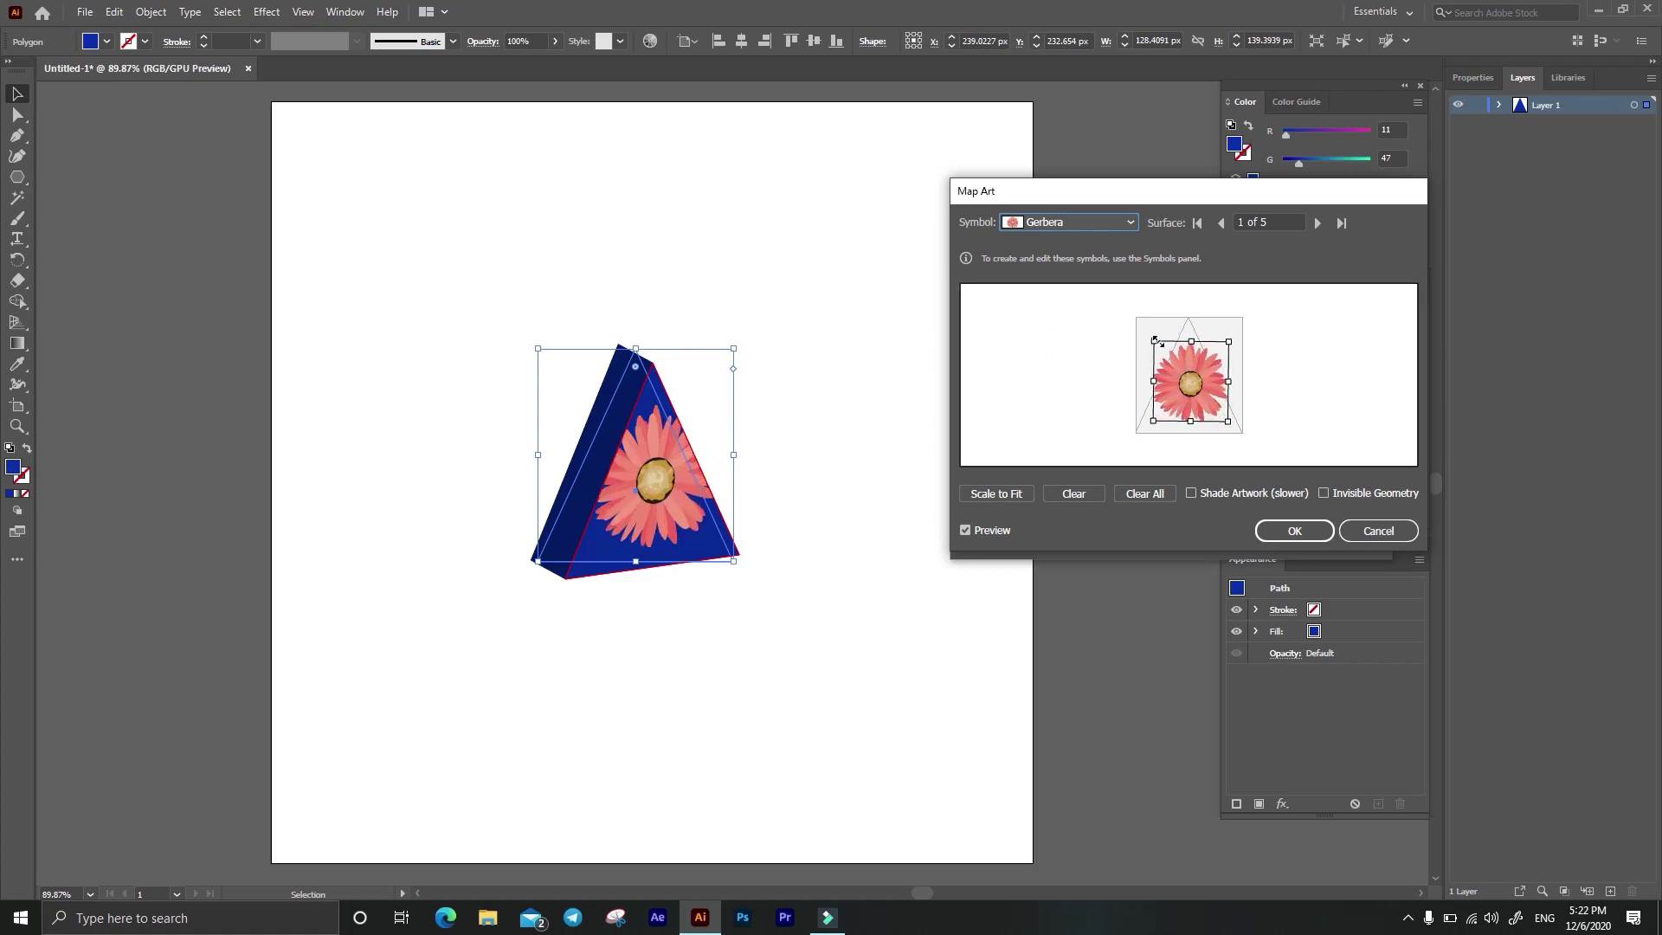
drag(1193, 397, 1193, 400)
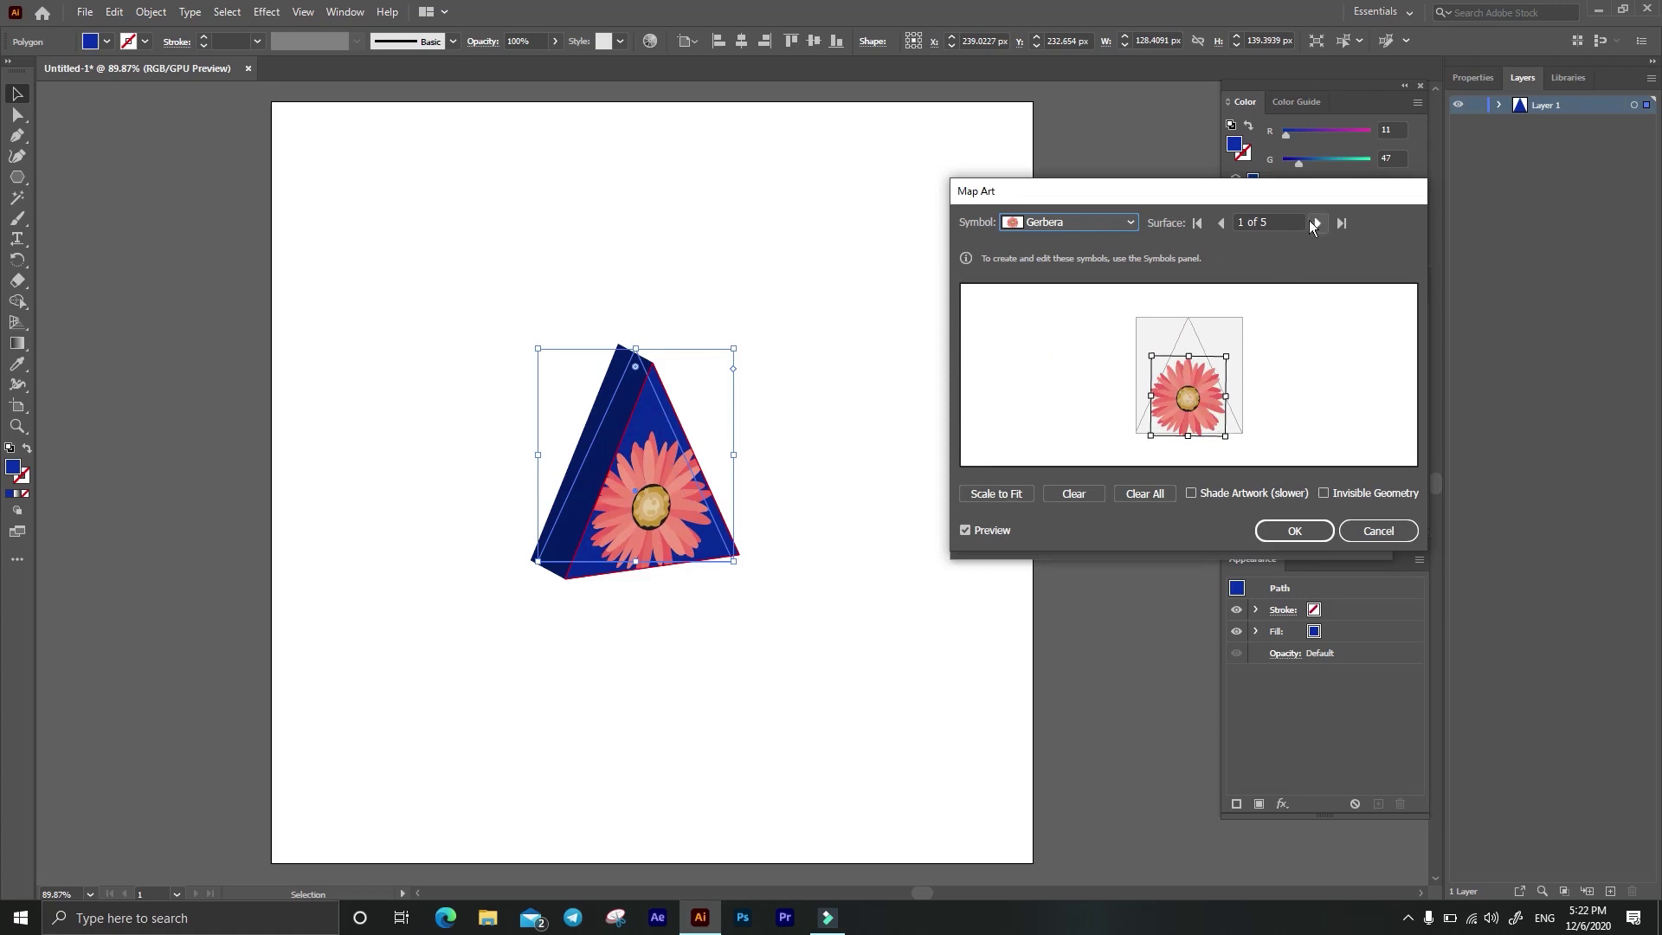
Step: Go to surface 5 of 5 and map the Illuminated Orange symbol onto it
click(1315, 224)
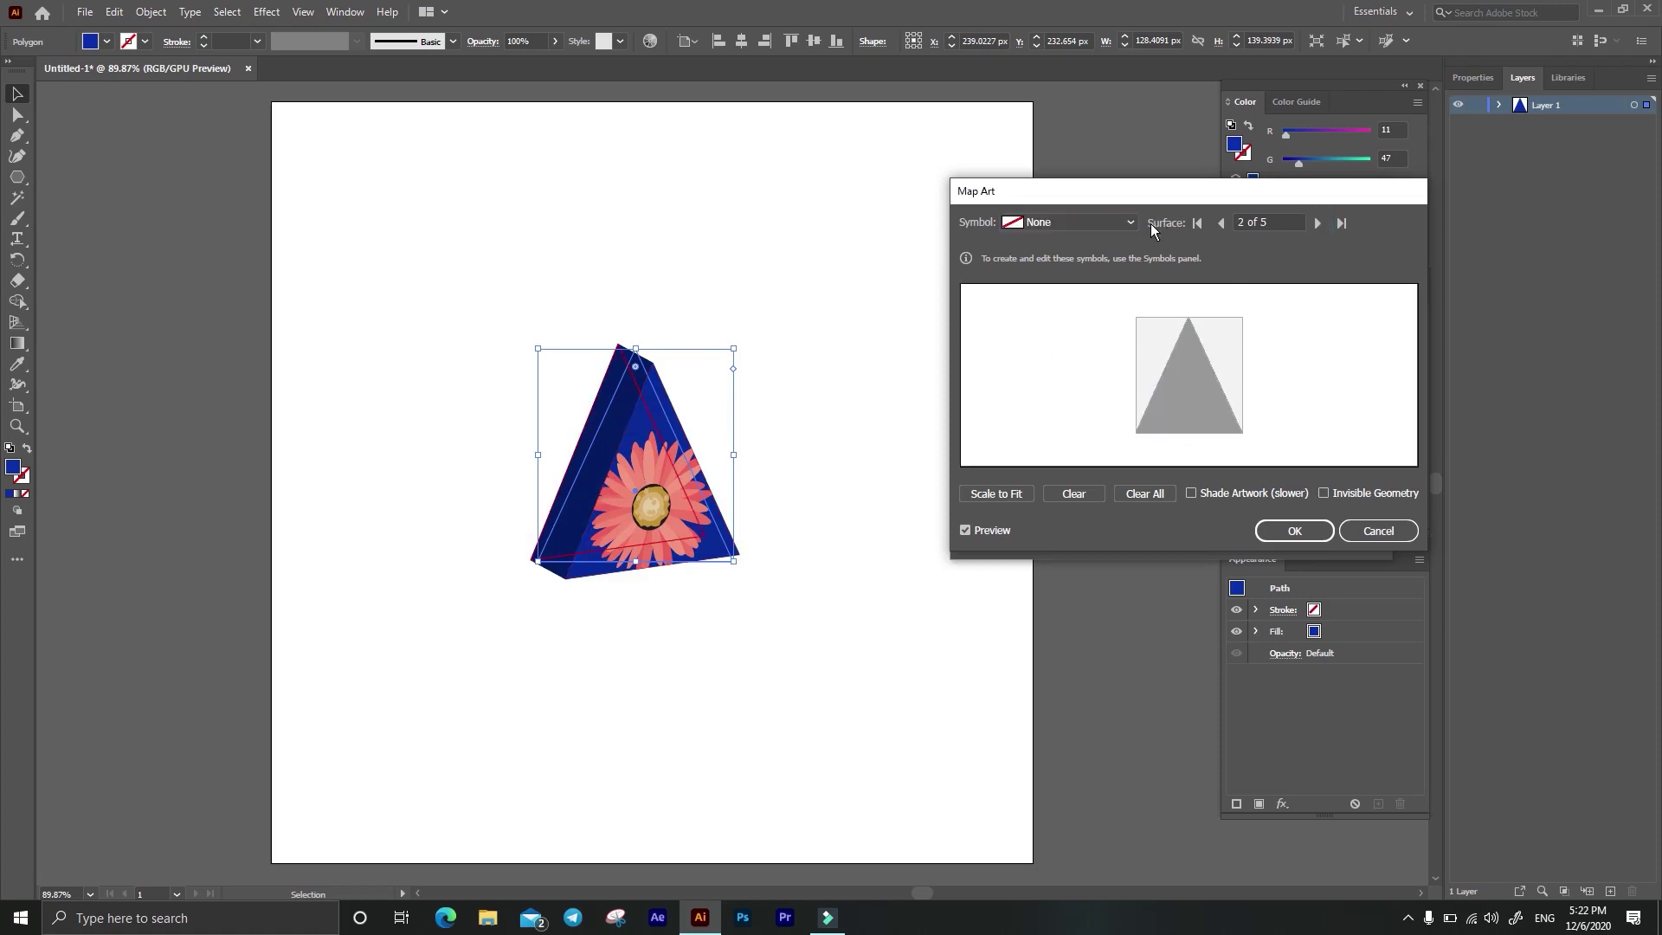
click(1317, 223)
click(1318, 223)
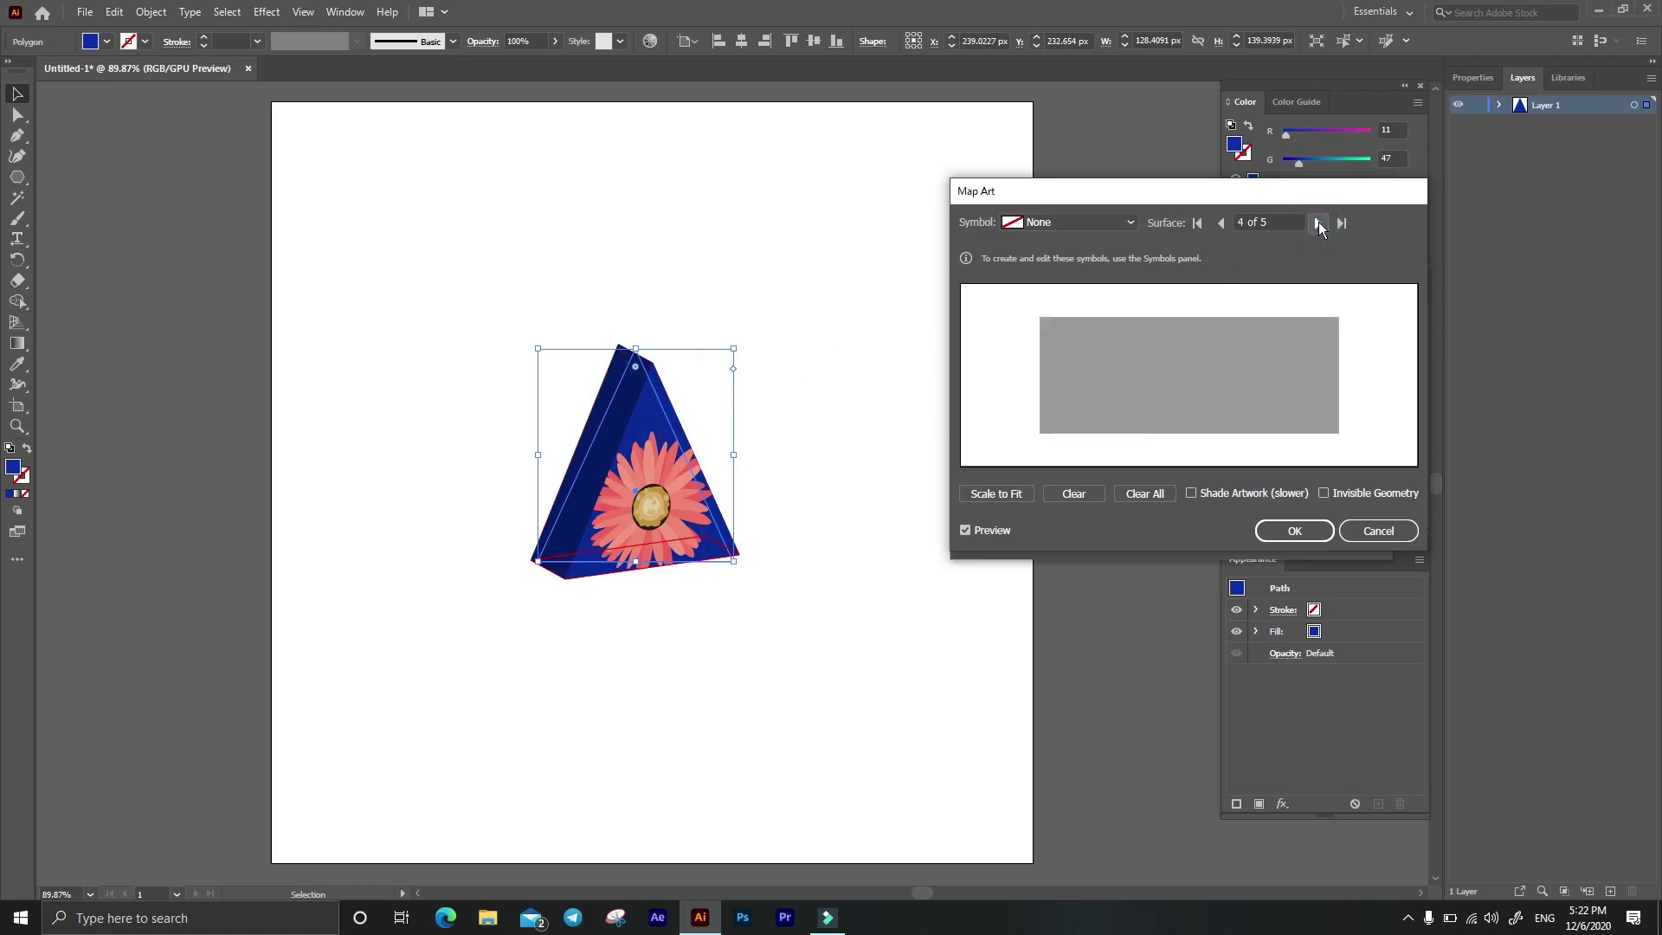
click(1317, 224)
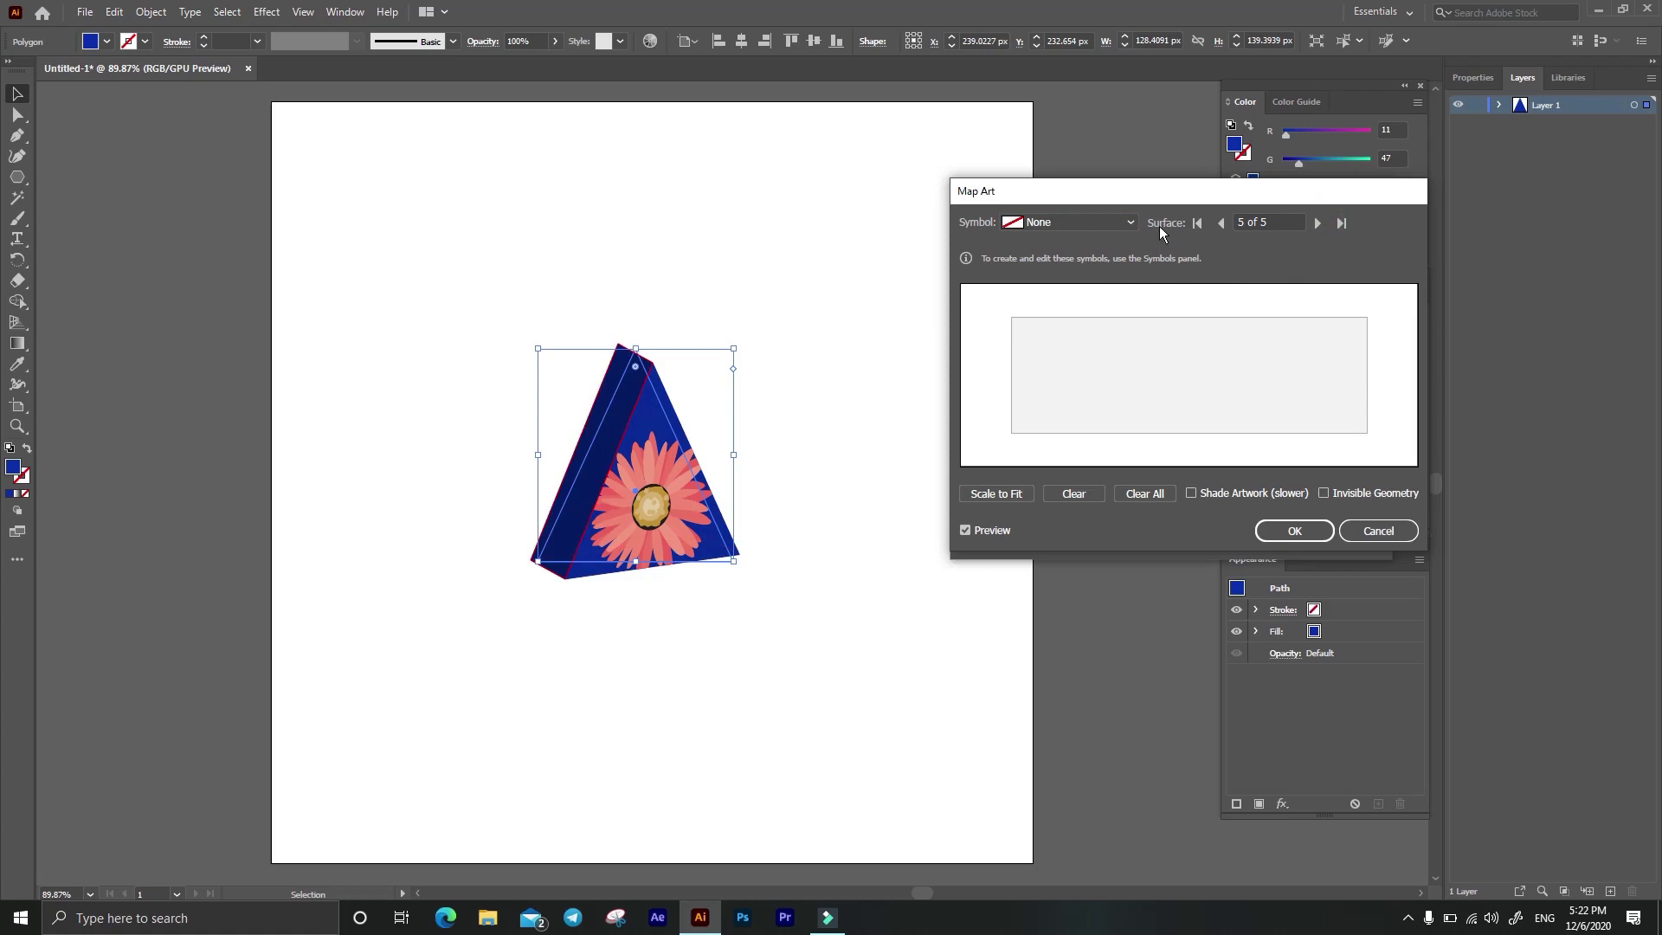
click(1113, 223)
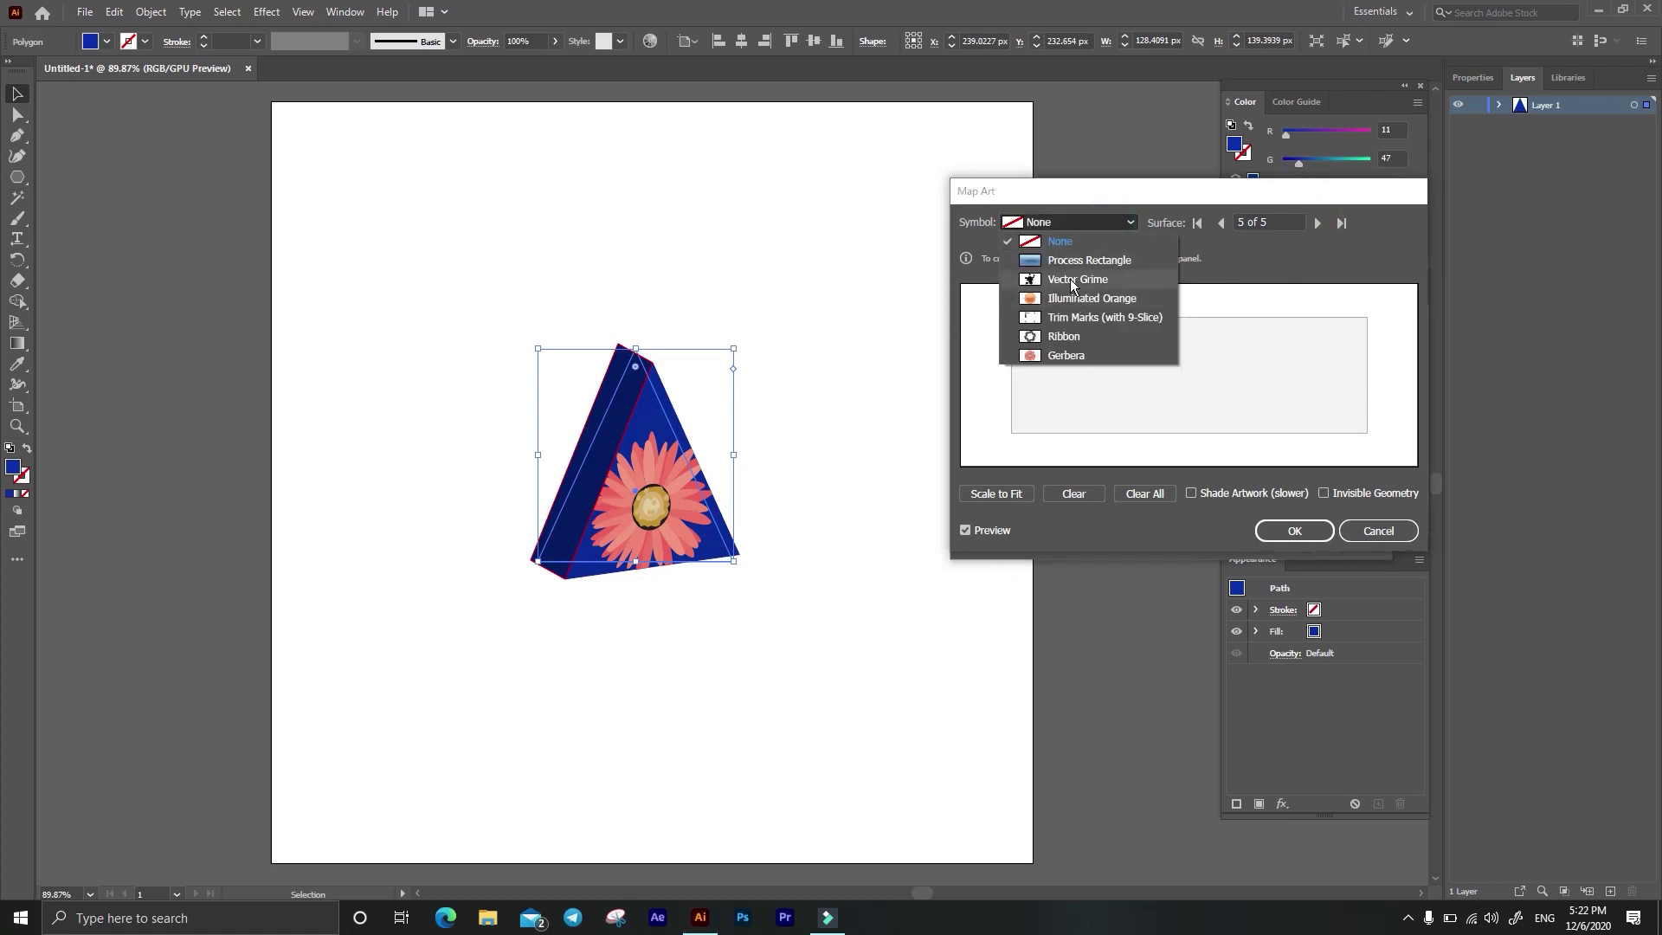
click(1065, 335)
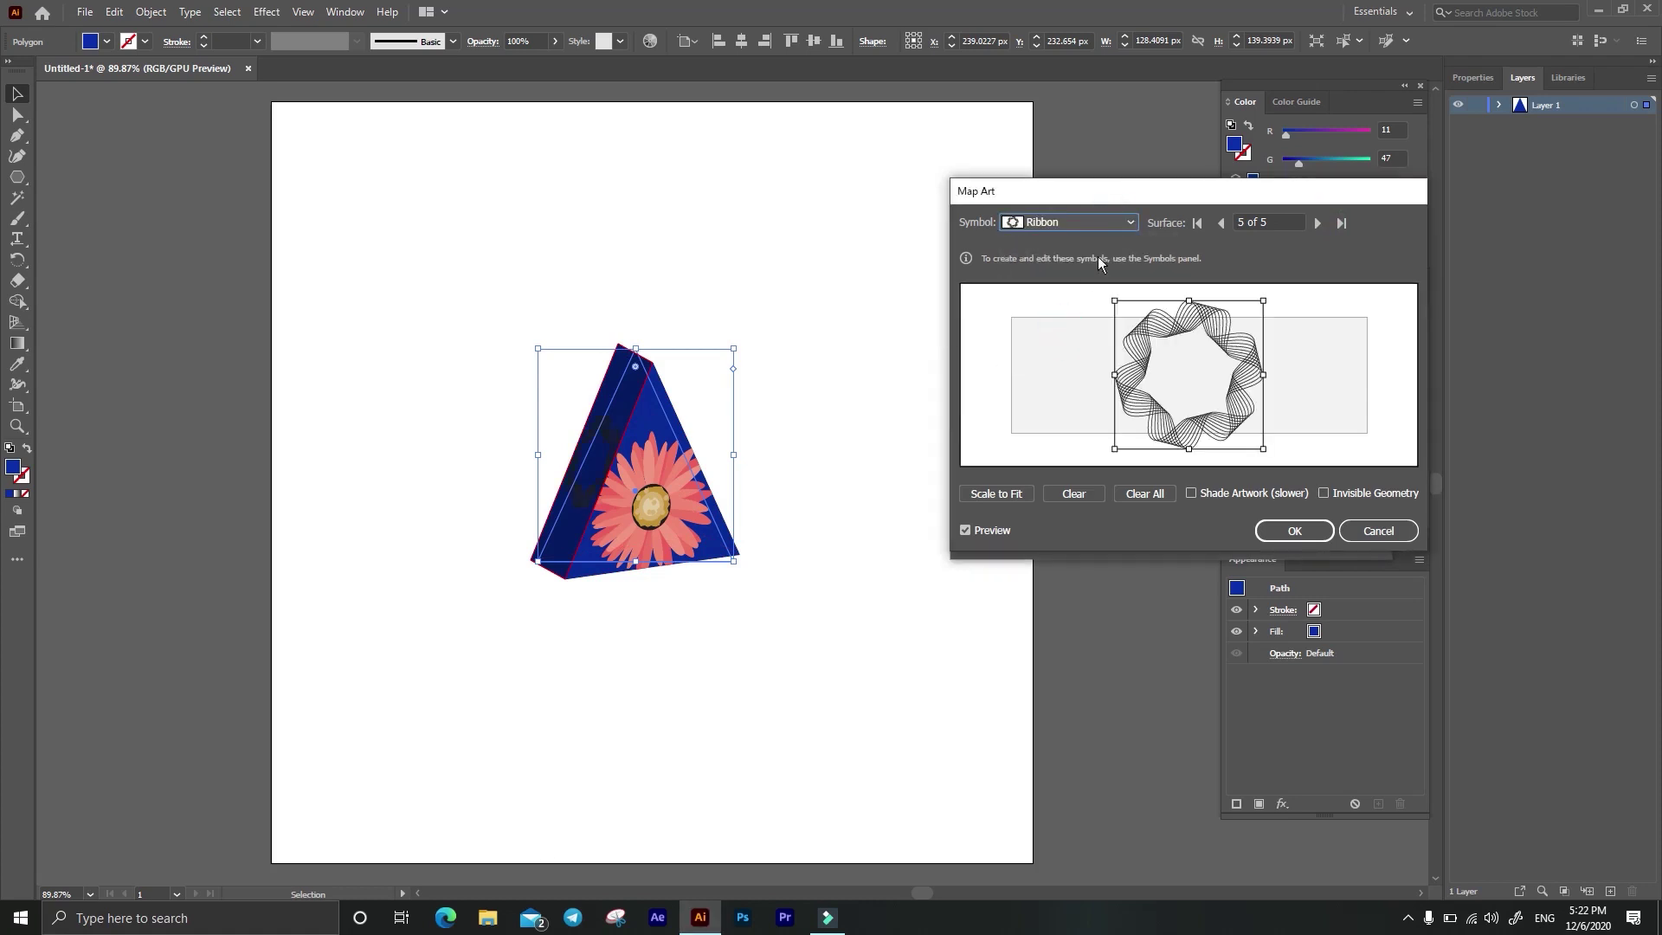
click(1084, 227)
key(Escape)
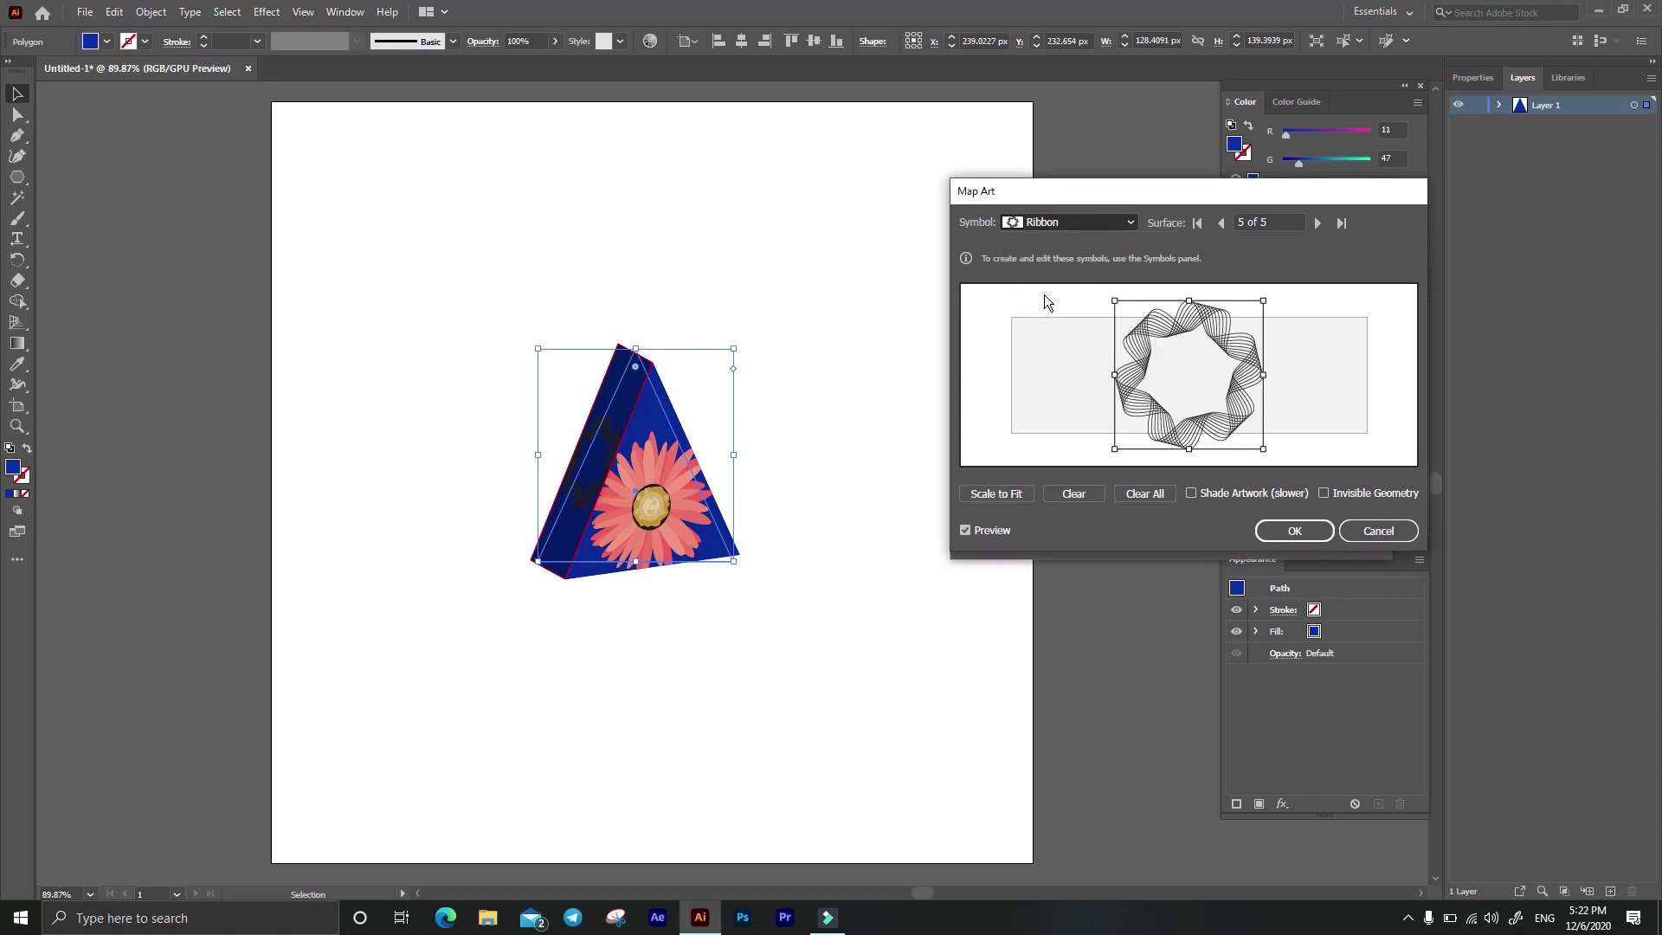
scroll(1061, 220, up, 2)
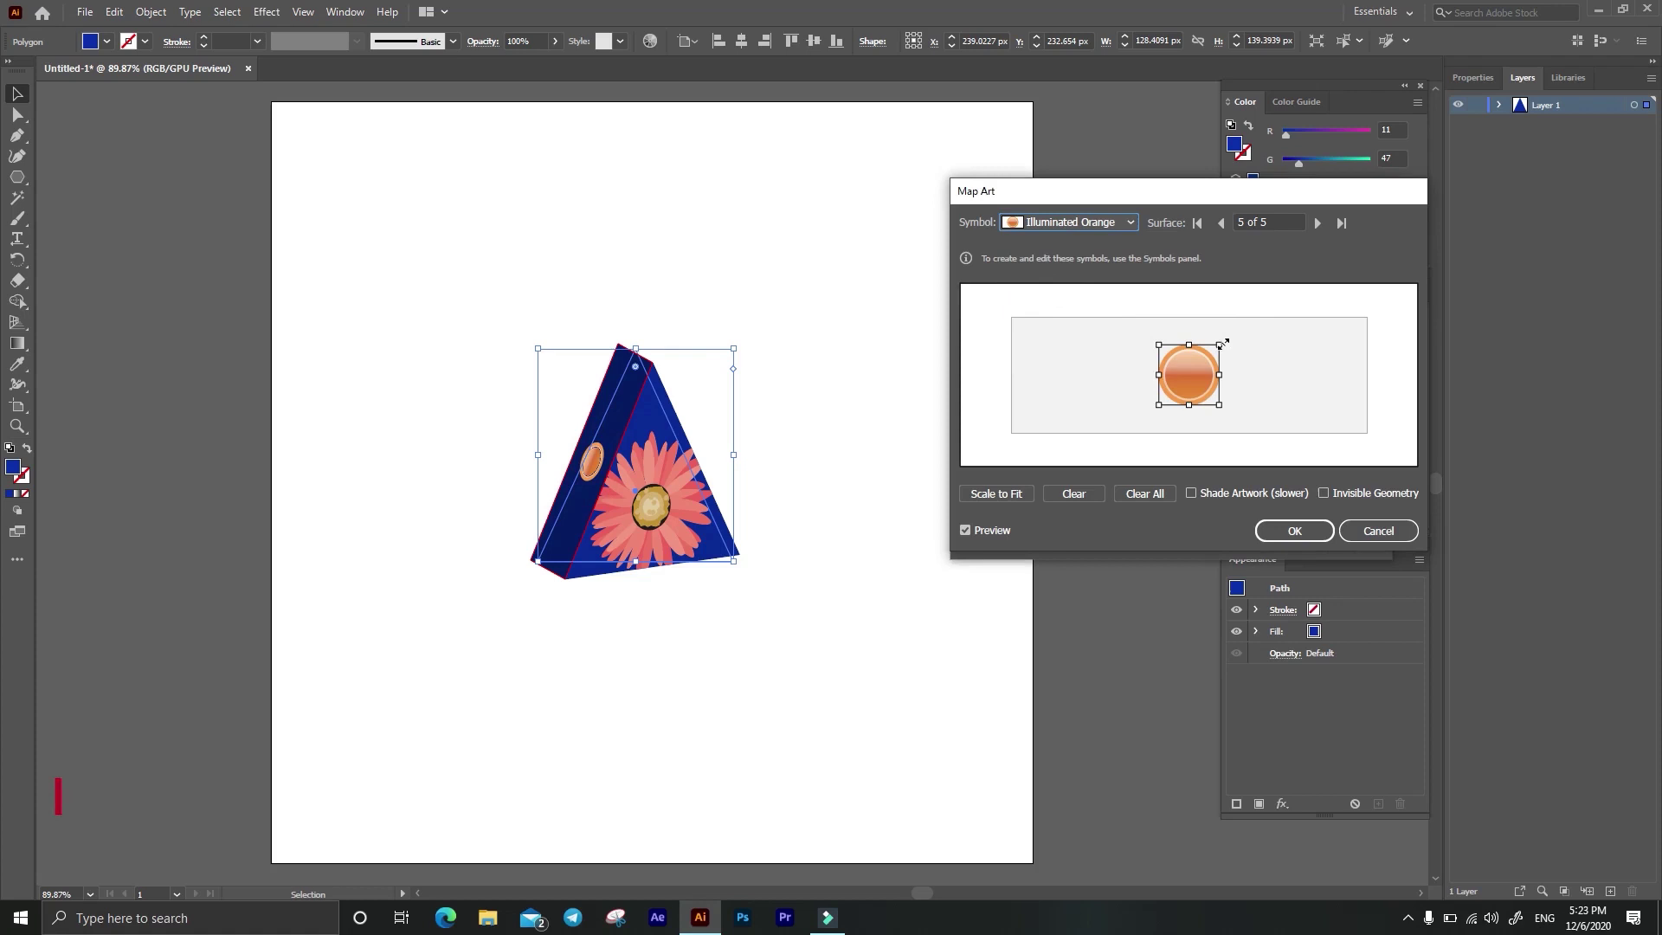
Step: Enlarge the Illuminated Orange symbol and turn on Shade Artwork
drag(1222, 343, 1246, 324)
drag(1158, 404, 1138, 432)
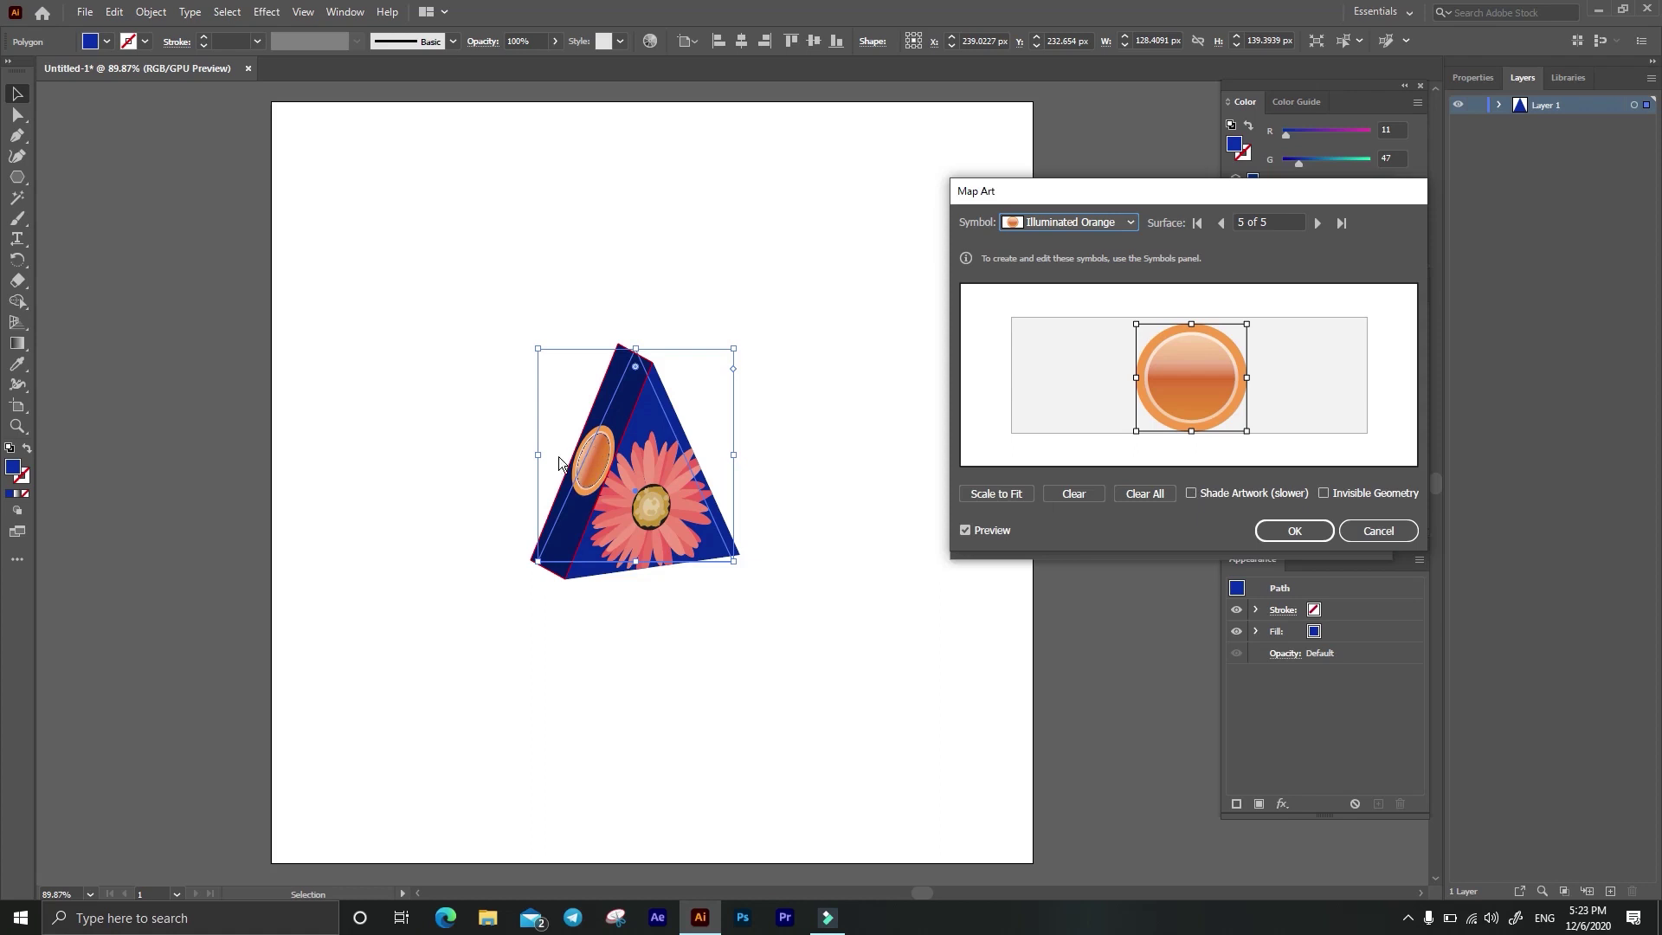
click(1191, 493)
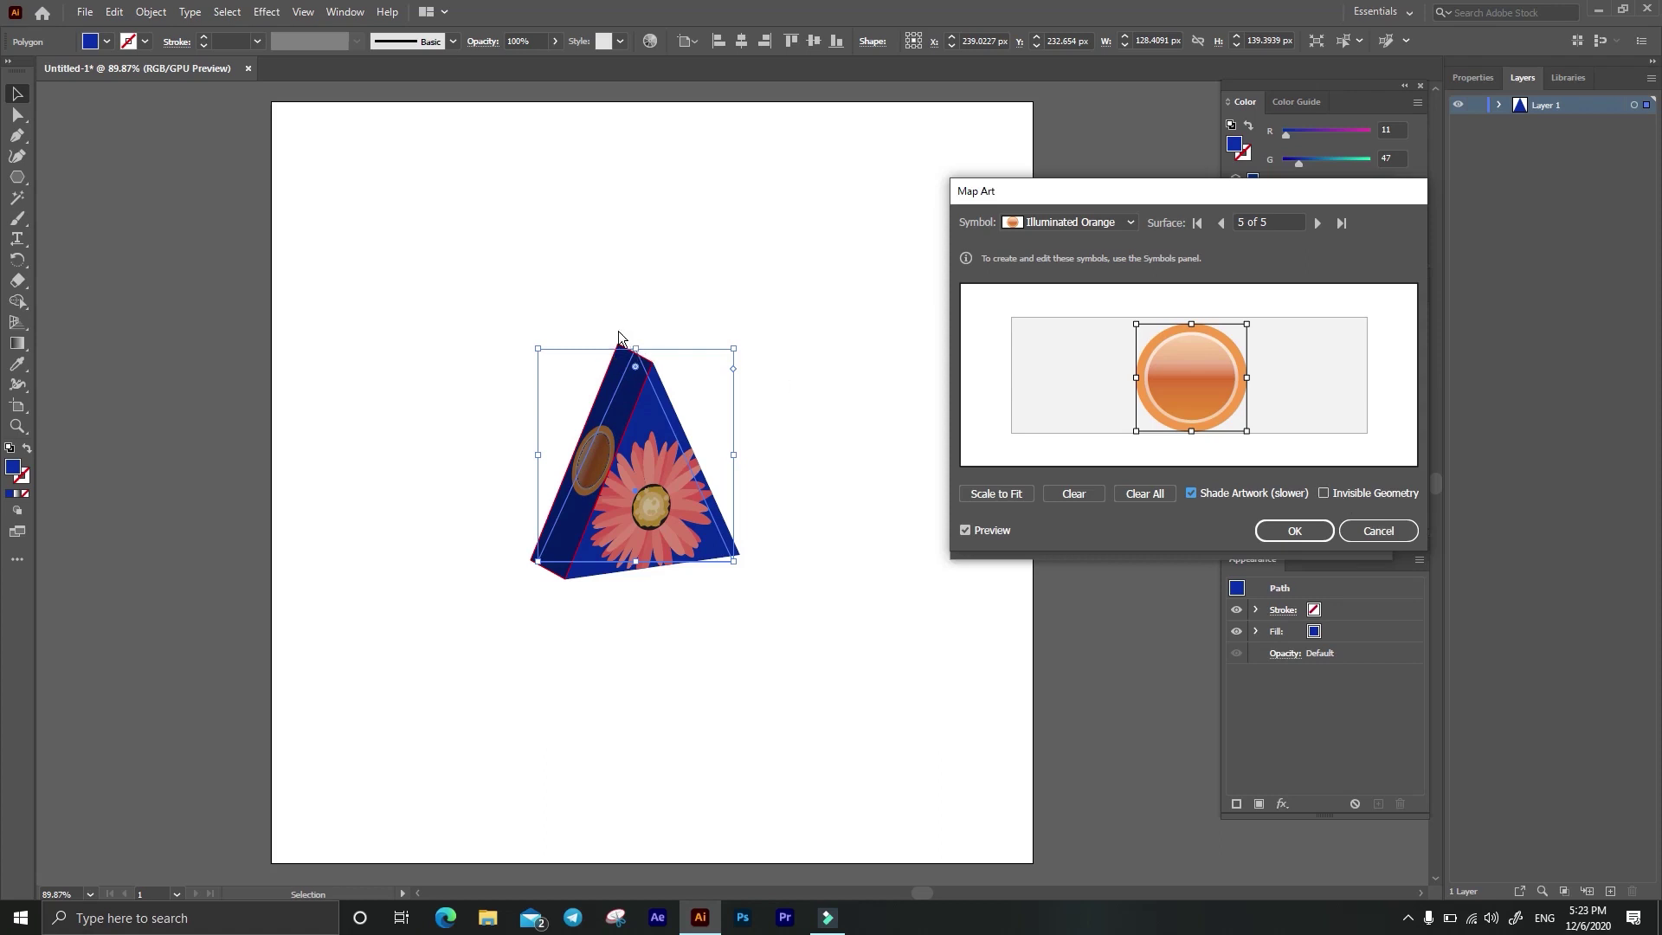
Step: Compare Invisible Geometry on and off, keep the blue surfaces visible, and confirm Map Art
click(1323, 493)
click(1323, 494)
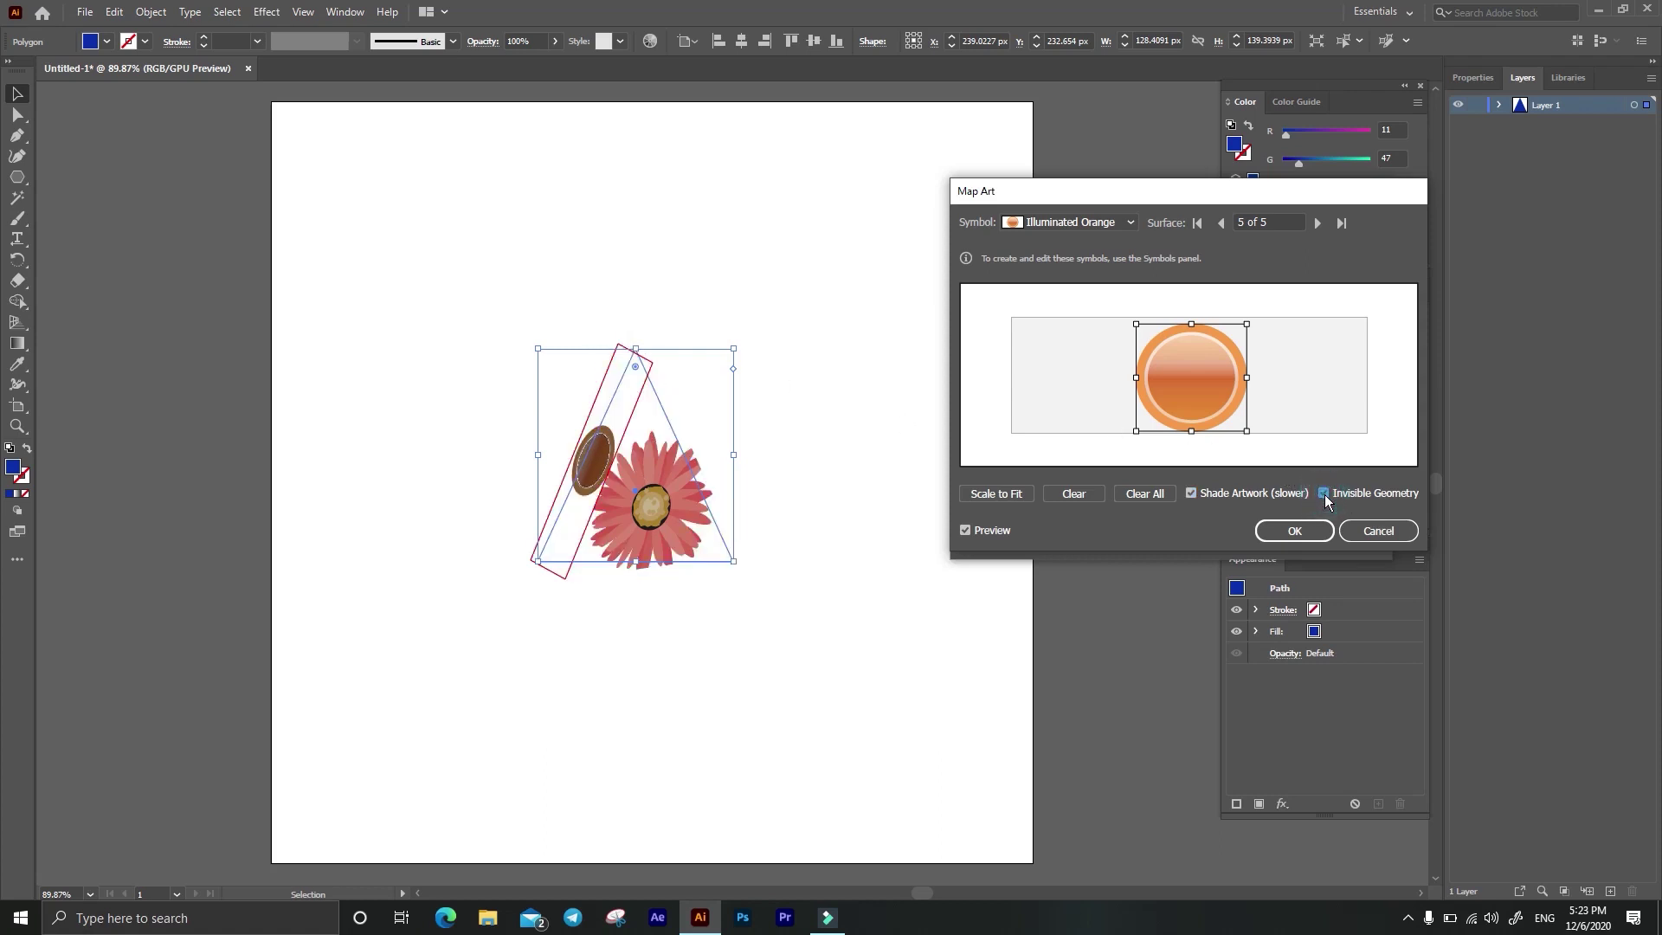
click(1324, 496)
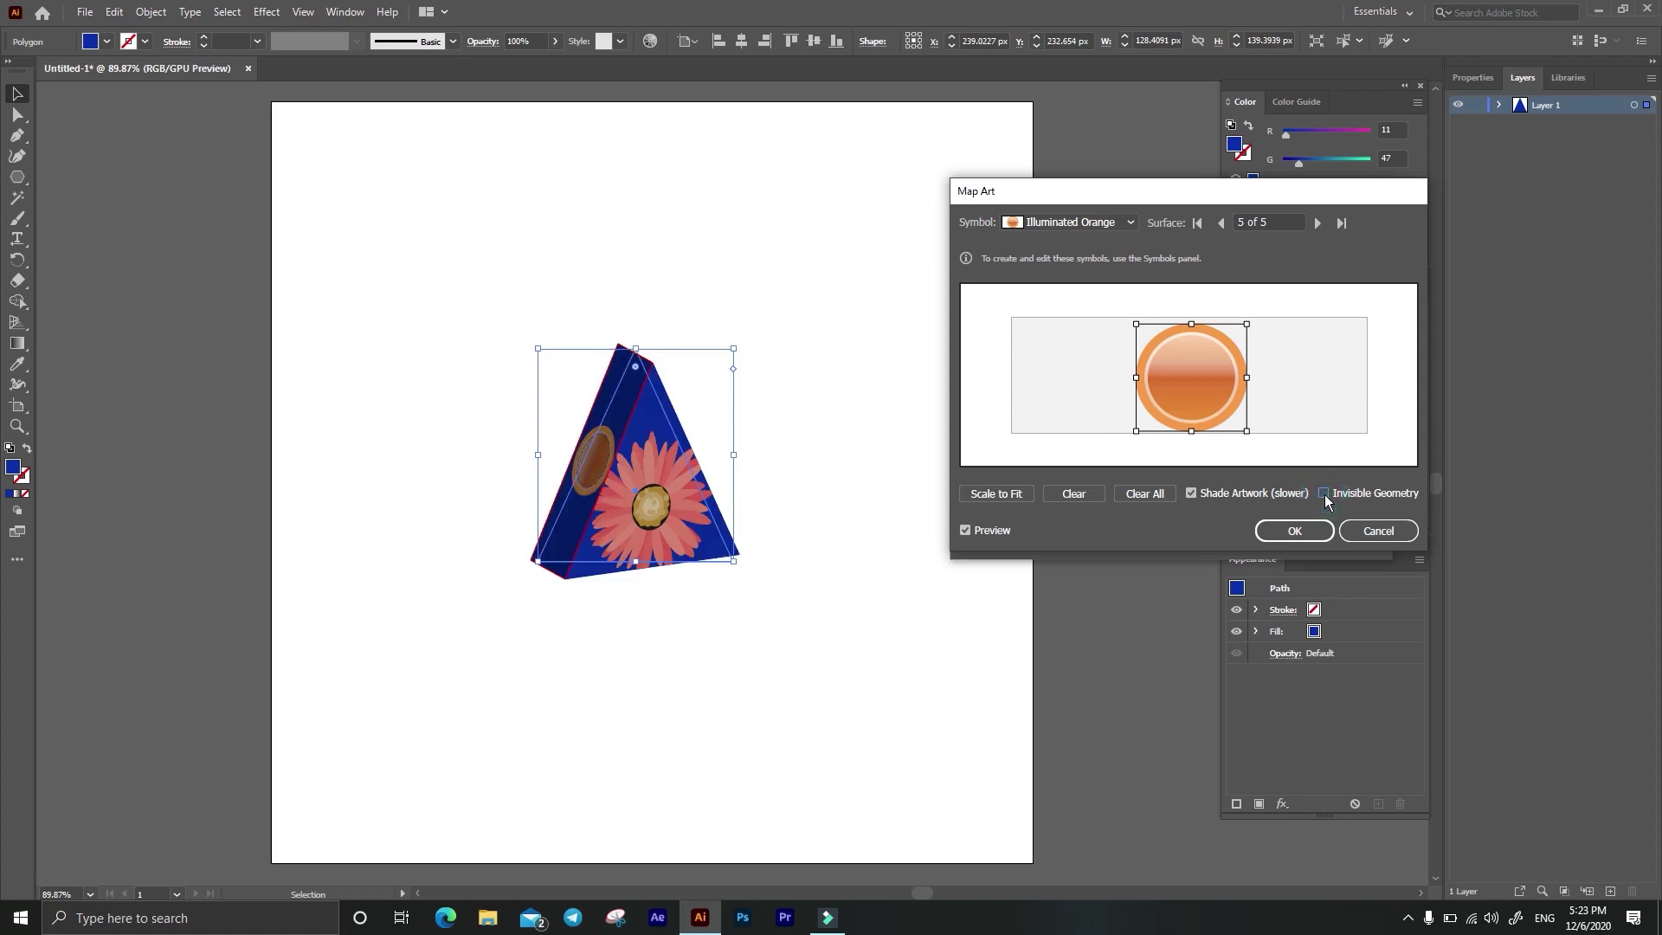
click(1325, 495)
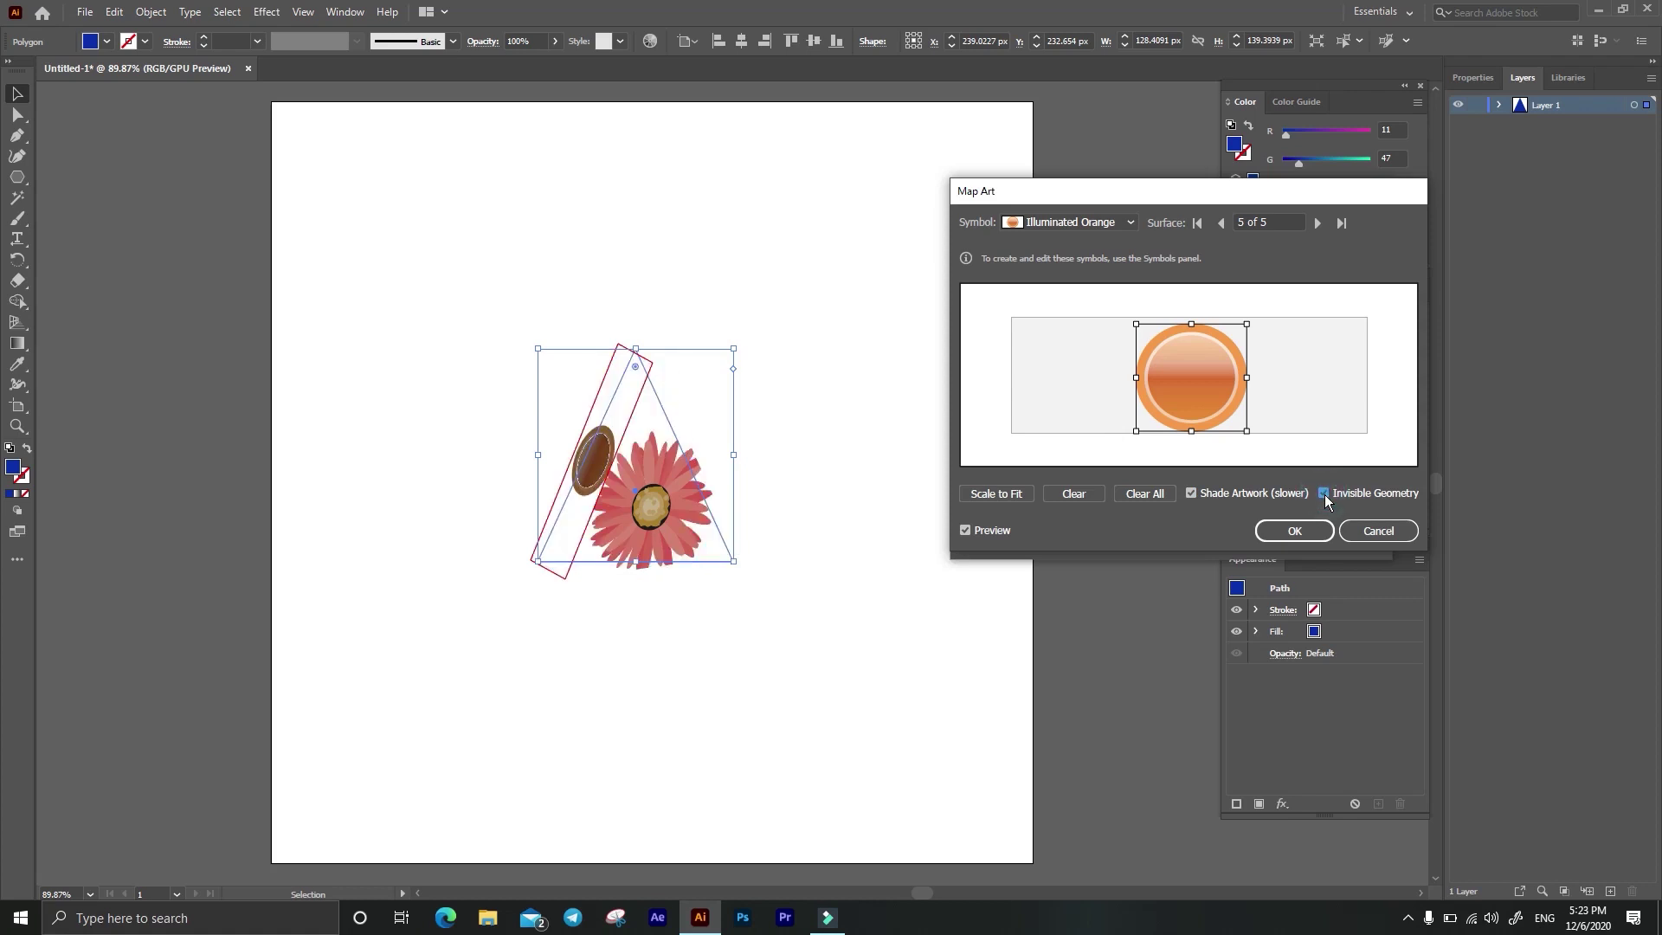
click(1325, 495)
click(1324, 495)
click(1324, 495)
click(1294, 531)
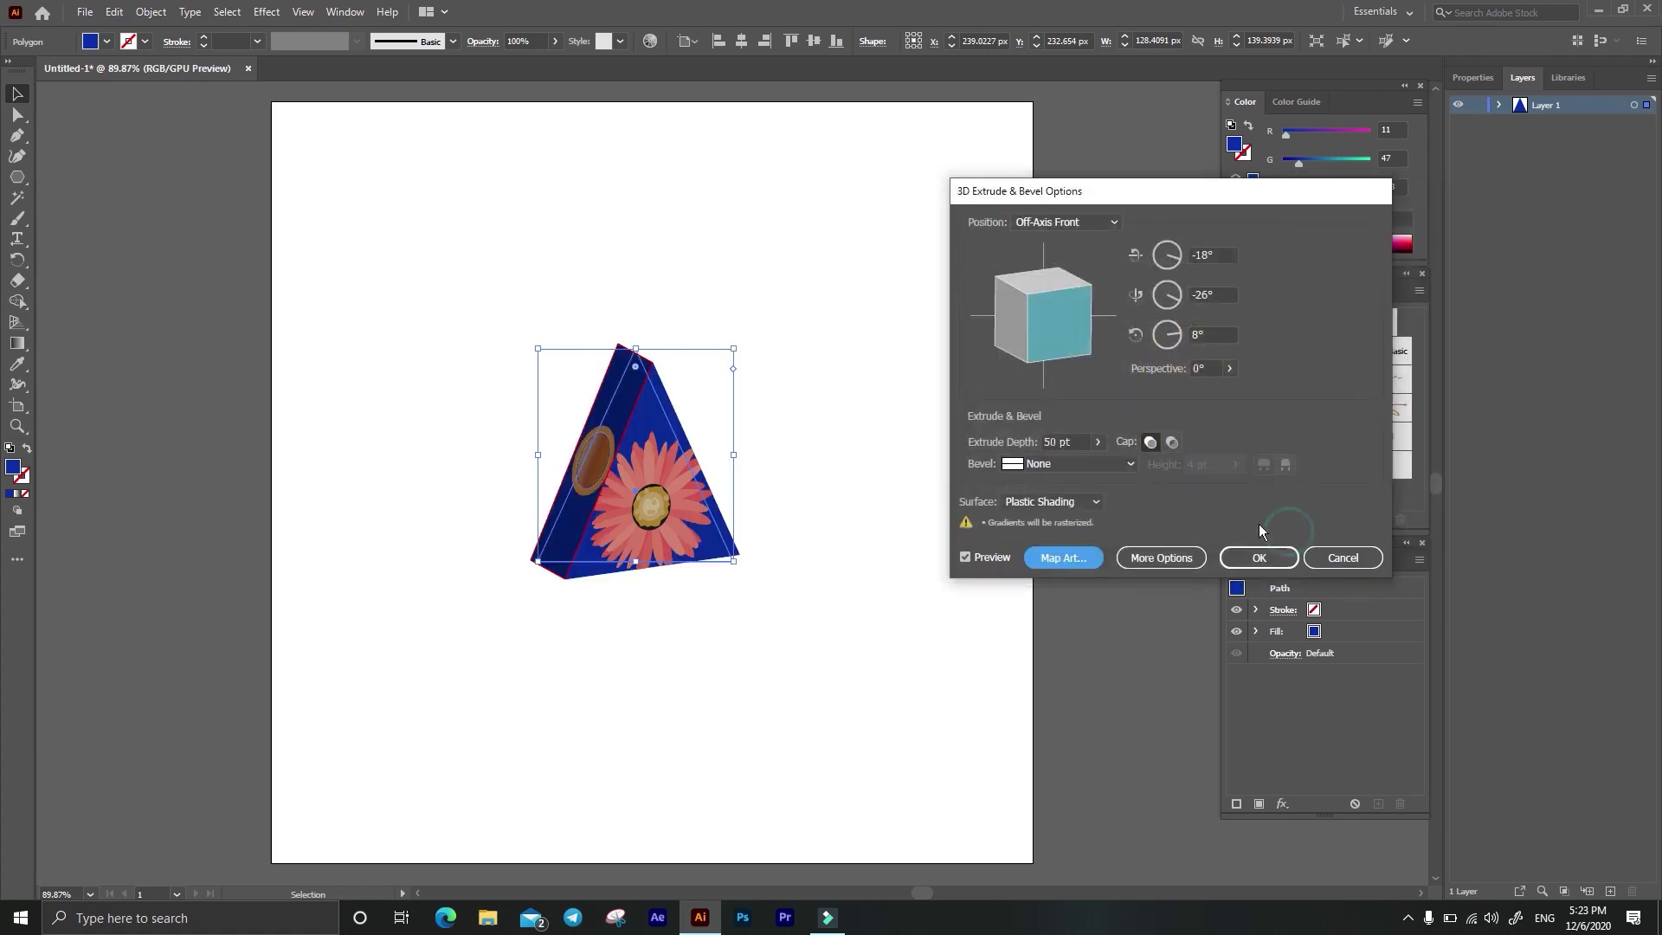
Step: Apply the mapped 3D extrusion to the triangle and reselect it
click(1236, 559)
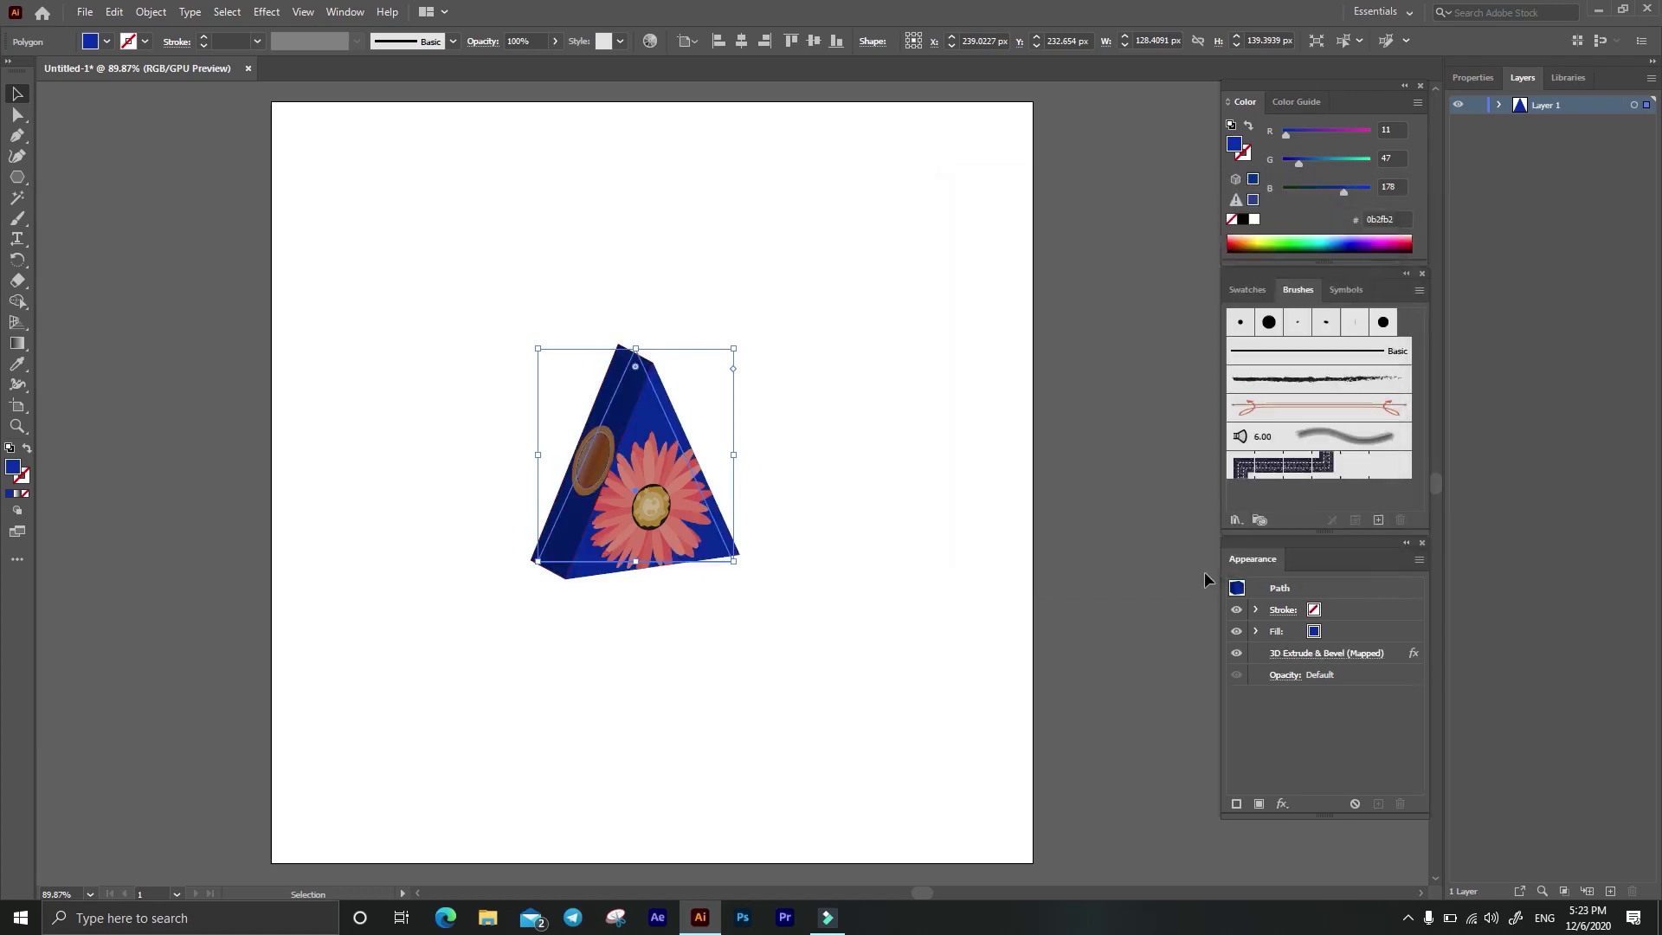
click(854, 393)
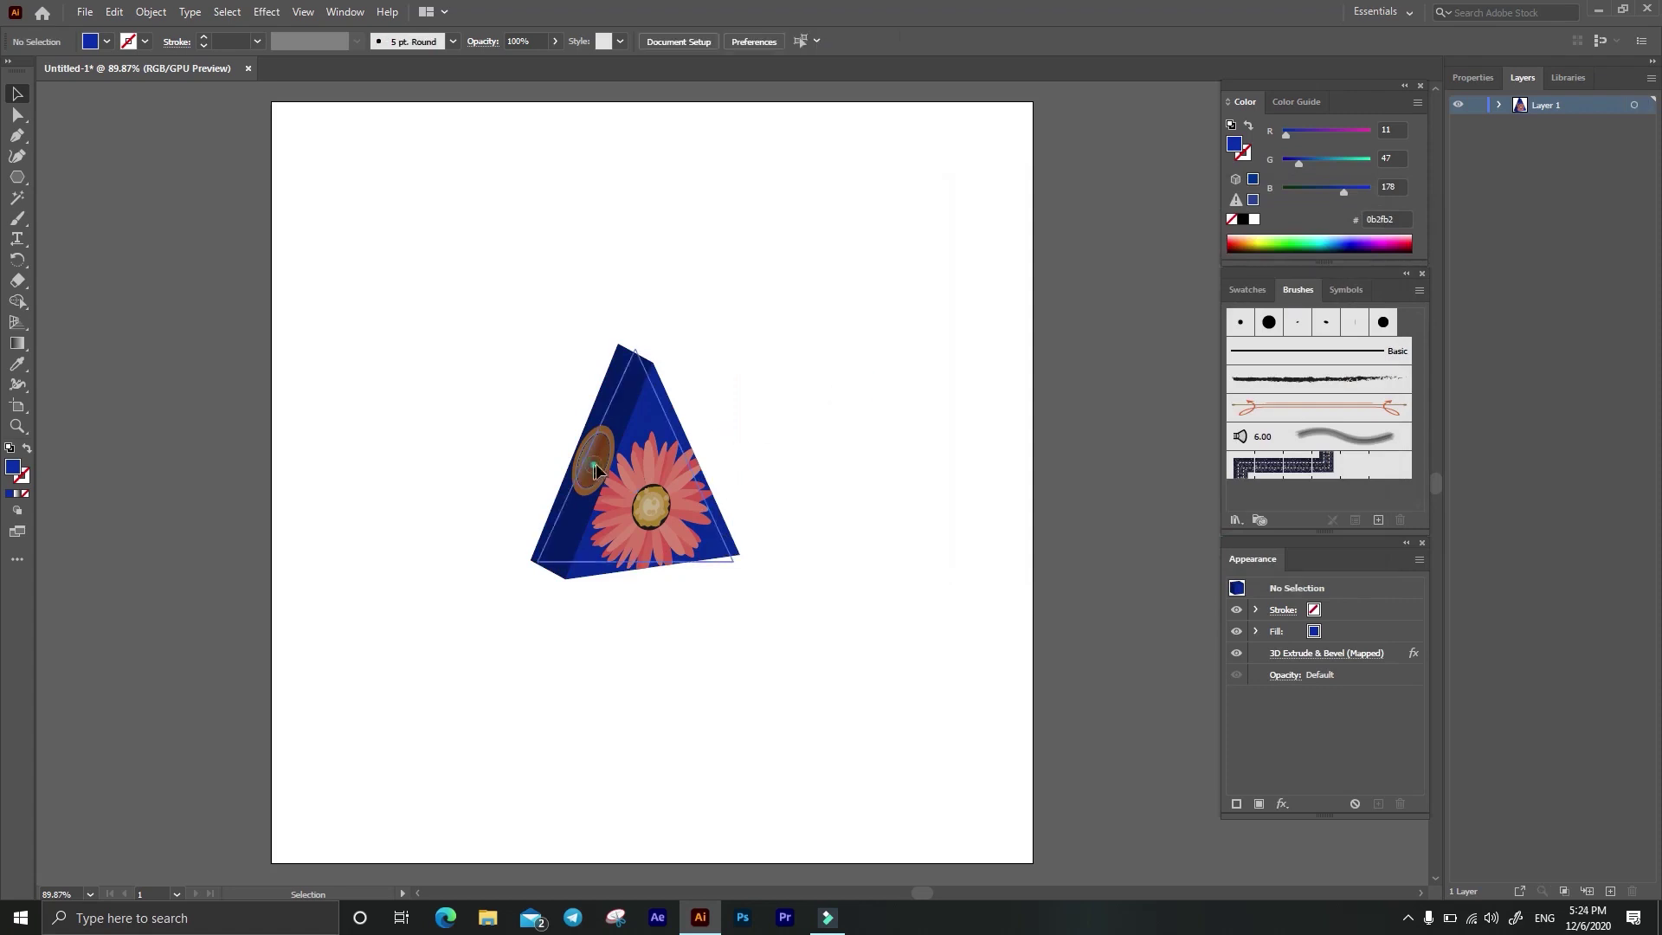
click(833, 490)
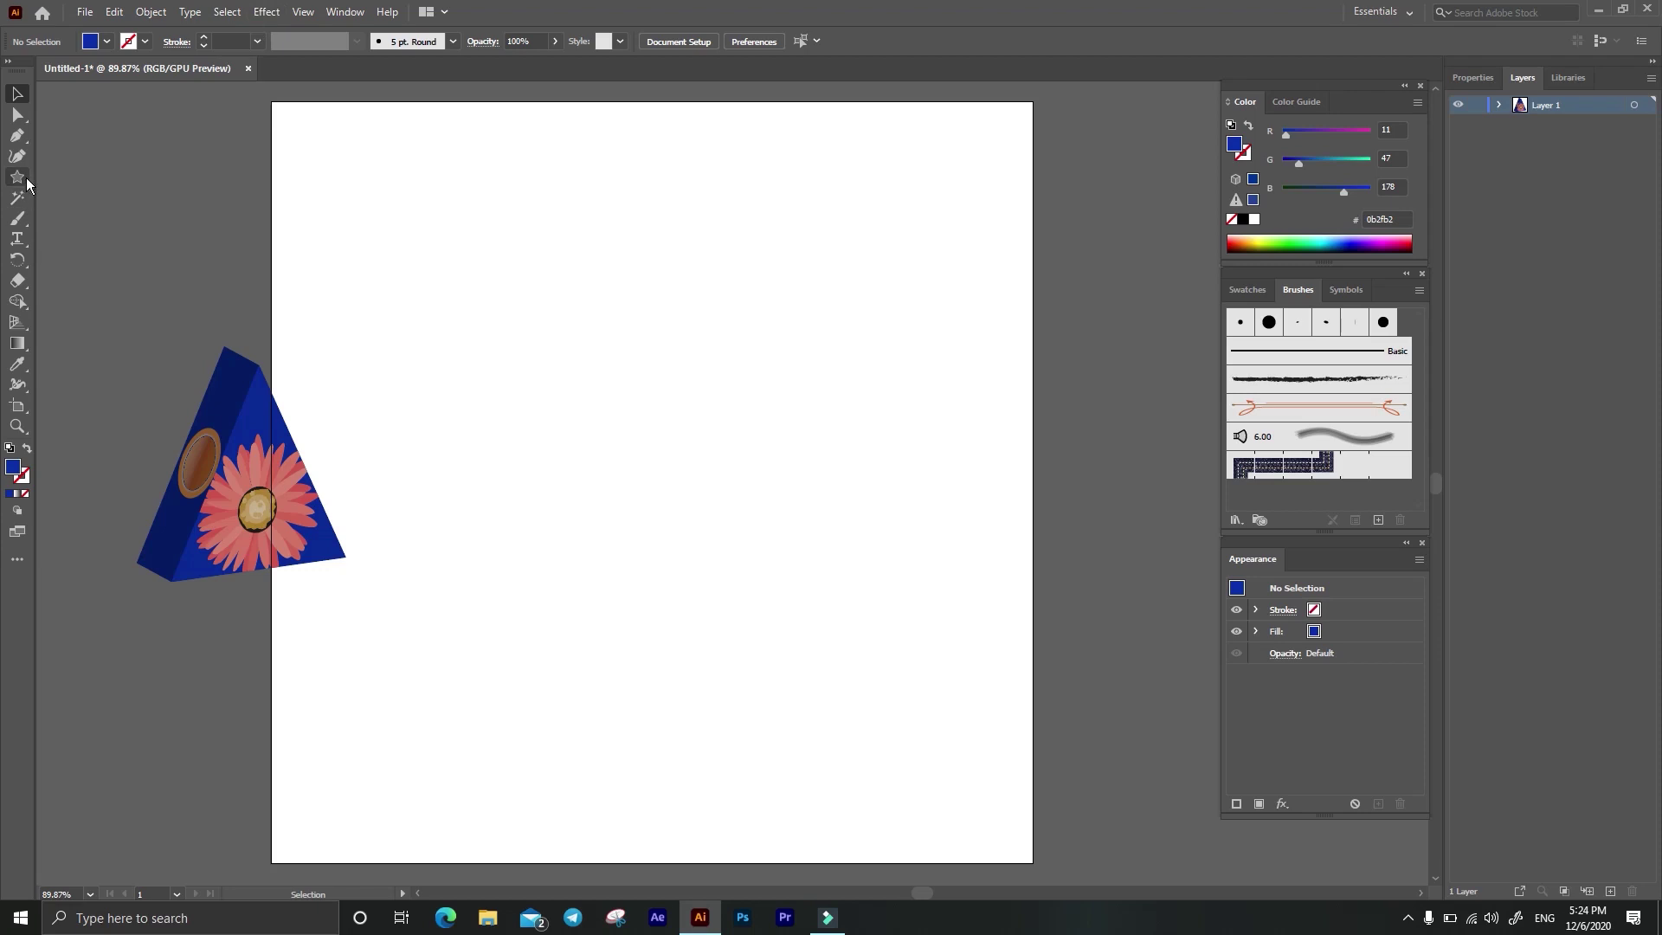
Step: Draw a blue circle near the artboard centre with the Ellipse Tool
drag(16, 177, 84, 185)
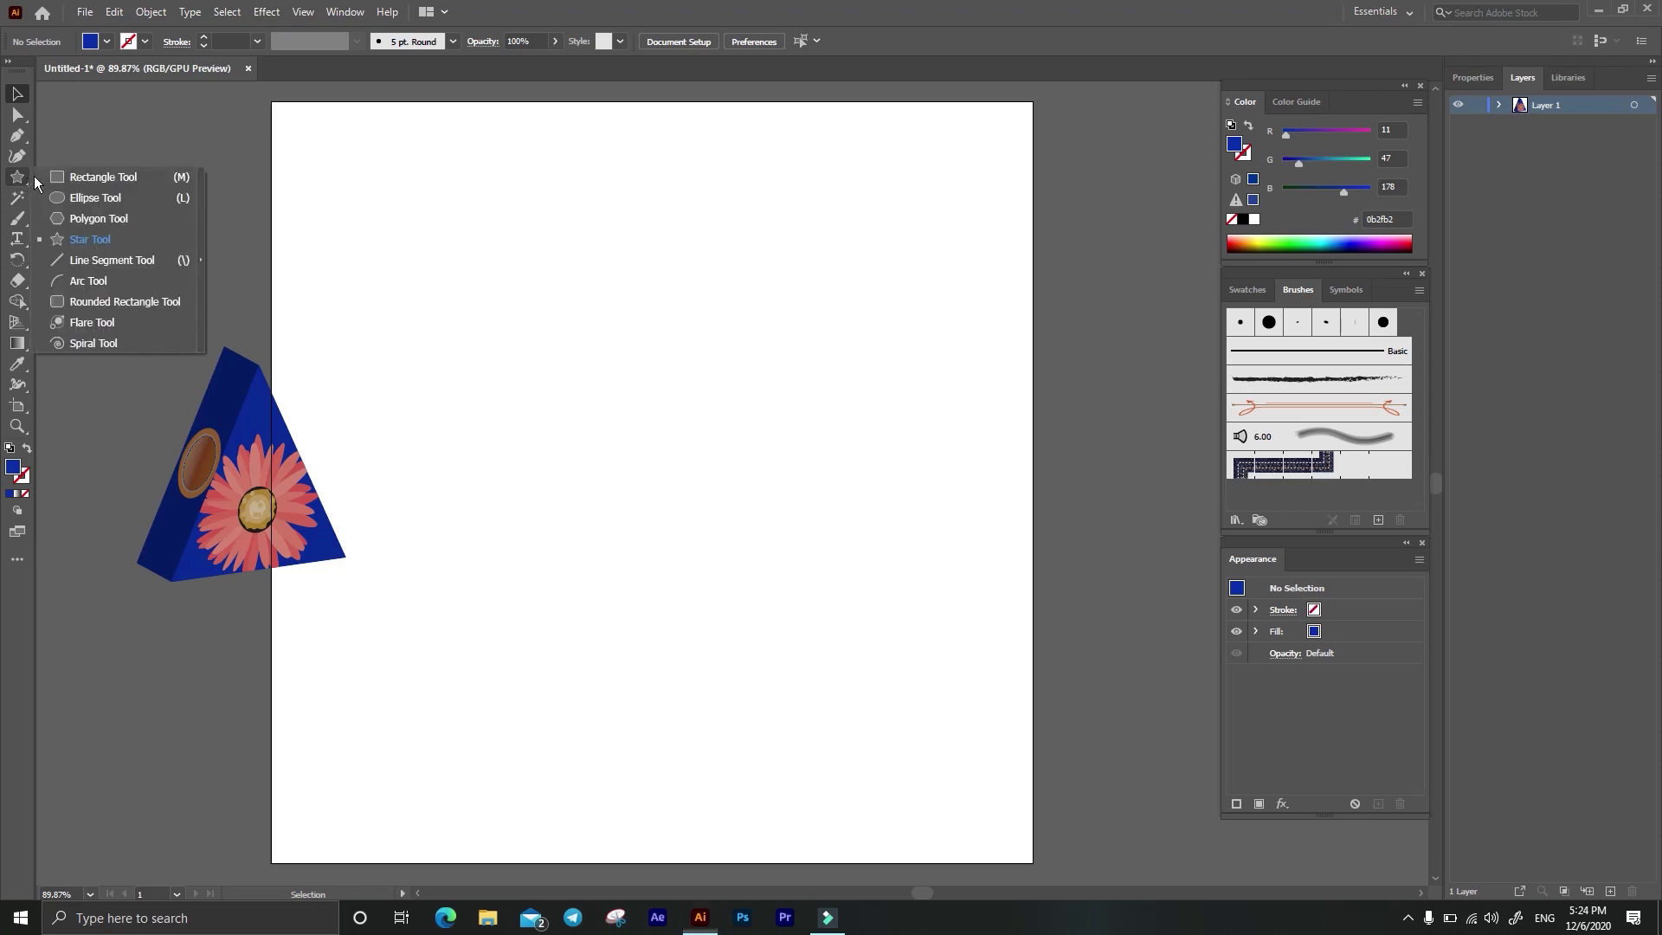
click(86, 198)
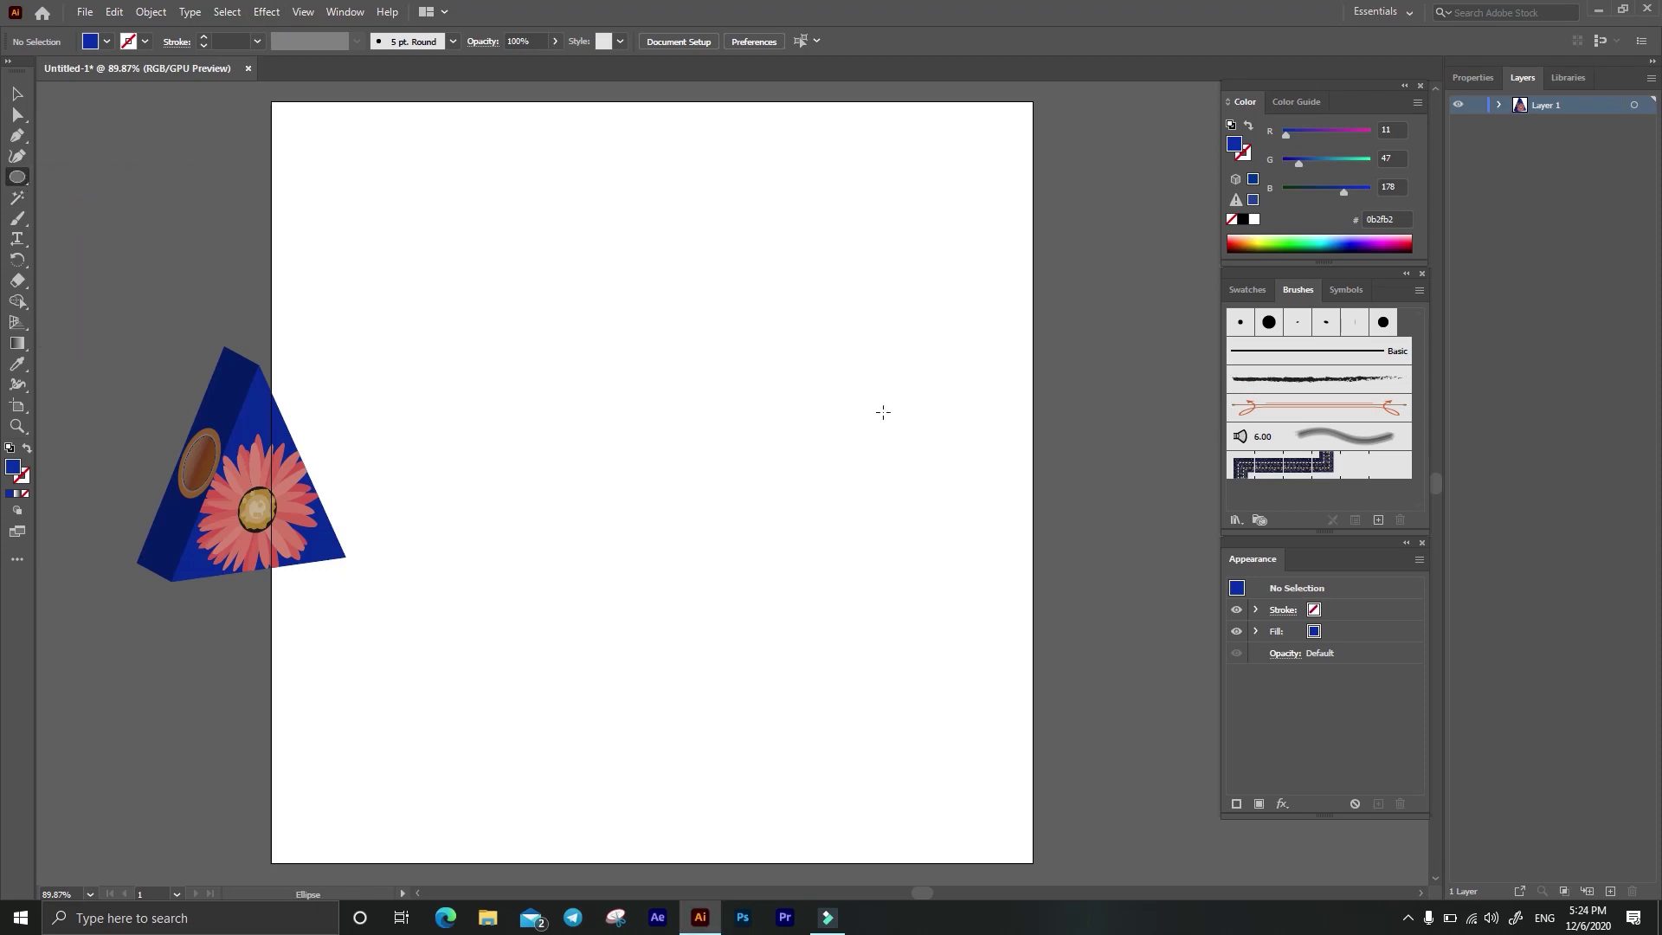
drag(599, 335, 819, 500)
drag(823, 500, 822, 498)
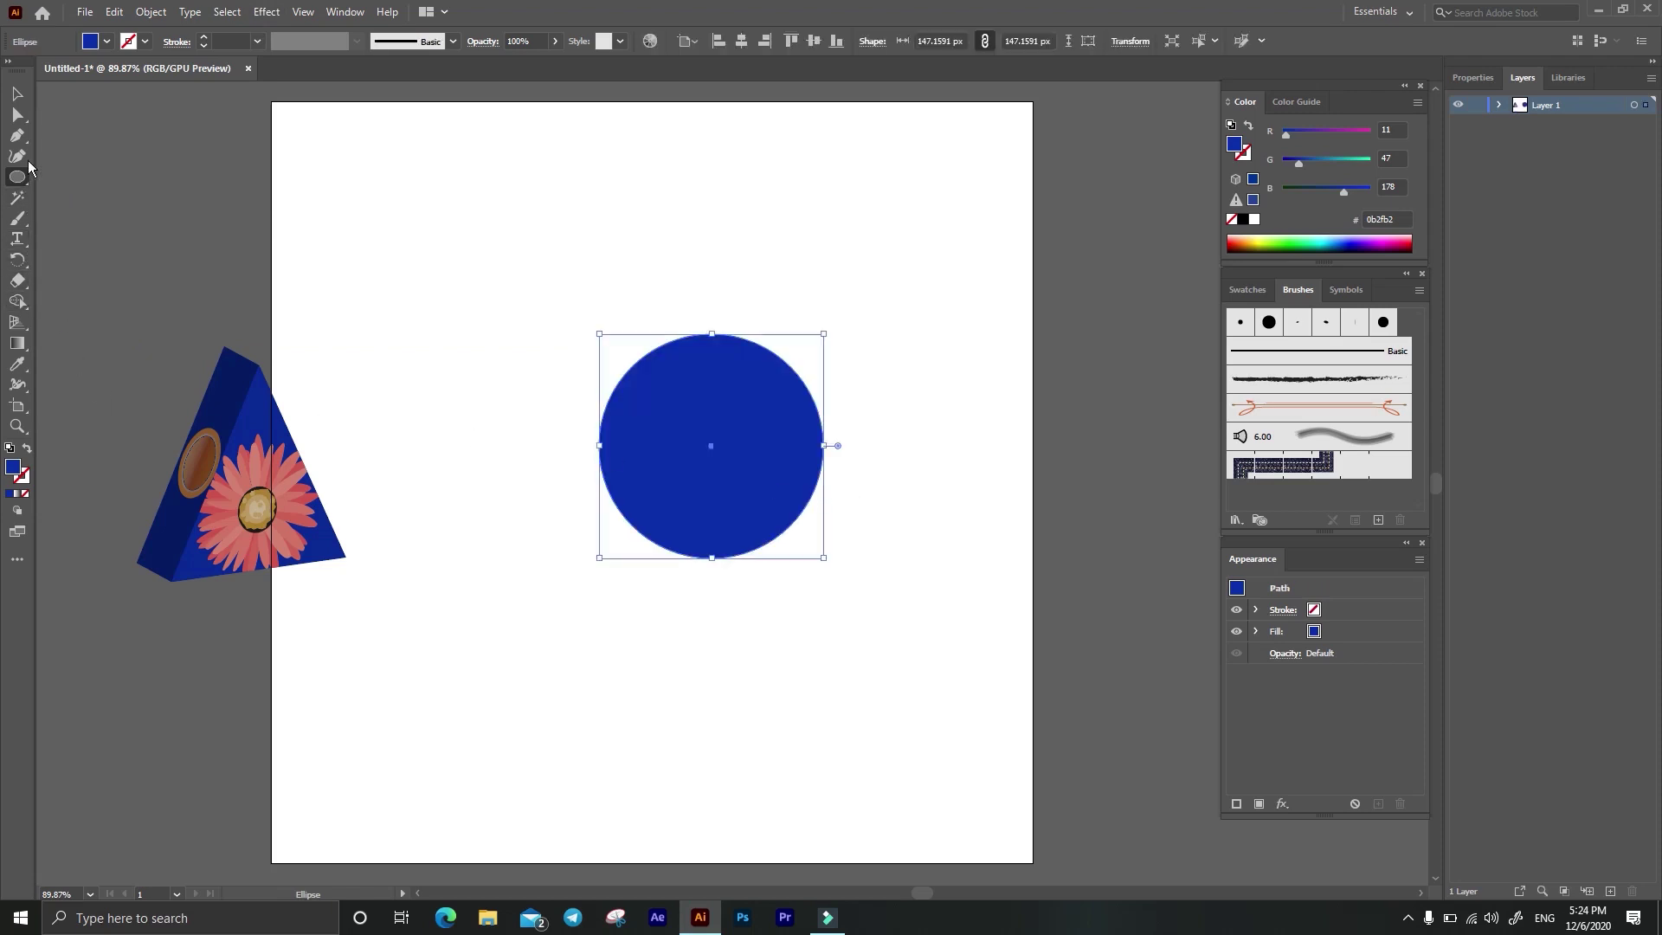
Step: Delete the circle's left anchor with Direct Selection, leaving the right half
click(18, 114)
drag(558, 370, 621, 526)
key(Delete)
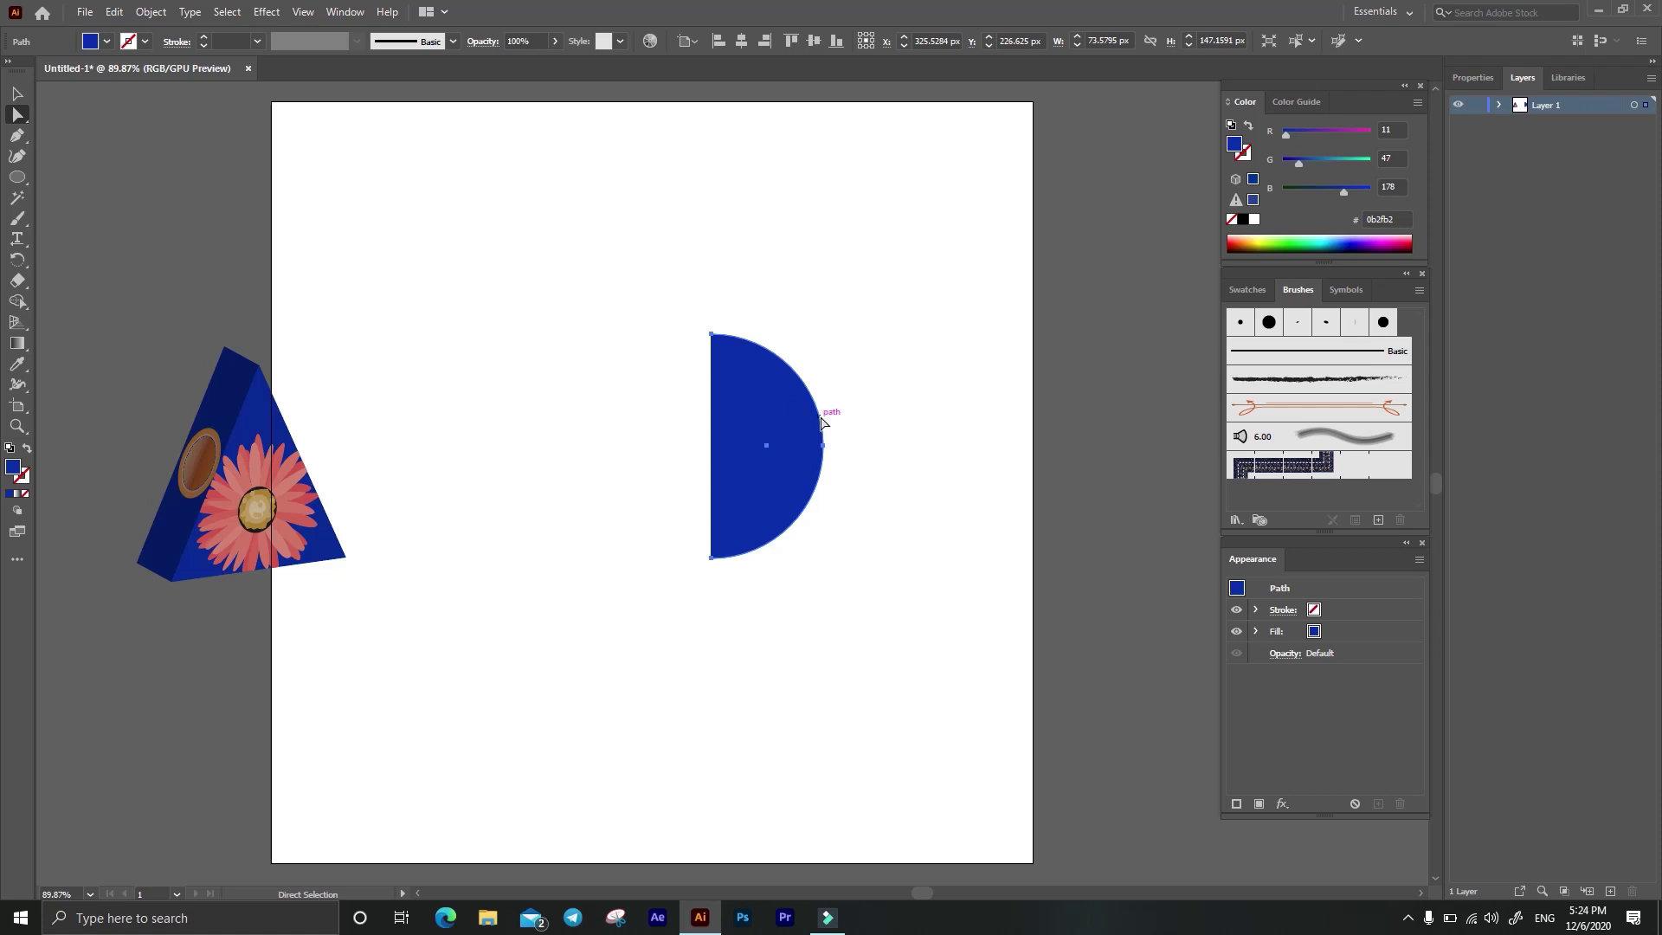
Step: Apply a 3D Revolve to the half circle and move its light source upper left
click(273, 12)
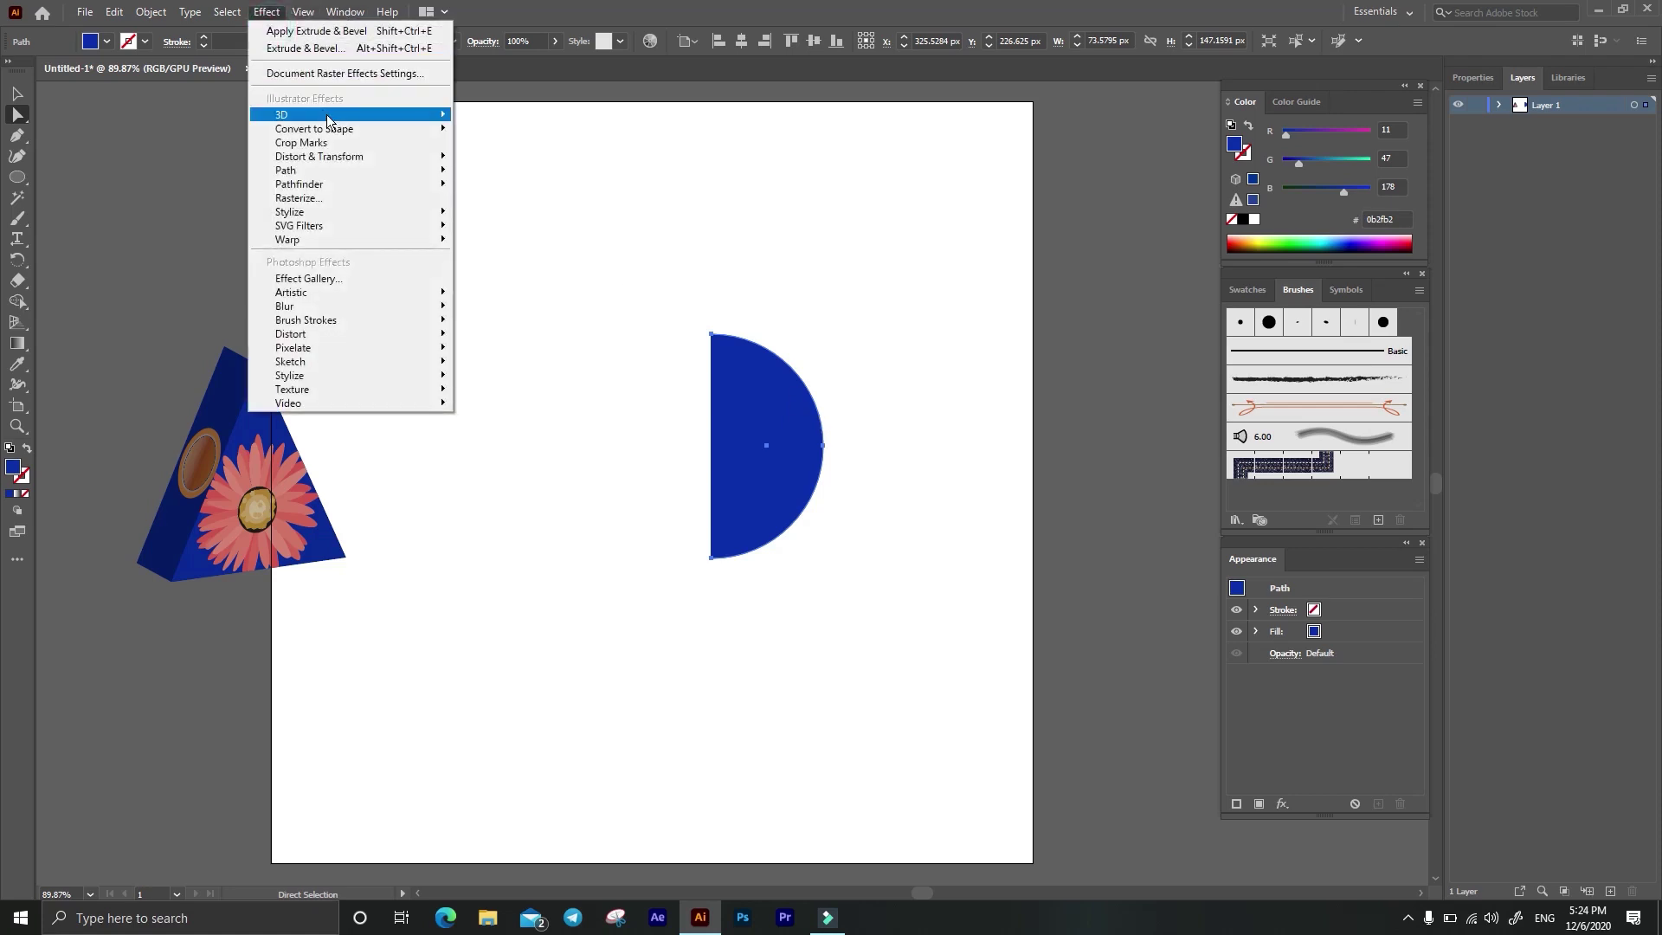
mouse_move(299, 114)
click(534, 132)
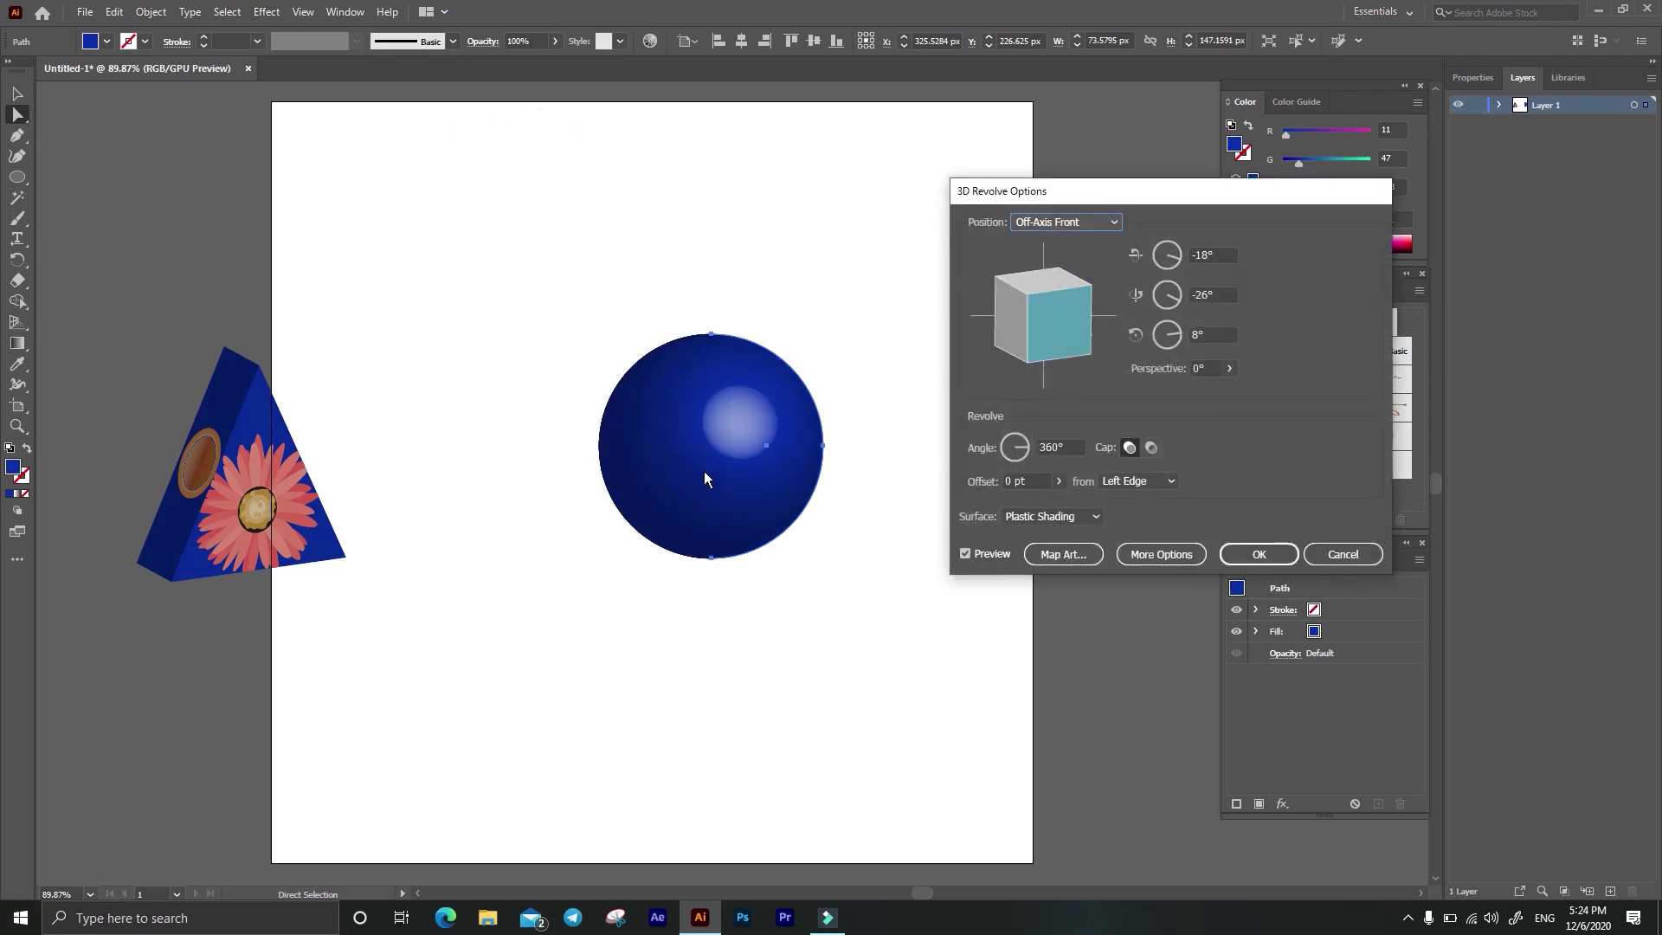
click(1160, 554)
click(997, 559)
drag(997, 560, 1006, 557)
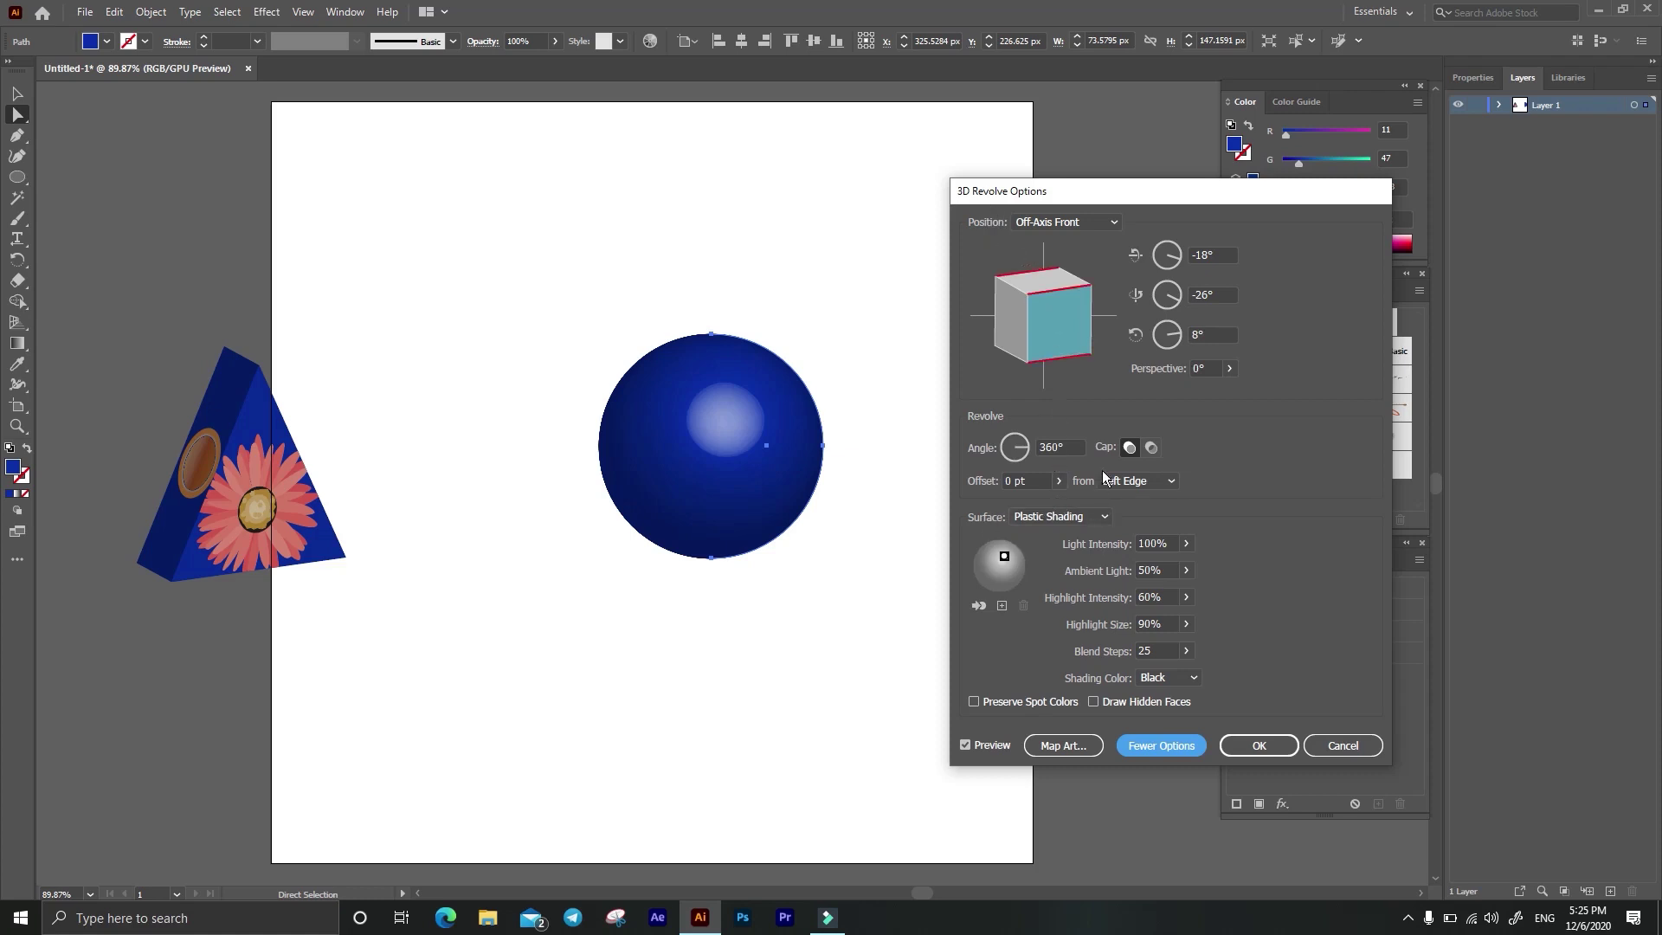
click(1152, 483)
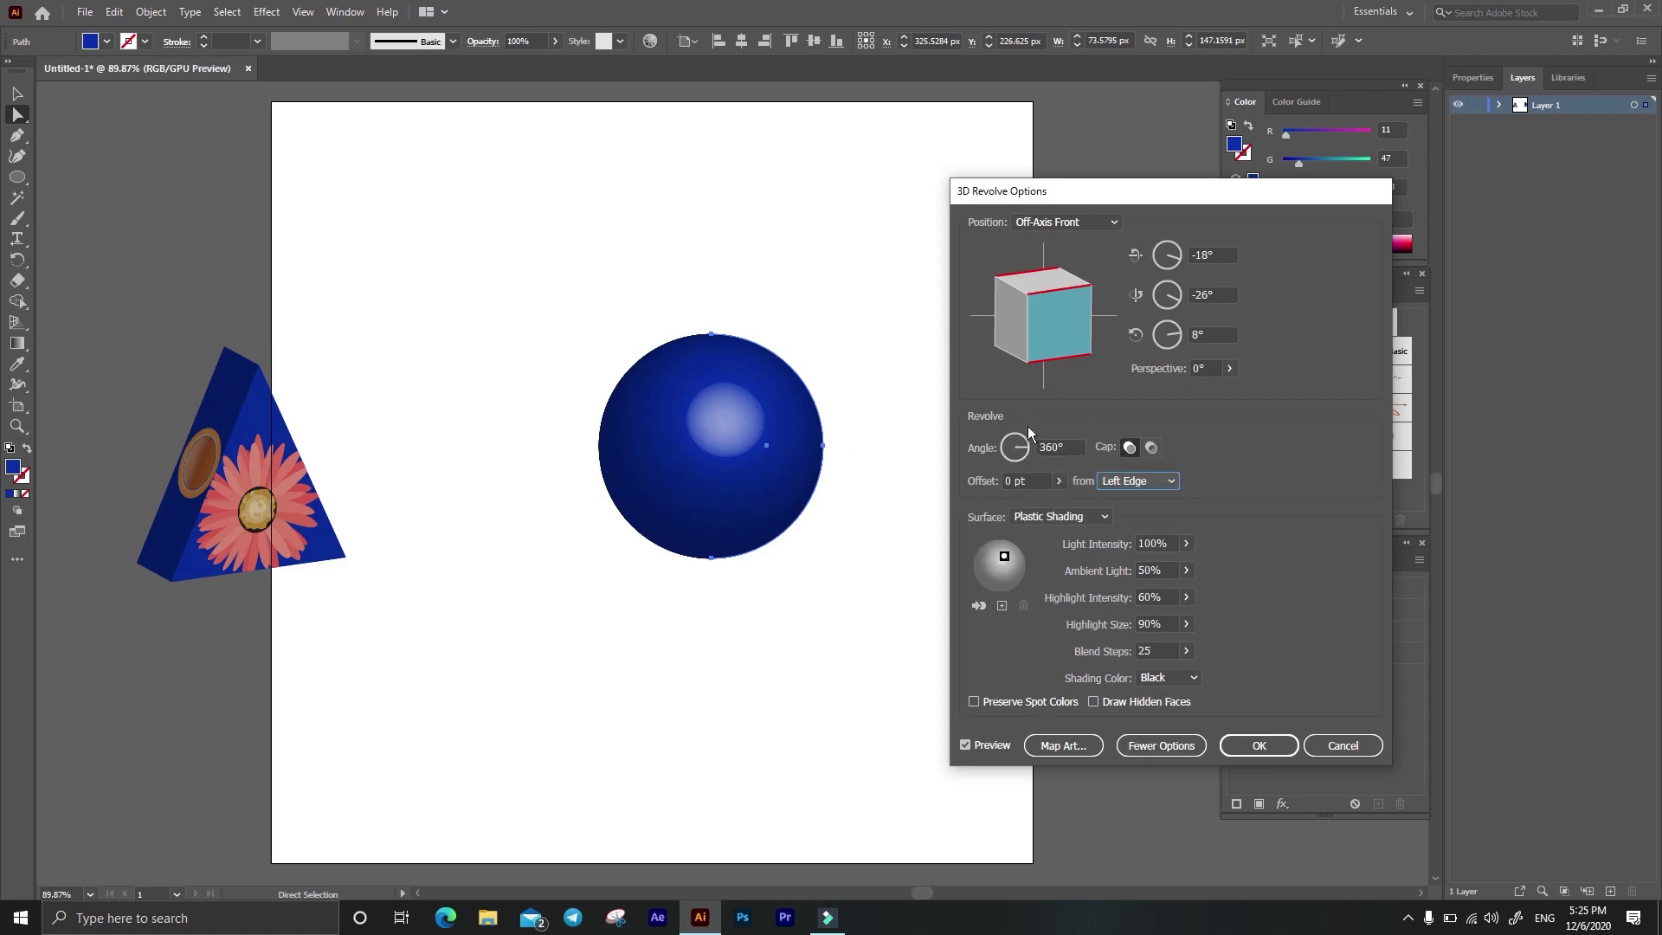
click(1074, 444)
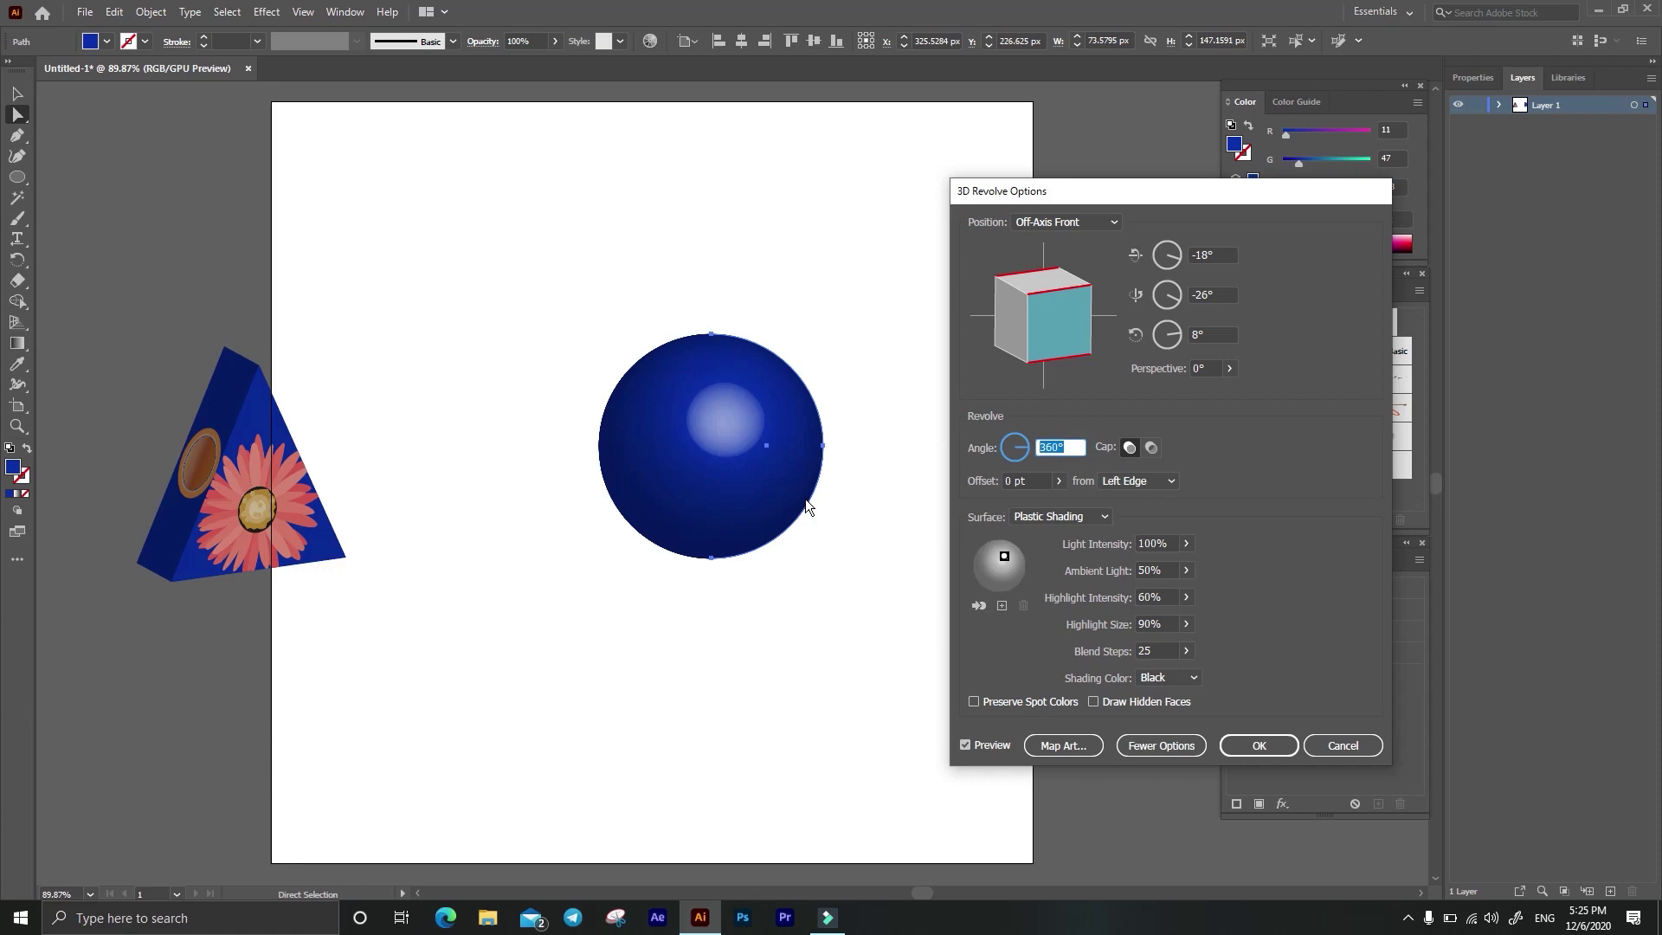
Step: Preview a 180° revolve, tilt the rotation cube, then restore the angle to 360°
text(15)
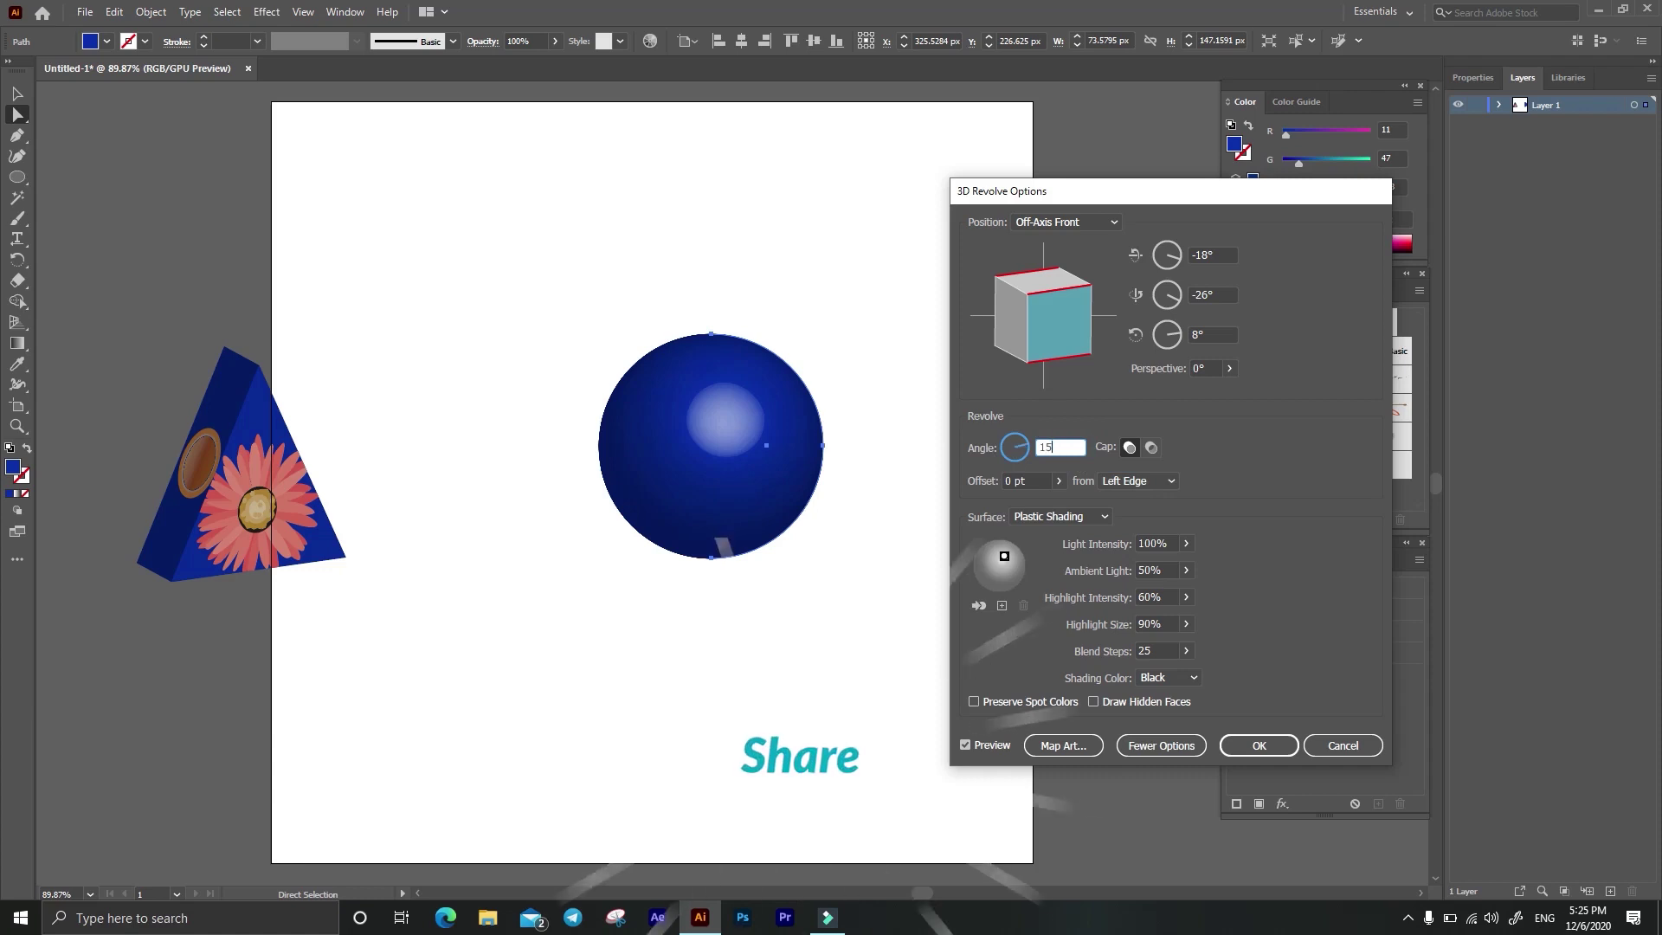
text(80)
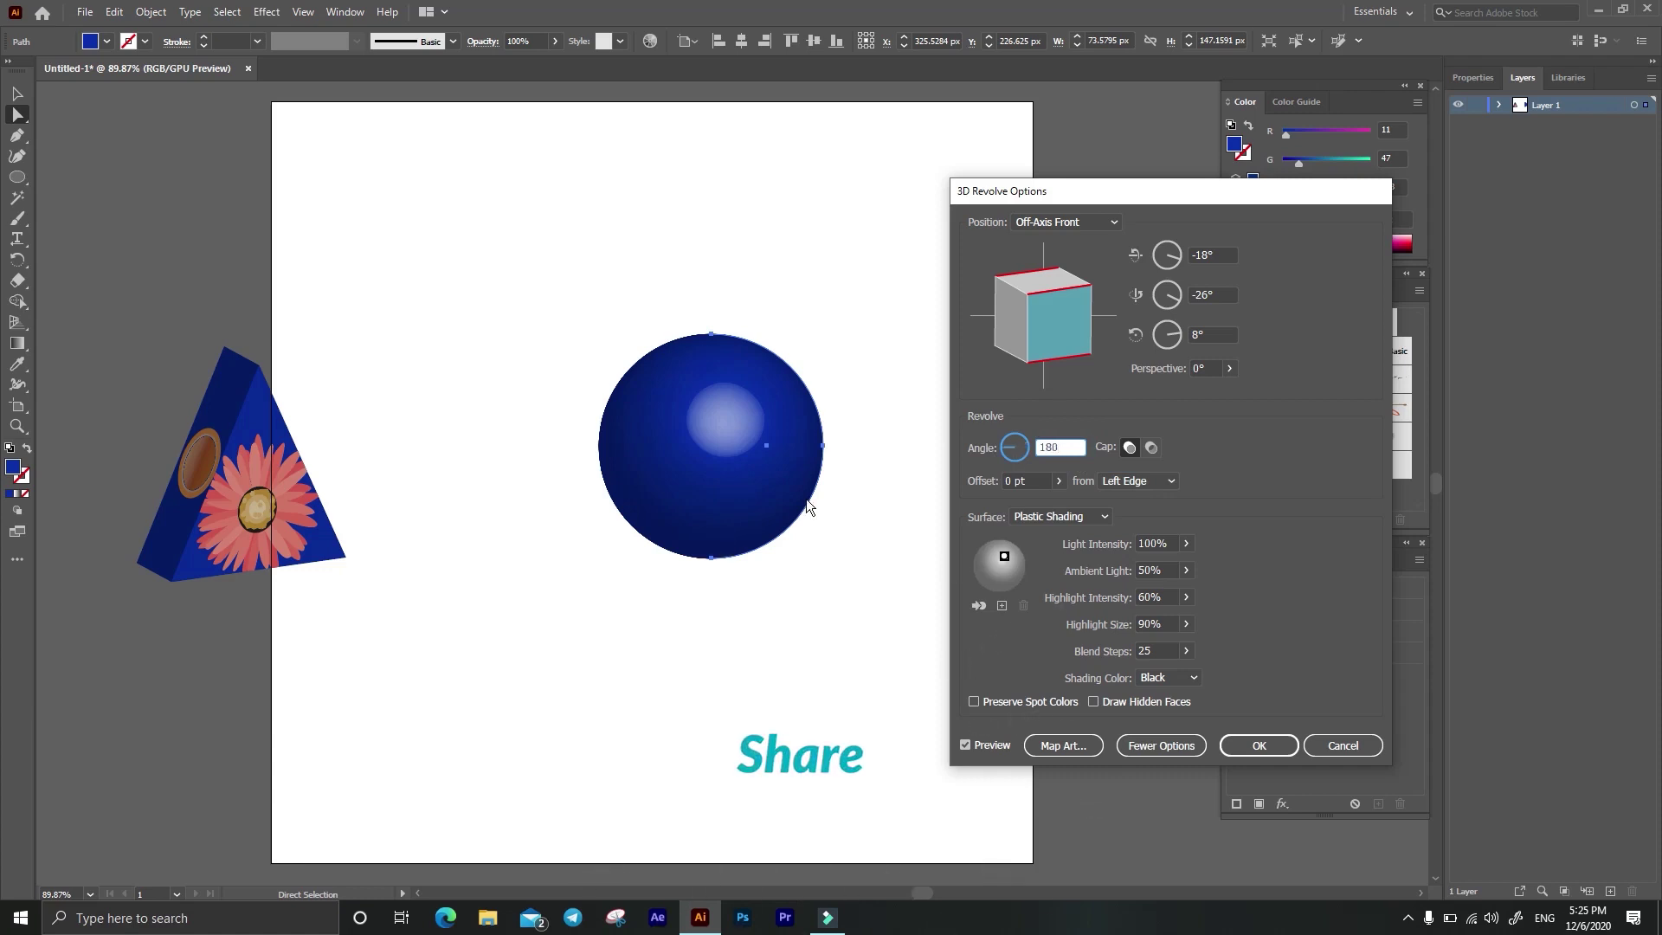
click(967, 744)
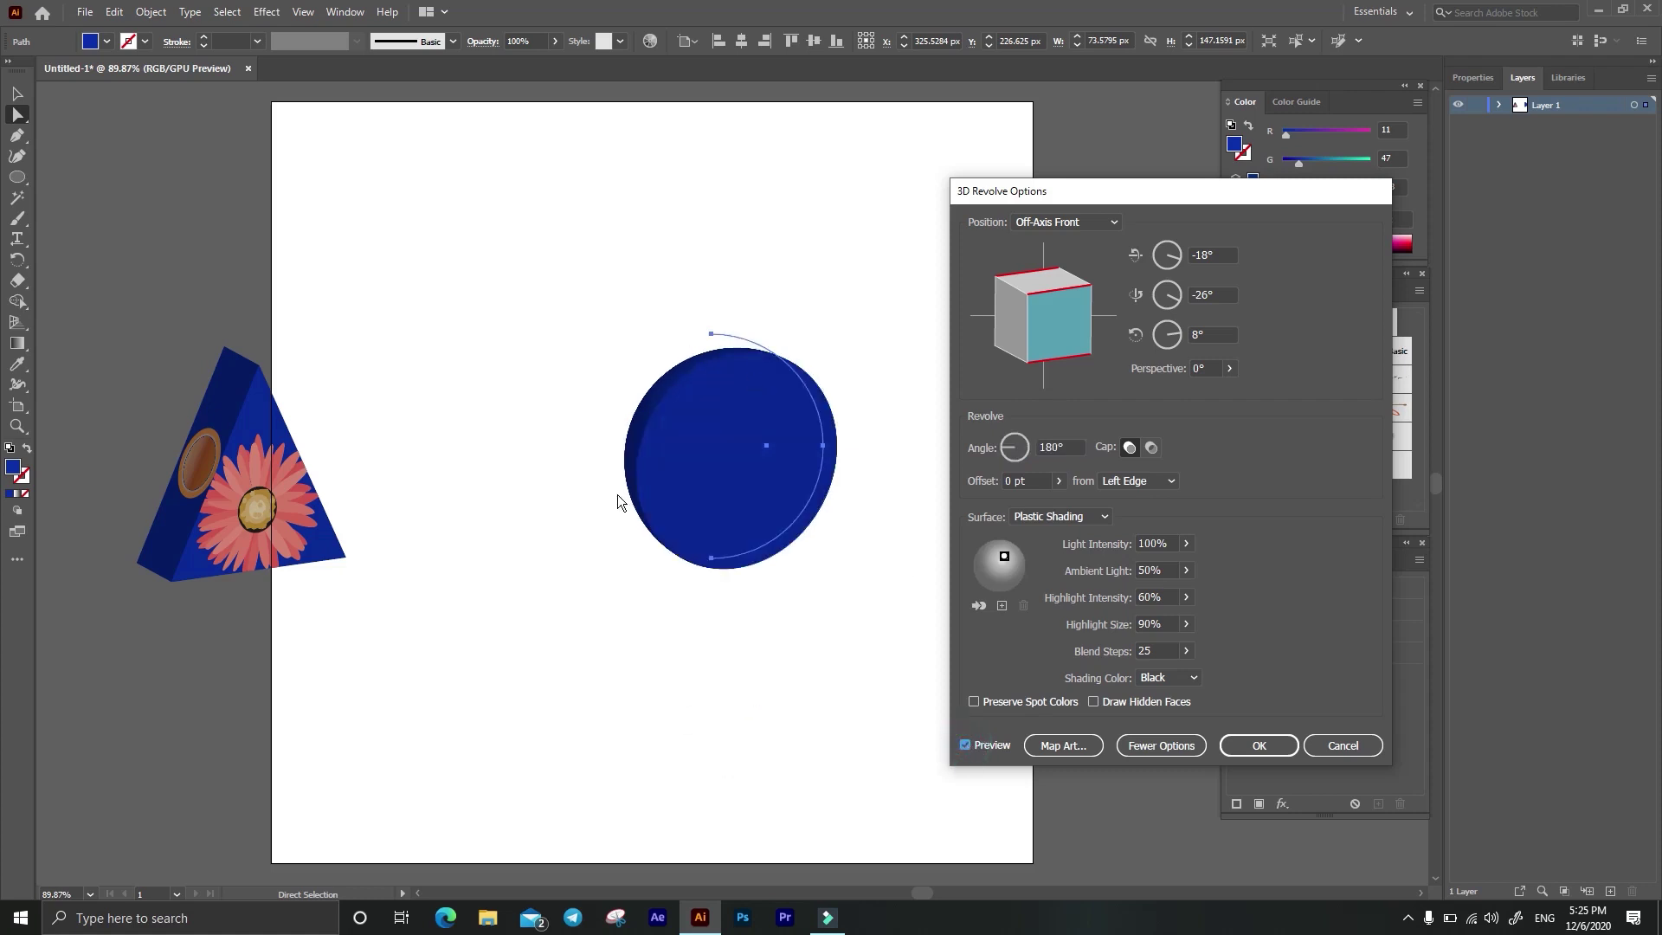
mouse_move(1043, 312)
mouse_down()
mouse_move(1061, 344)
mouse_move(1041, 328)
mouse_up()
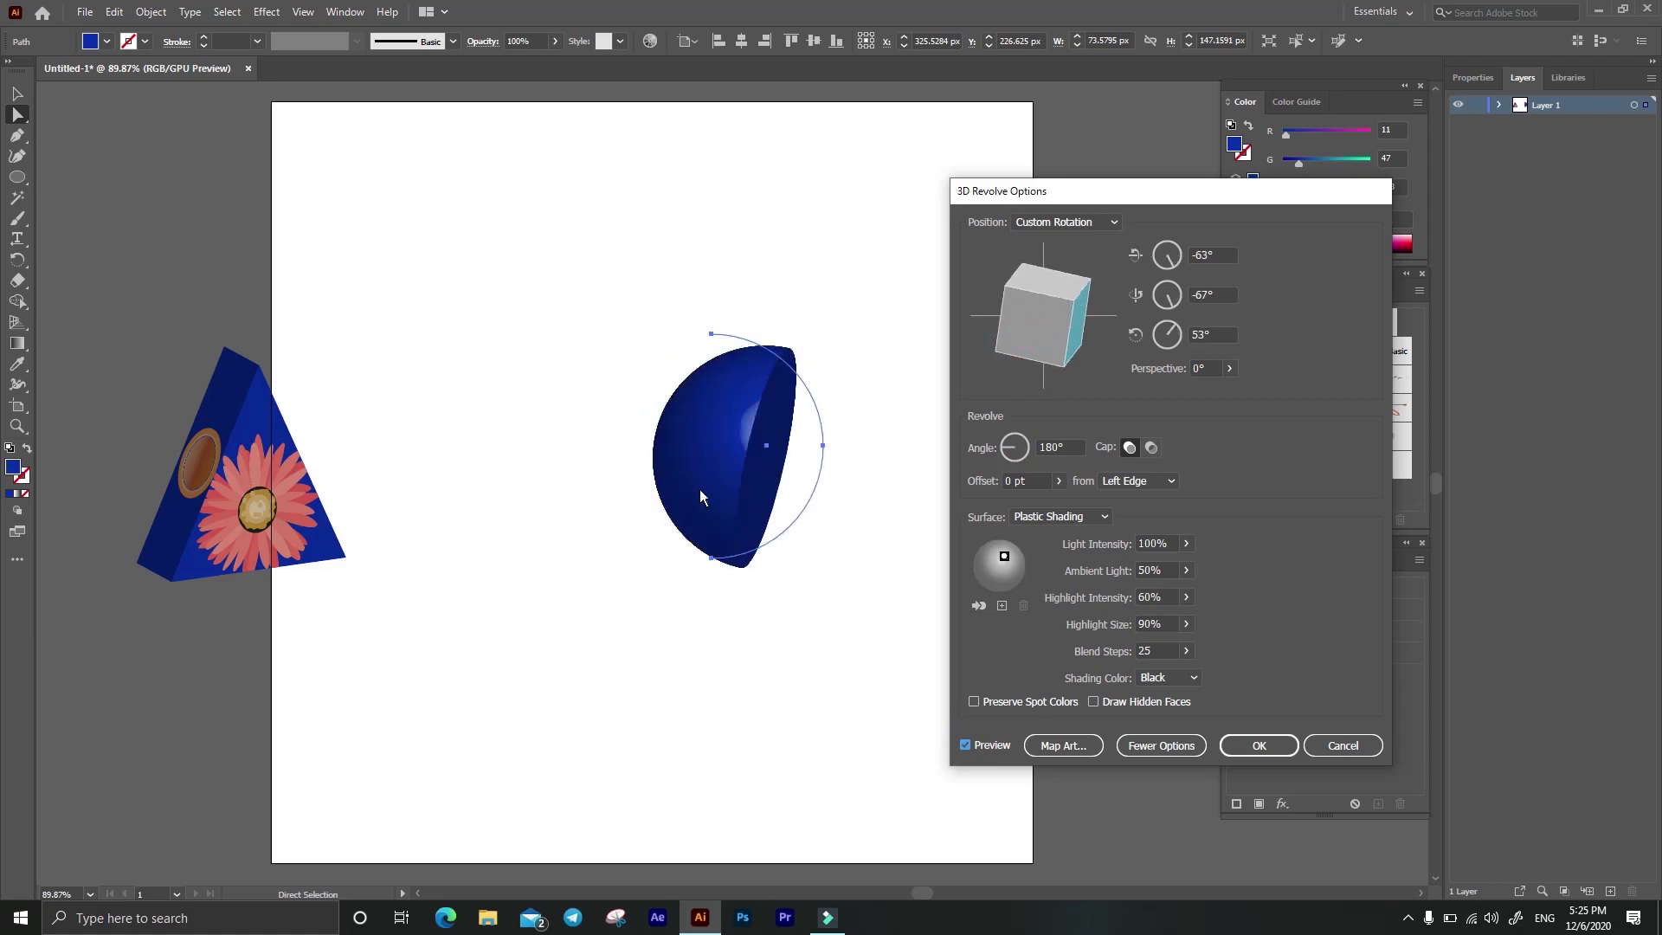
click(967, 449)
text(350)
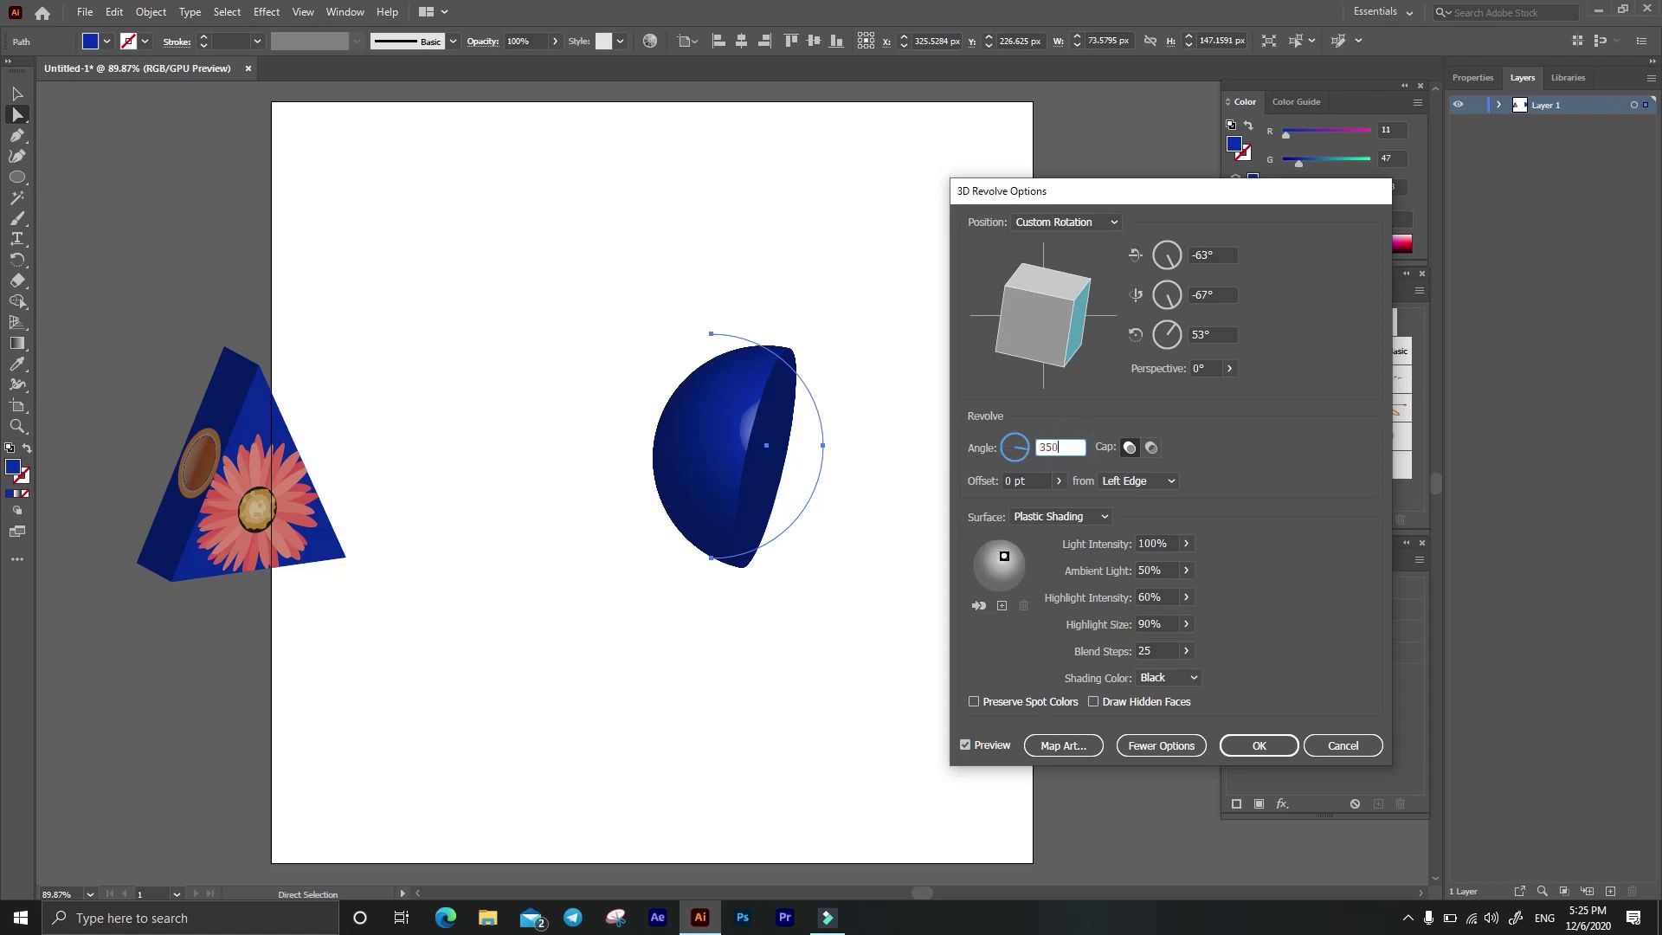
key(BackSpace)
key(BackSpace)
text(60)
click(1043, 486)
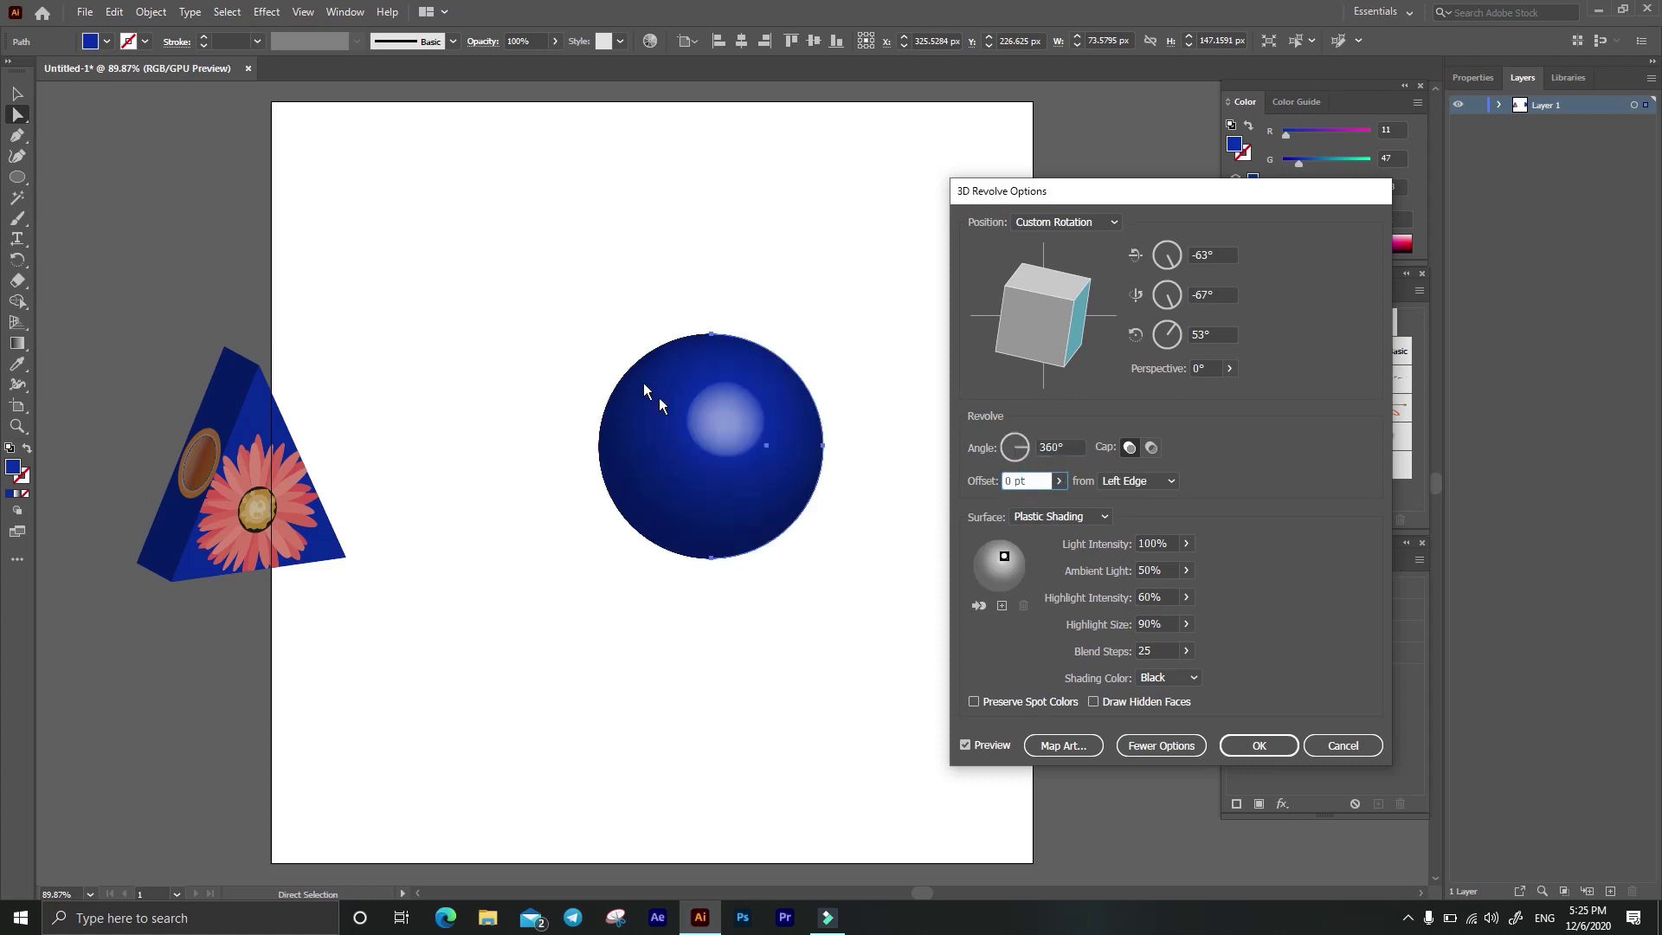
Step: Toggle the revolve cap, add an offset to form a ring, and rotate it
click(1151, 448)
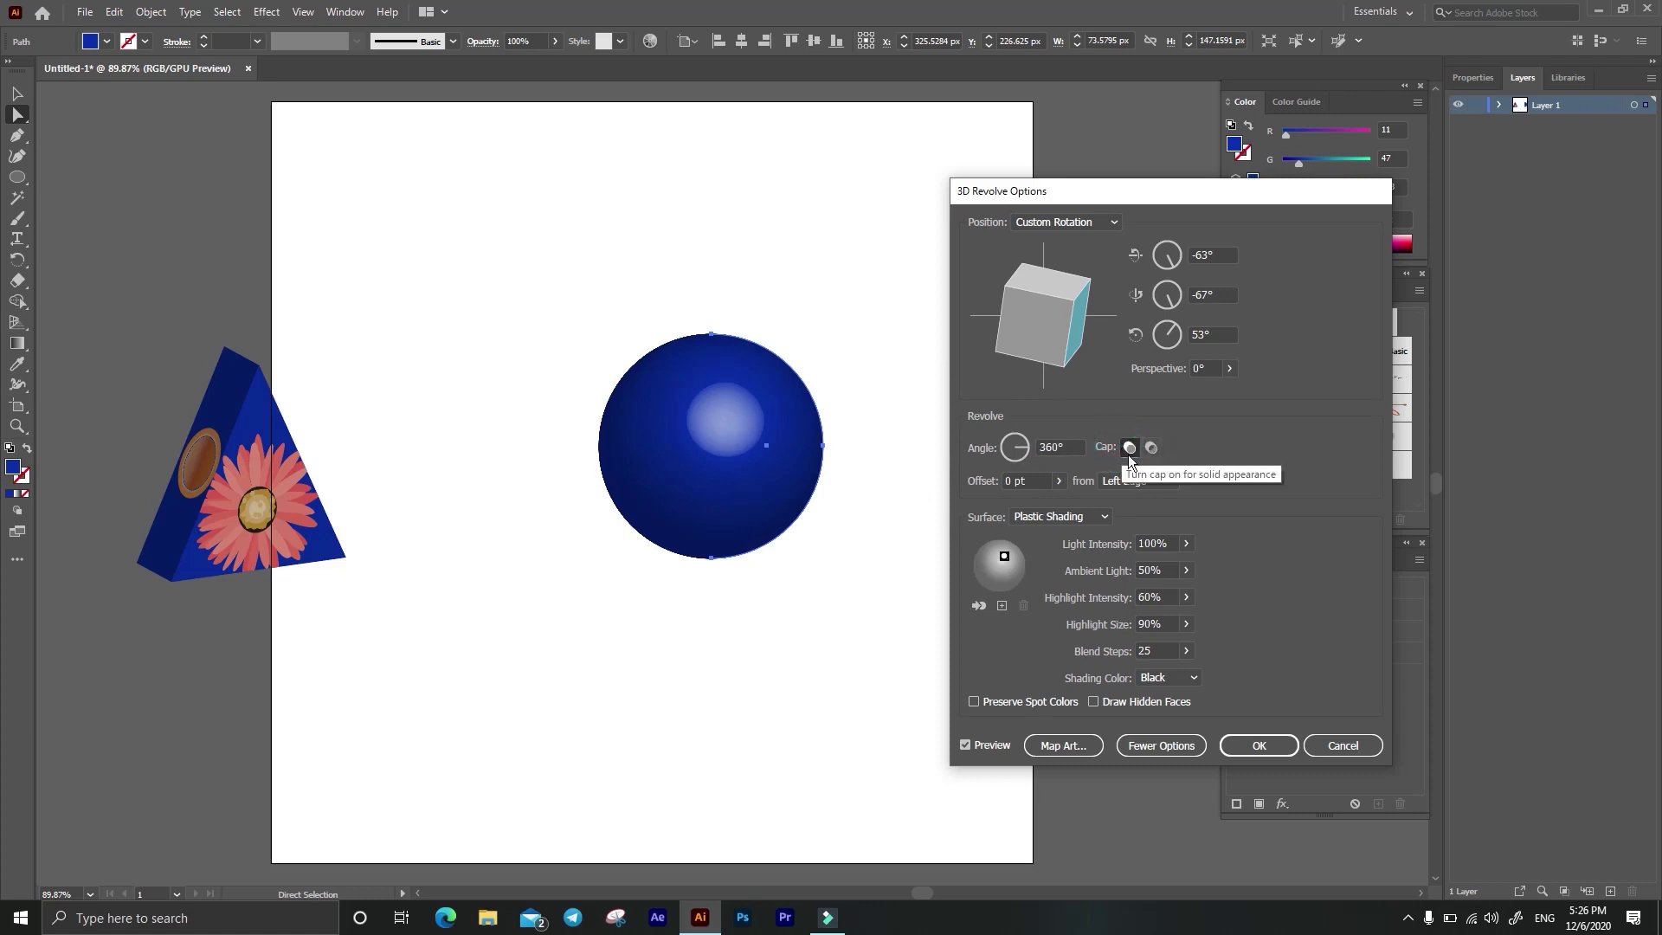
click(1061, 481)
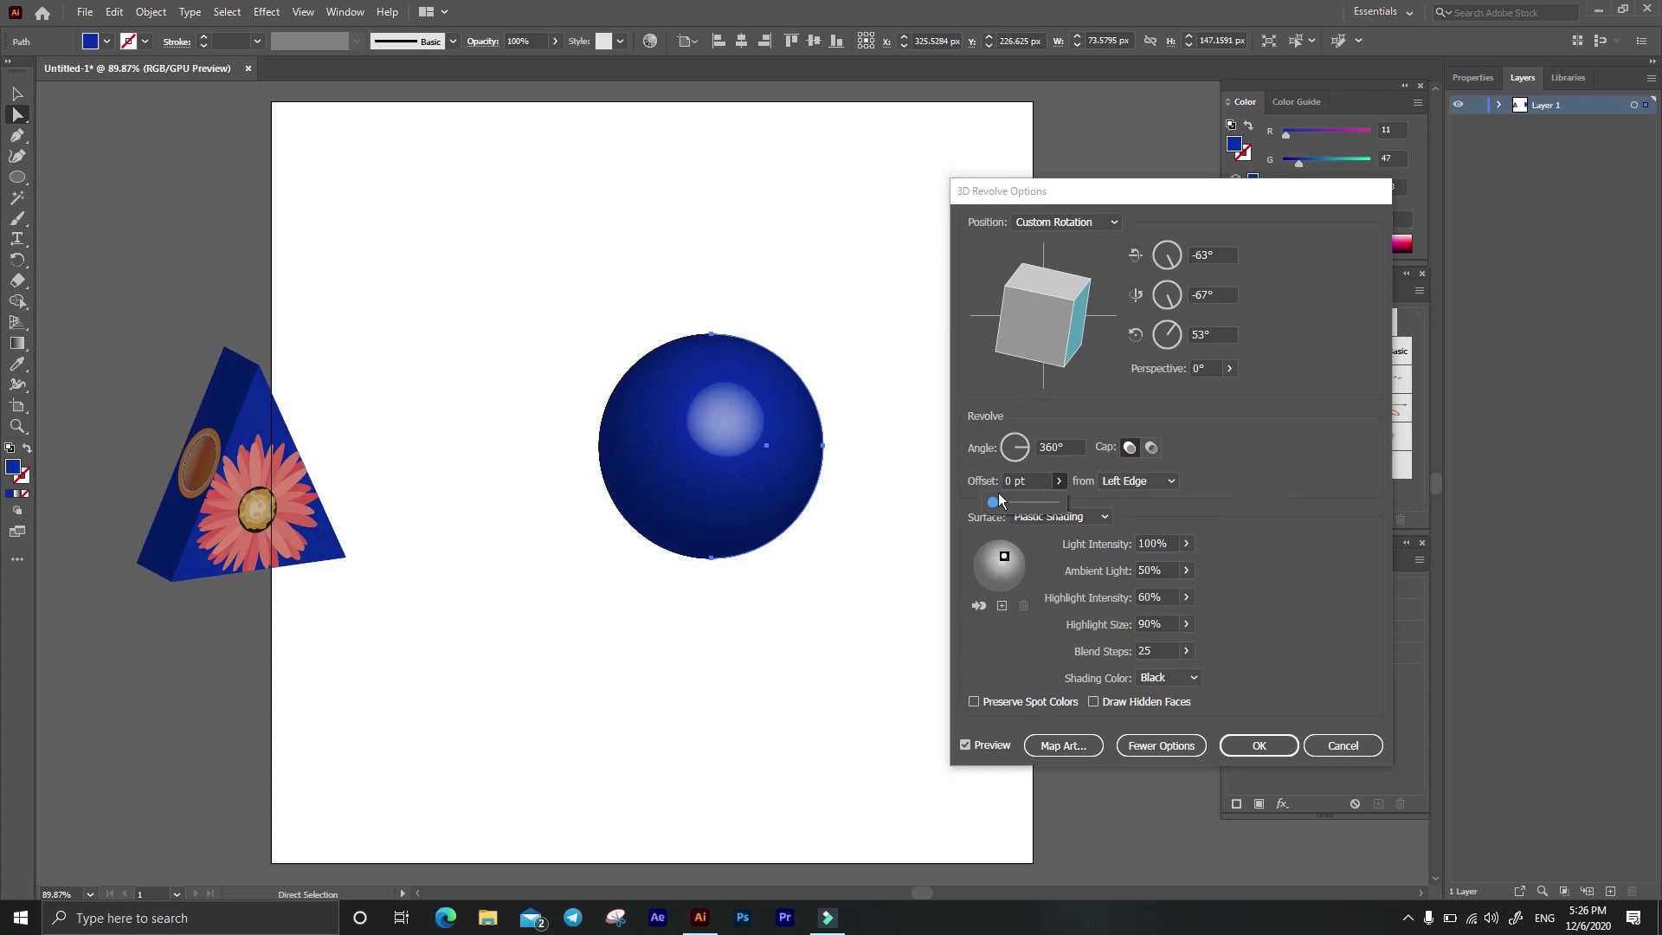
drag(994, 504, 998, 503)
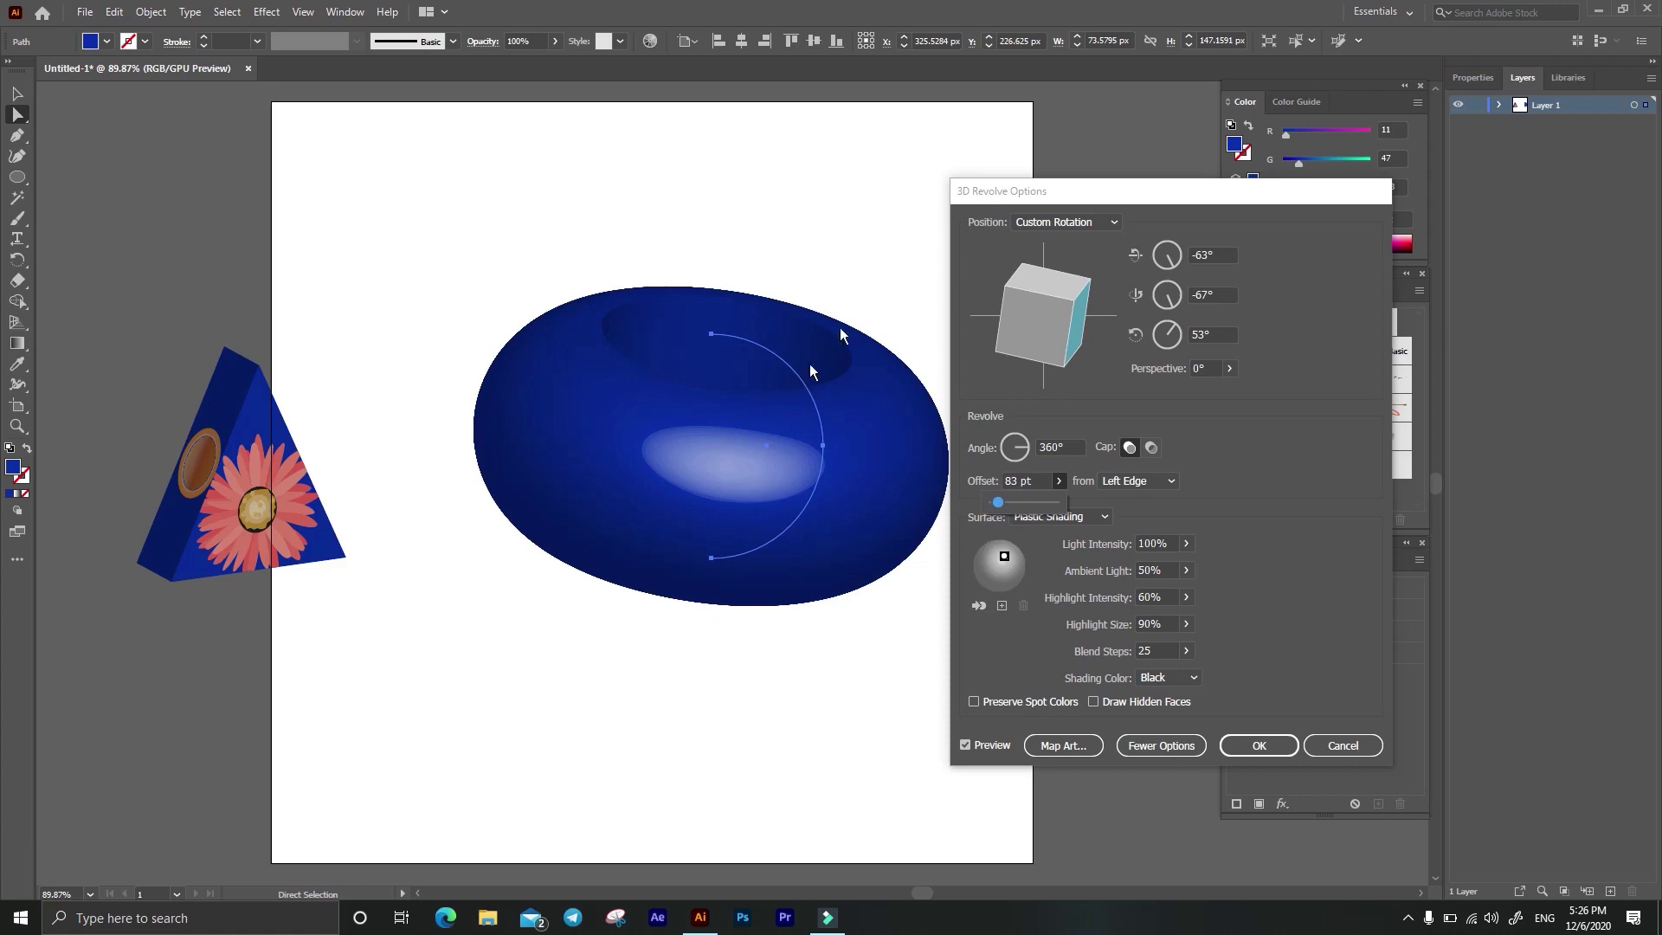
mouse_move(1066, 311)
mouse_down()
mouse_move(1011, 307)
mouse_move(1045, 292)
mouse_move(1042, 315)
mouse_up()
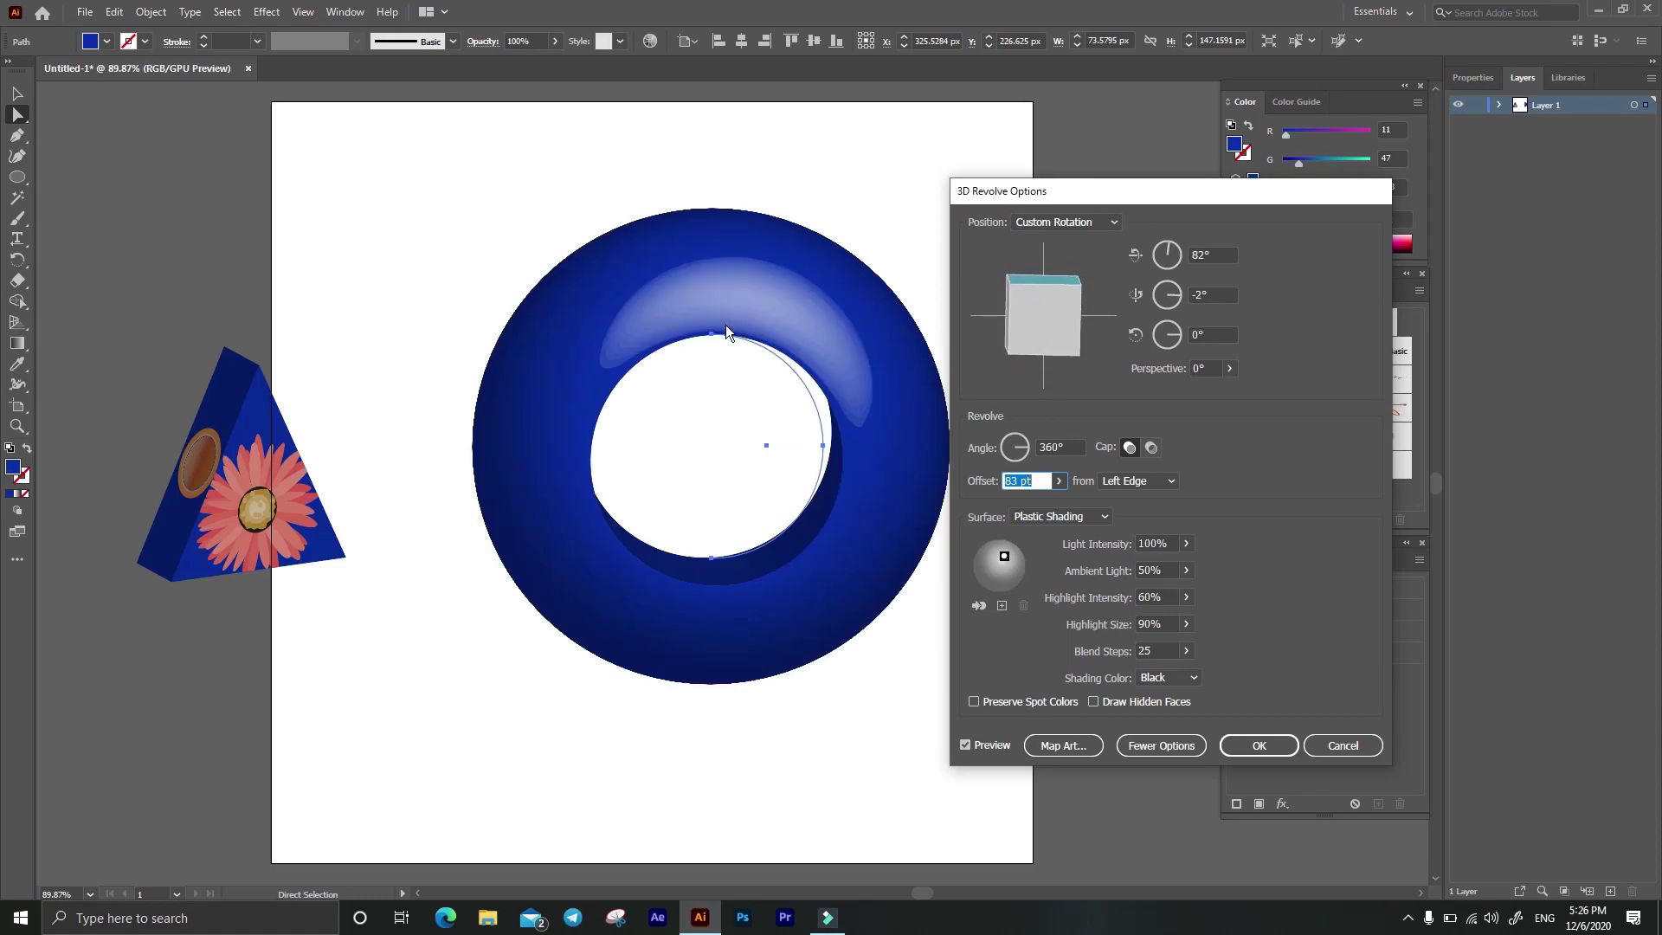
drag(1043, 312, 1033, 314)
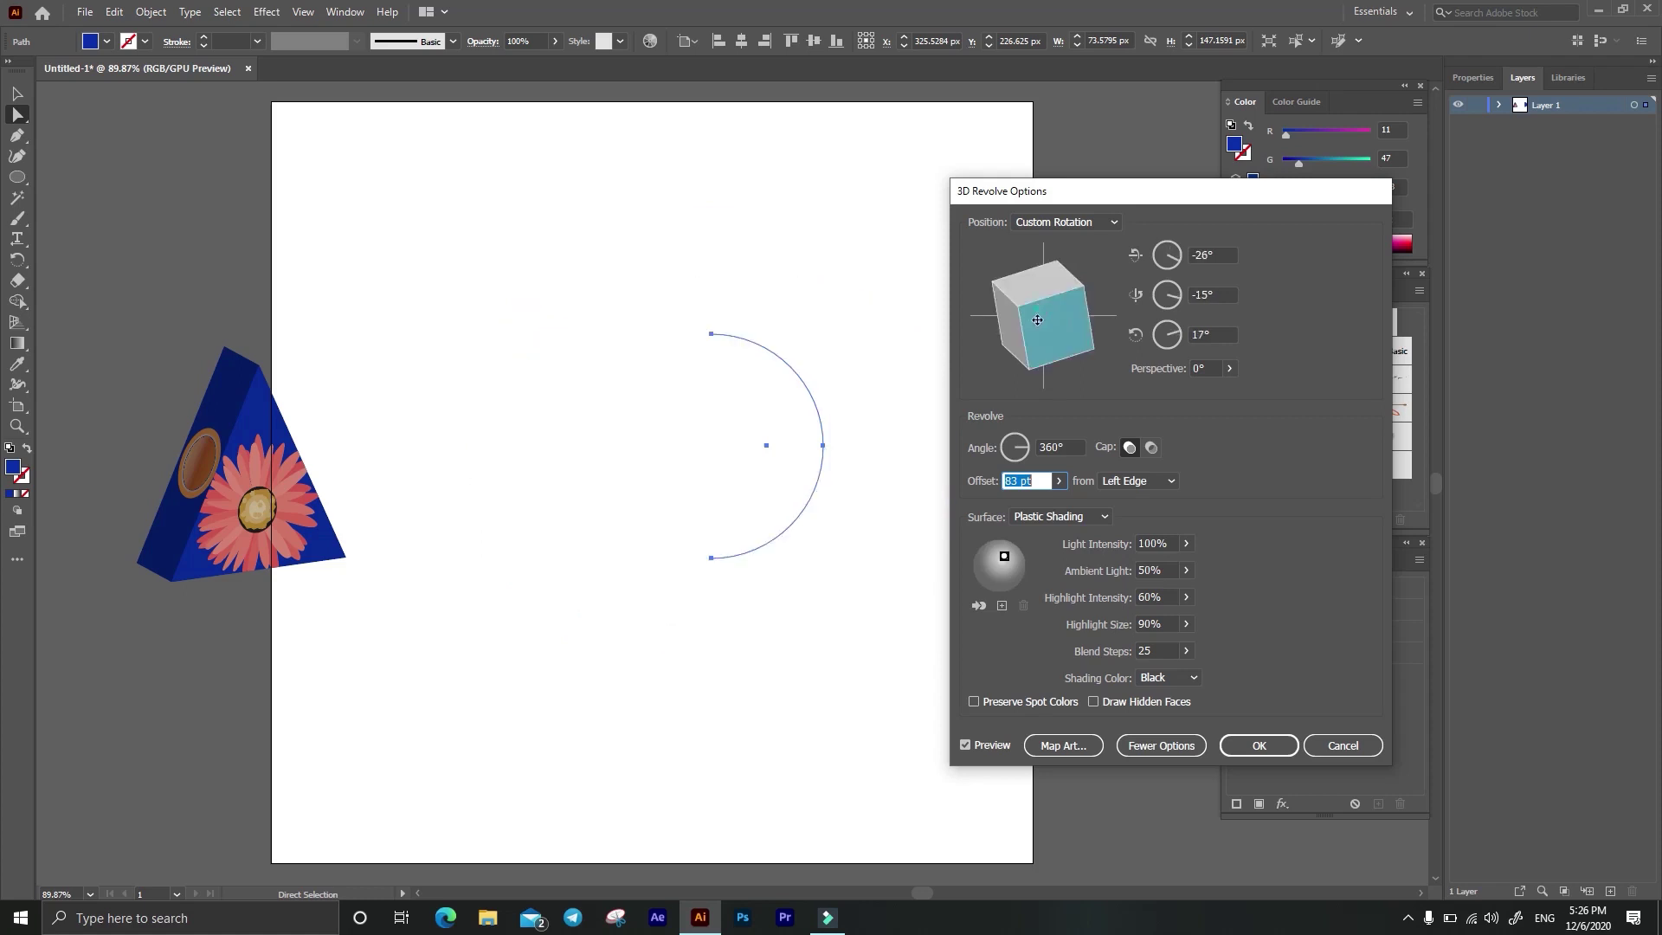
Step: Widen the ring to a 208 pt offset measured from the Right Edge
click(1057, 480)
mouse_move(995, 502)
mouse_down()
mouse_move(1032, 502)
mouse_move(1004, 509)
mouse_up()
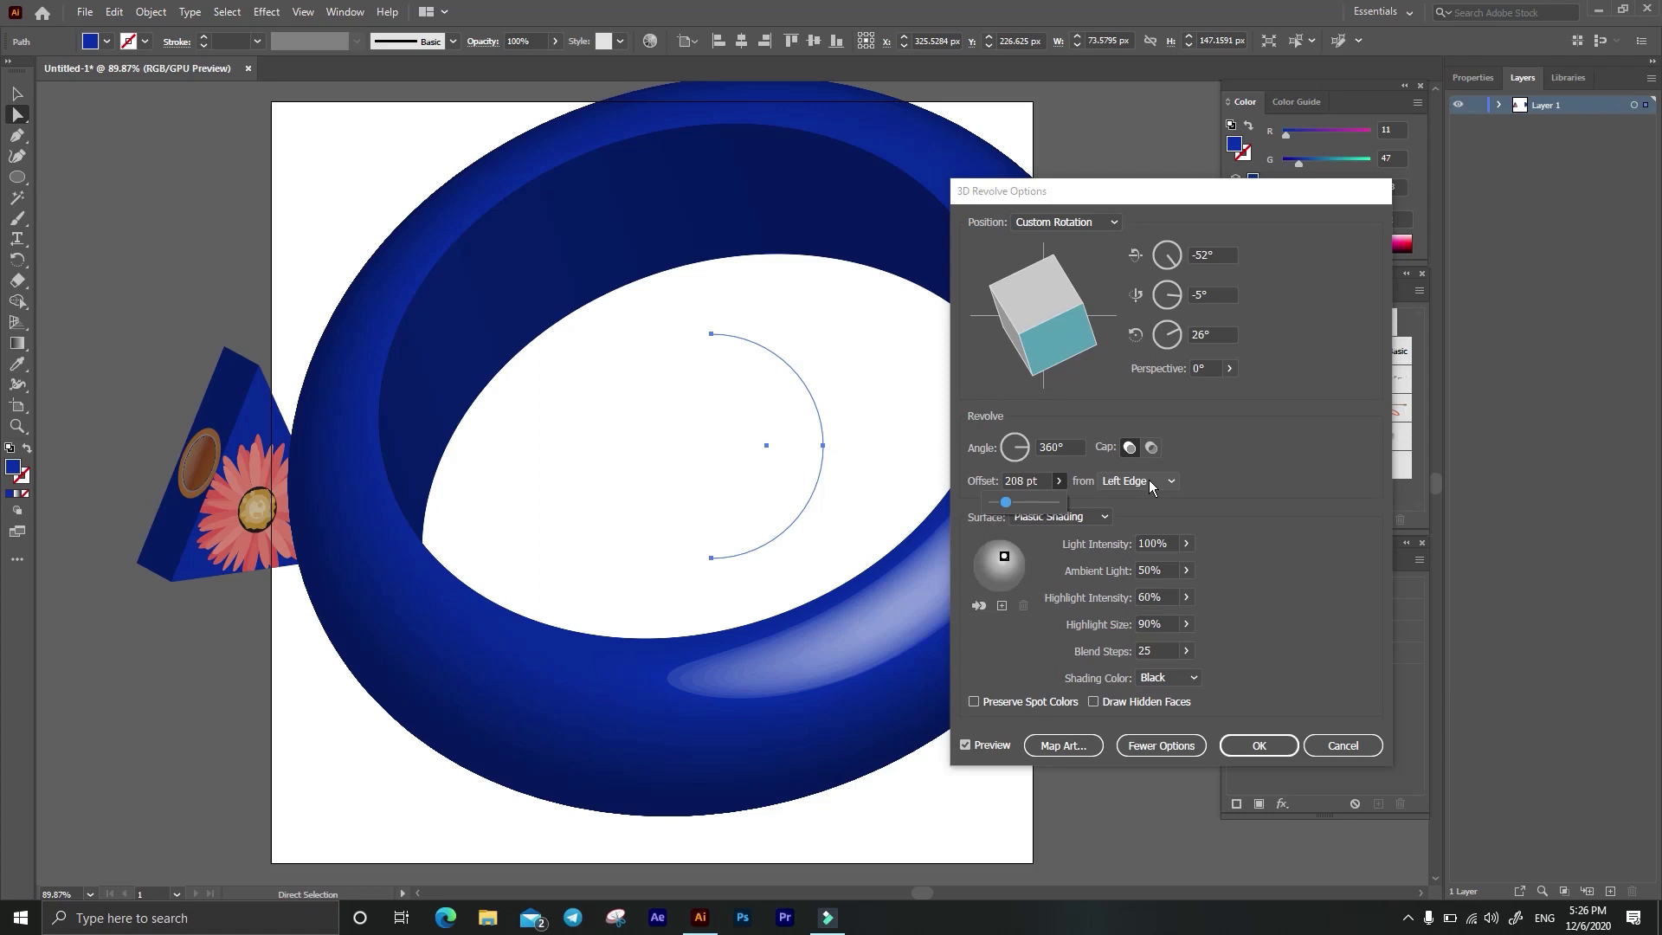
click(1149, 479)
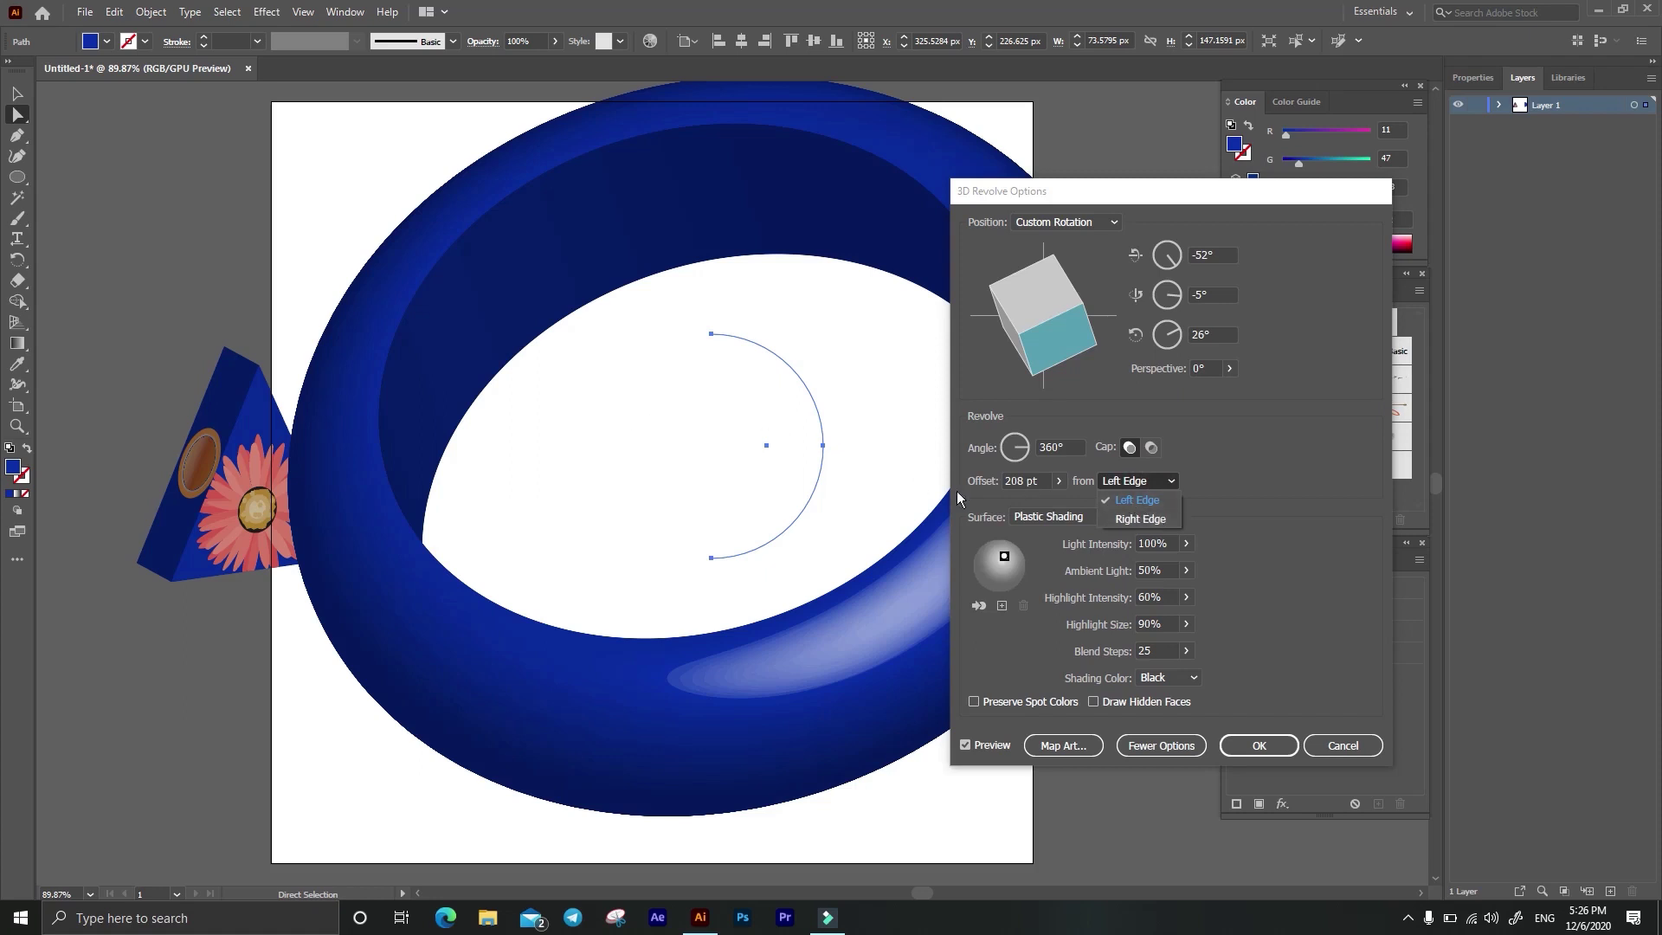
click(1112, 518)
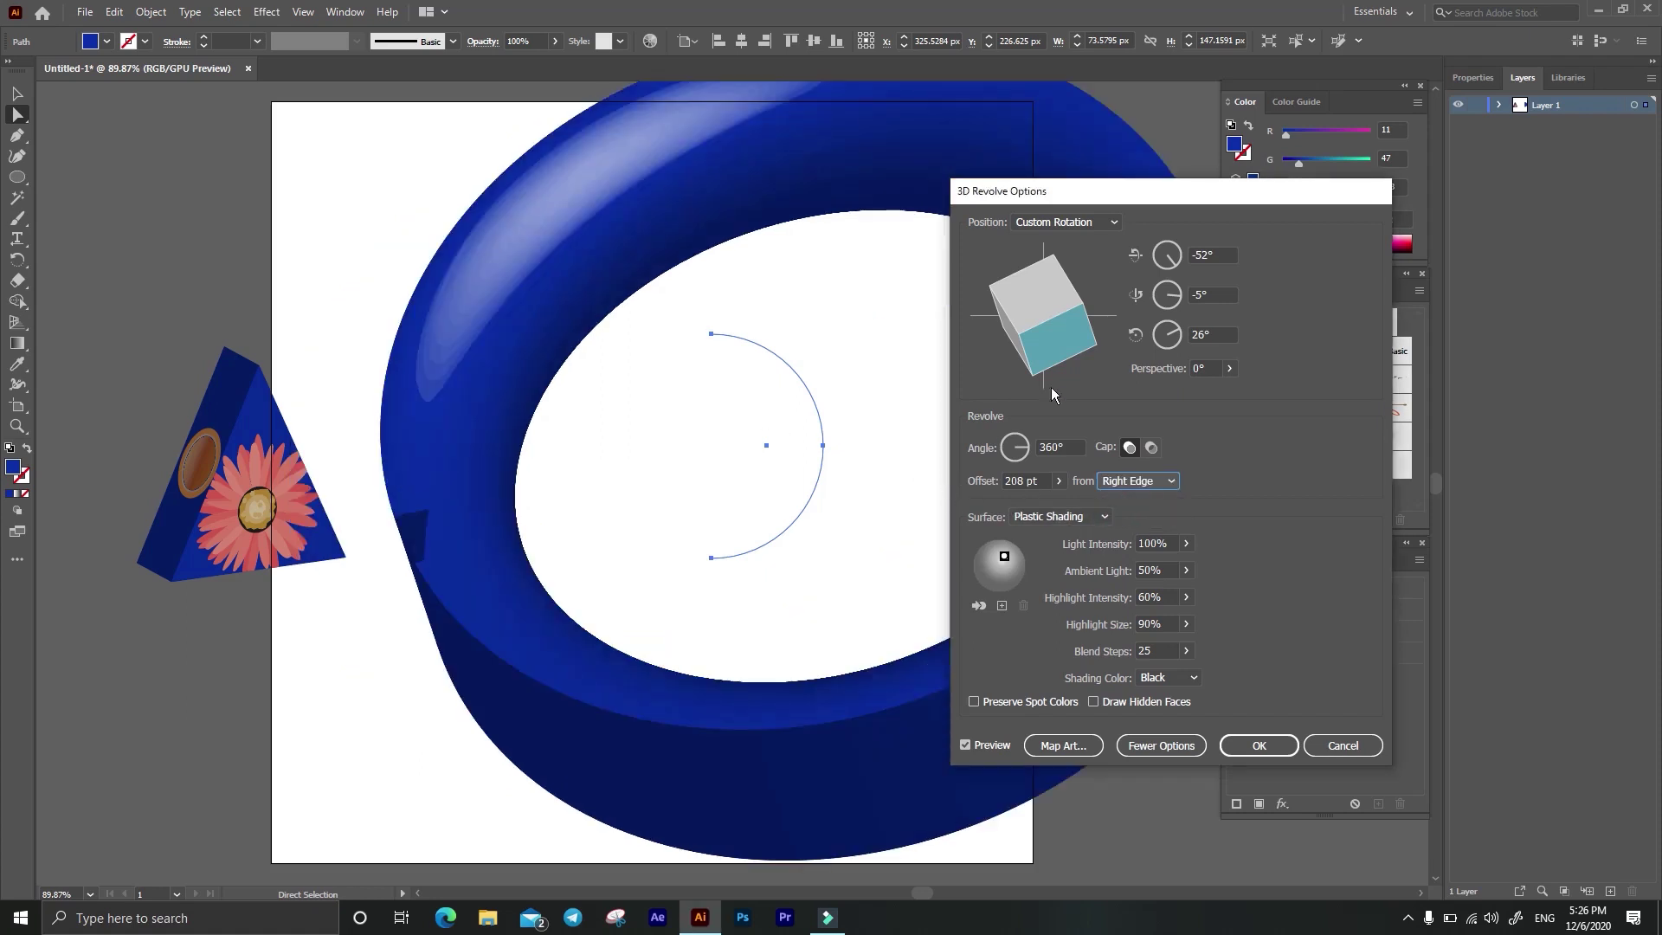
Step: Reduce the revolve offset to 28 pt for a thicker tube
click(1057, 483)
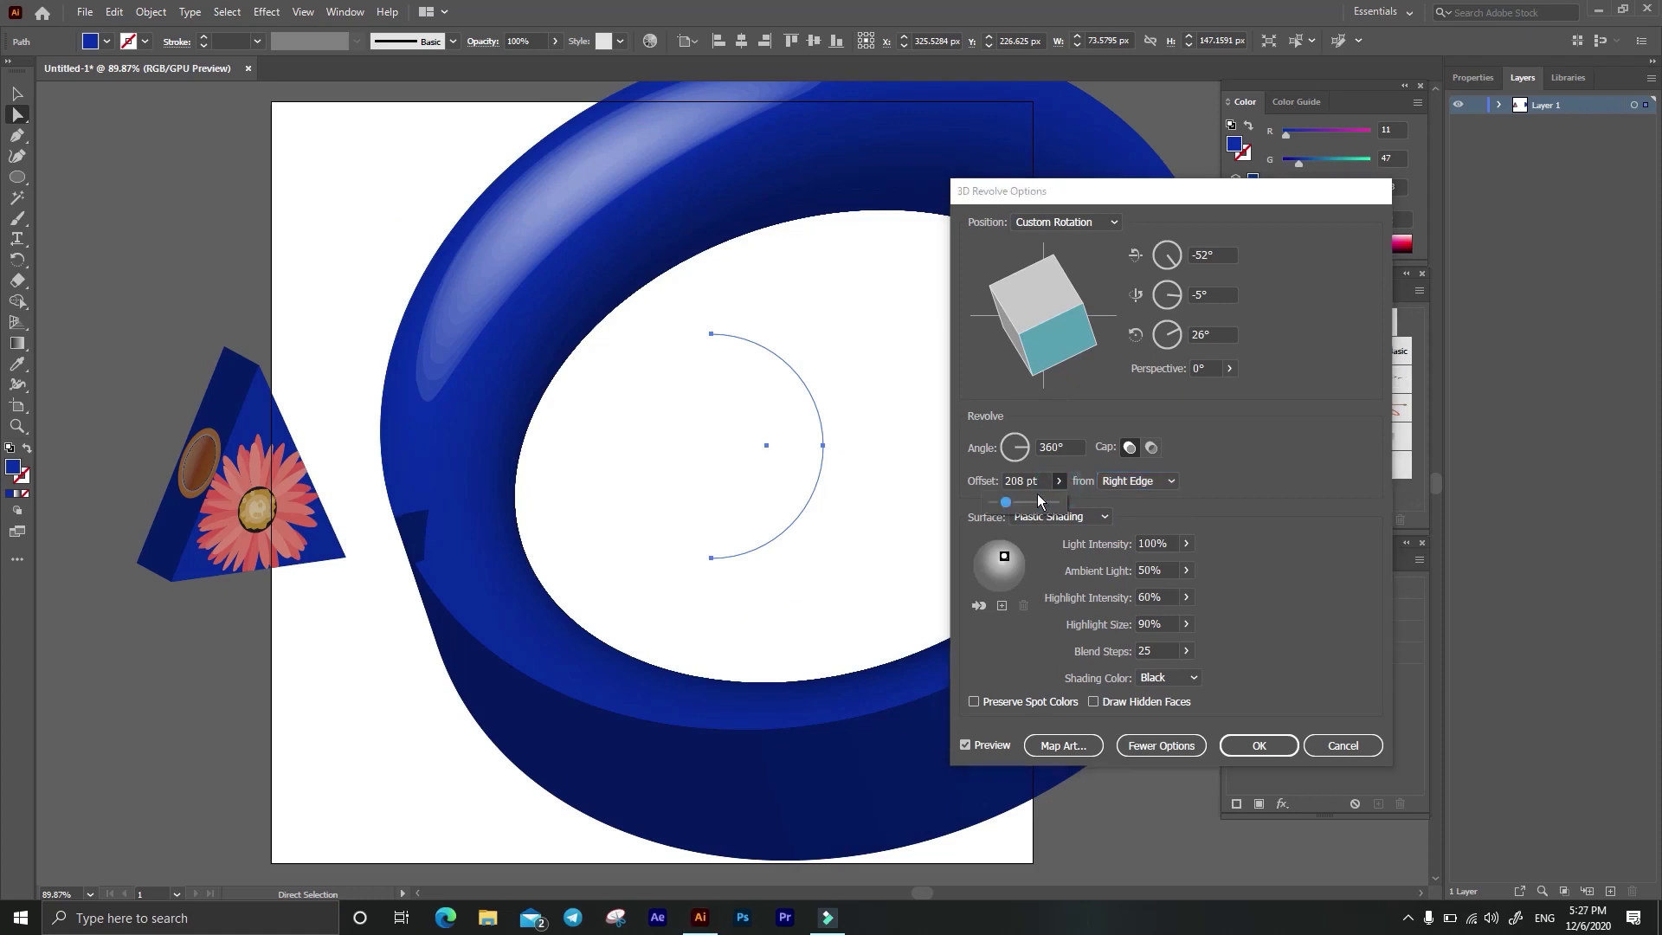
click(1002, 509)
click(1032, 482)
click(1057, 481)
drag(1007, 503, 994, 504)
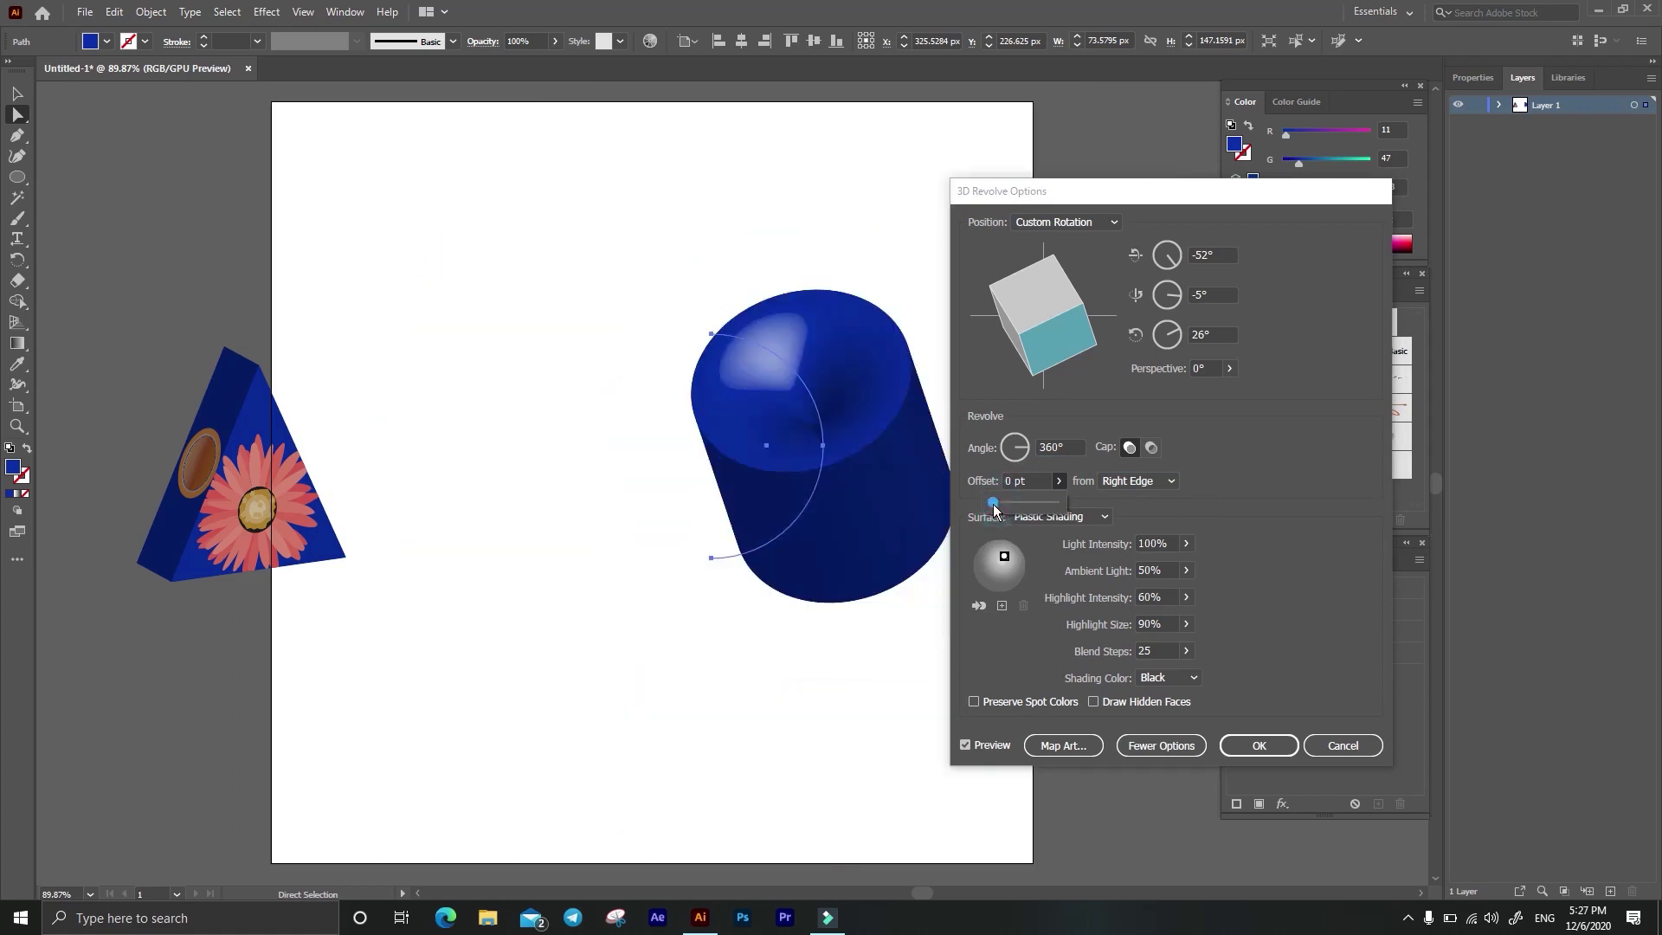
Step: Rotate the tube to -63°, 14°, -8° and show the Position presets
mouse_move(1061, 329)
mouse_down()
mouse_move(1049, 349)
mouse_move(1028, 343)
mouse_up()
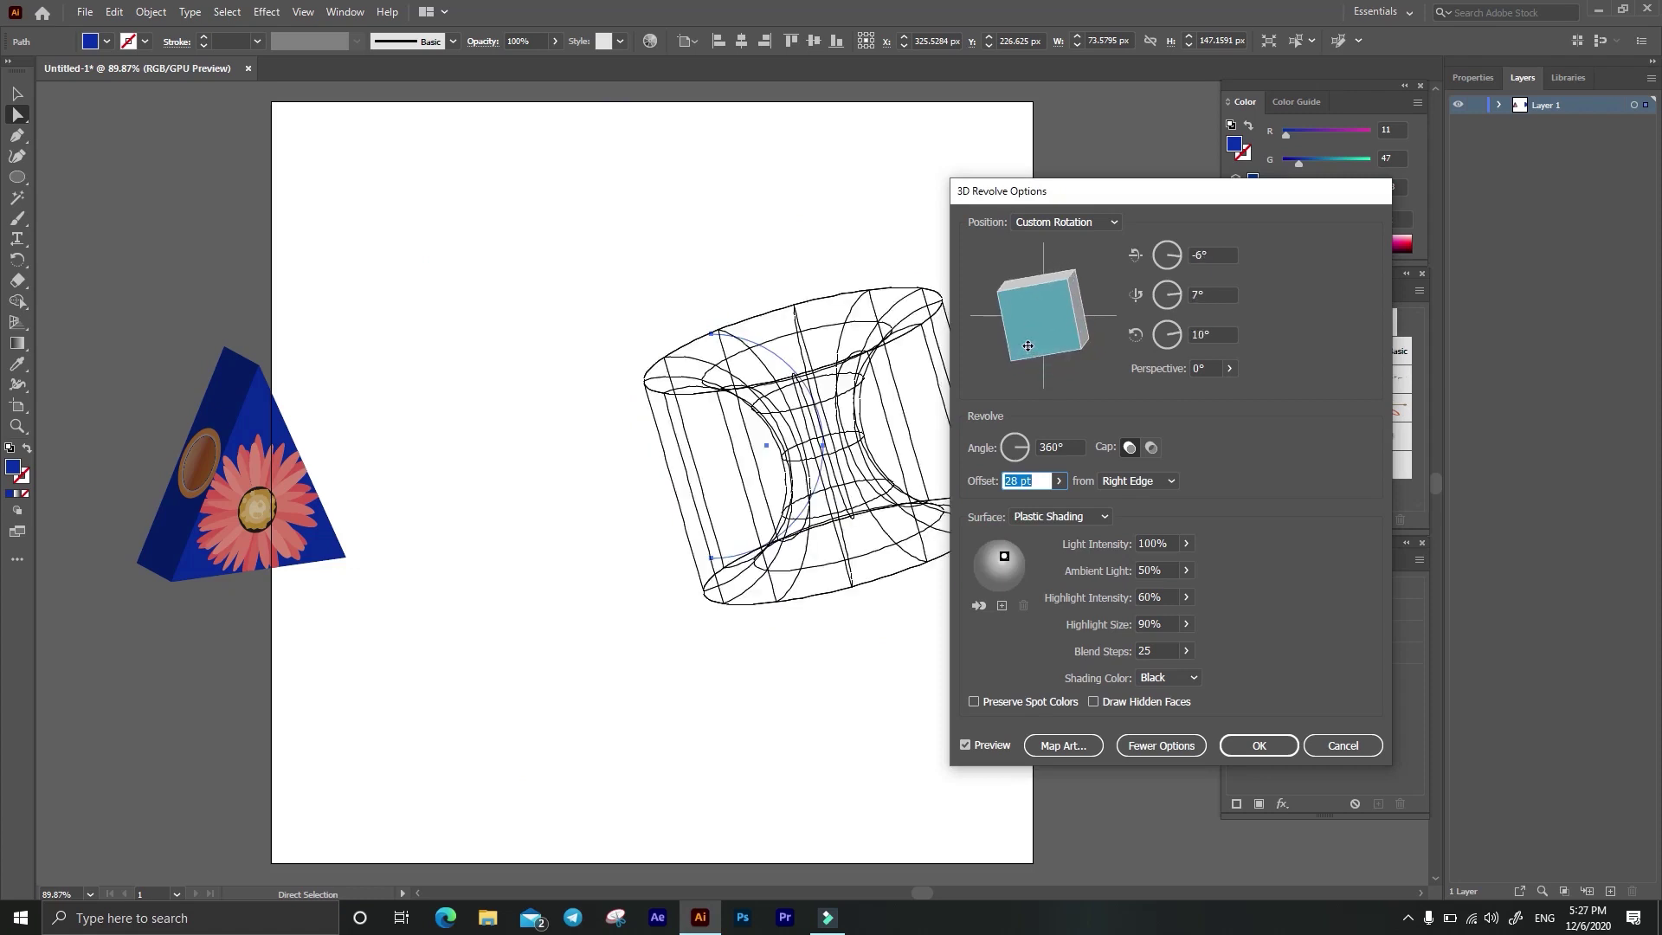
drag(1095, 287, 882, 442)
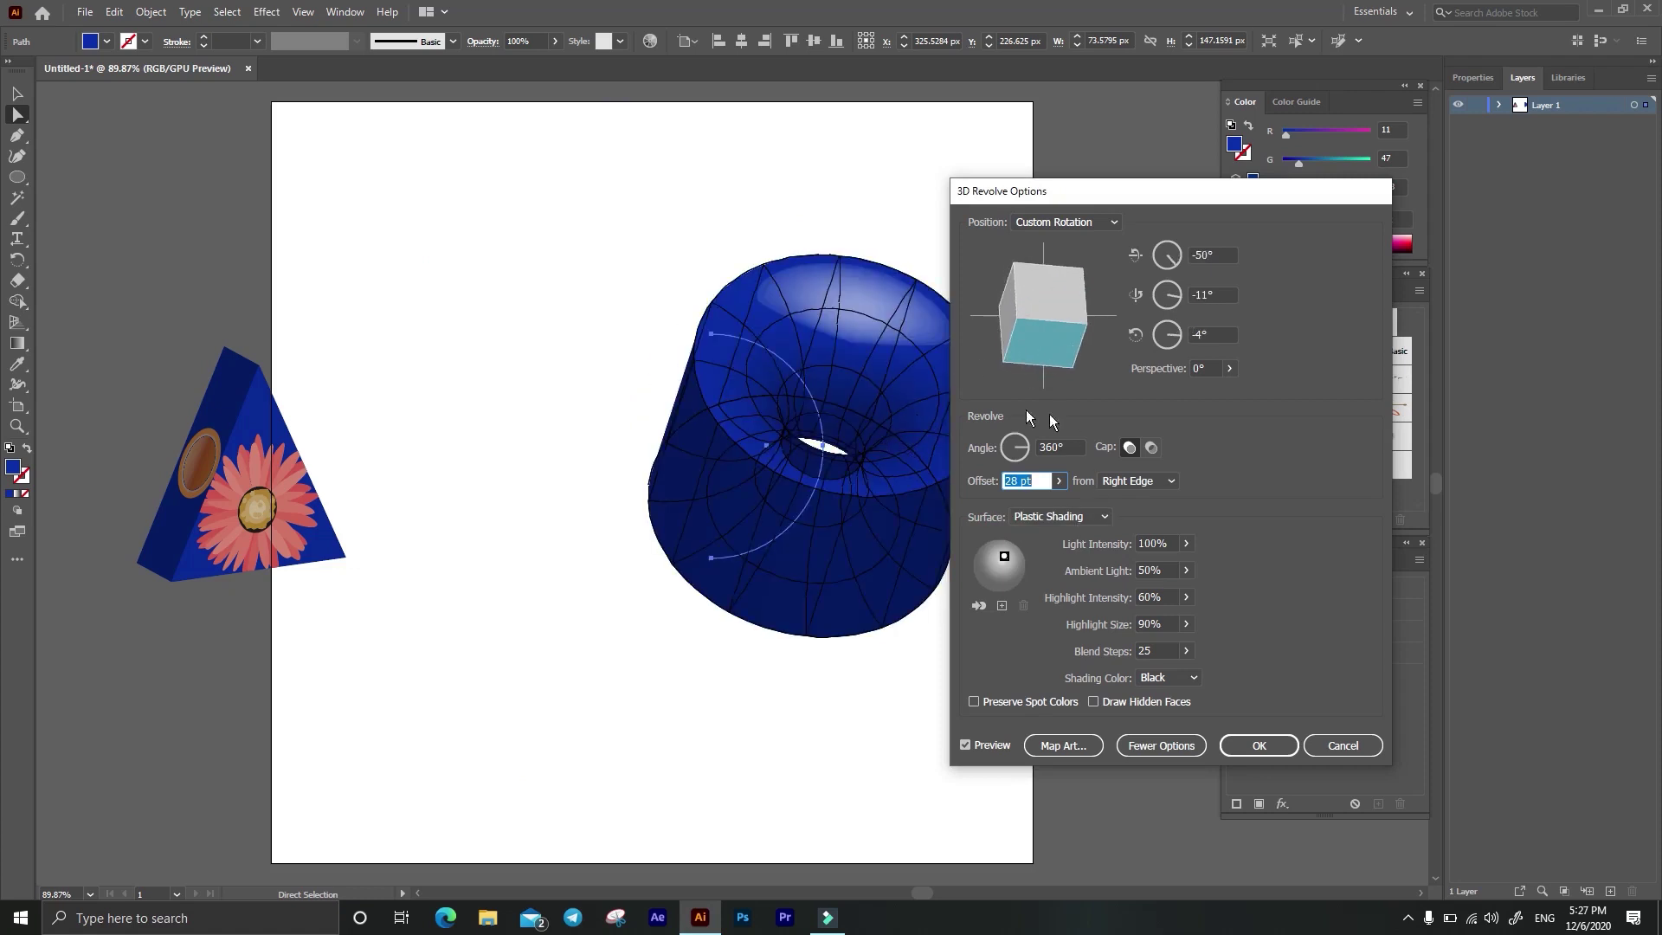
drag(1066, 184, 1220, 165)
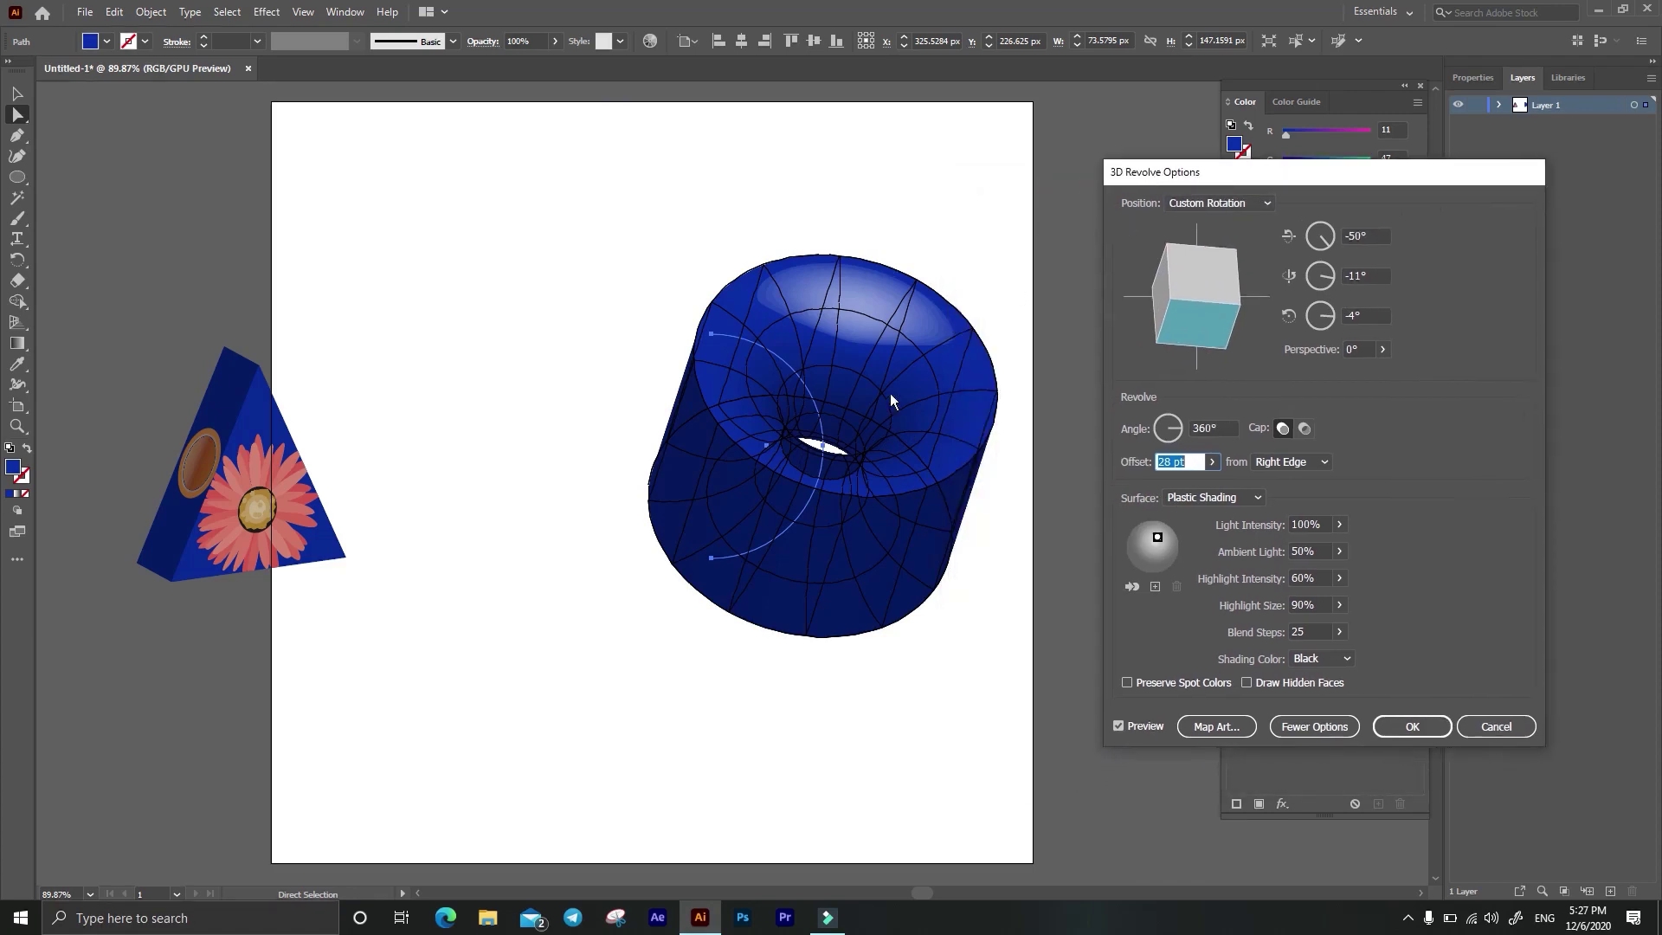
mouse_move(1209, 275)
mouse_down()
mouse_move(1189, 294)
mouse_move(1202, 250)
mouse_move(1165, 326)
mouse_move(1207, 258)
mouse_up()
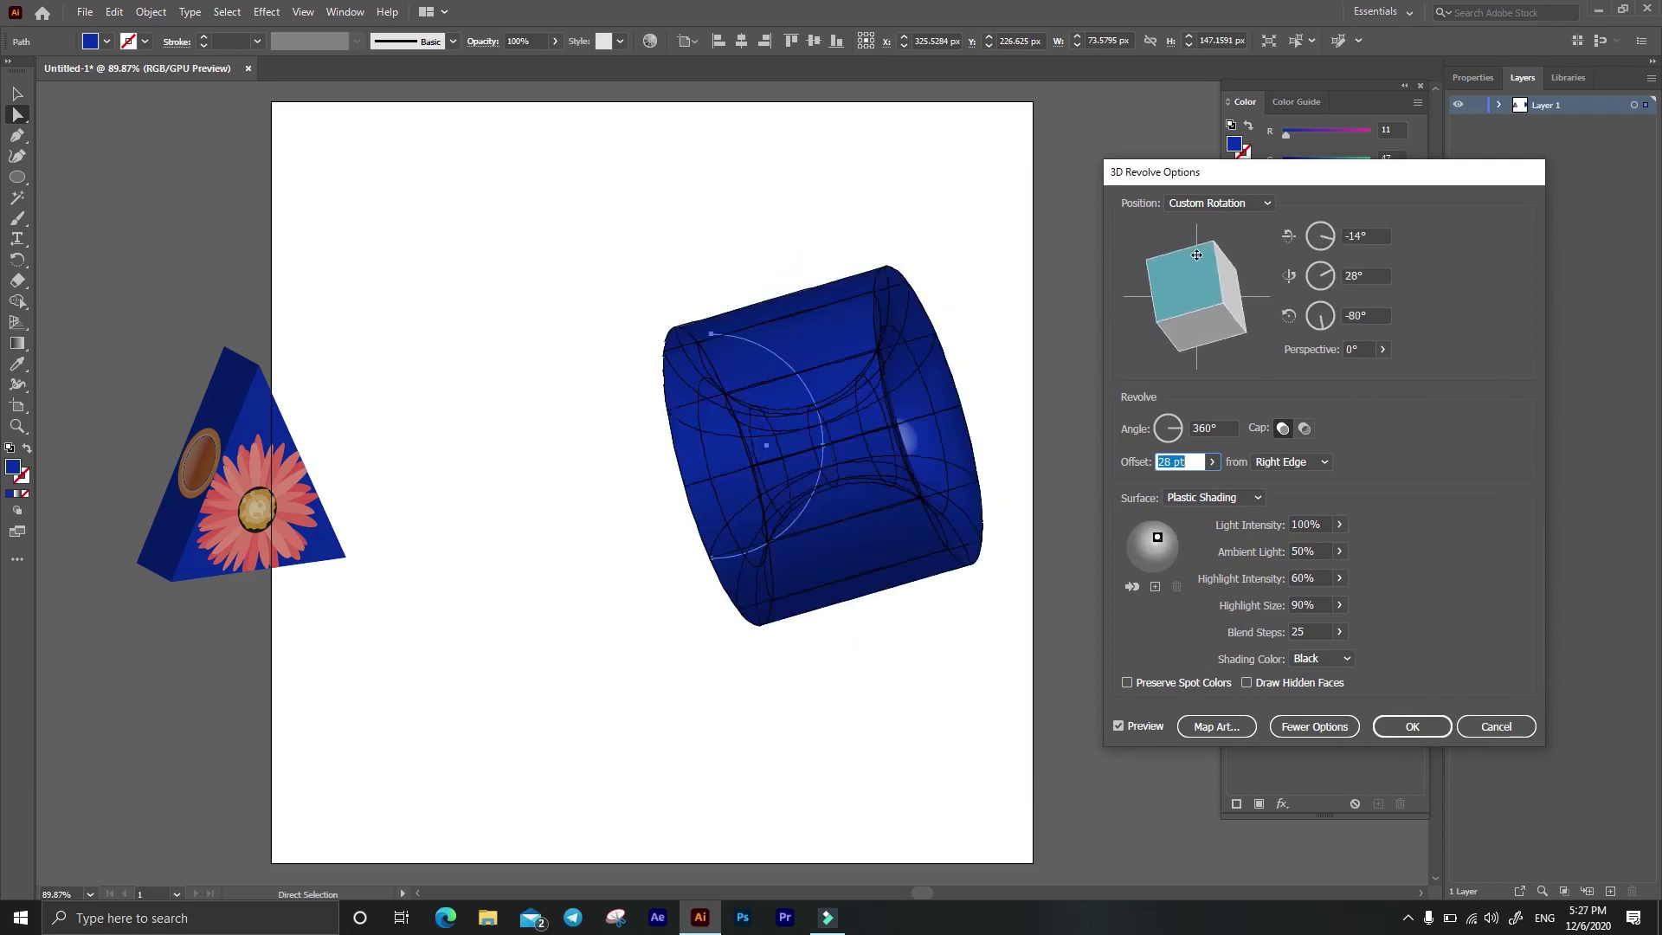
drag(1208, 259, 1202, 315)
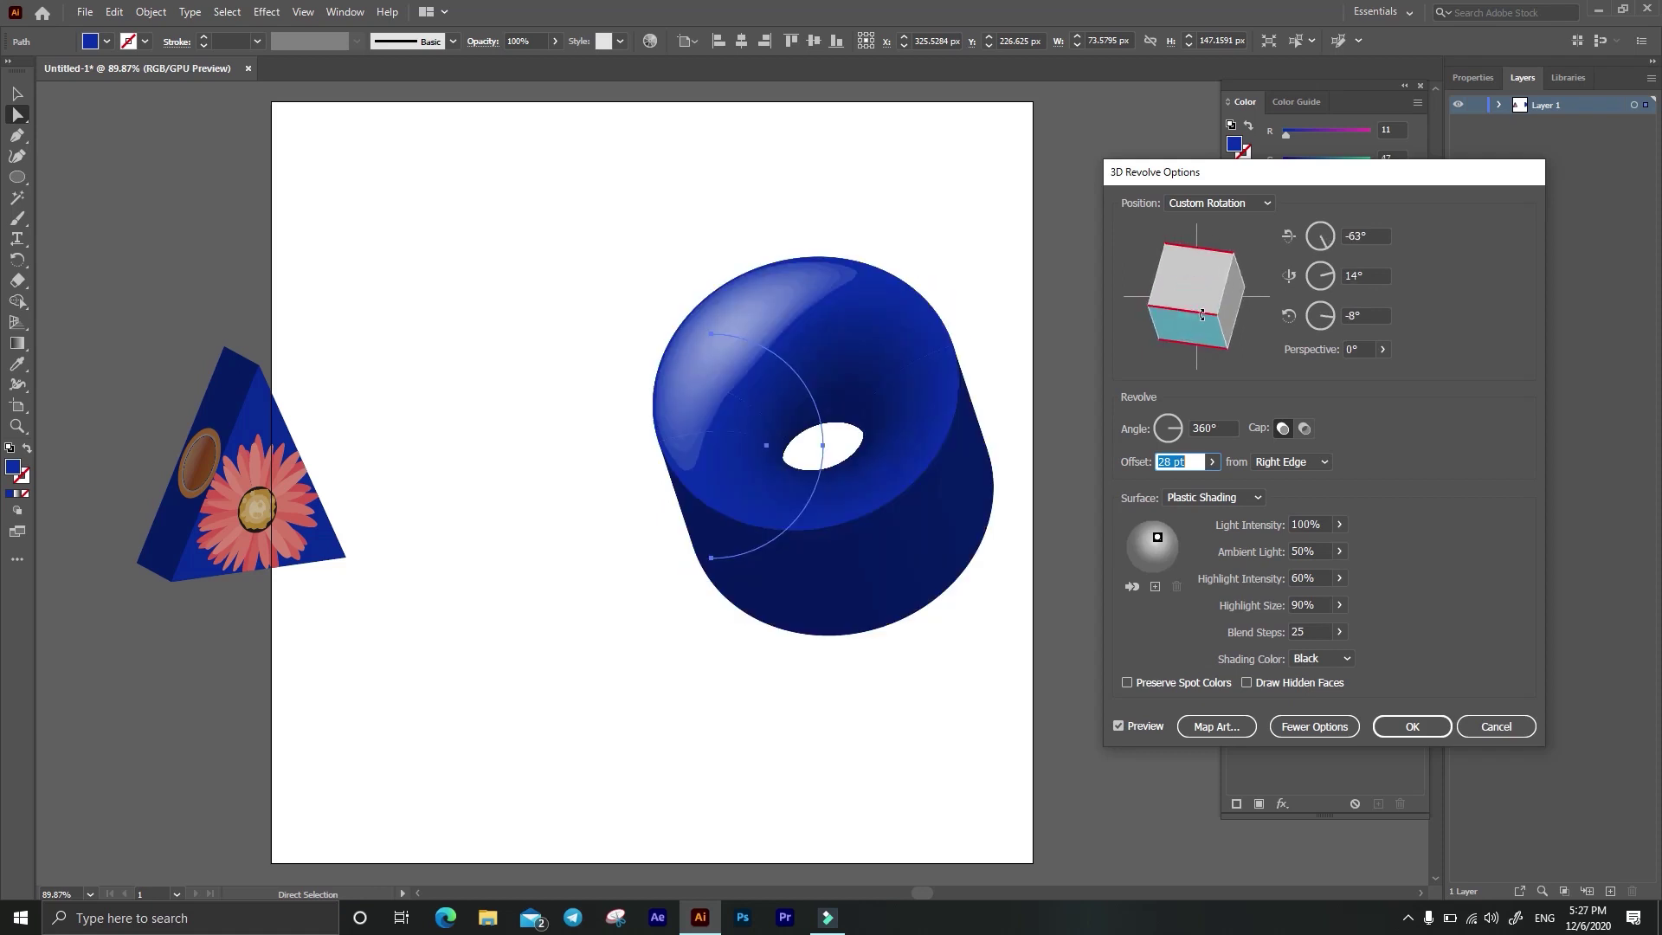
click(1394, 579)
click(1228, 206)
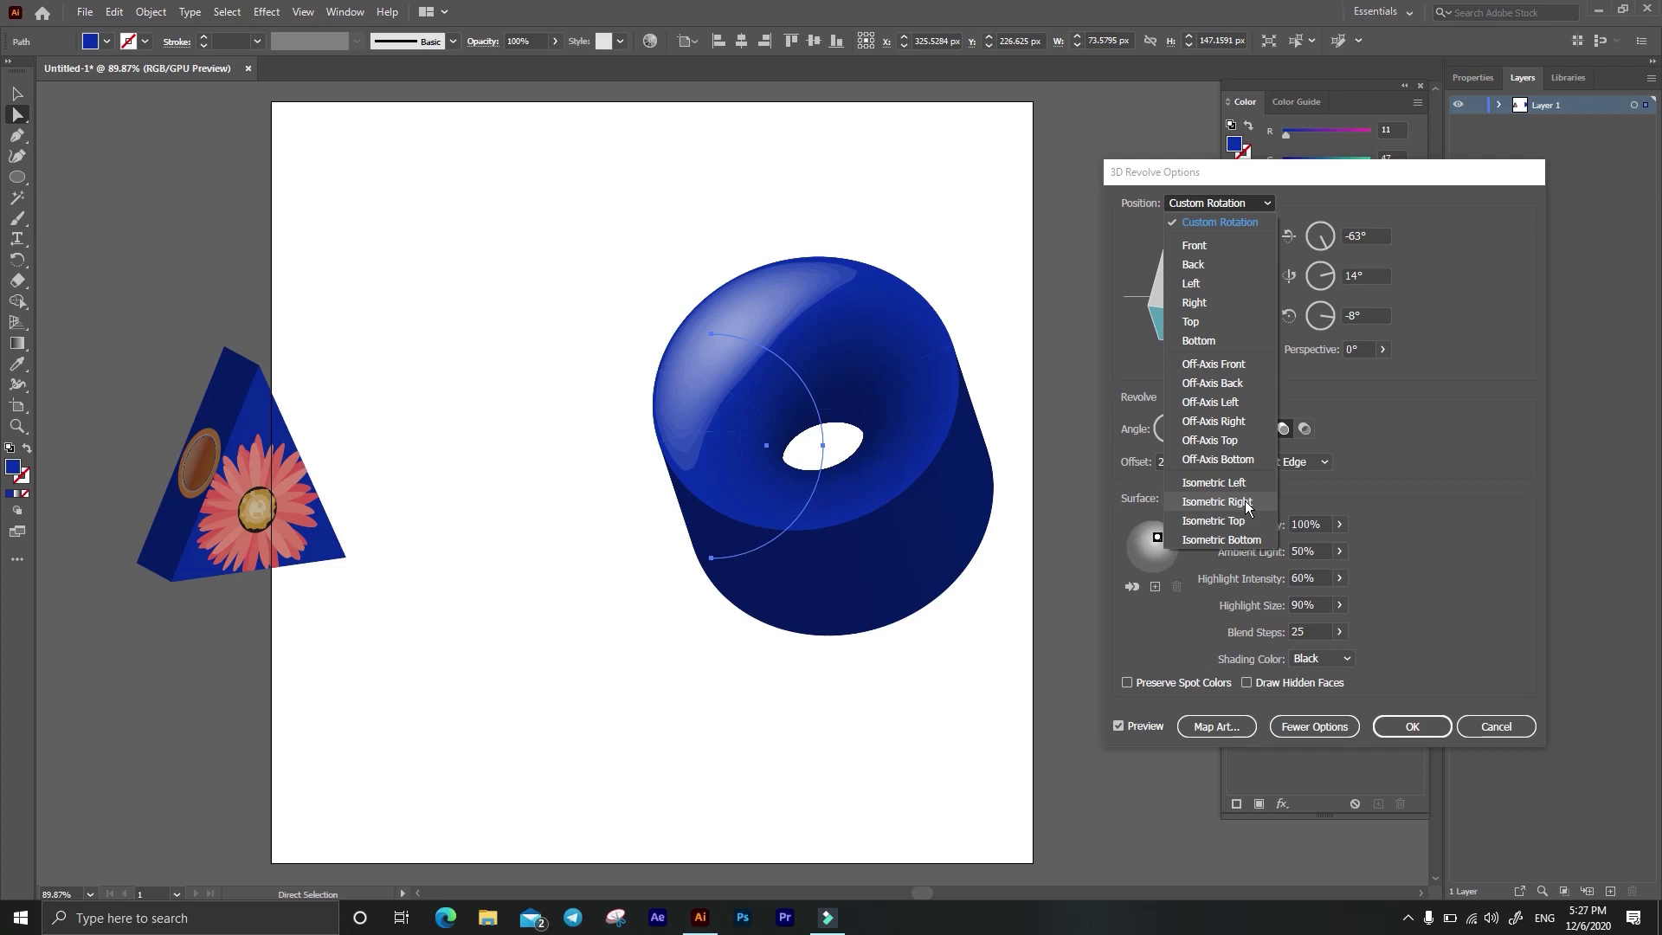
Step: Cancel the 3D Revolve and apply Effect > 3D > Rotate to the half-disc
click(1519, 730)
click(1515, 731)
click(303, 11)
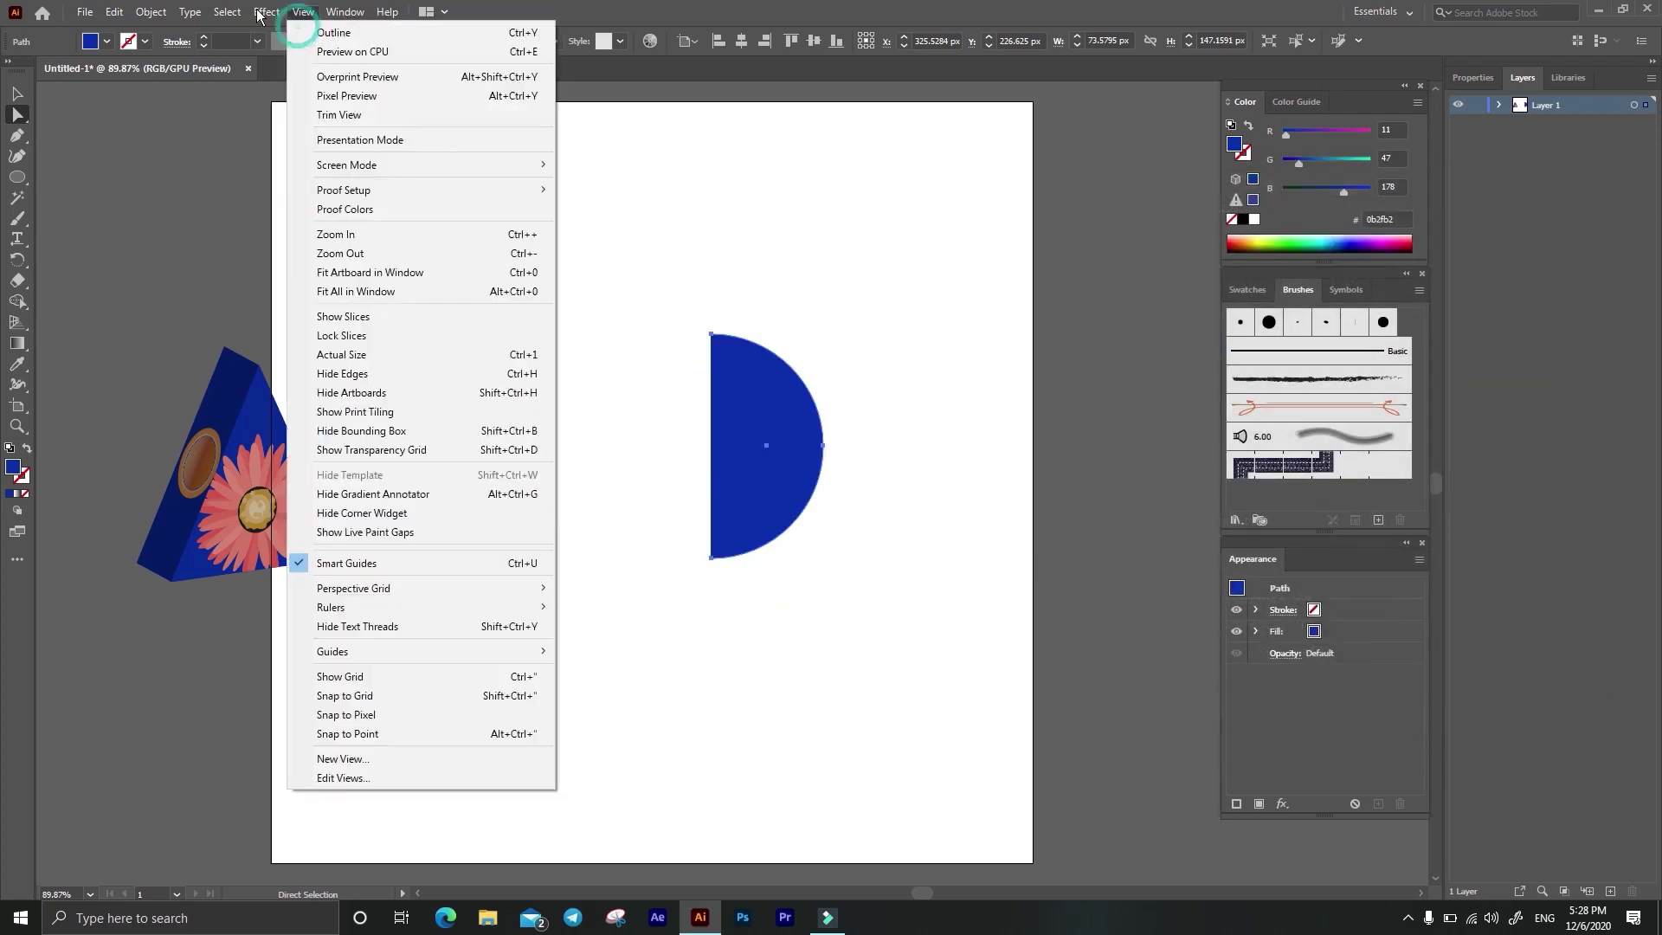
click(513, 154)
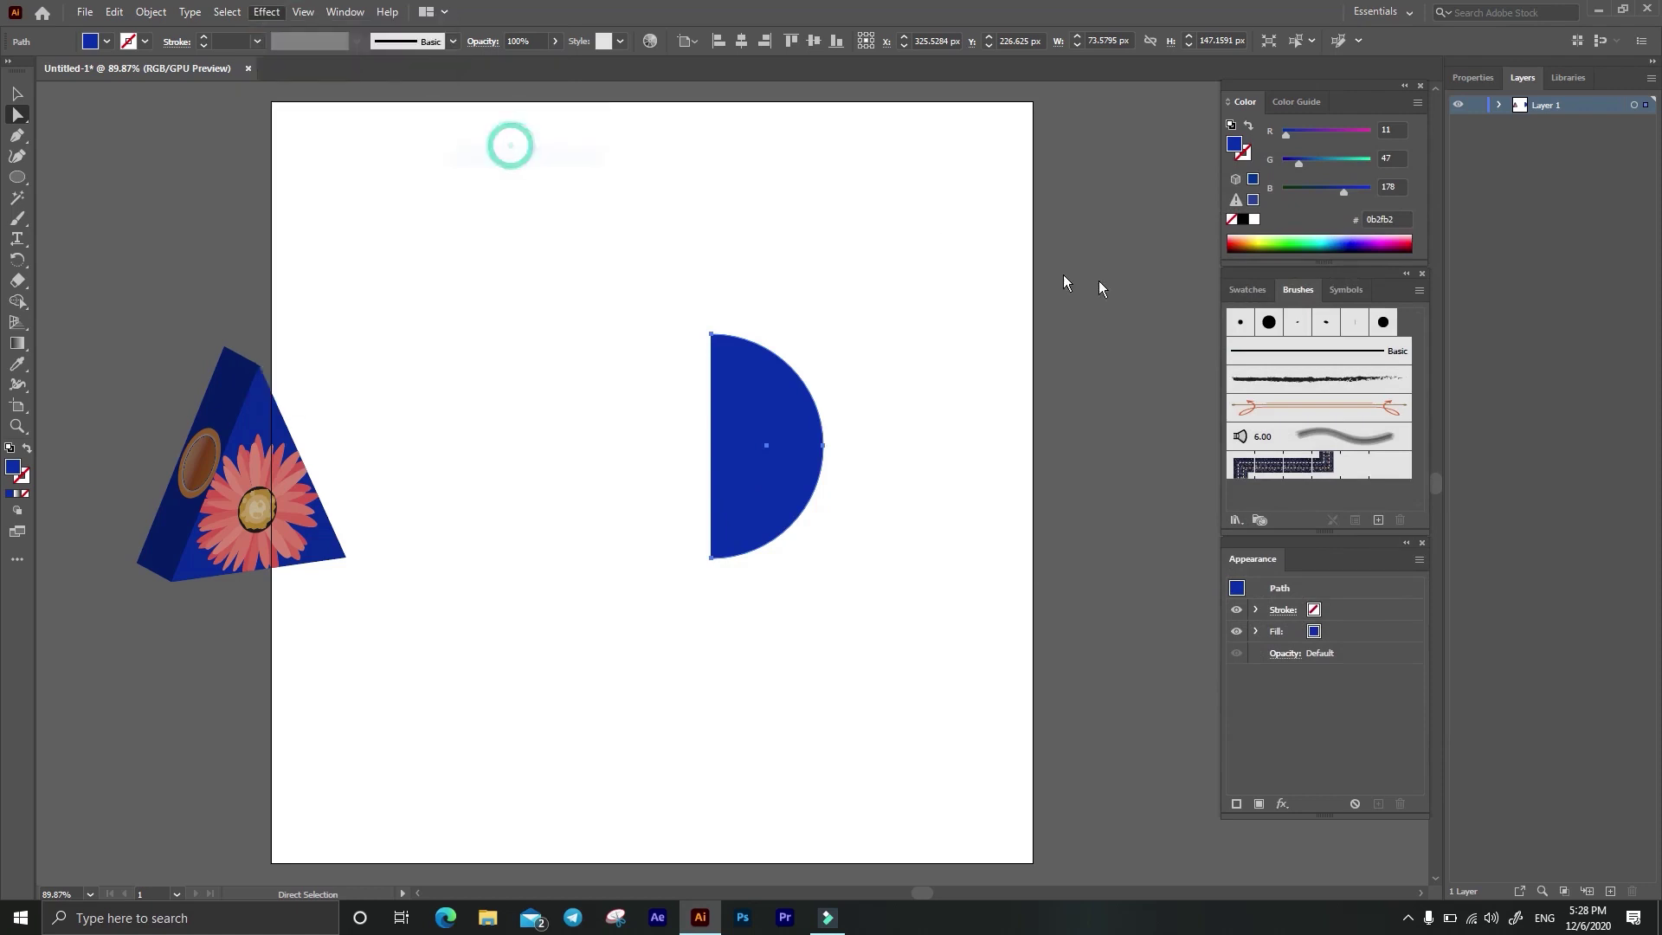
Step: Try 3D rotations, 136° perspective and diffuse shading, then cancel the rotation
mouse_move(1207, 329)
mouse_down()
mouse_move(1182, 290)
mouse_move(1151, 294)
mouse_move(1214, 291)
mouse_move(1182, 296)
mouse_move(1197, 270)
mouse_up()
click(1382, 349)
drag(1320, 373, 1367, 373)
mouse_move(1202, 308)
mouse_down()
mouse_move(1227, 340)
mouse_move(1199, 300)
mouse_up()
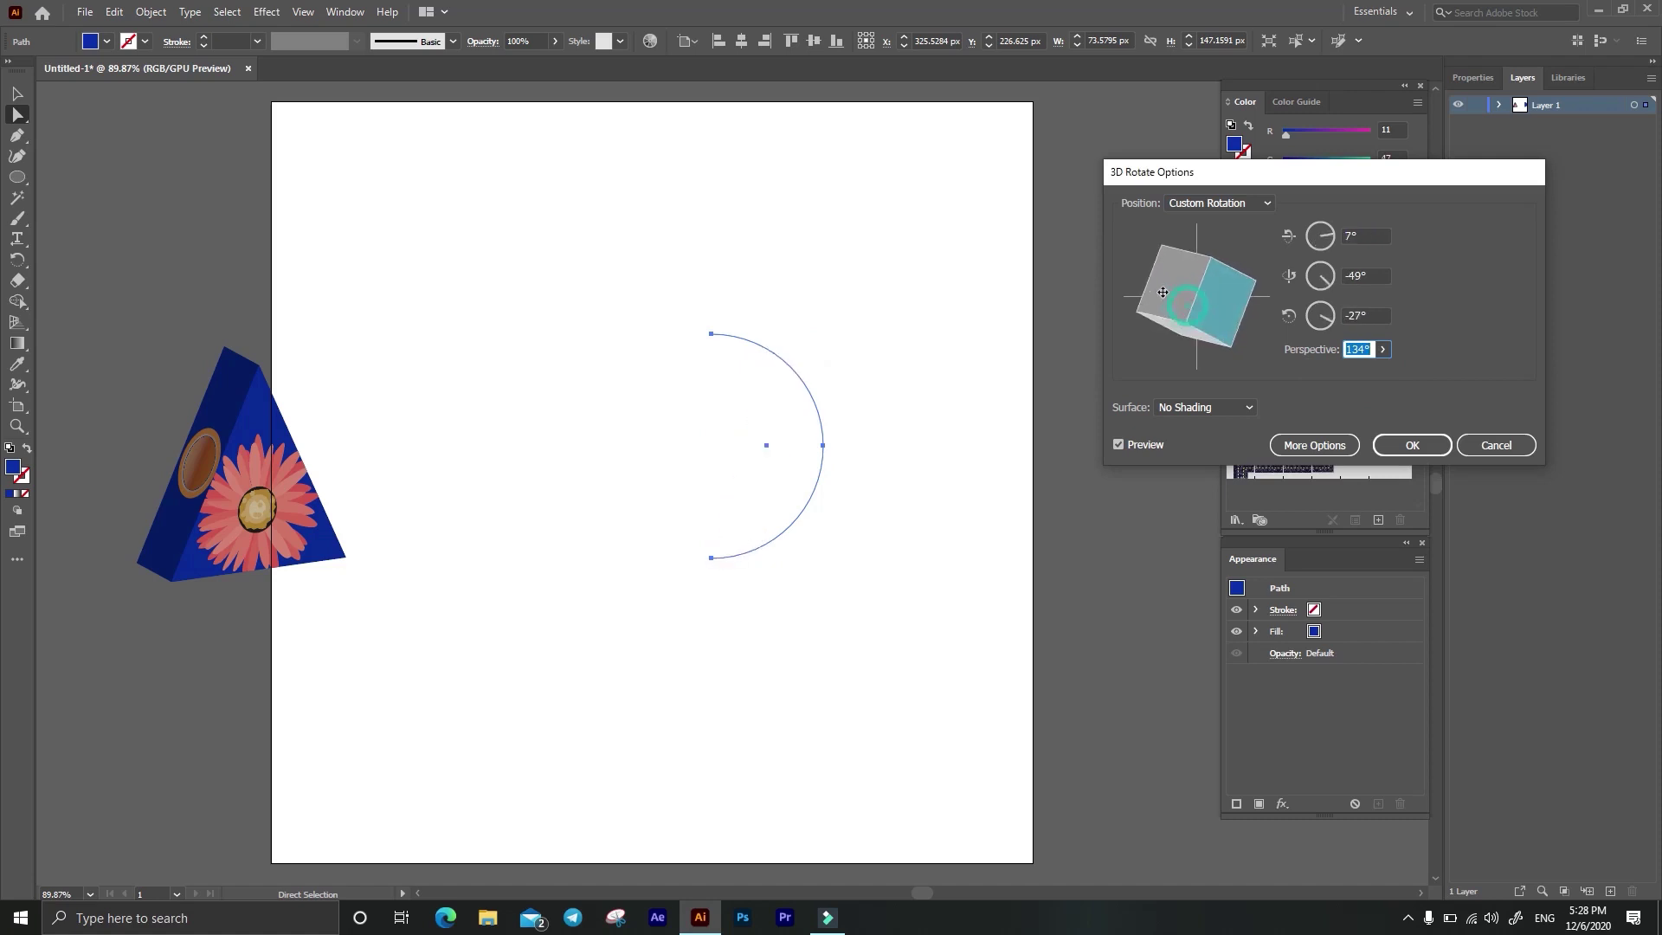
drag(1199, 300, 1218, 409)
click(1217, 408)
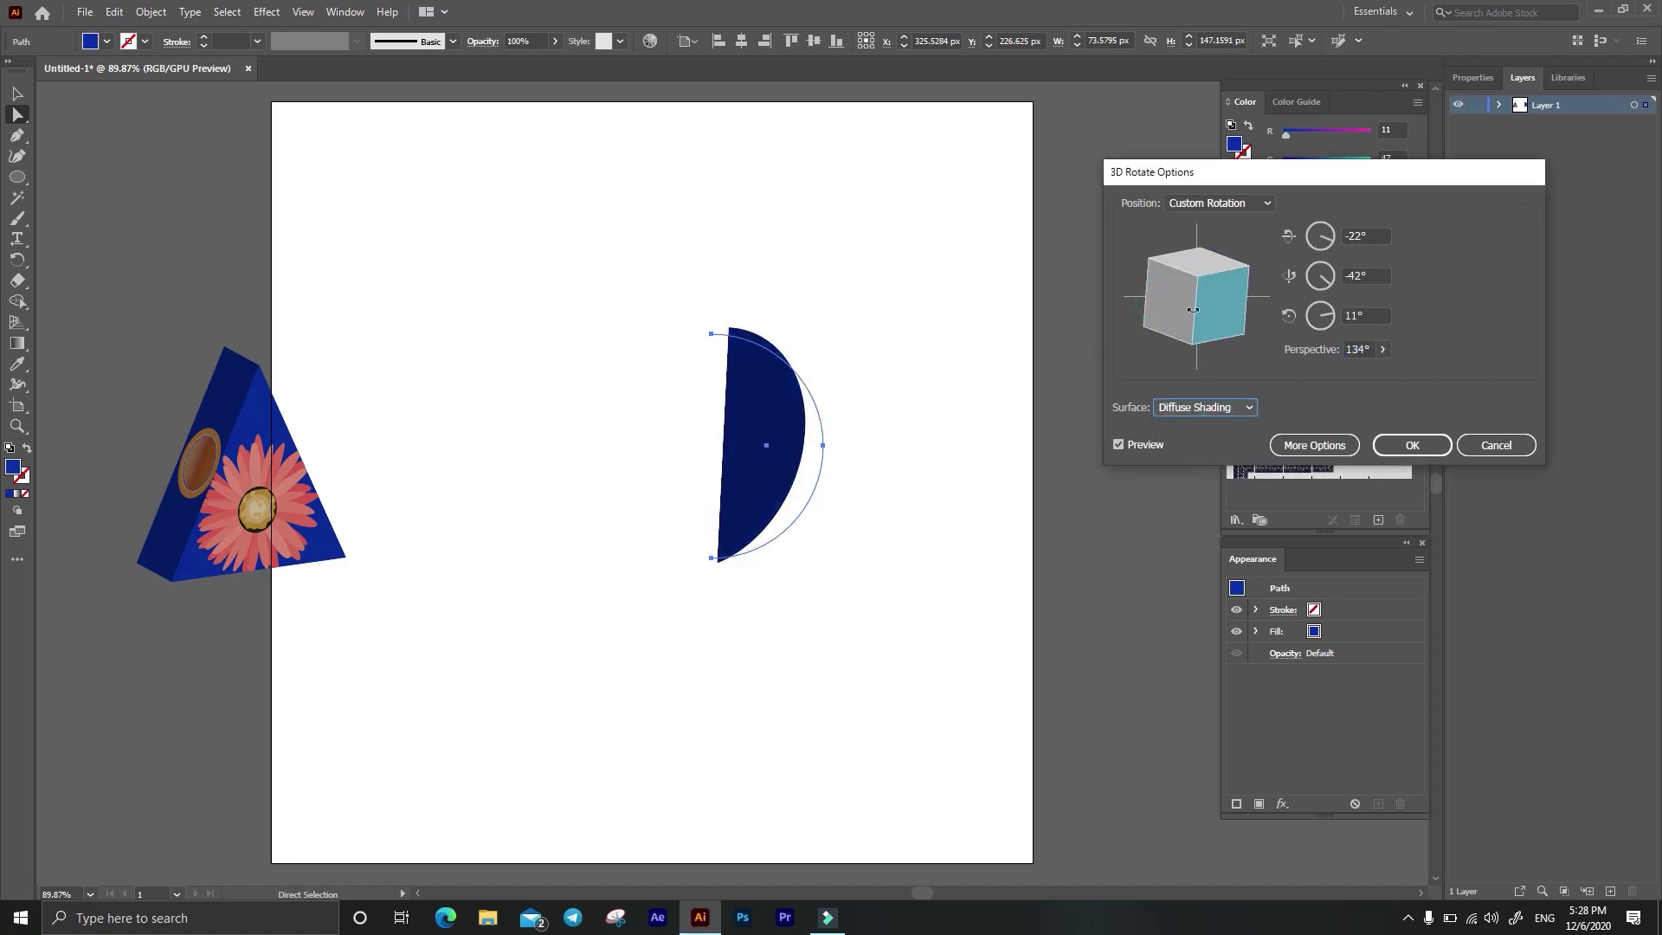
mouse_move(1230, 294)
mouse_down()
mouse_move(1190, 295)
mouse_move(1246, 297)
mouse_up()
click(1204, 409)
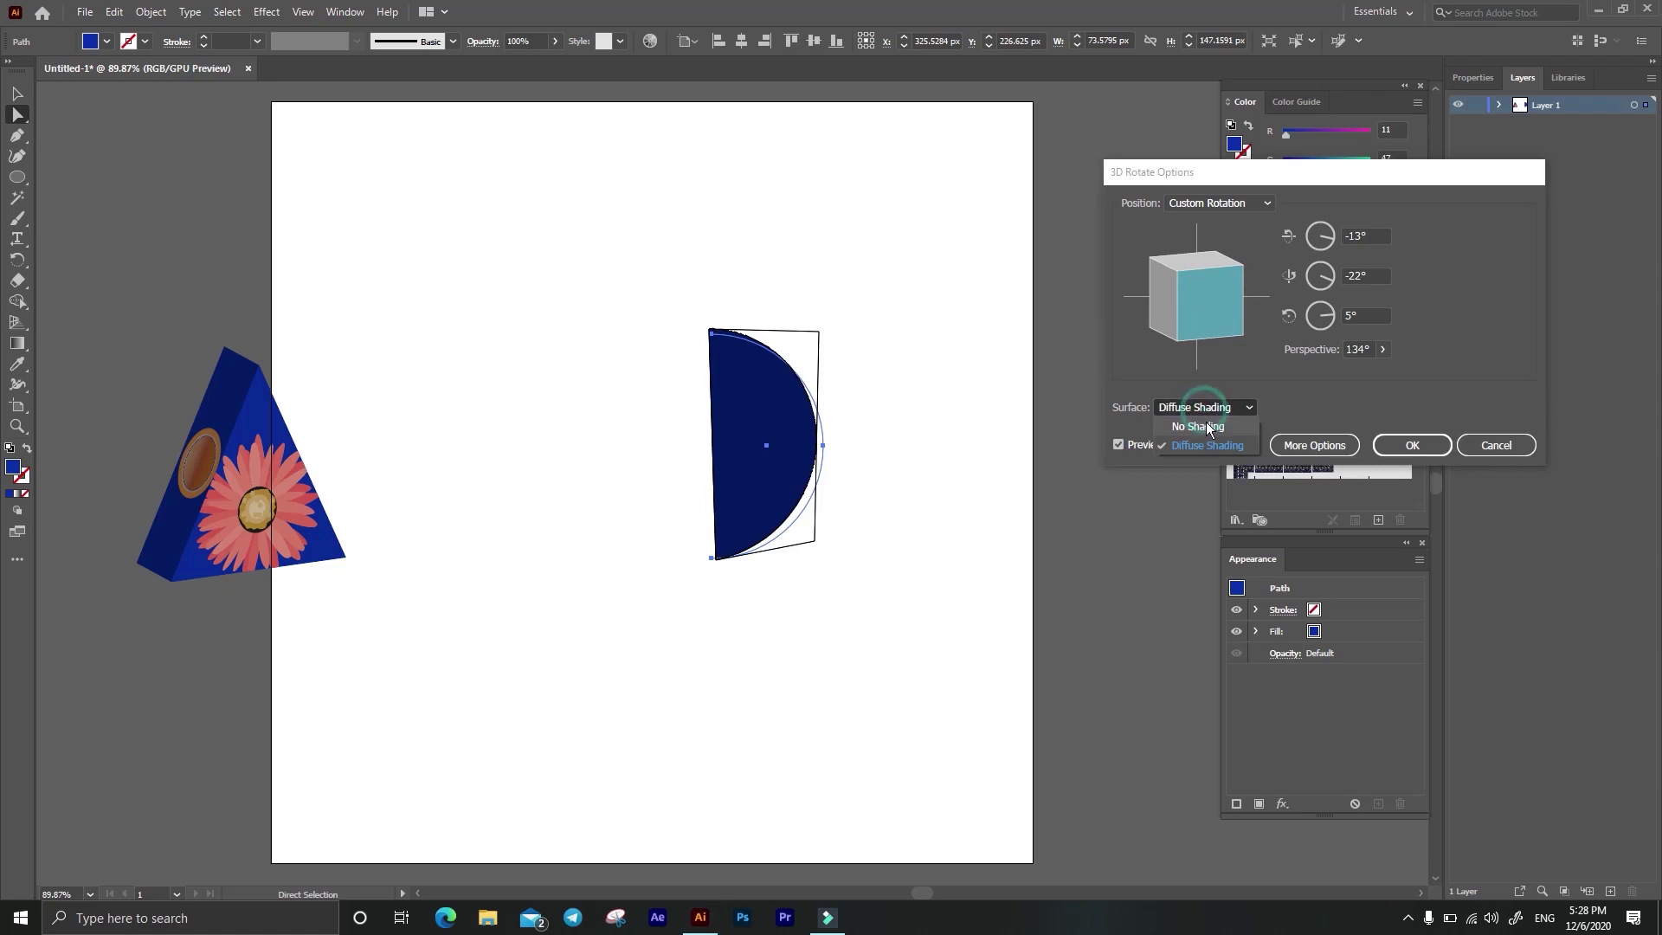
click(1492, 445)
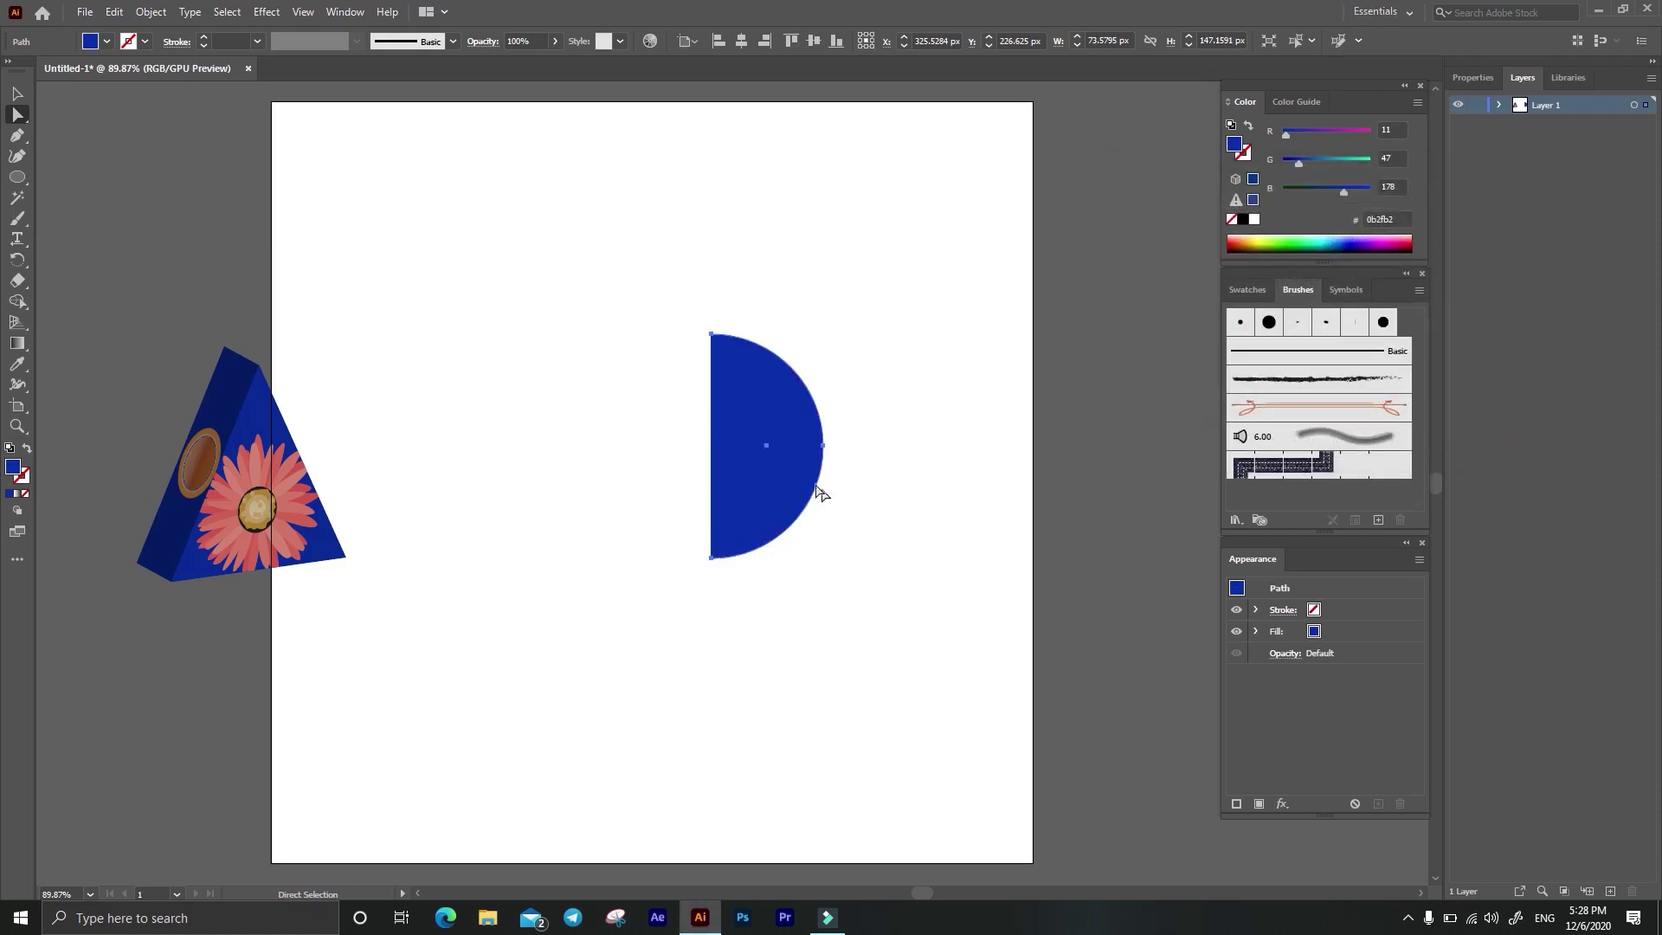
Step: Delete the half-disc and draw a new circle below the page centre
key(Delete)
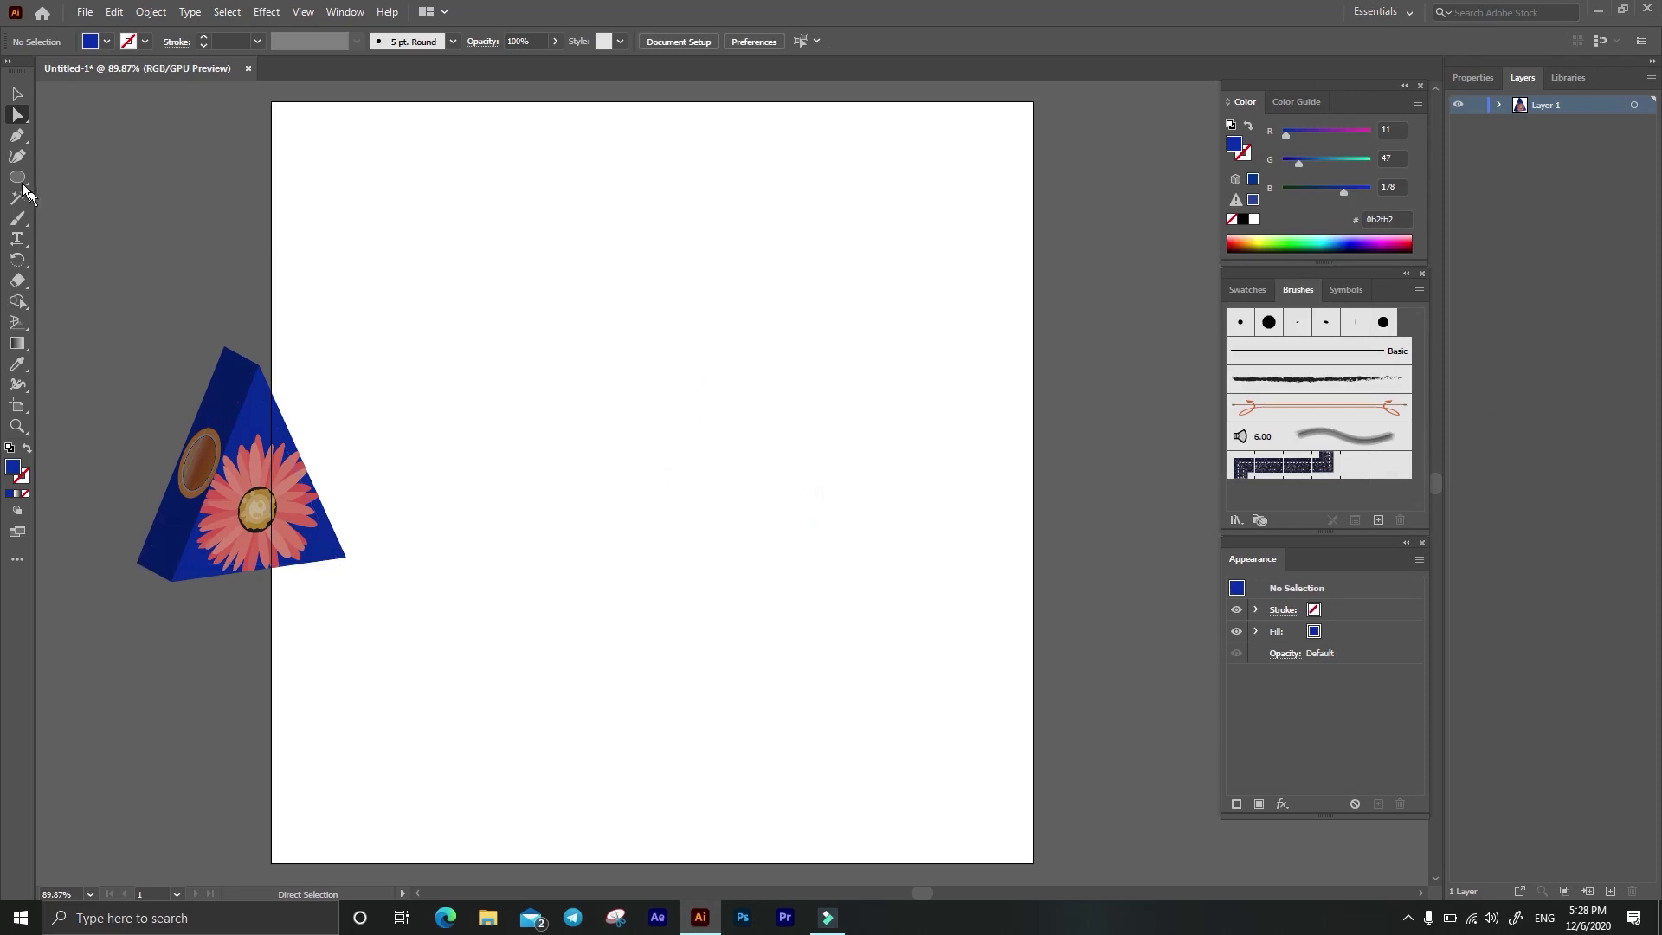
drag(22, 185, 86, 196)
mouse_move(539, 512)
mouse_down()
mouse_move(670, 608)
mouse_move(647, 618)
mouse_up()
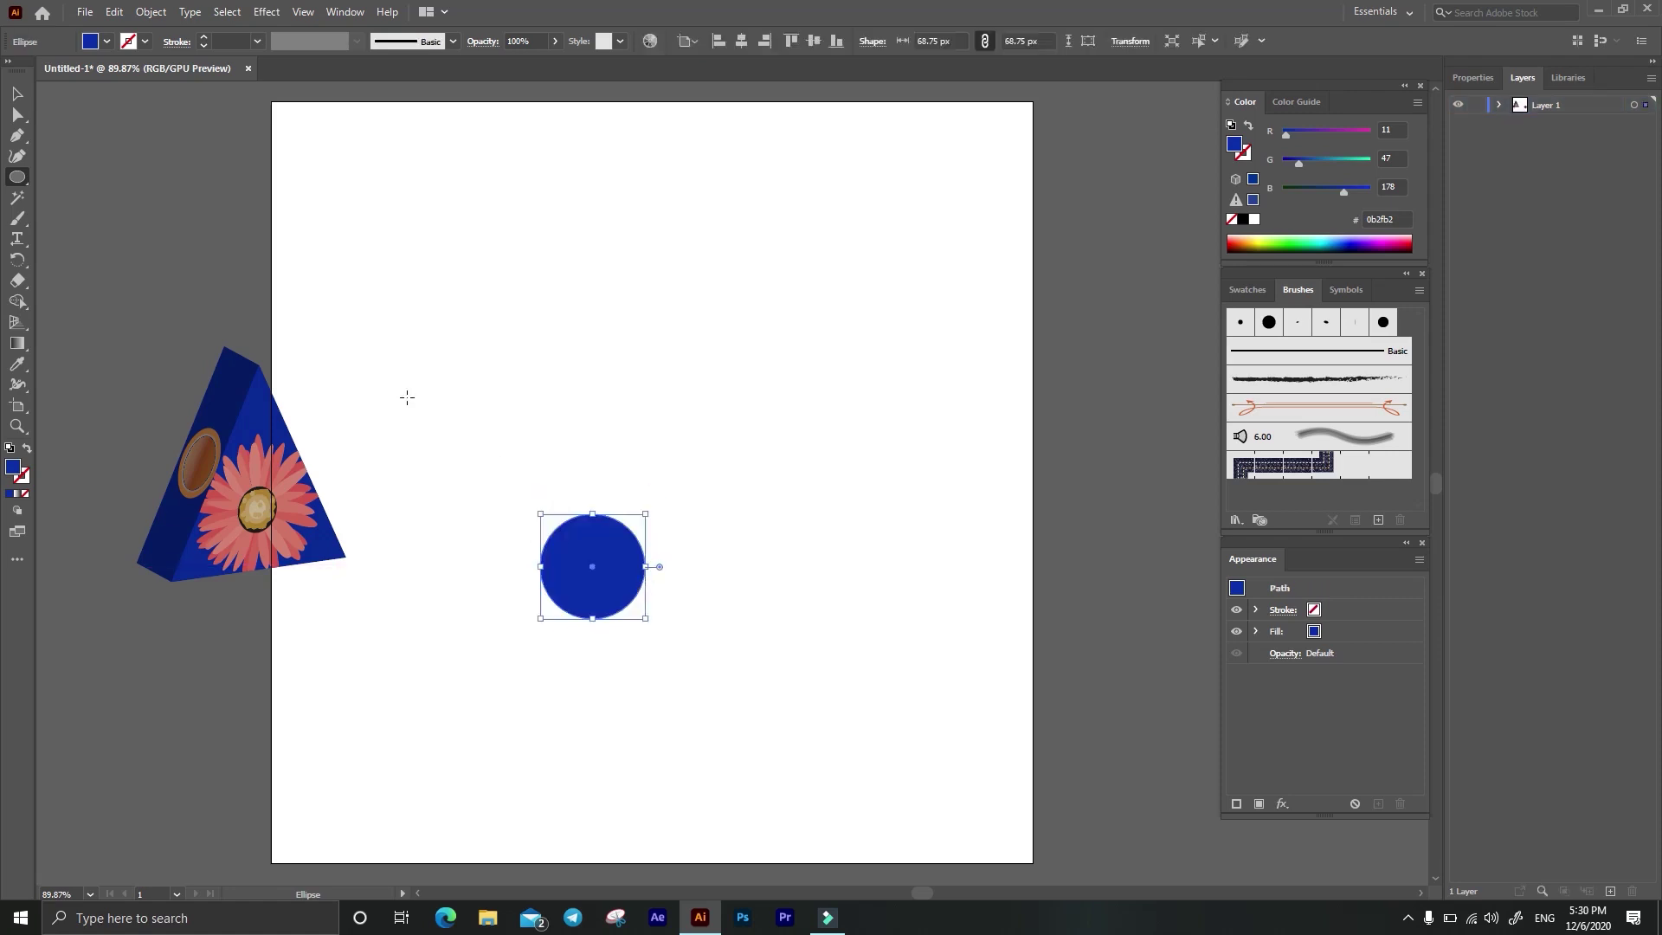
Step: Fill the circle grey, then change the fill to light blue c8ddfc
click(104, 41)
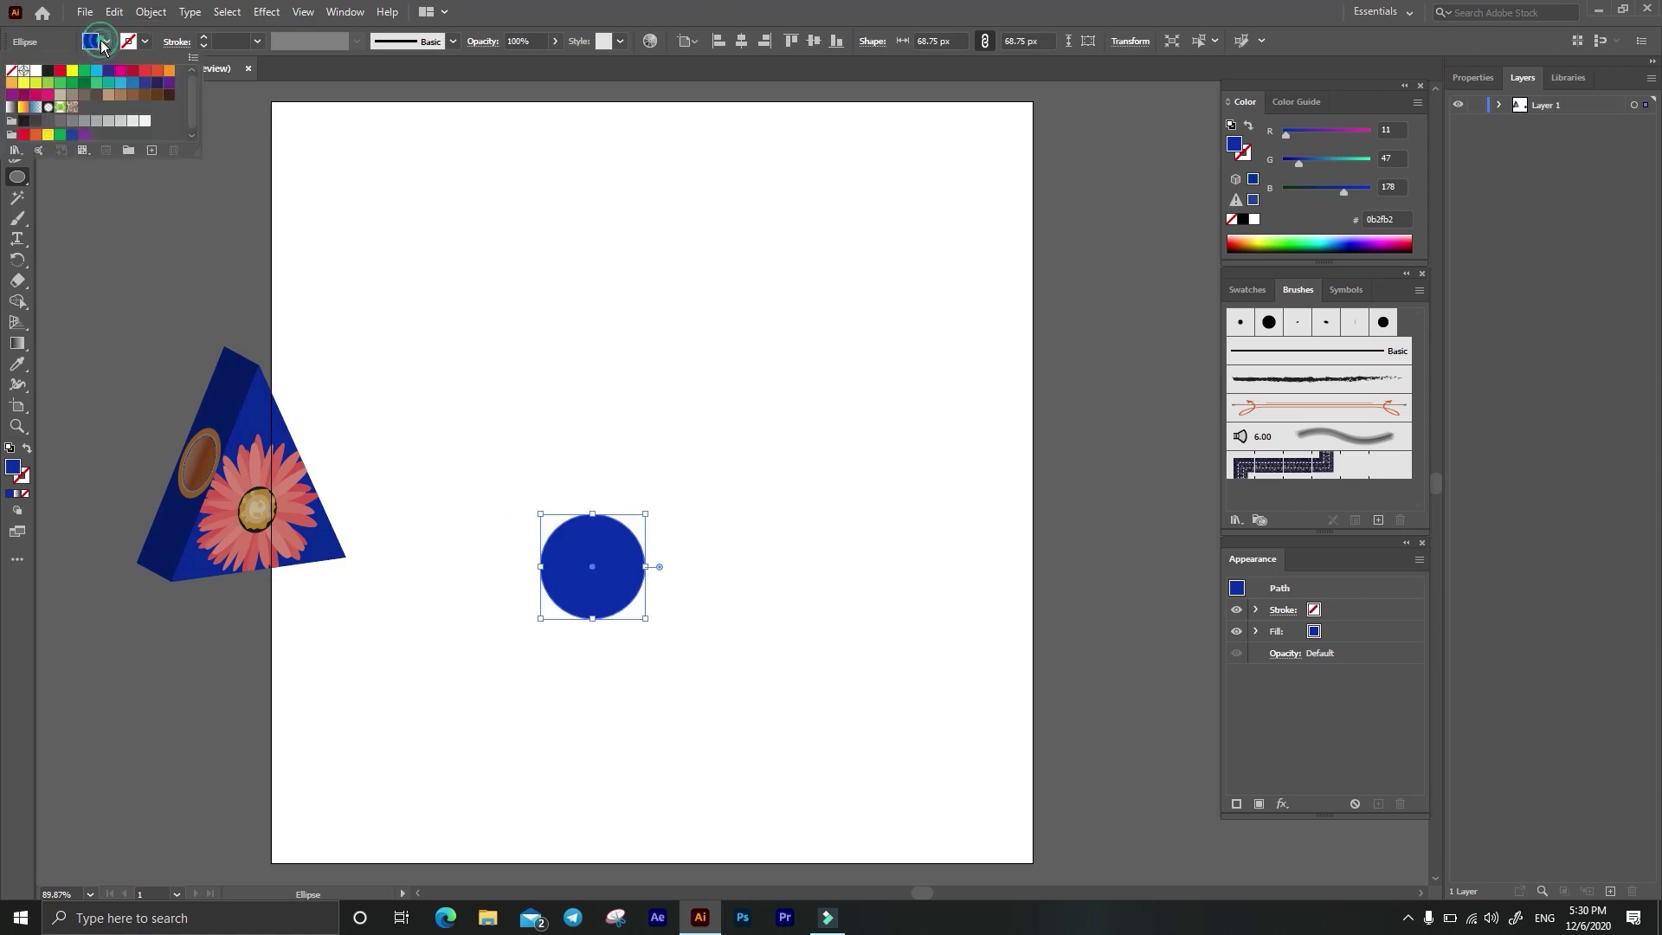
click(84, 120)
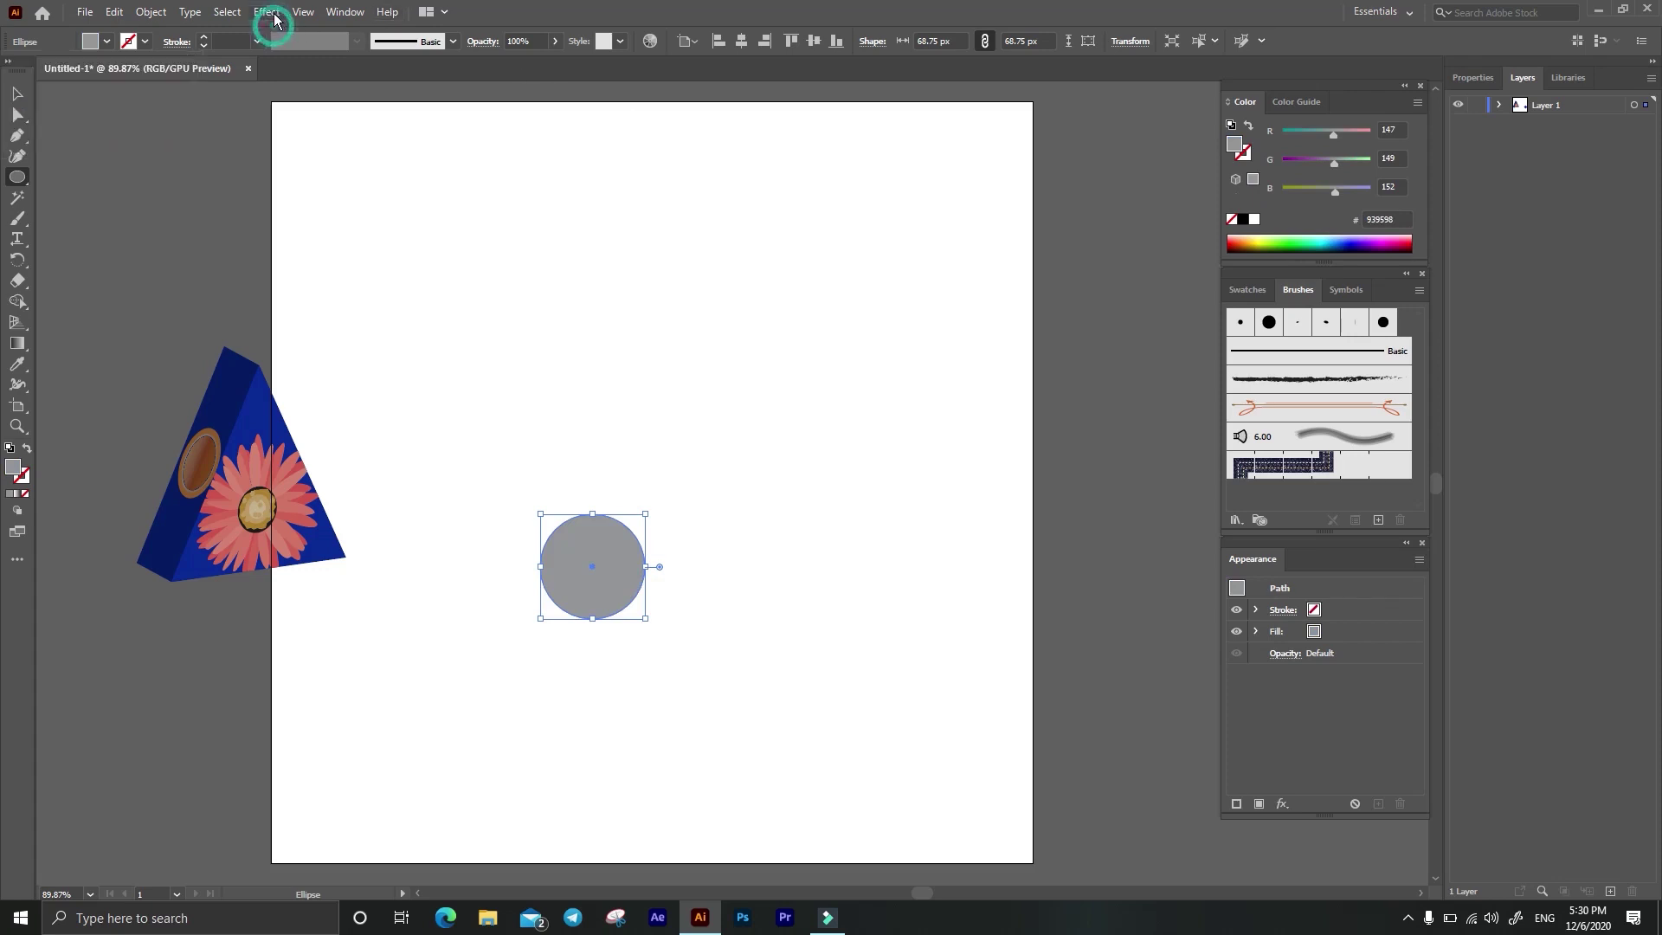
double_click(13, 467)
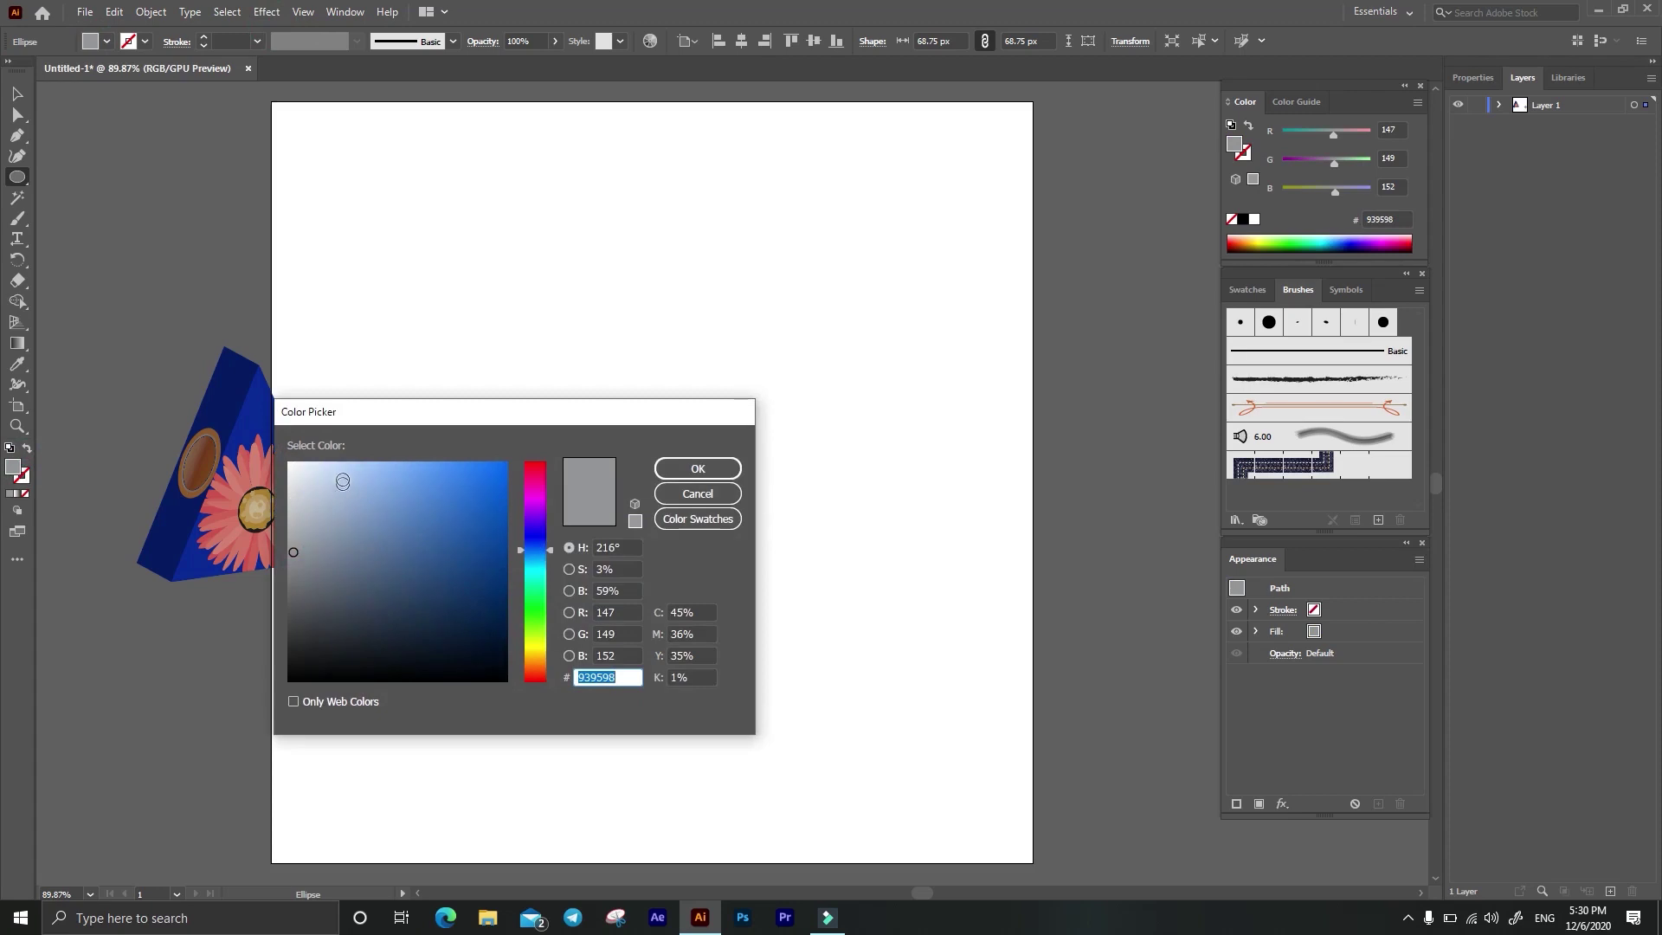
click(334, 466)
click(712, 472)
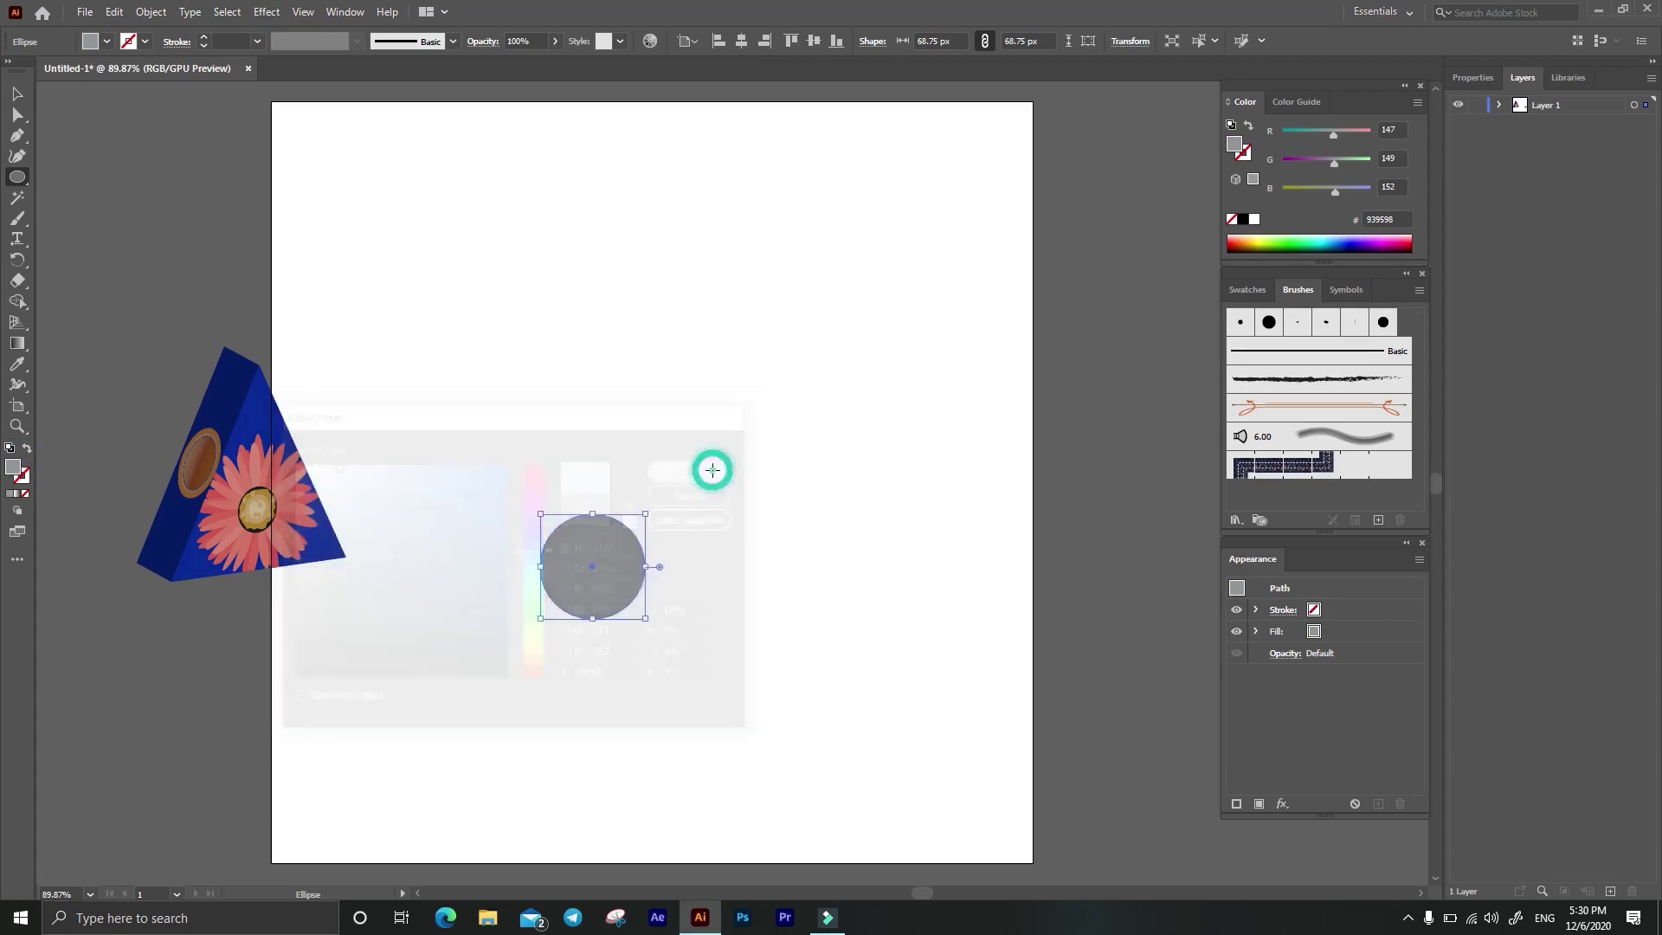
click(266, 13)
mouse_move(282, 114)
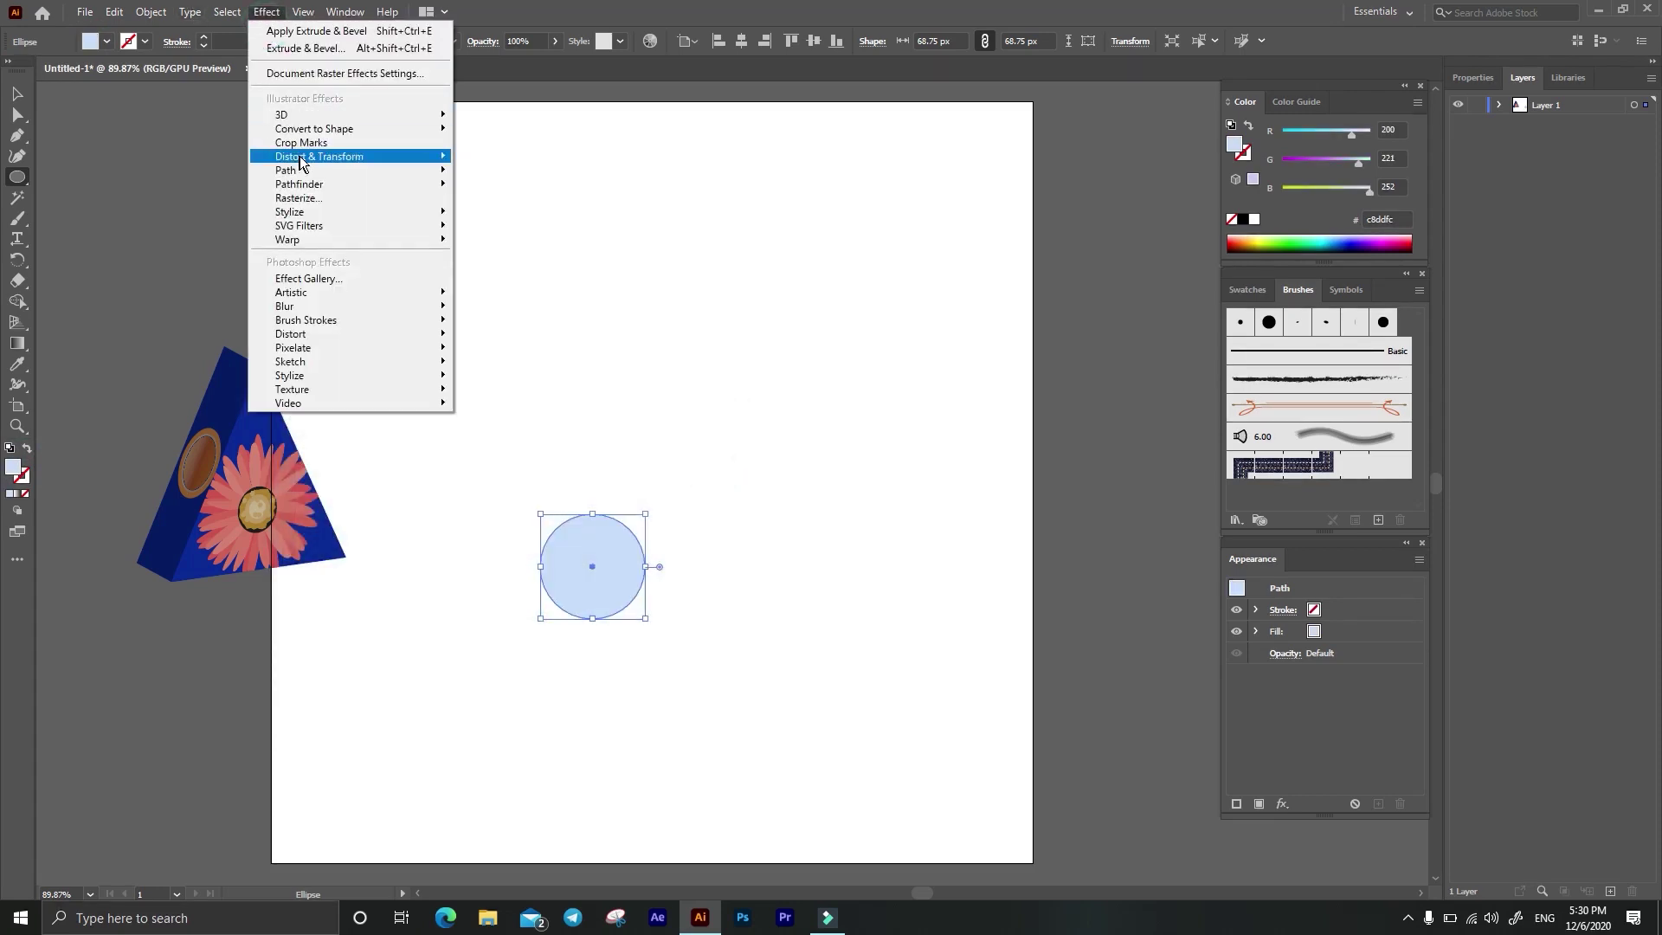
Step: Extrude the light blue circle into a 3D cylinder viewed from Isometric Top
click(332, 114)
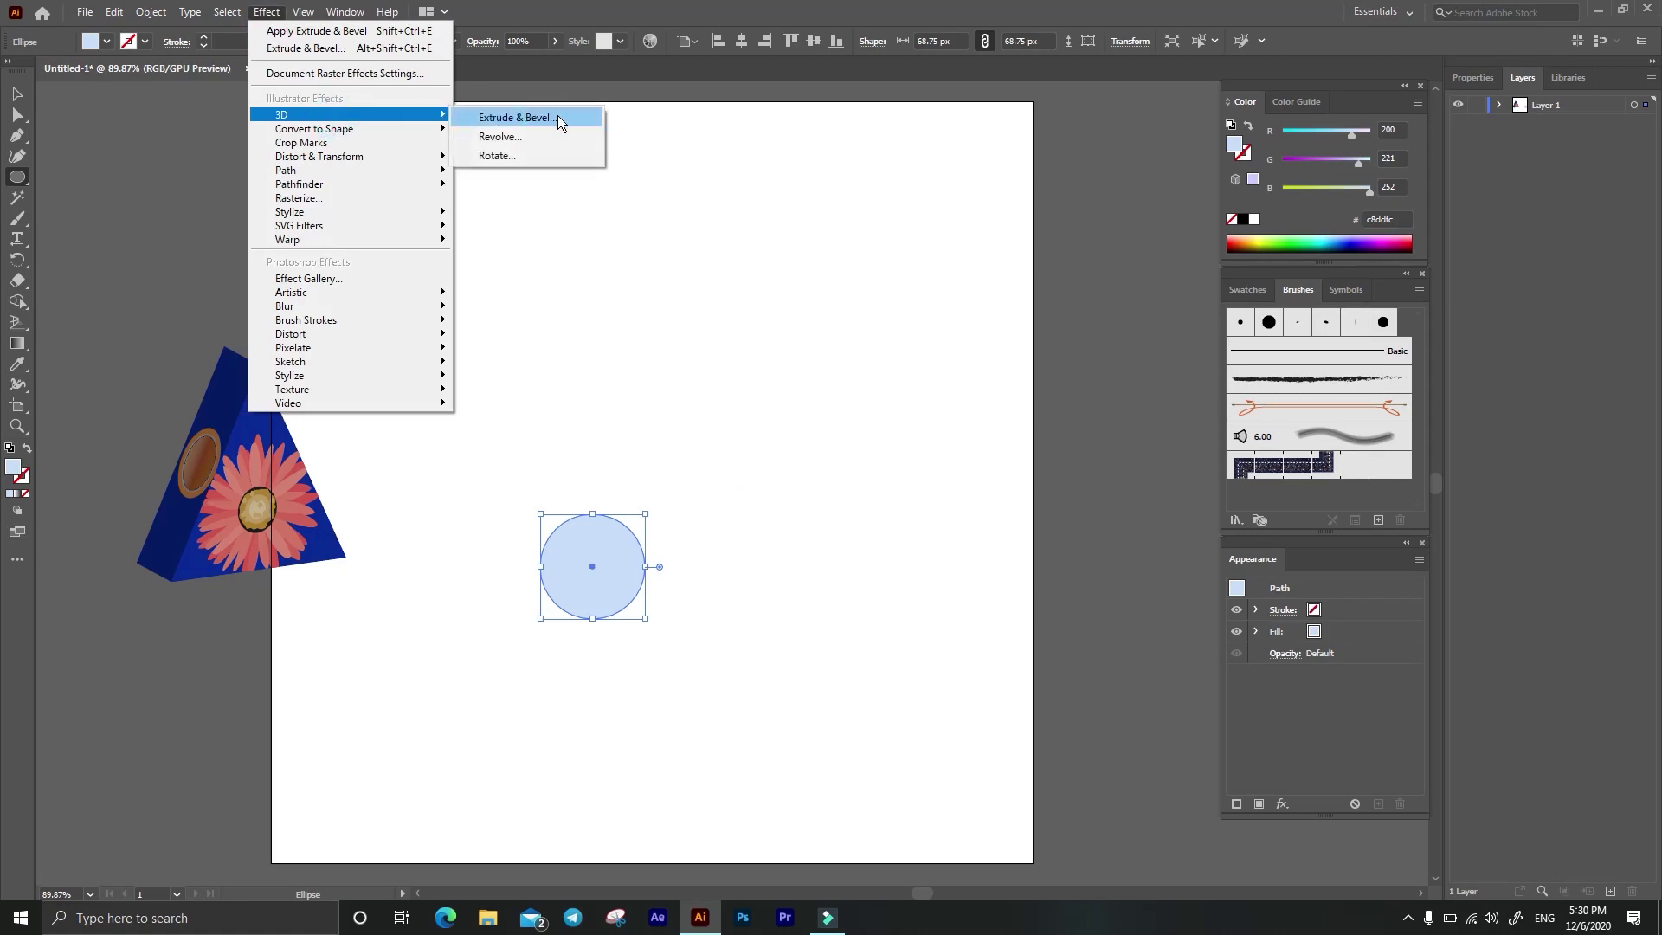
click(558, 116)
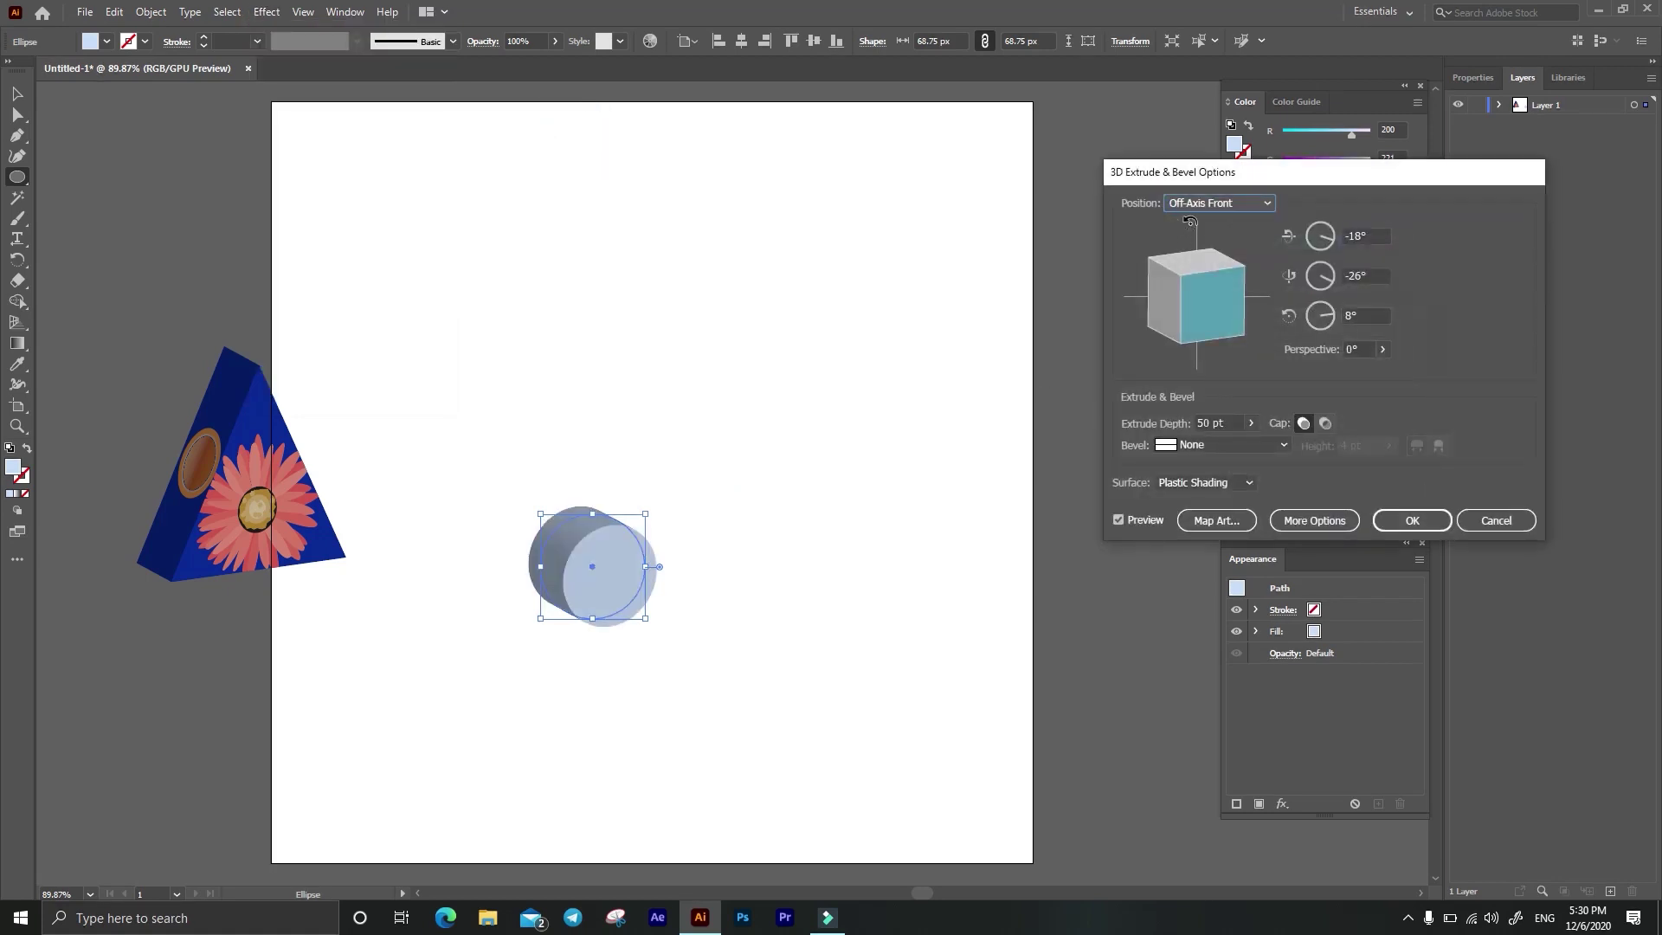
click(1196, 206)
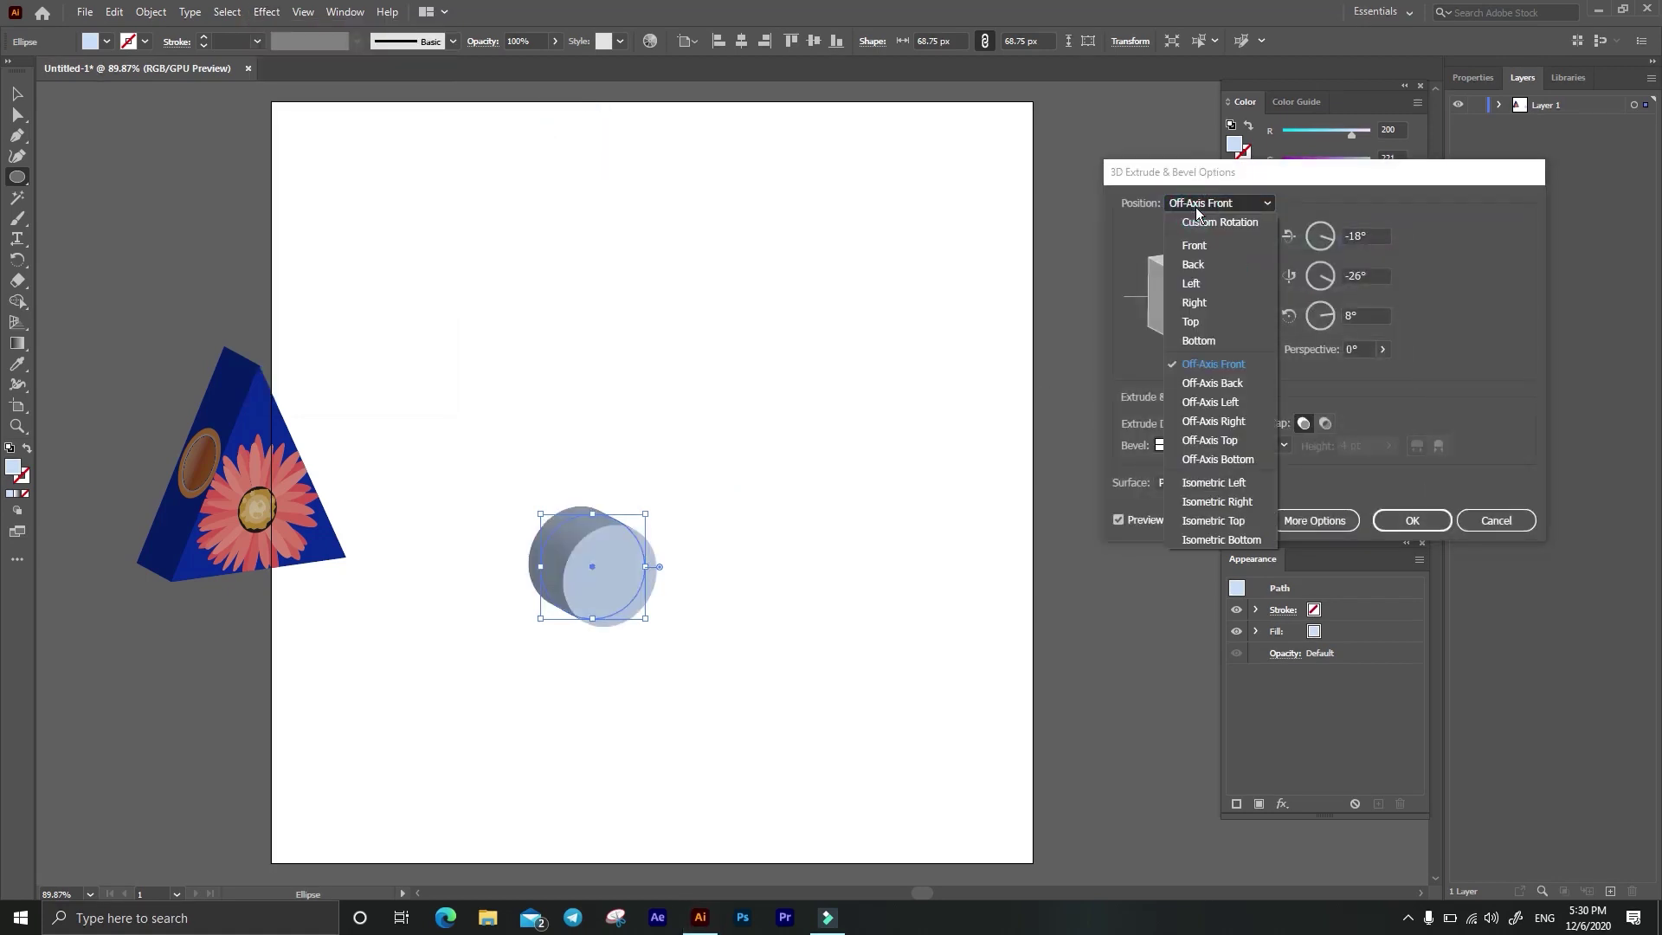
click(1236, 521)
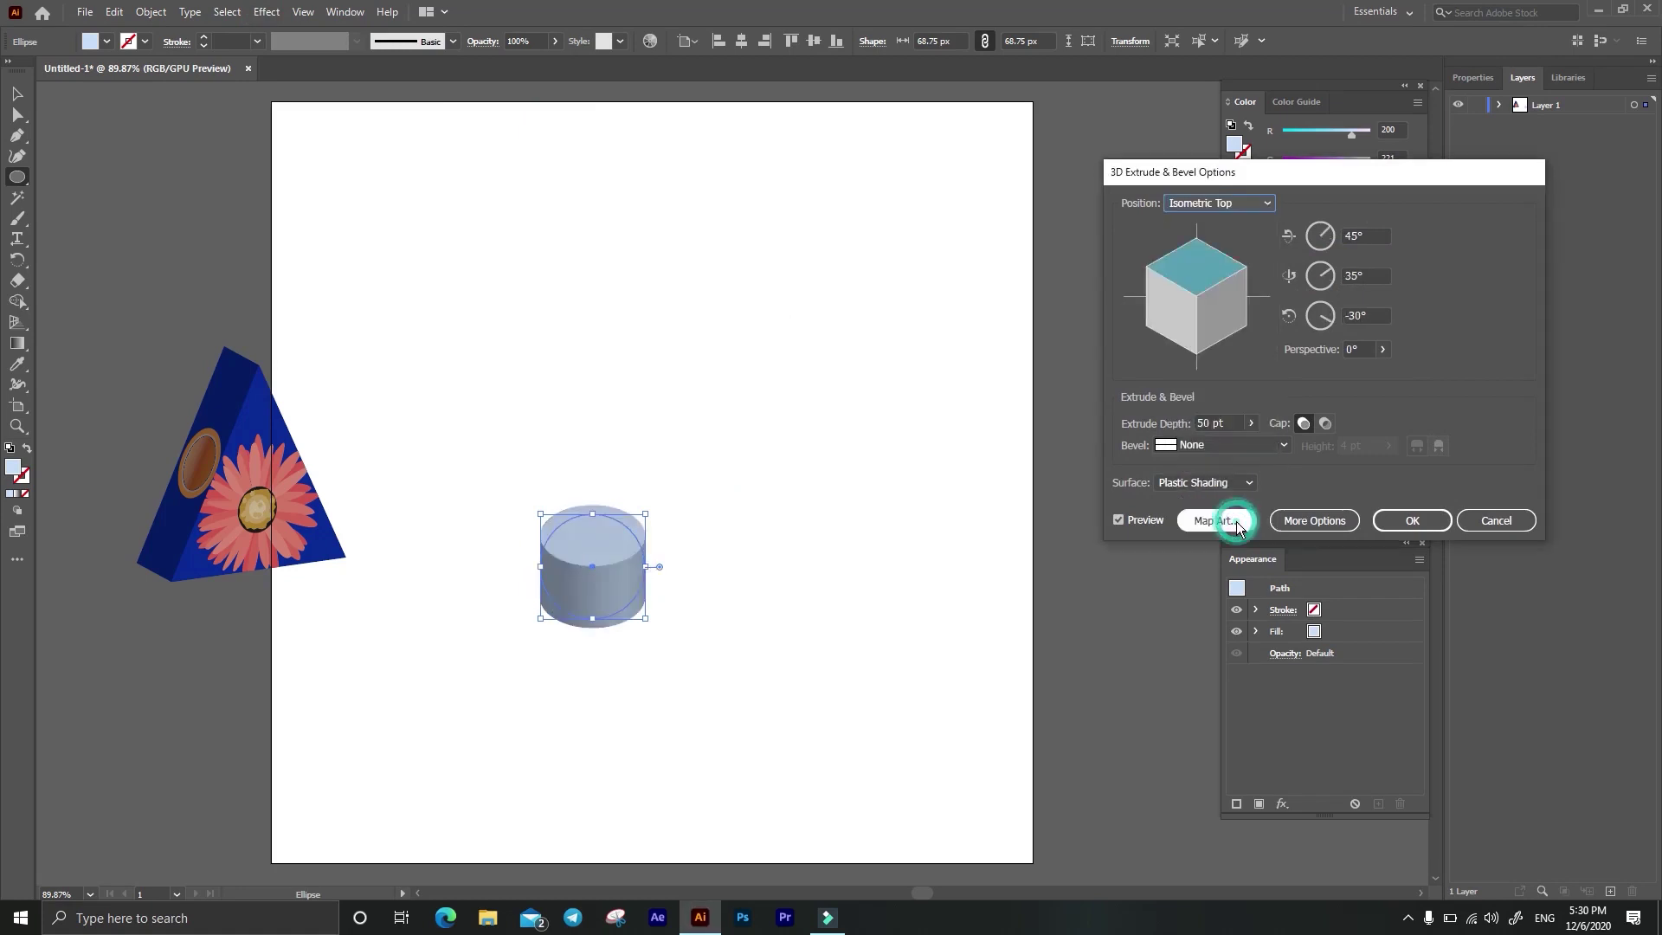
click(1250, 422)
drag(1186, 445, 1197, 455)
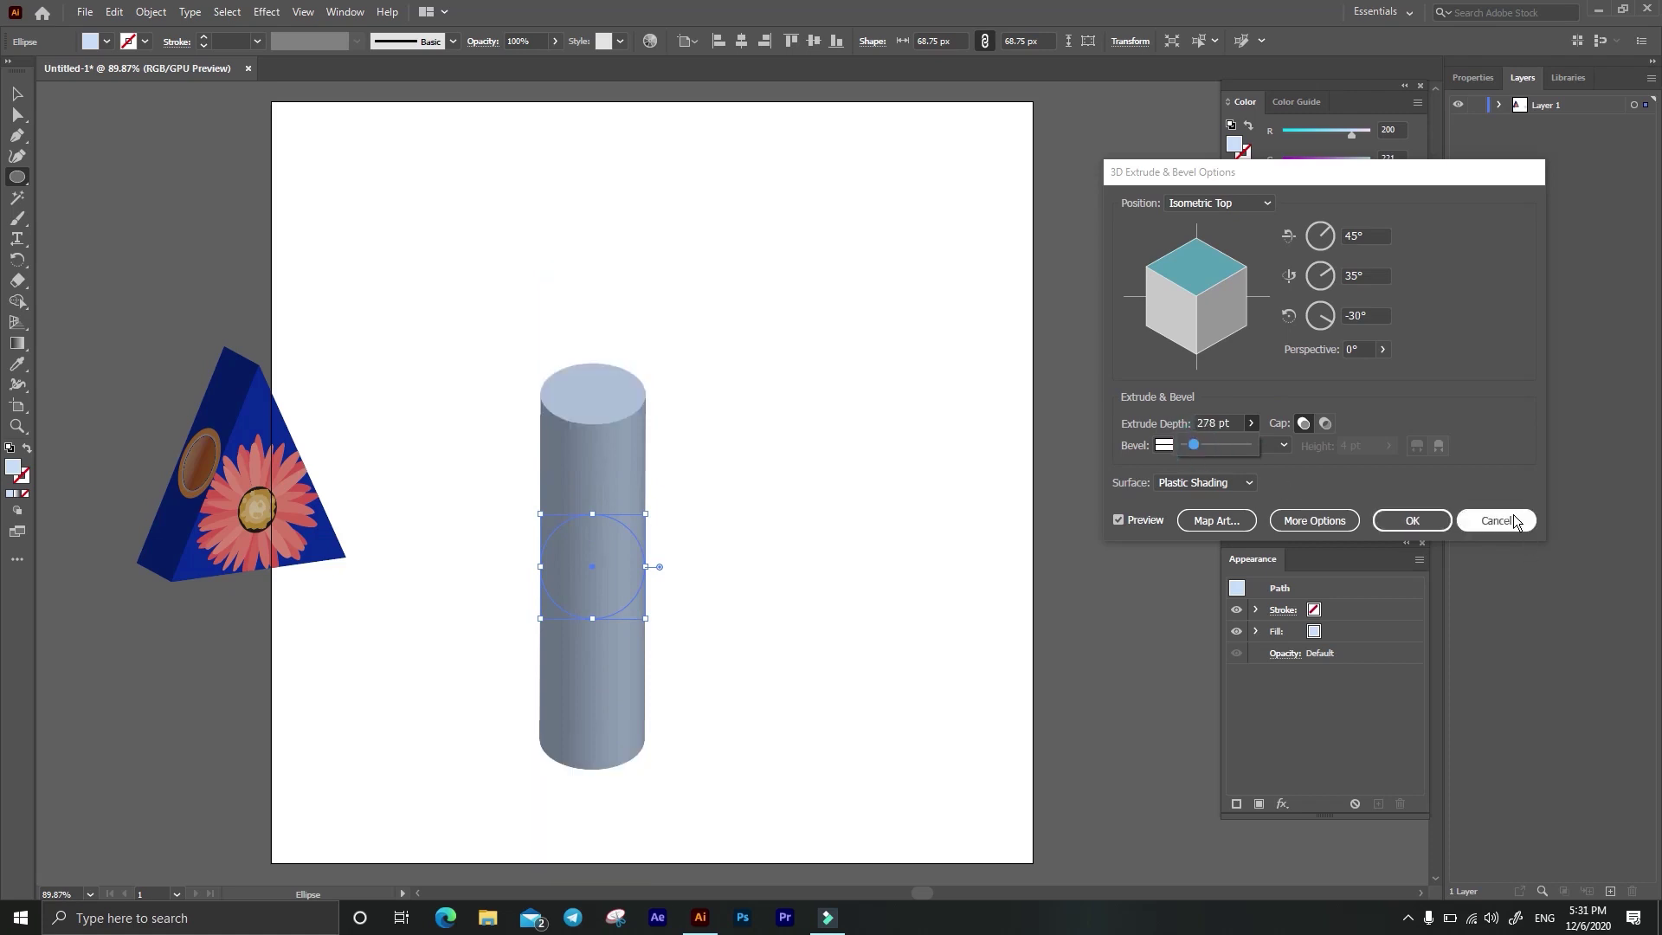
click(1411, 521)
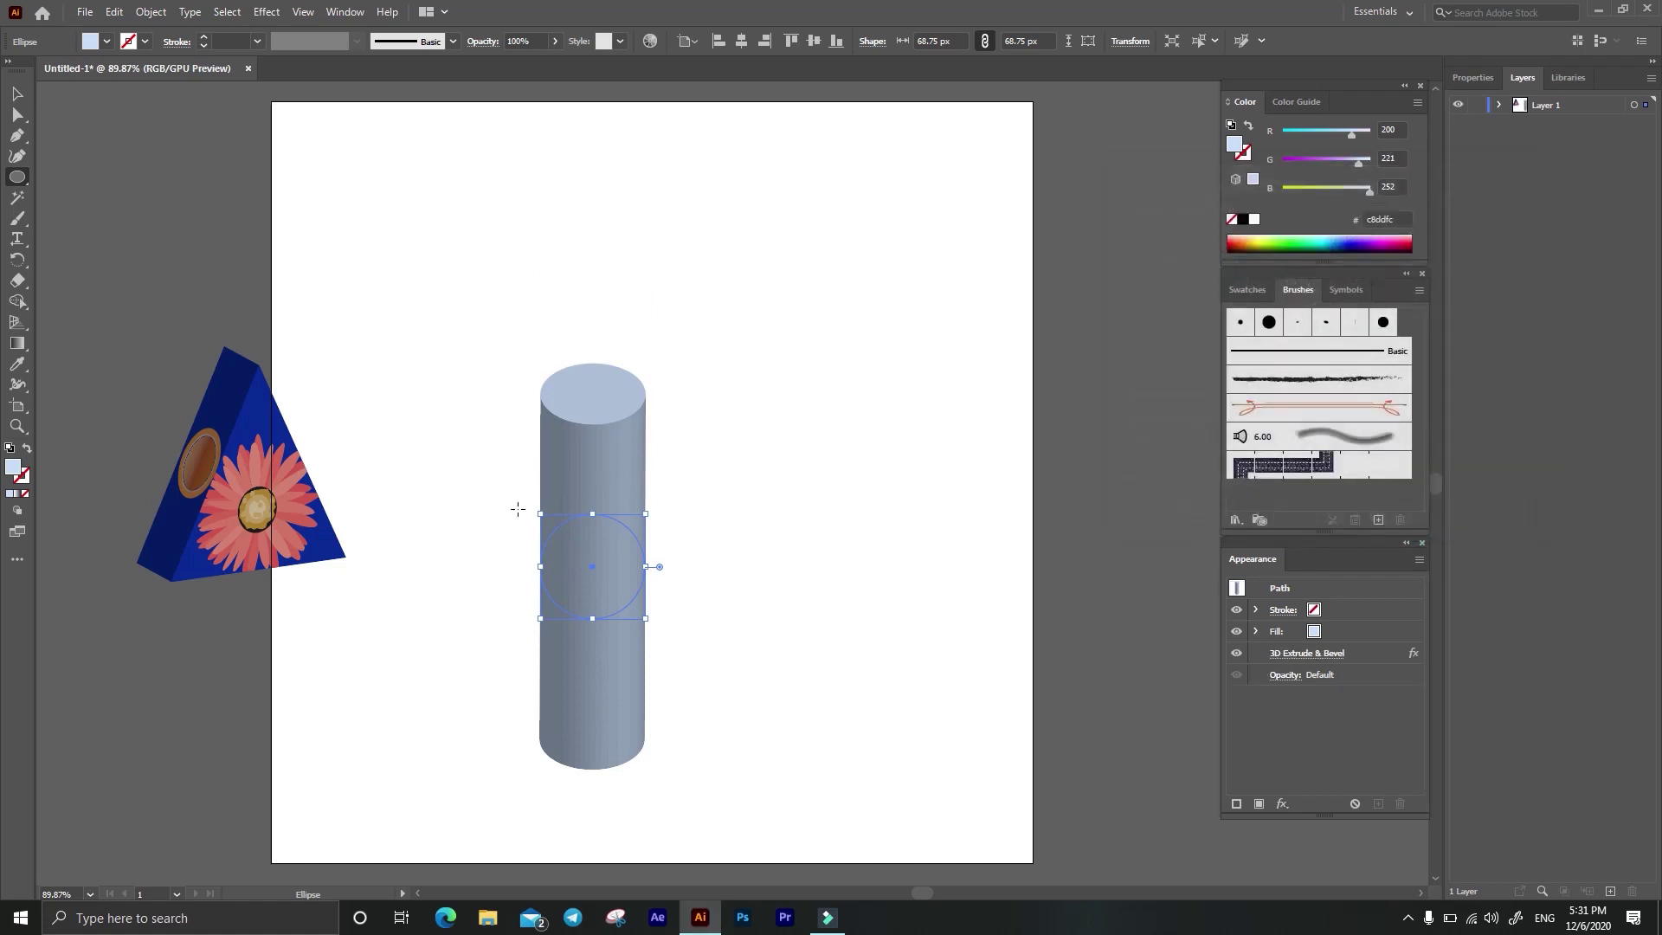
Step: Enlarge the extruded circle to about 114 px wide
key(ctrl+t)
click(651, 520)
click(879, 493)
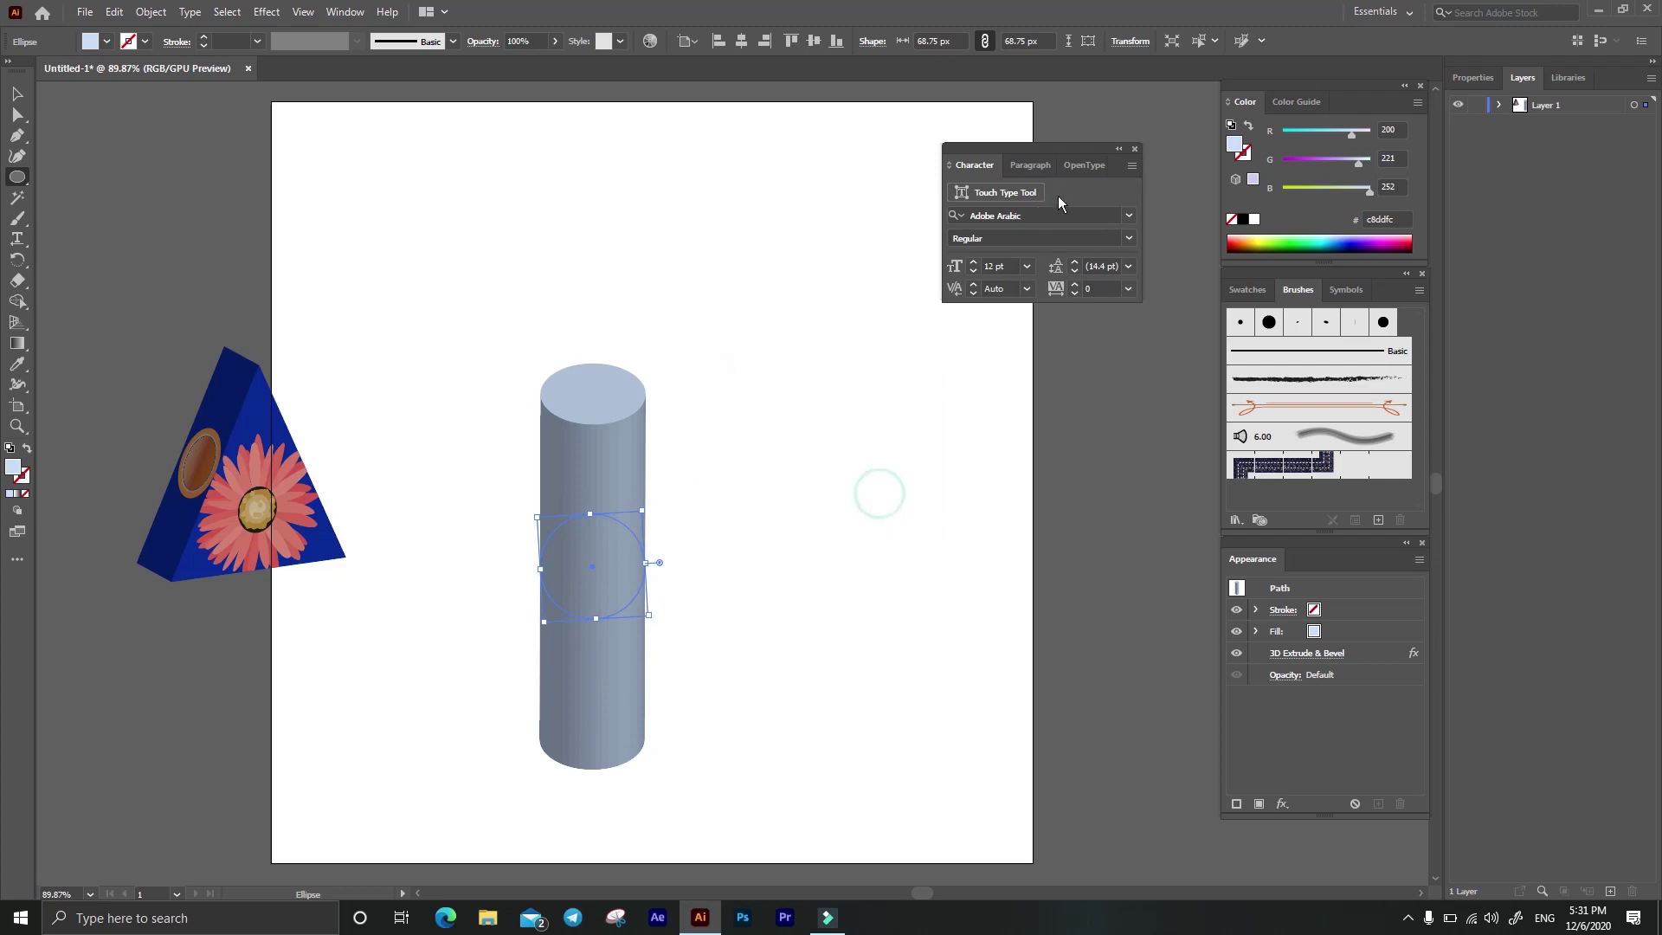
click(1135, 150)
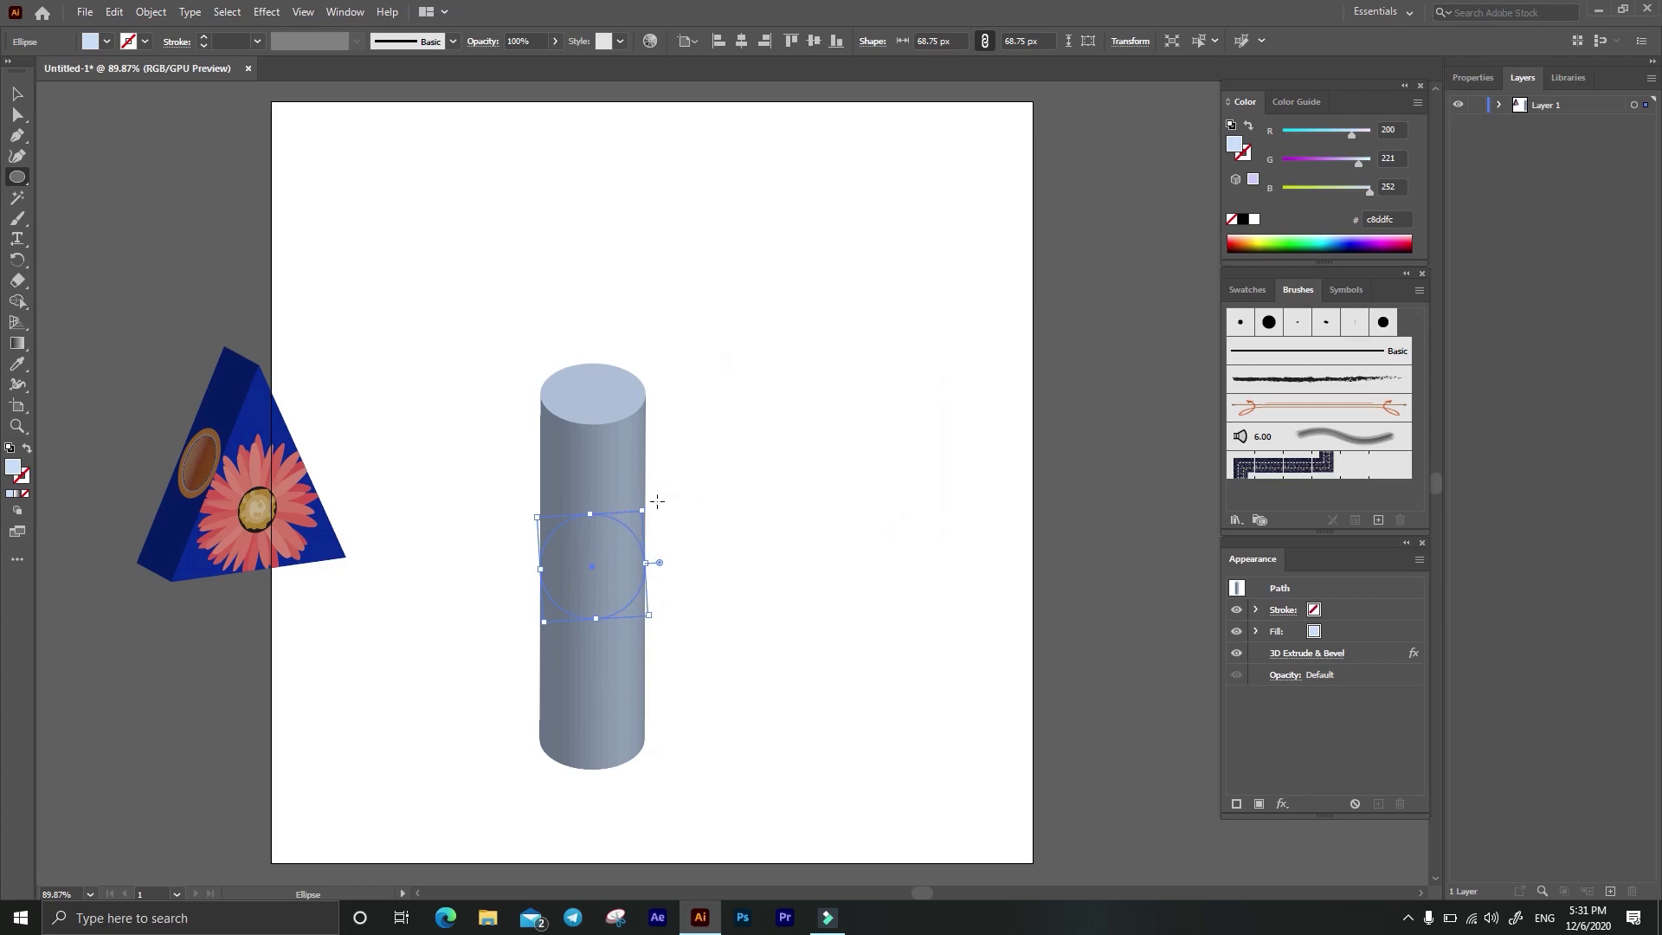
drag(647, 511, 685, 473)
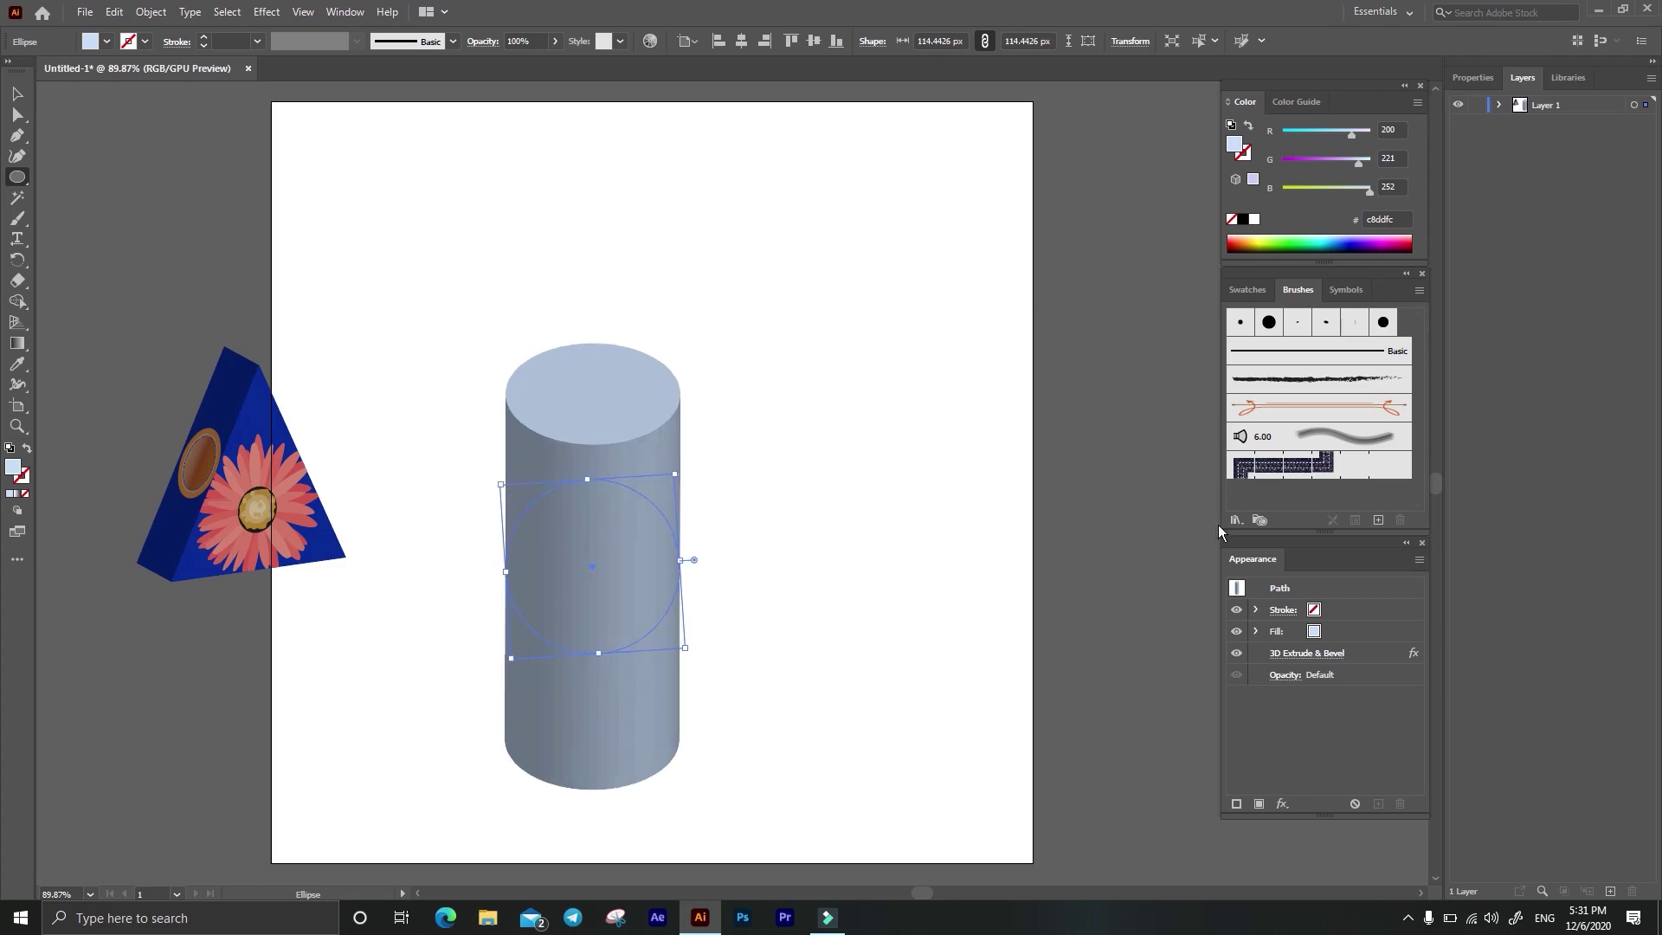
Step: Raise the extrude depth to 472 pt and move the cylinder toward the page's right edge
click(1309, 654)
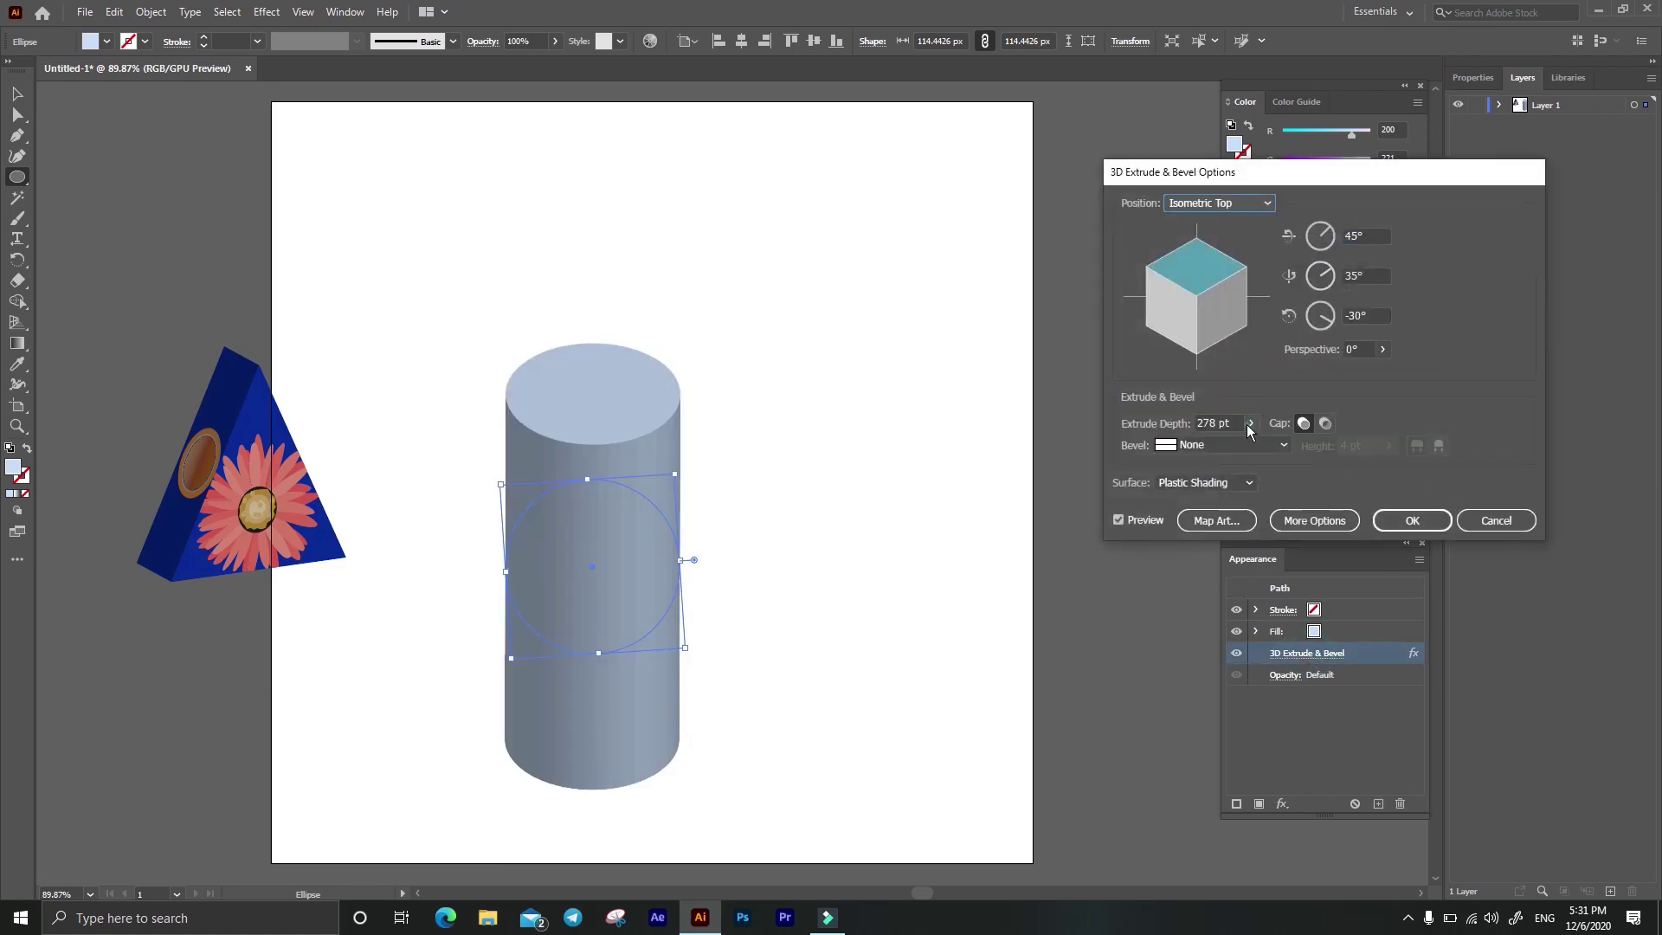
click(1250, 424)
drag(1198, 447, 1204, 449)
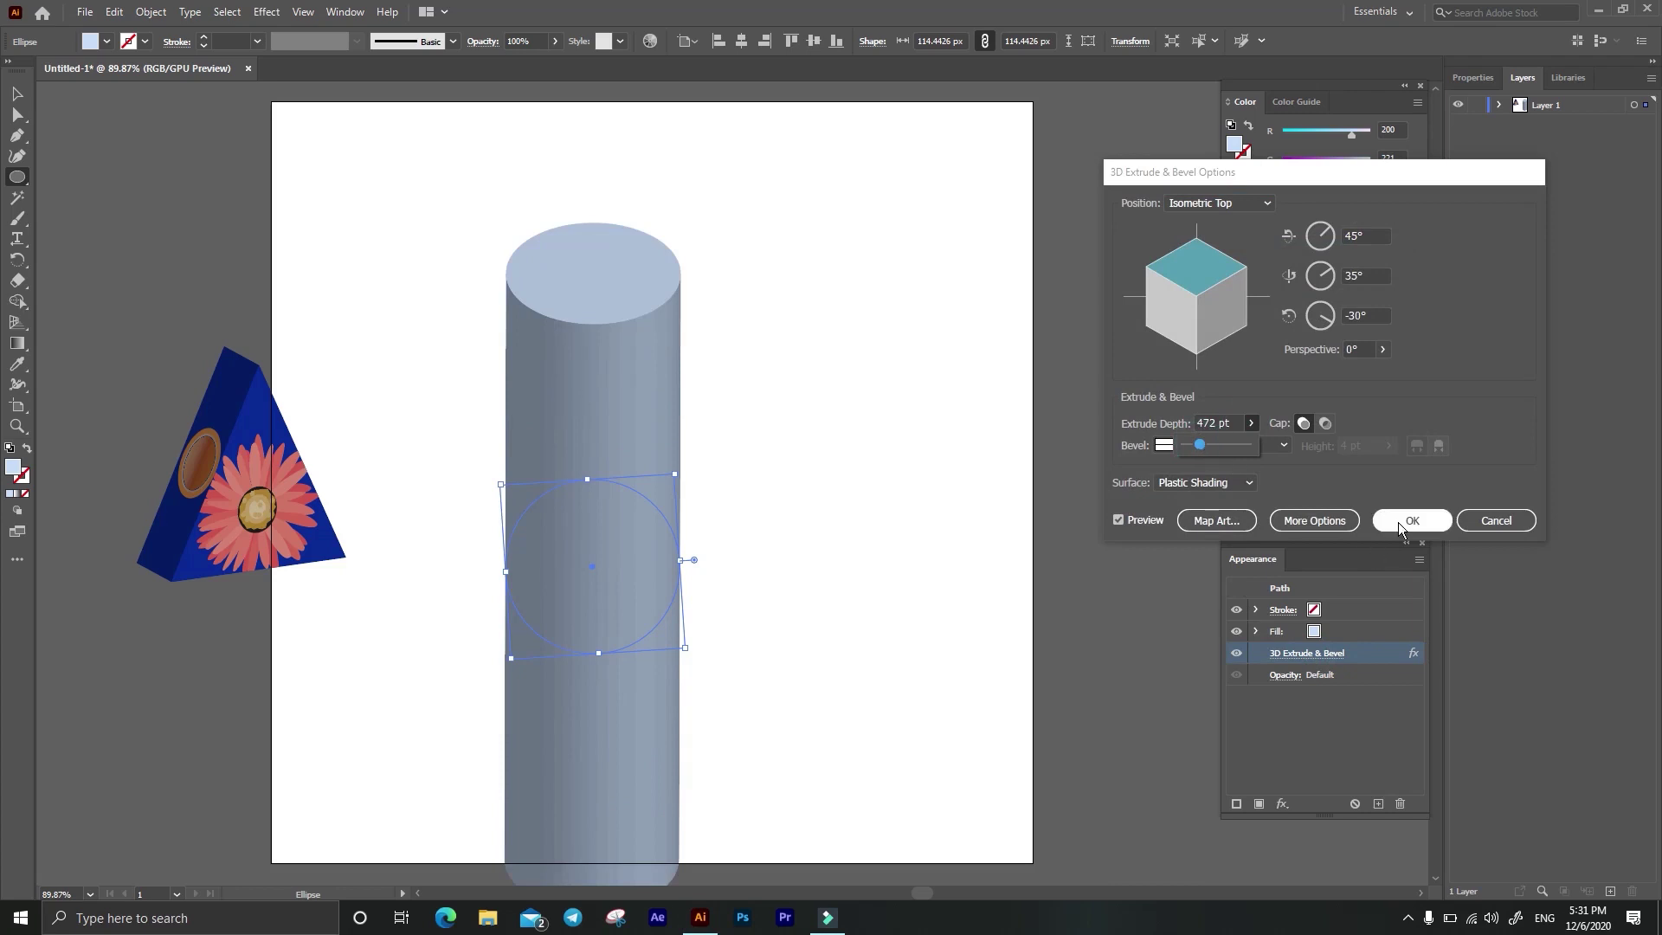
click(1411, 521)
click(19, 98)
drag(639, 380, 880, 264)
drag(773, 365, 826, 365)
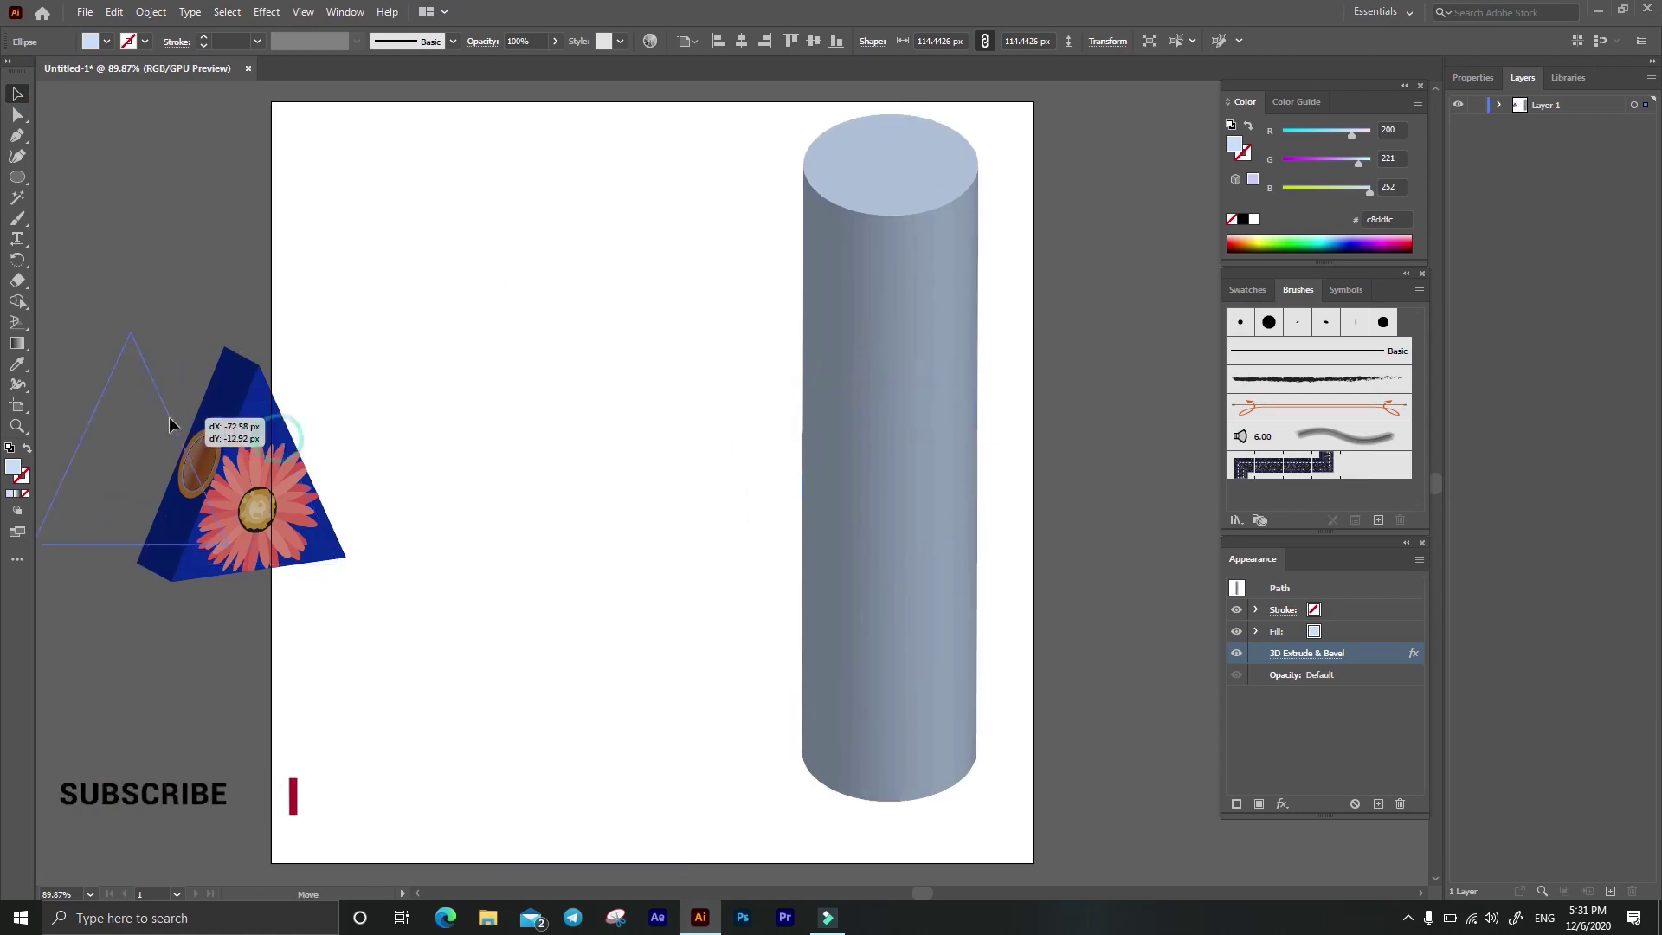
Step: Draw a small blue square on the left of the page with the Rectangle tool
click(501, 442)
click(17, 177)
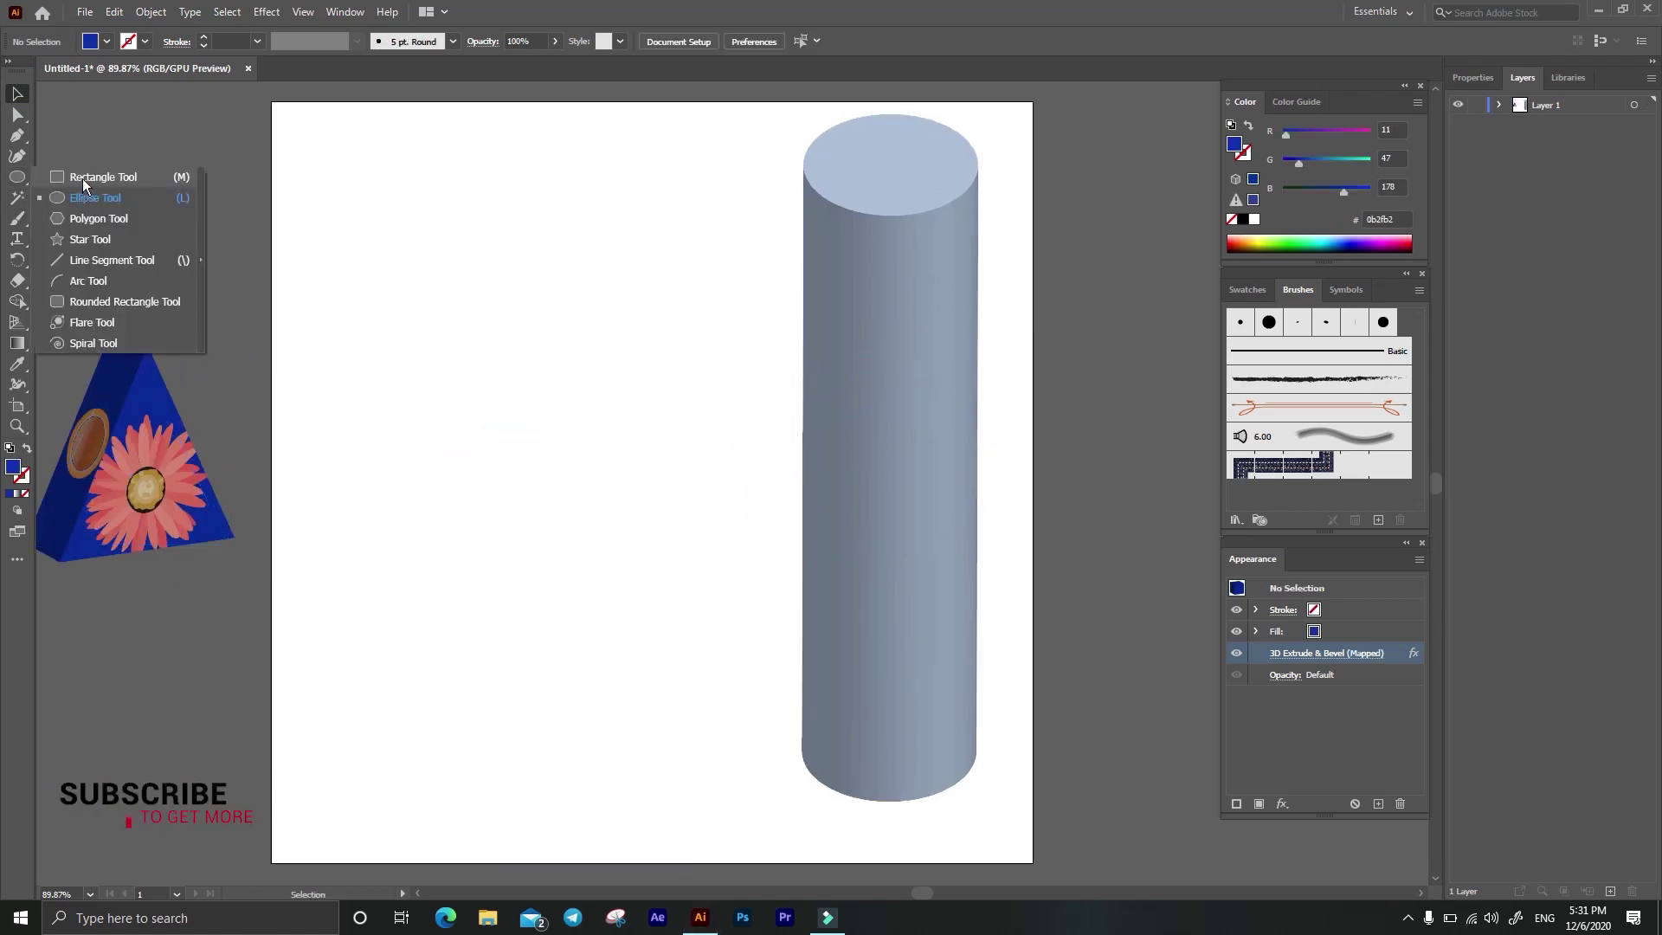
click(79, 178)
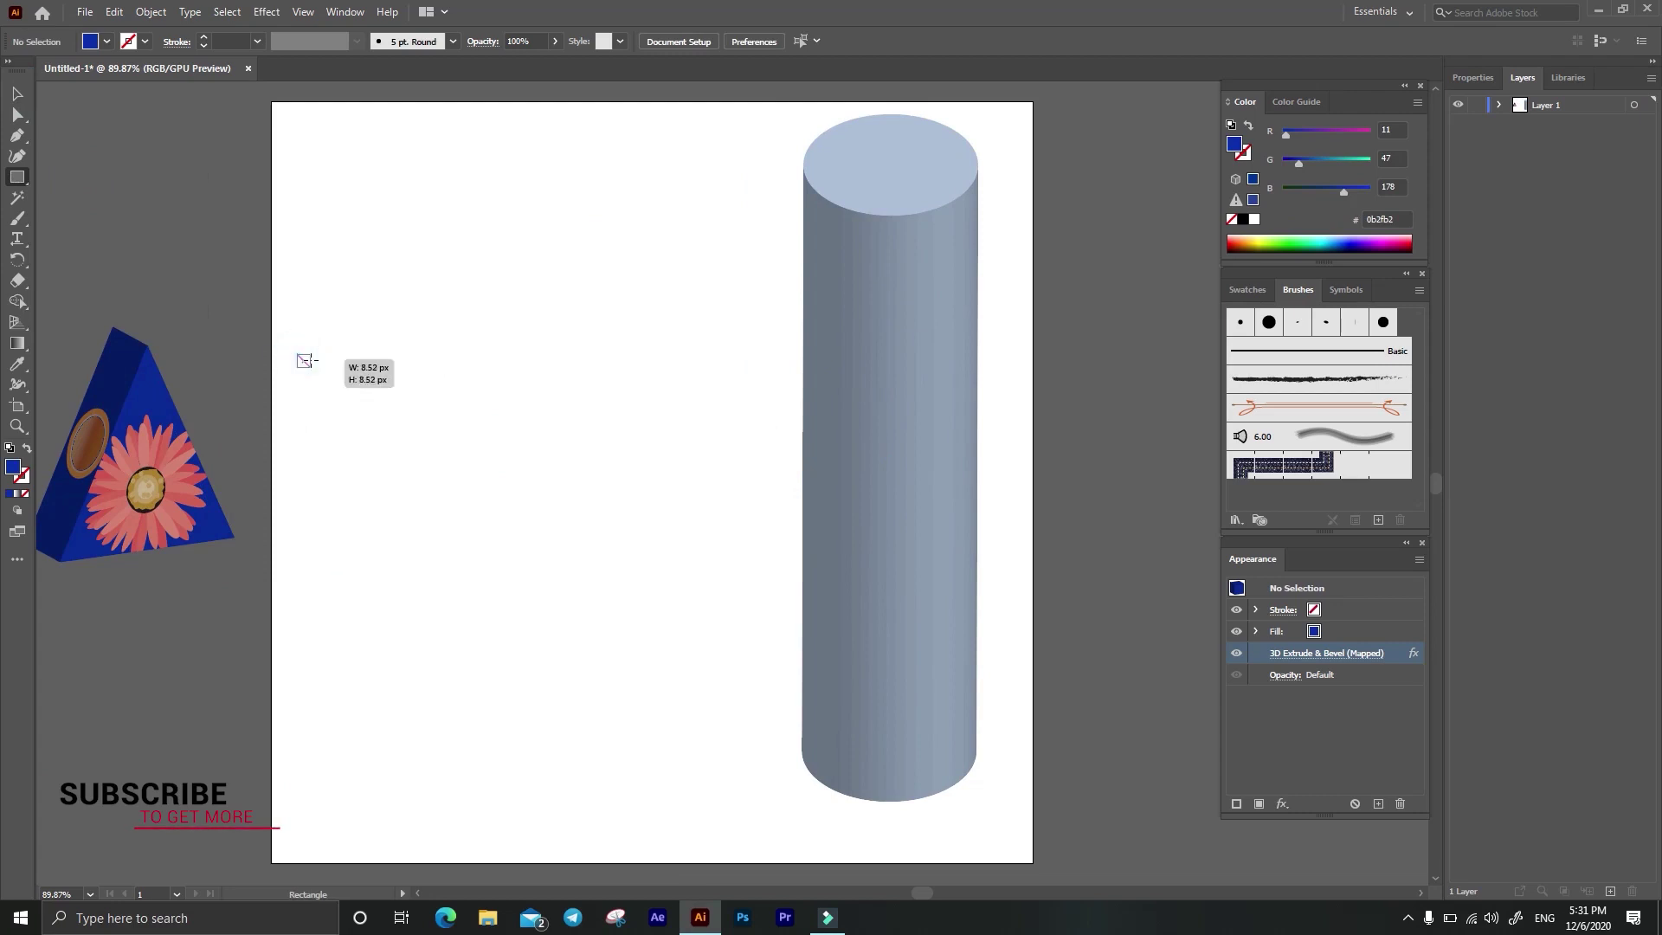
drag(300, 357, 306, 363)
click(17, 94)
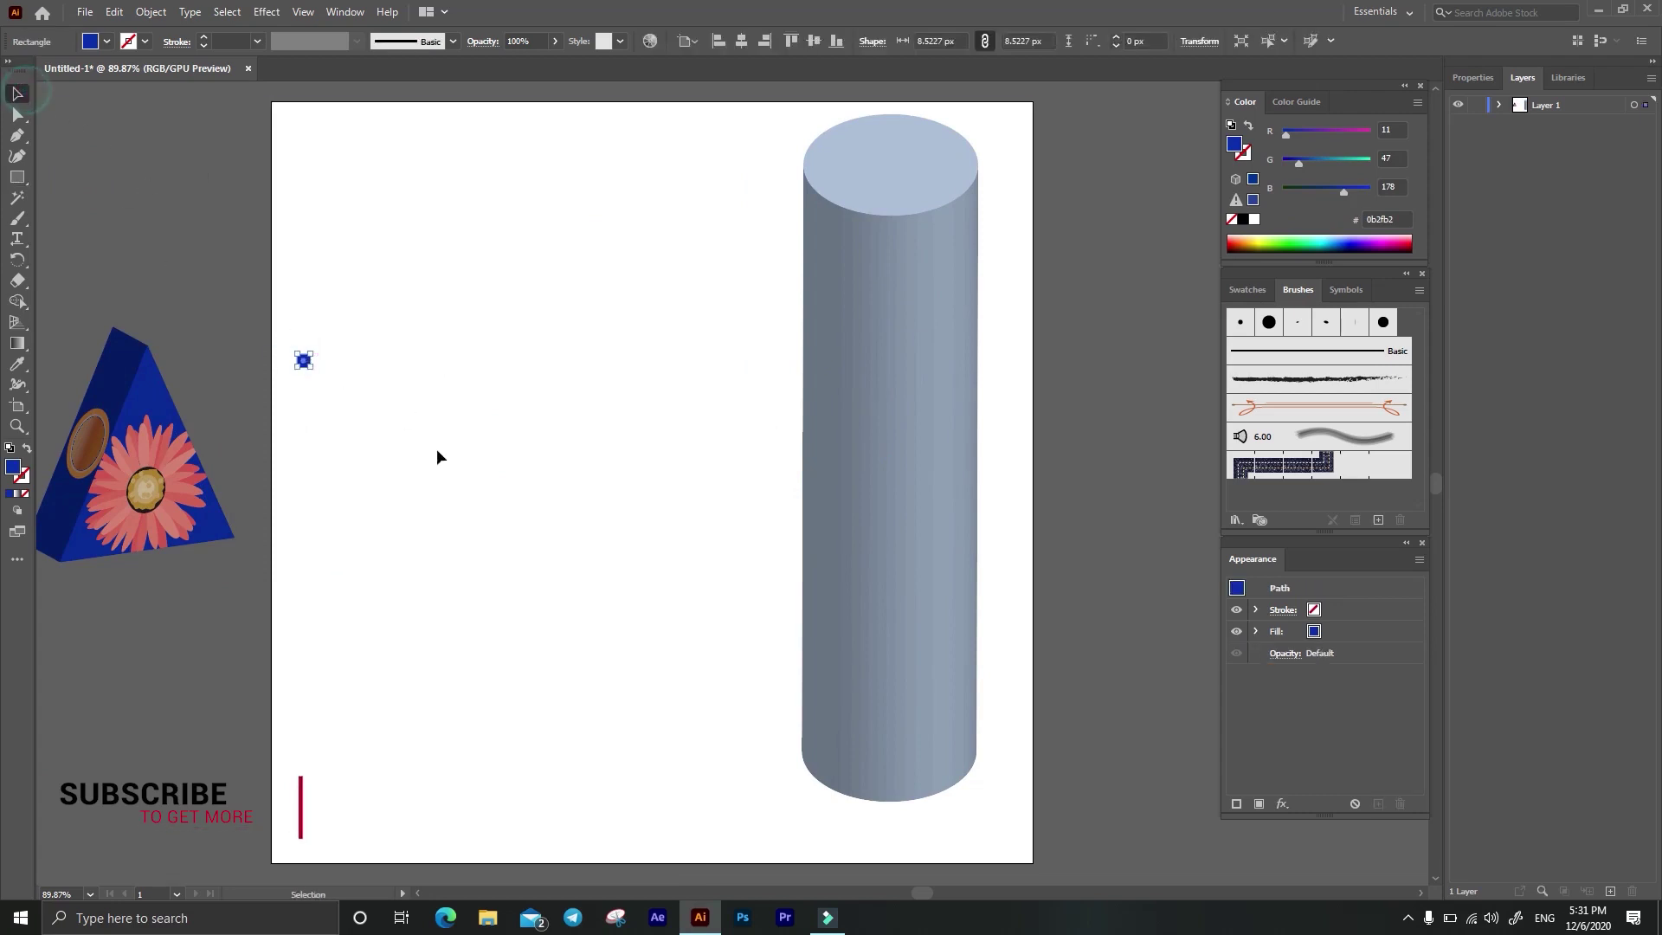
key(ctrl+plus)
key(ctrl+plus)
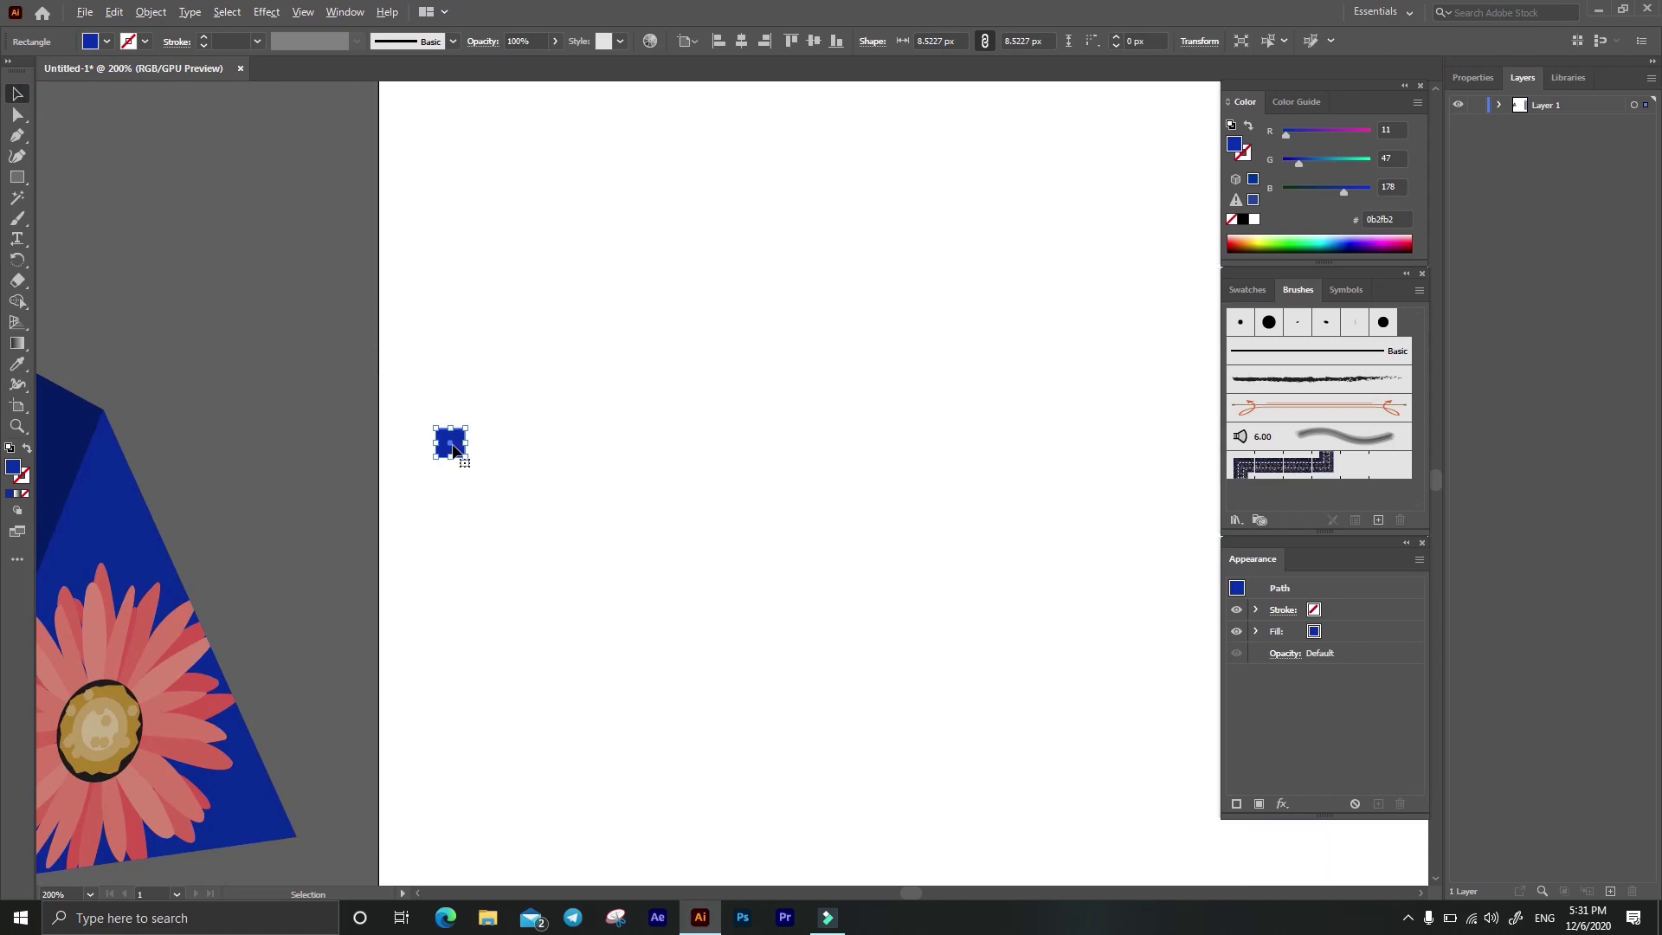
Step: Duplicate the square rightward with Alt-drag and Ctrl+D into a row of 13
drag(452, 447, 490, 447)
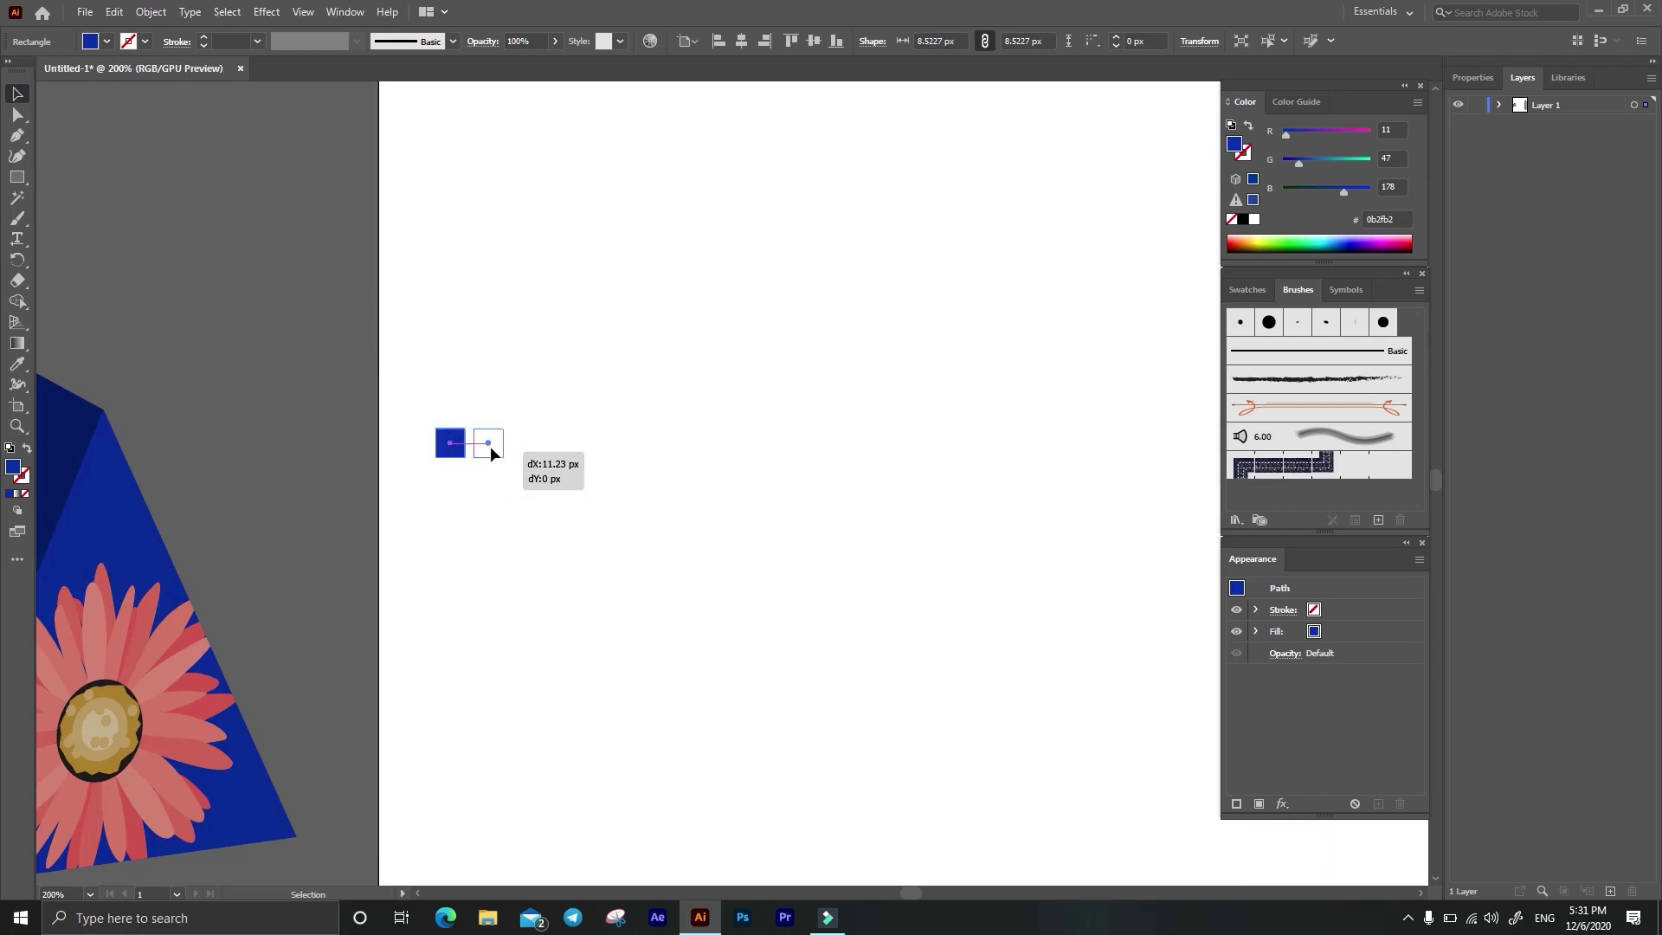
drag(490, 444, 490, 445)
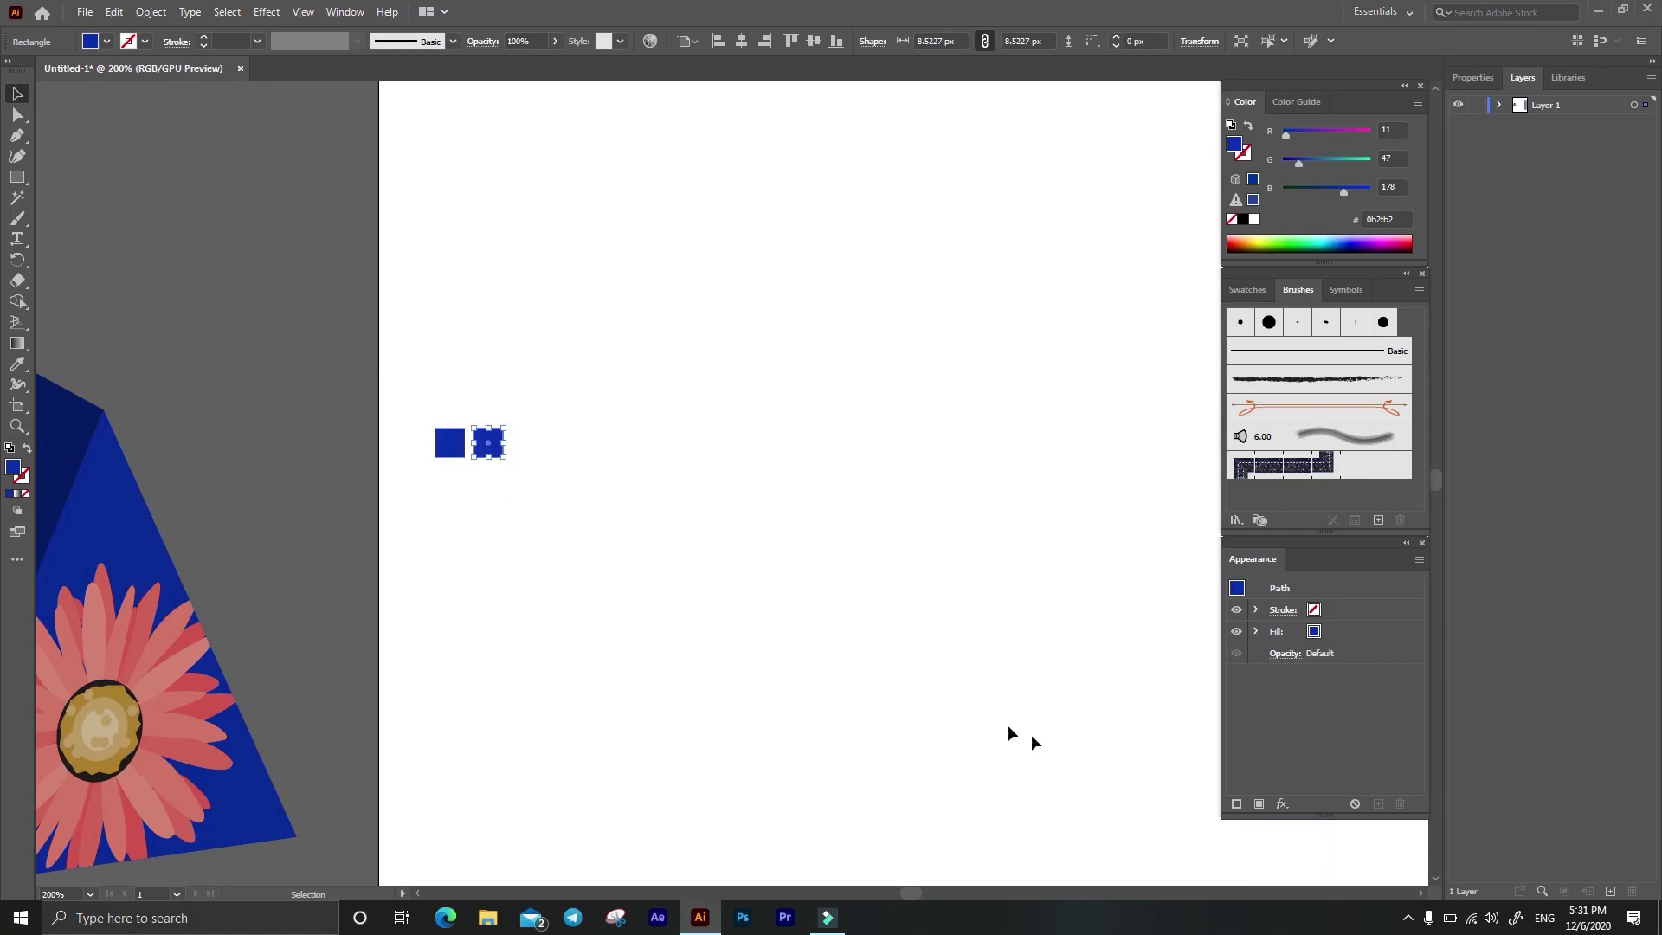
key(ctrl+d)
key(ctrl+d)
key(ctrl+d)
key(ctrl+d)
key(ctrl+d)
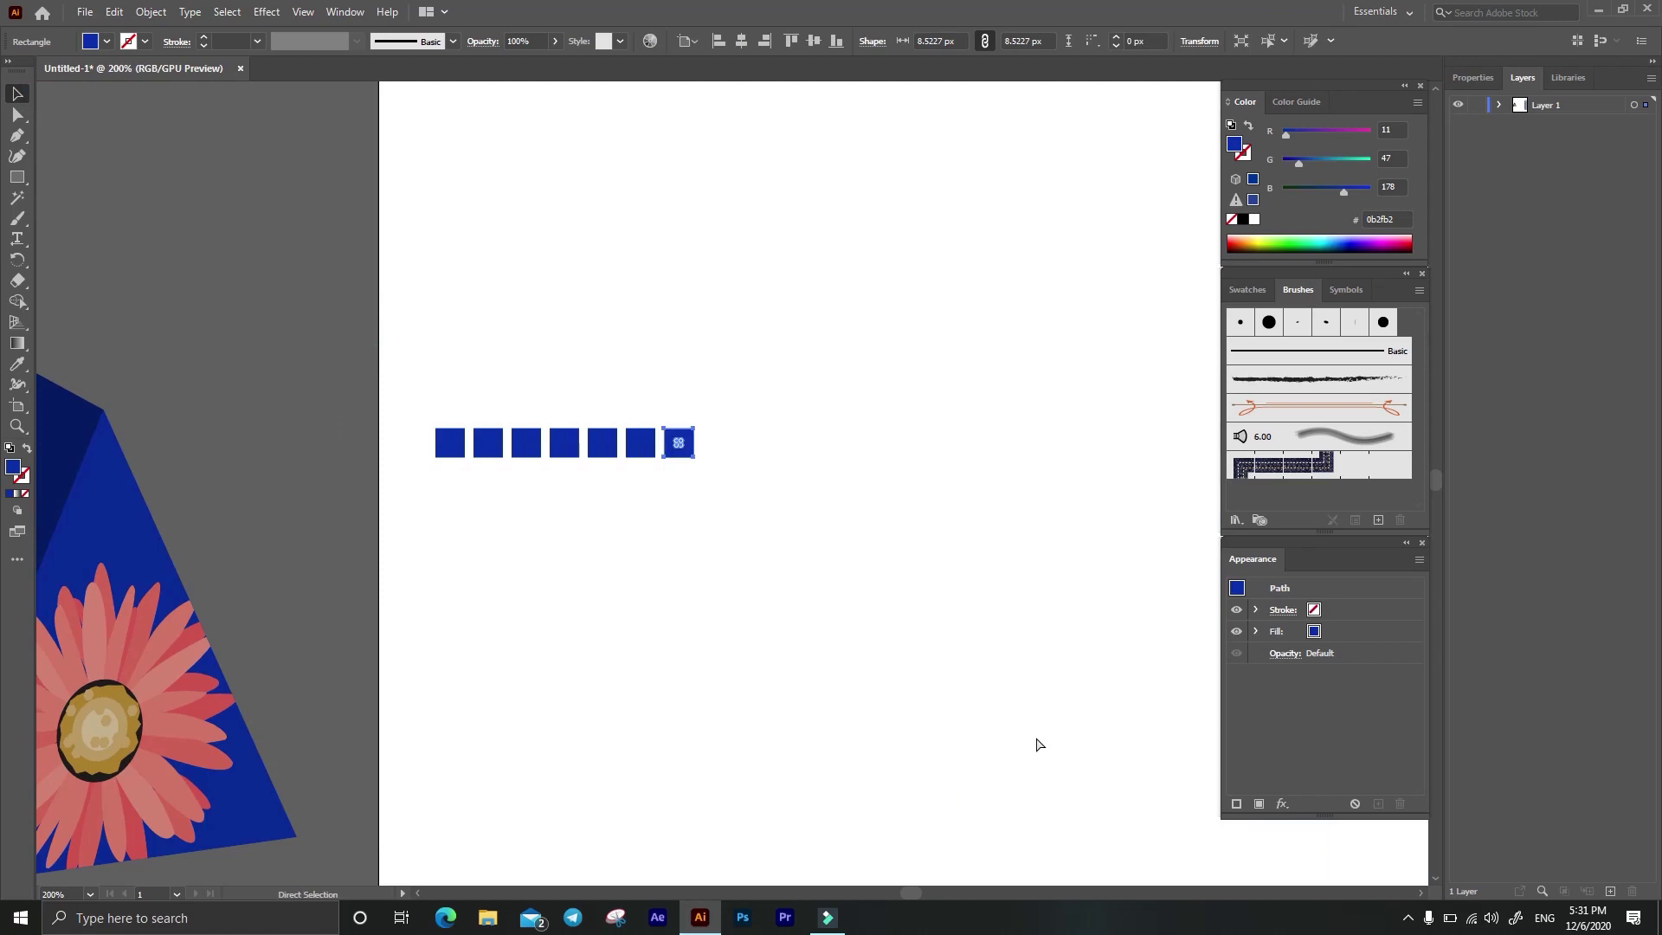
key(ctrl+d)
key(ctrl+d)
key(ctrl+d)
key(ctrl+d)
key(ctrl+d)
key(ctrl+d)
key(v)
scroll(924, 692, down, 1)
Step: Copy the row downward and repeat with Ctrl+D to stack rows, then select the whole grid
drag(937, 462, 552, 546)
drag(909, 509, 907, 541)
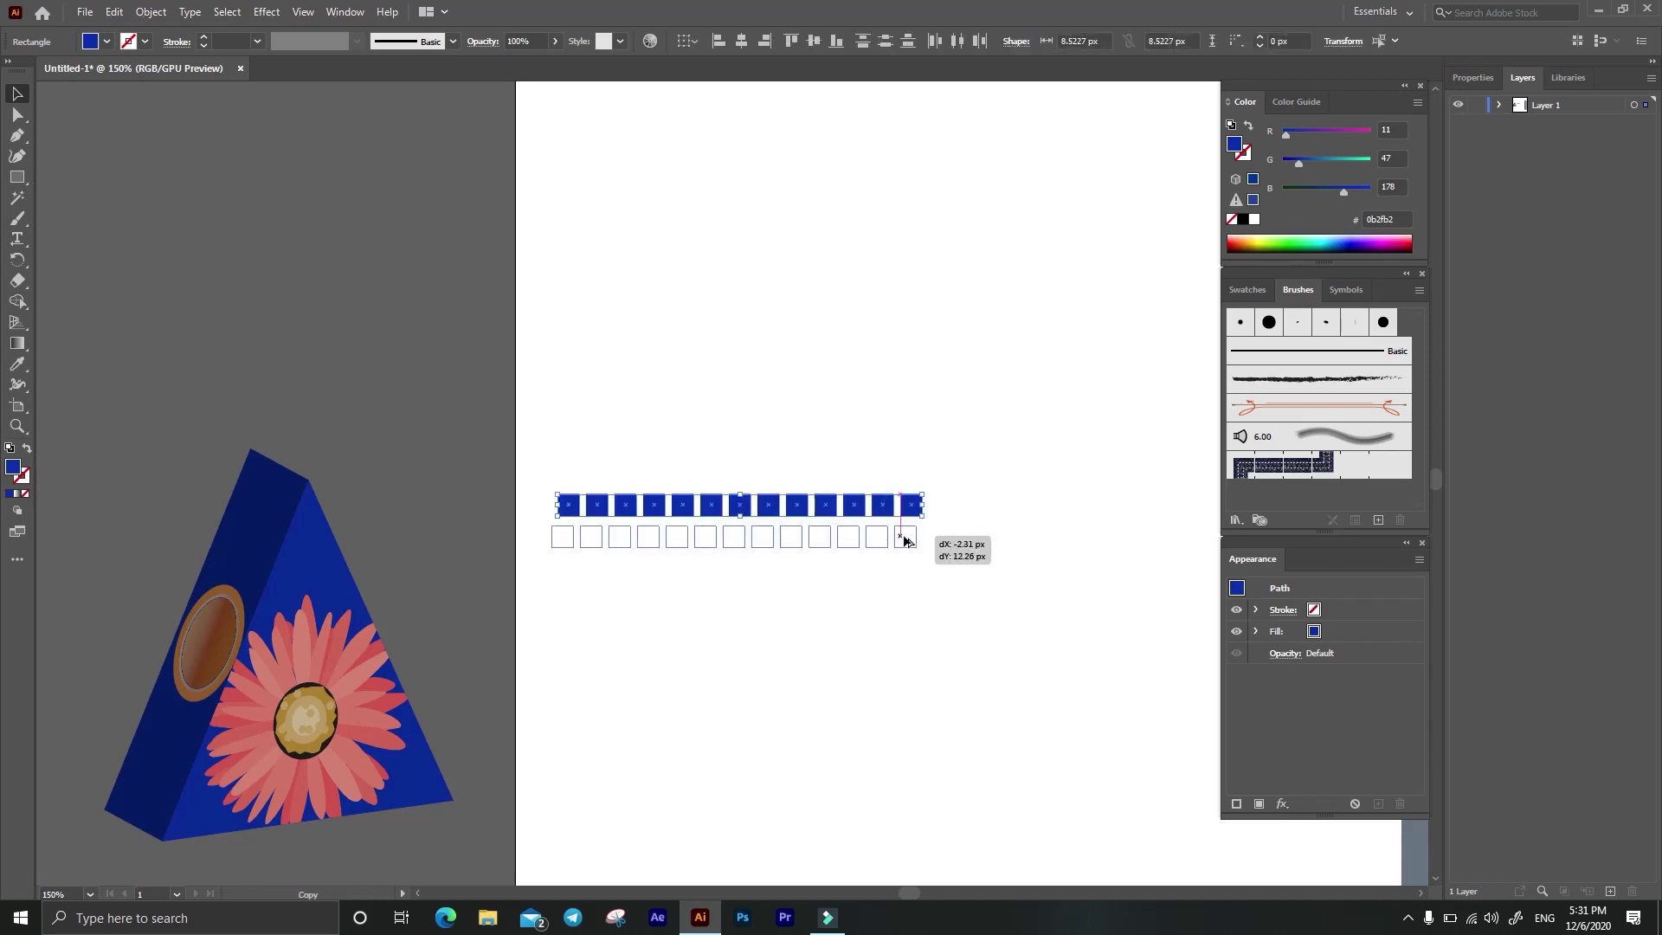
drag(906, 541, 908, 541)
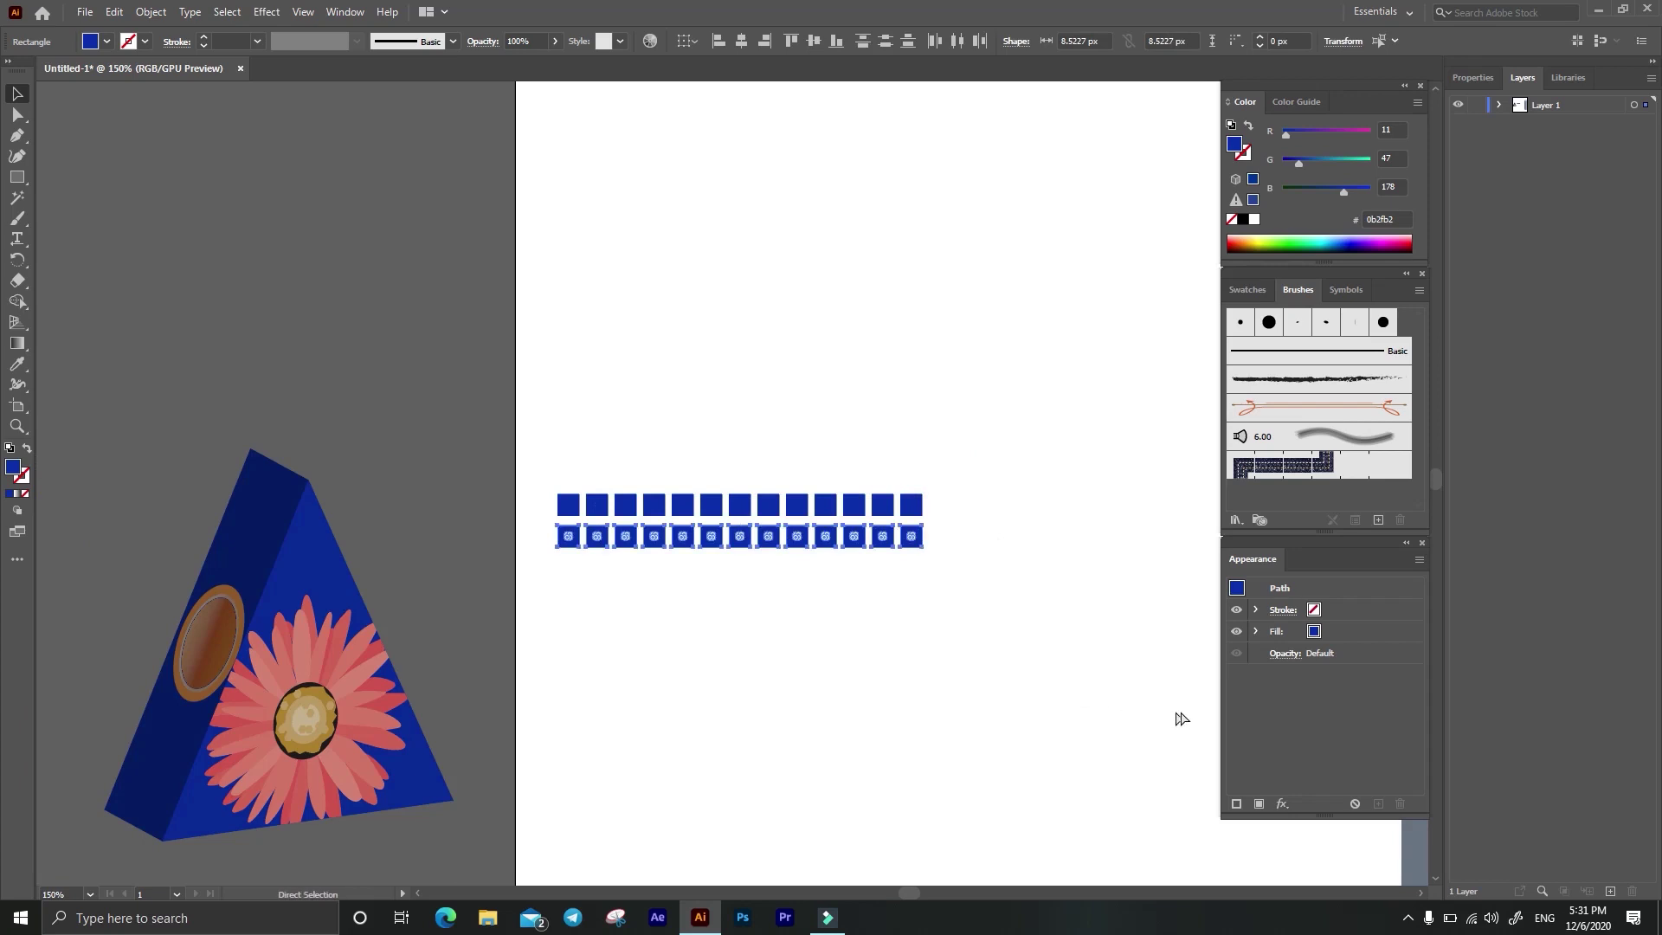
key(ctrl+d)
key(ctrl+d)
key(ctrl+d)
key(ctrl+d)
key(ctrl+d)
key(ctrl+d)
key(ctrl+d)
key(ctrl+d)
key(ctrl+d)
key(ctrl+d)
key(ctrl+d)
key(ctrl+d)
alt+scroll(1192, 705, down, 2)
key(a)
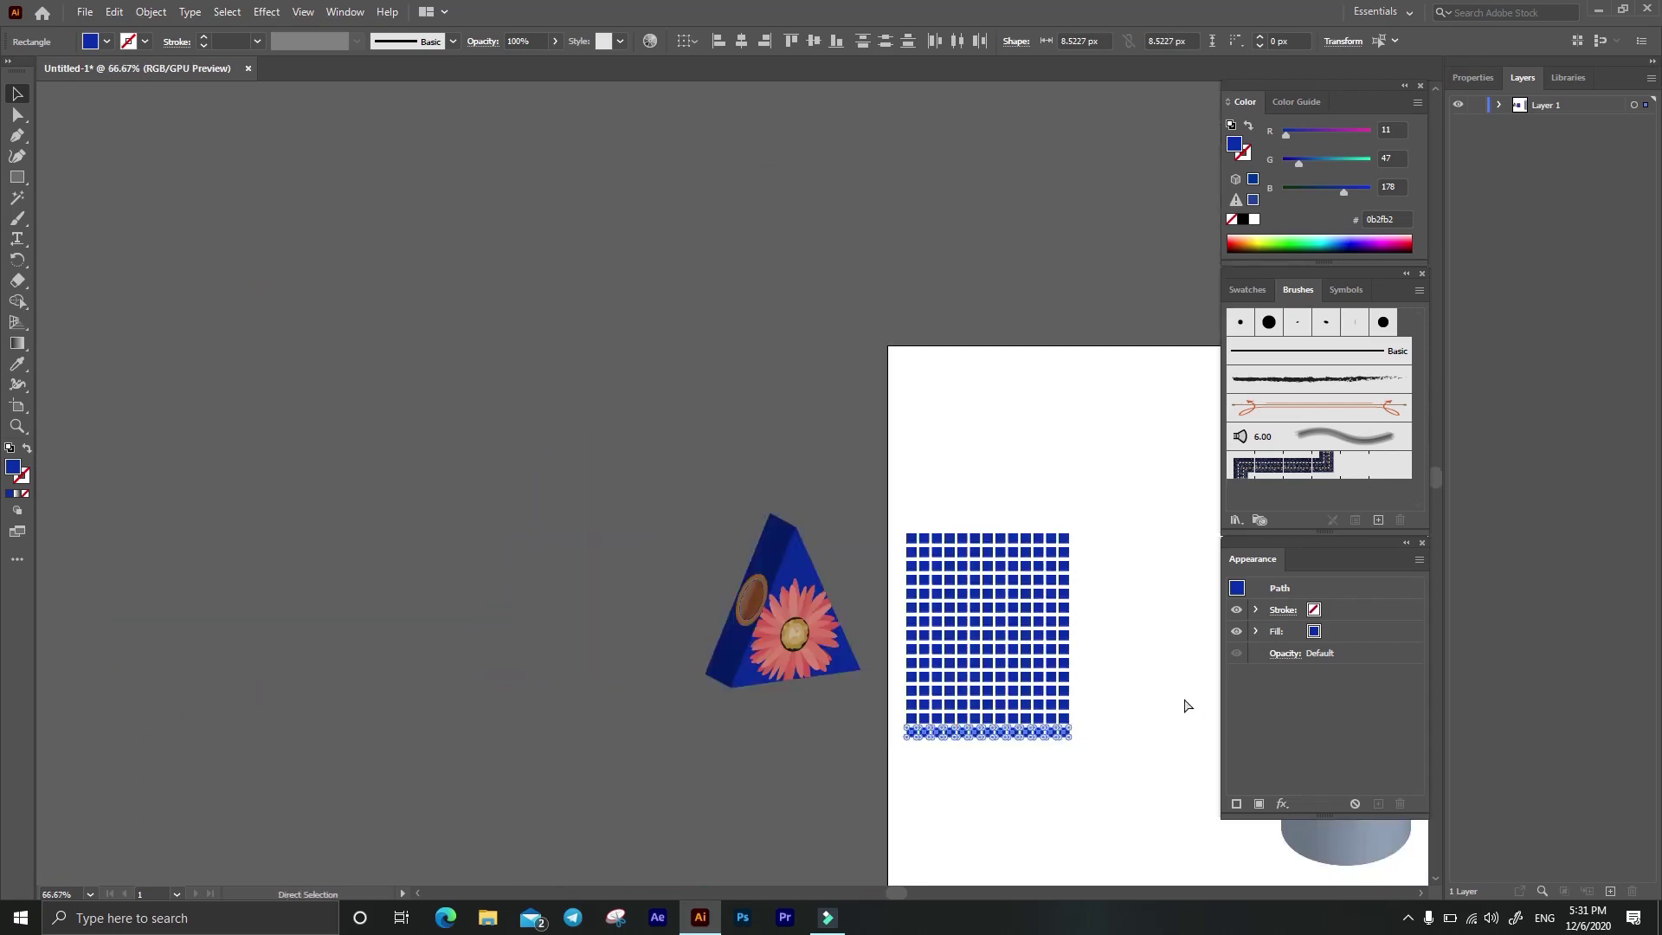
key(ctrl+d)
key(ctrl+d)
key(ctrl+d)
key(ctrl+d)
key(ctrl+d)
key(ctrl+d)
key(ctrl+d)
key(ctrl+d)
key(ctrl+d)
key(ctrl+d)
key(v)
scroll(1182, 698, down, 1)
scroll(1109, 593, down, 1)
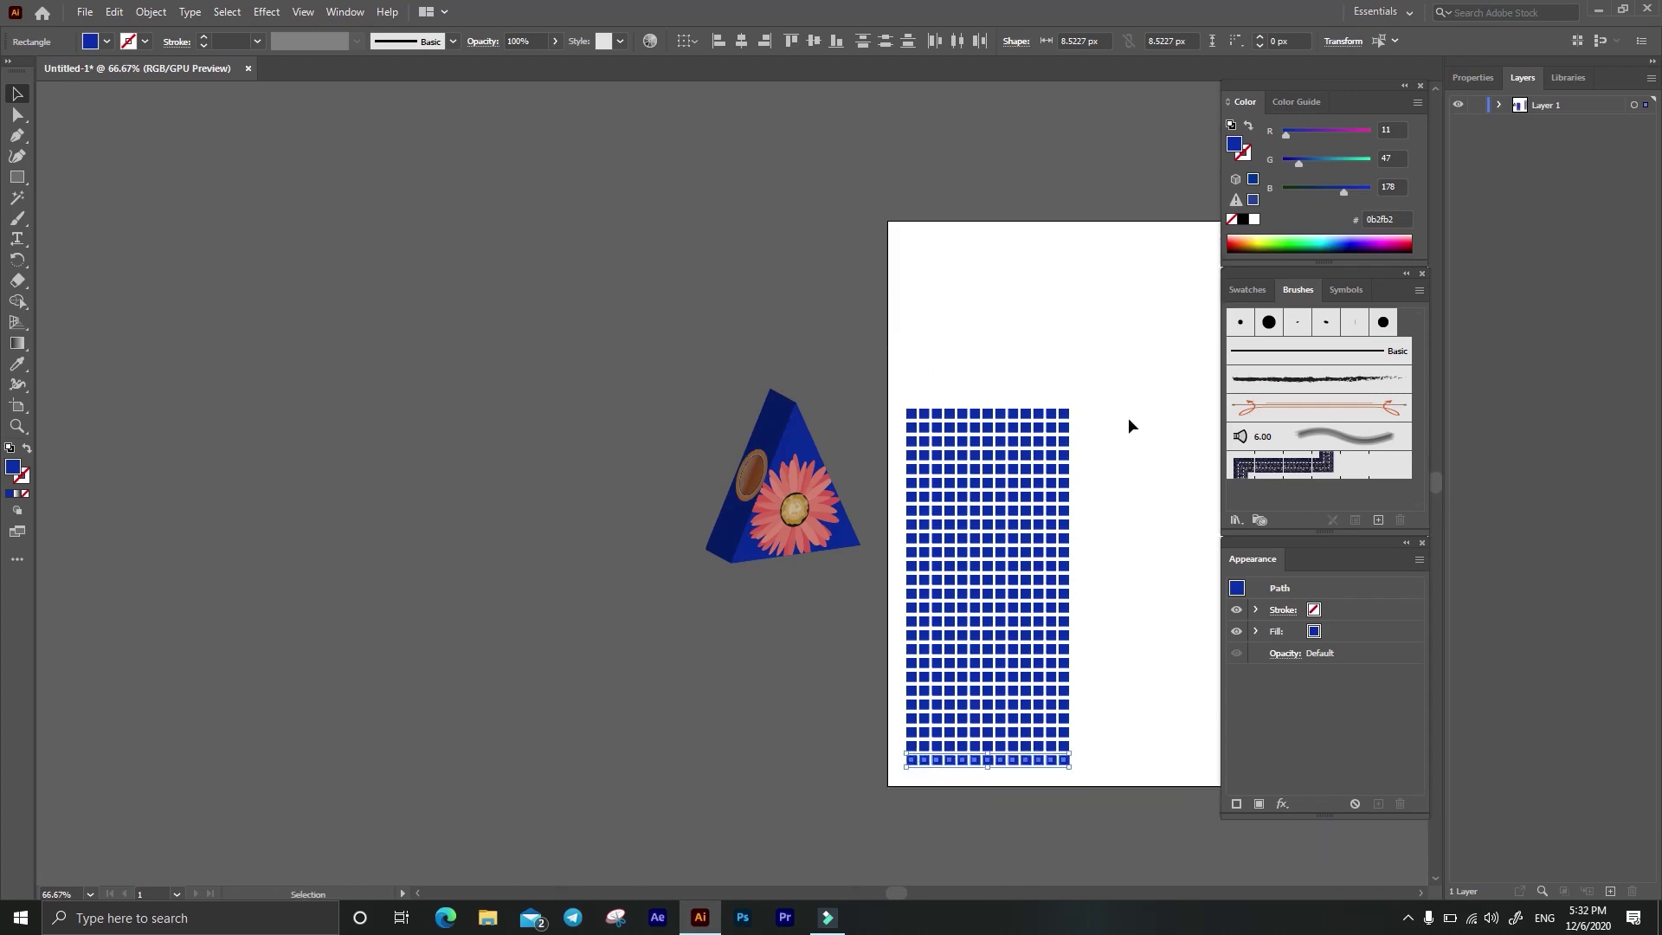
drag(1106, 381, 881, 809)
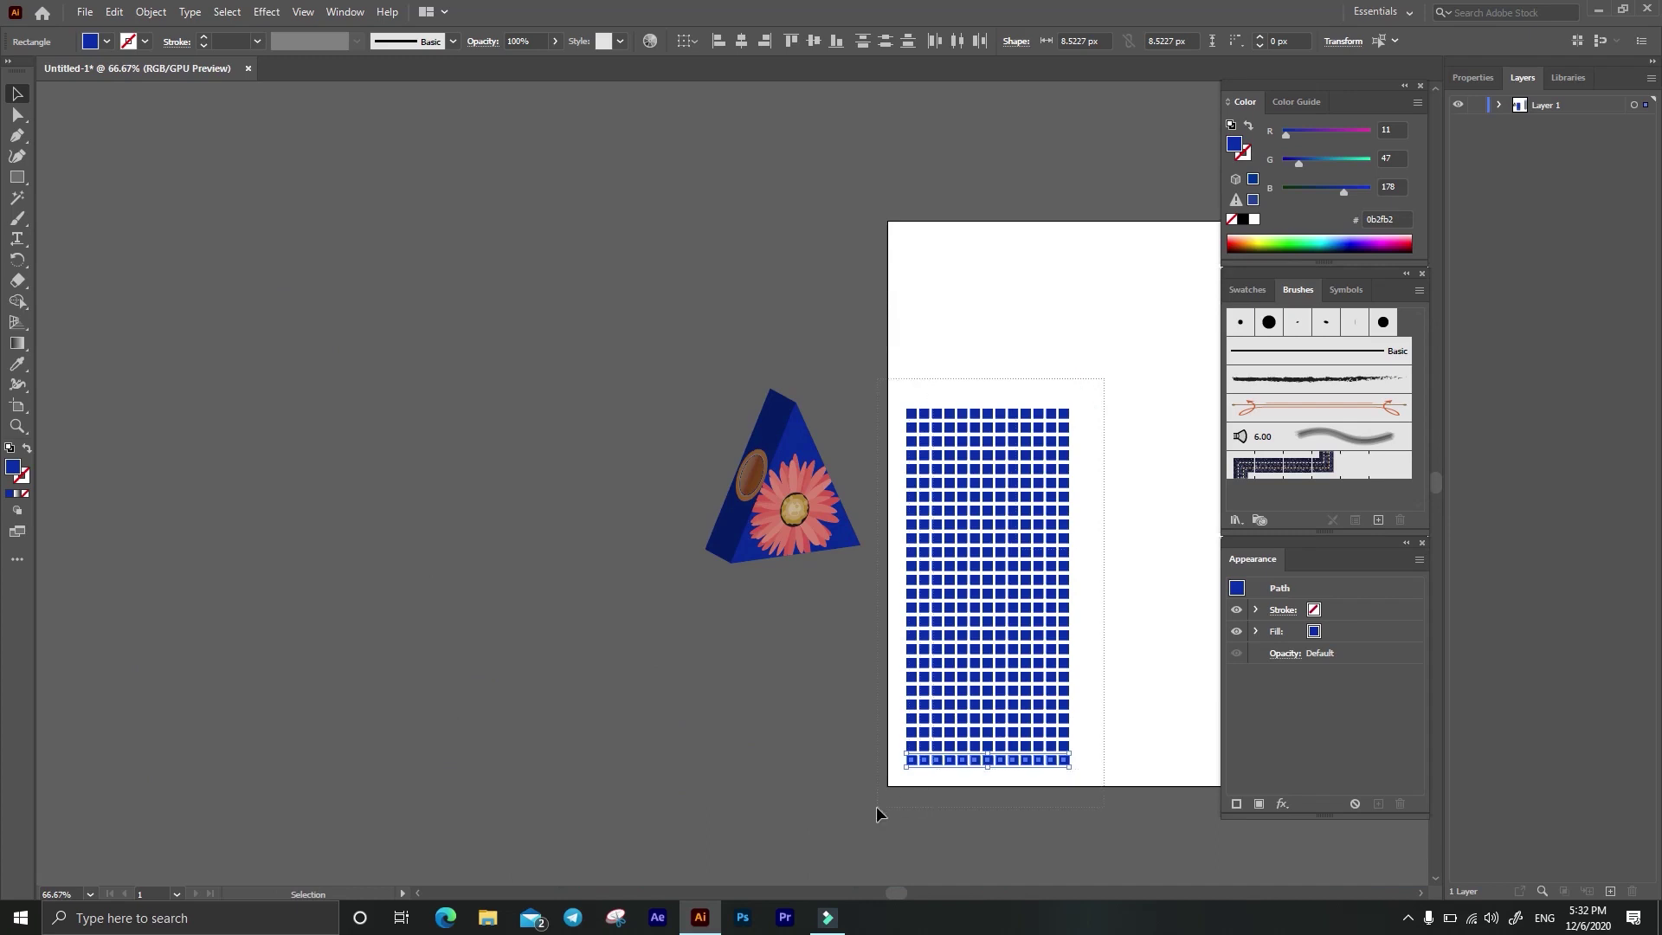
Step: Fill the grid with greyish blue #49577c and expand it into plain shapes
double_click(21, 468)
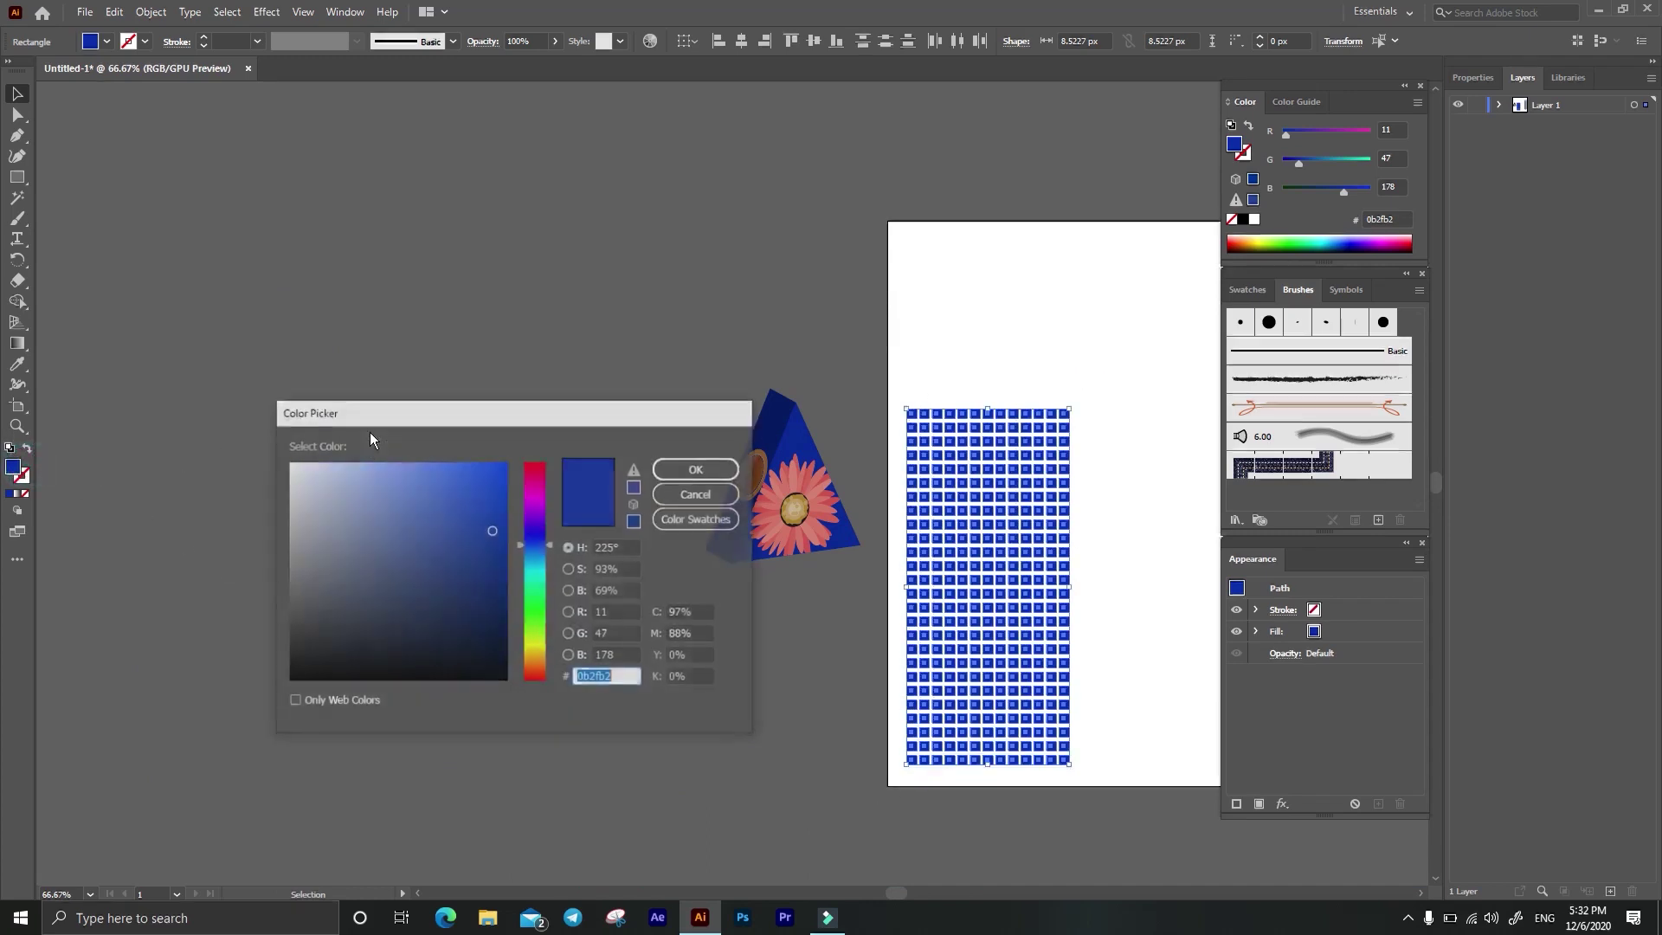
drag(357, 533, 378, 573)
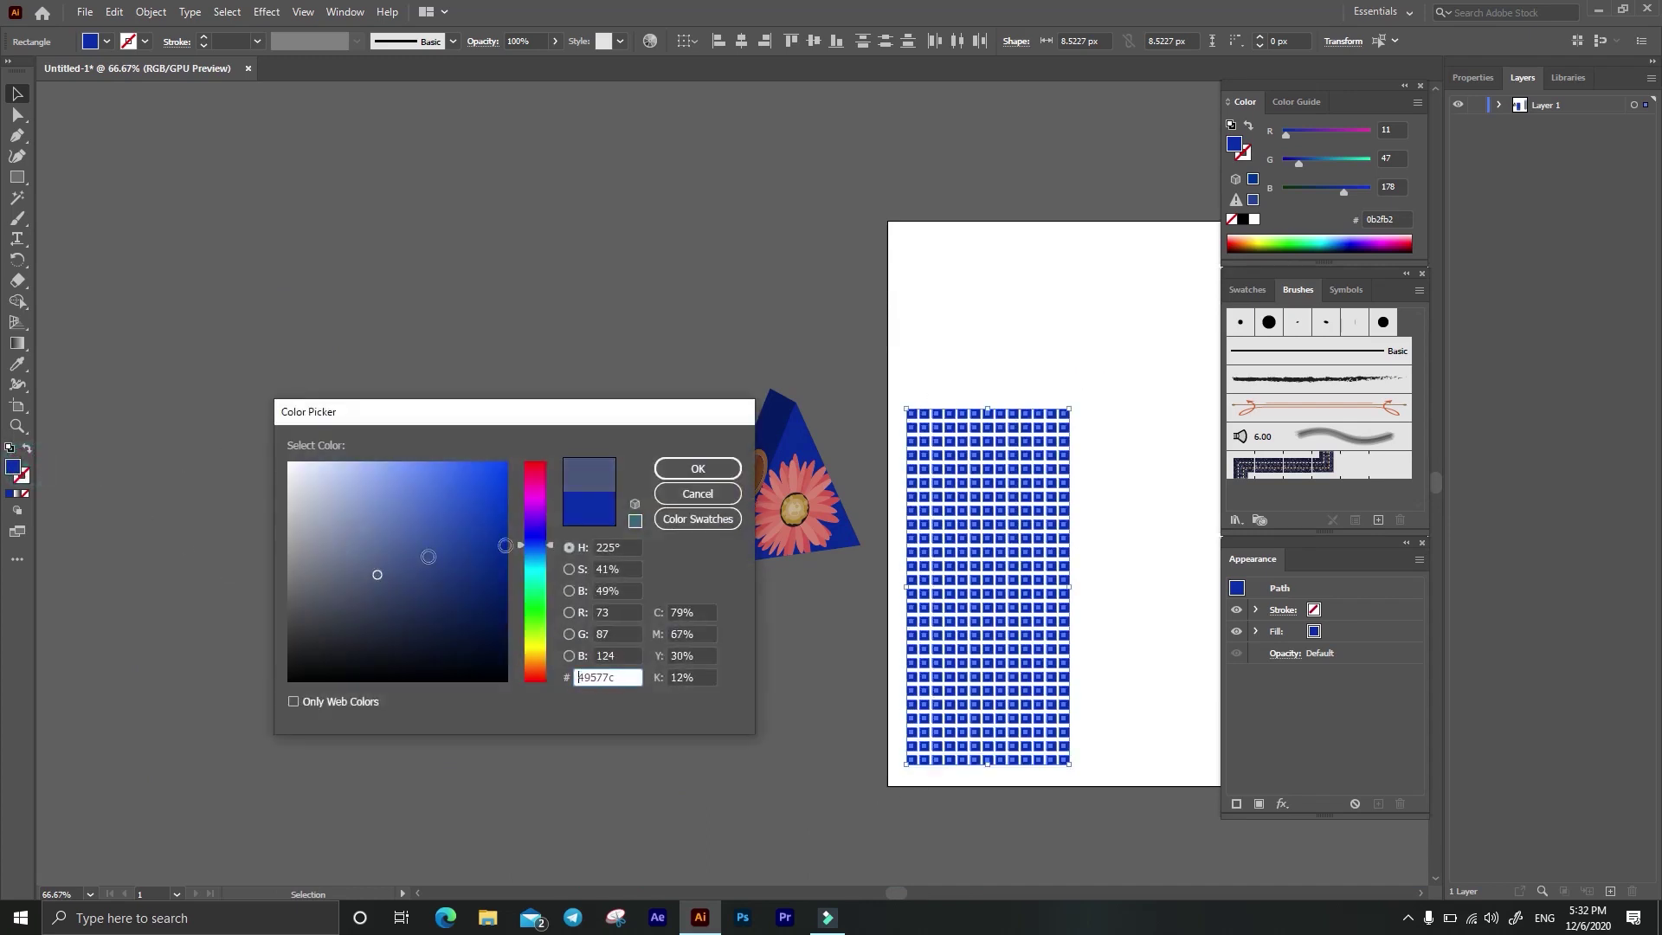
click(697, 468)
drag(994, 377, 725, 356)
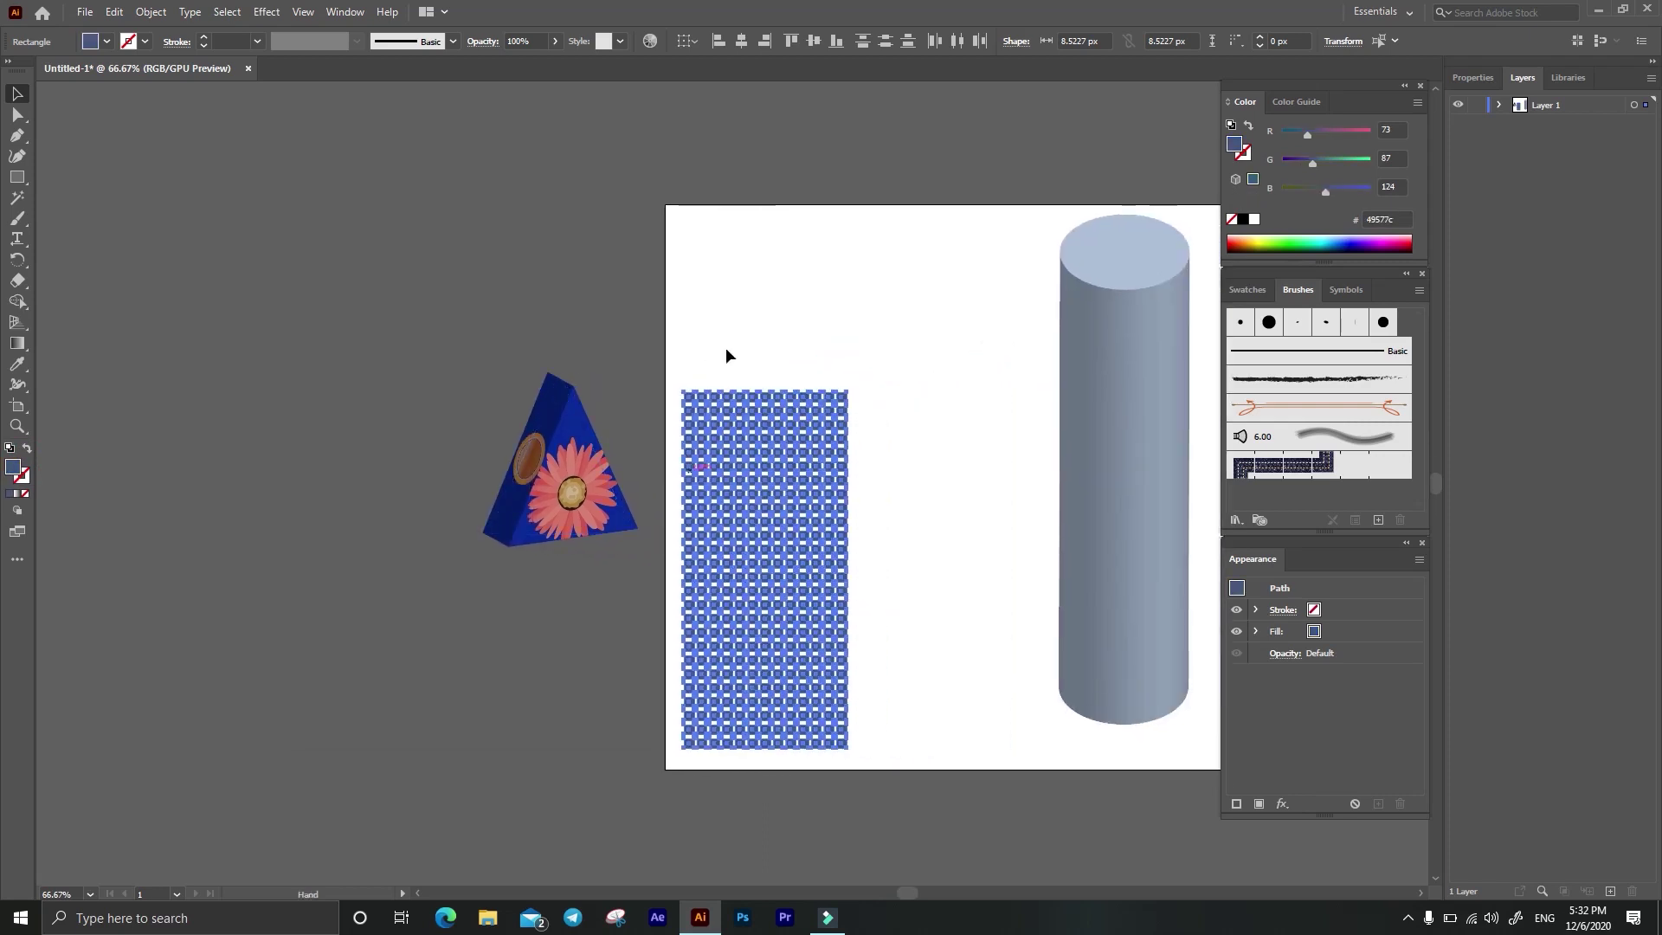
click(152, 12)
click(173, 214)
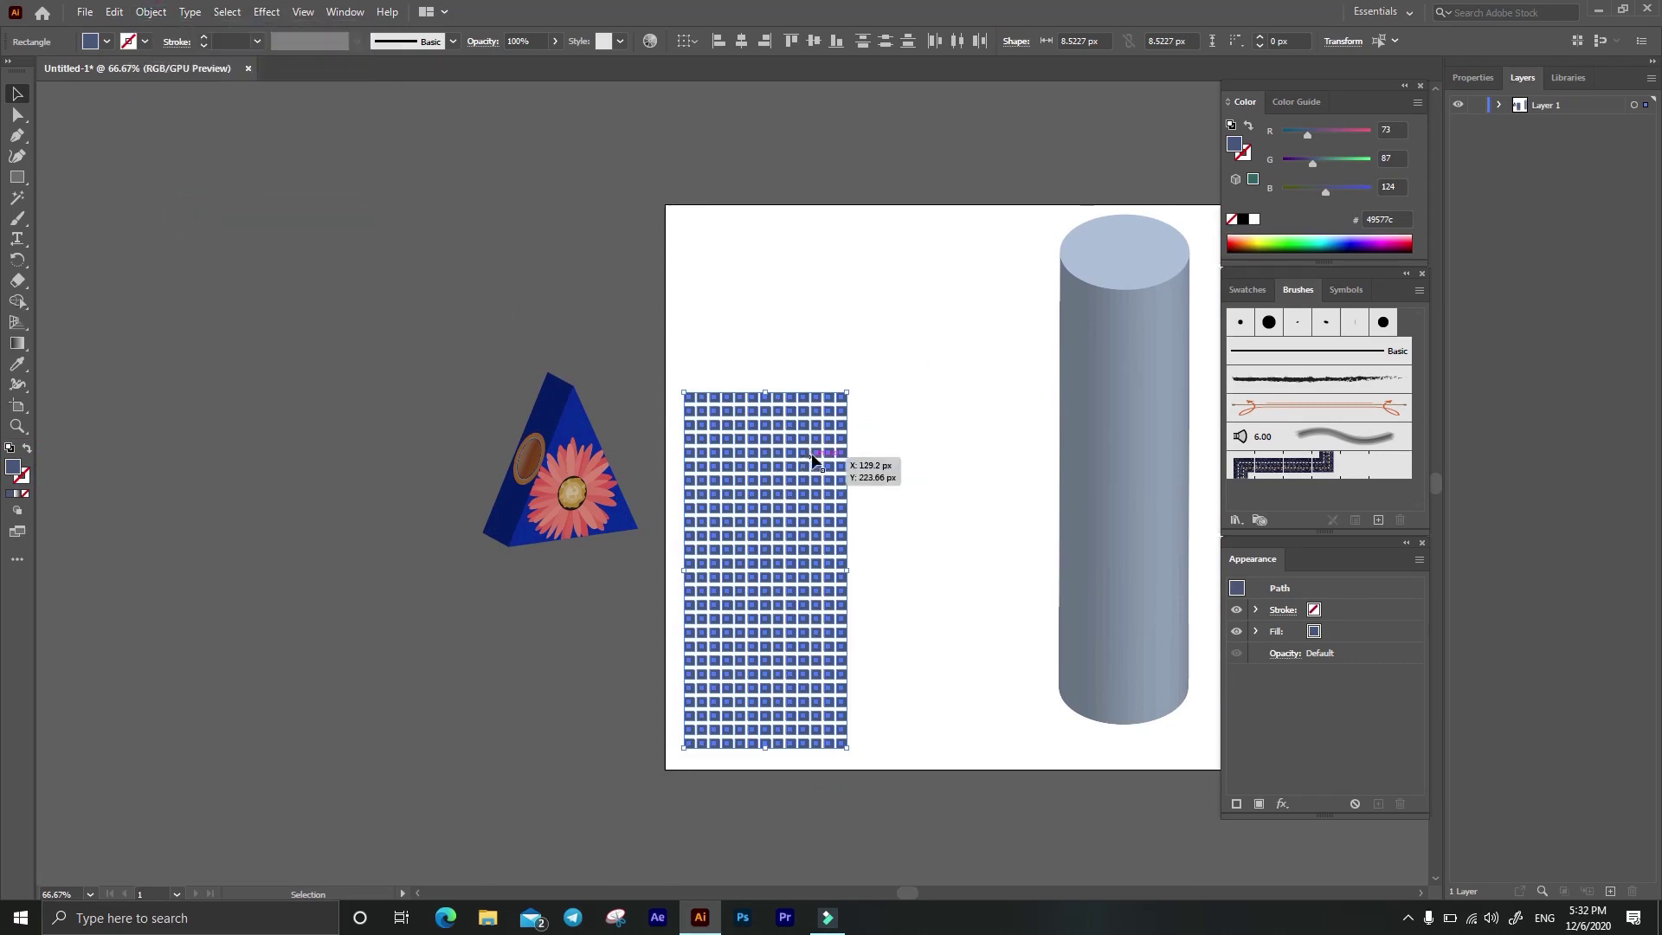
Step: Drag the grid into the Symbols panel to save it as a new symbol
click(1346, 289)
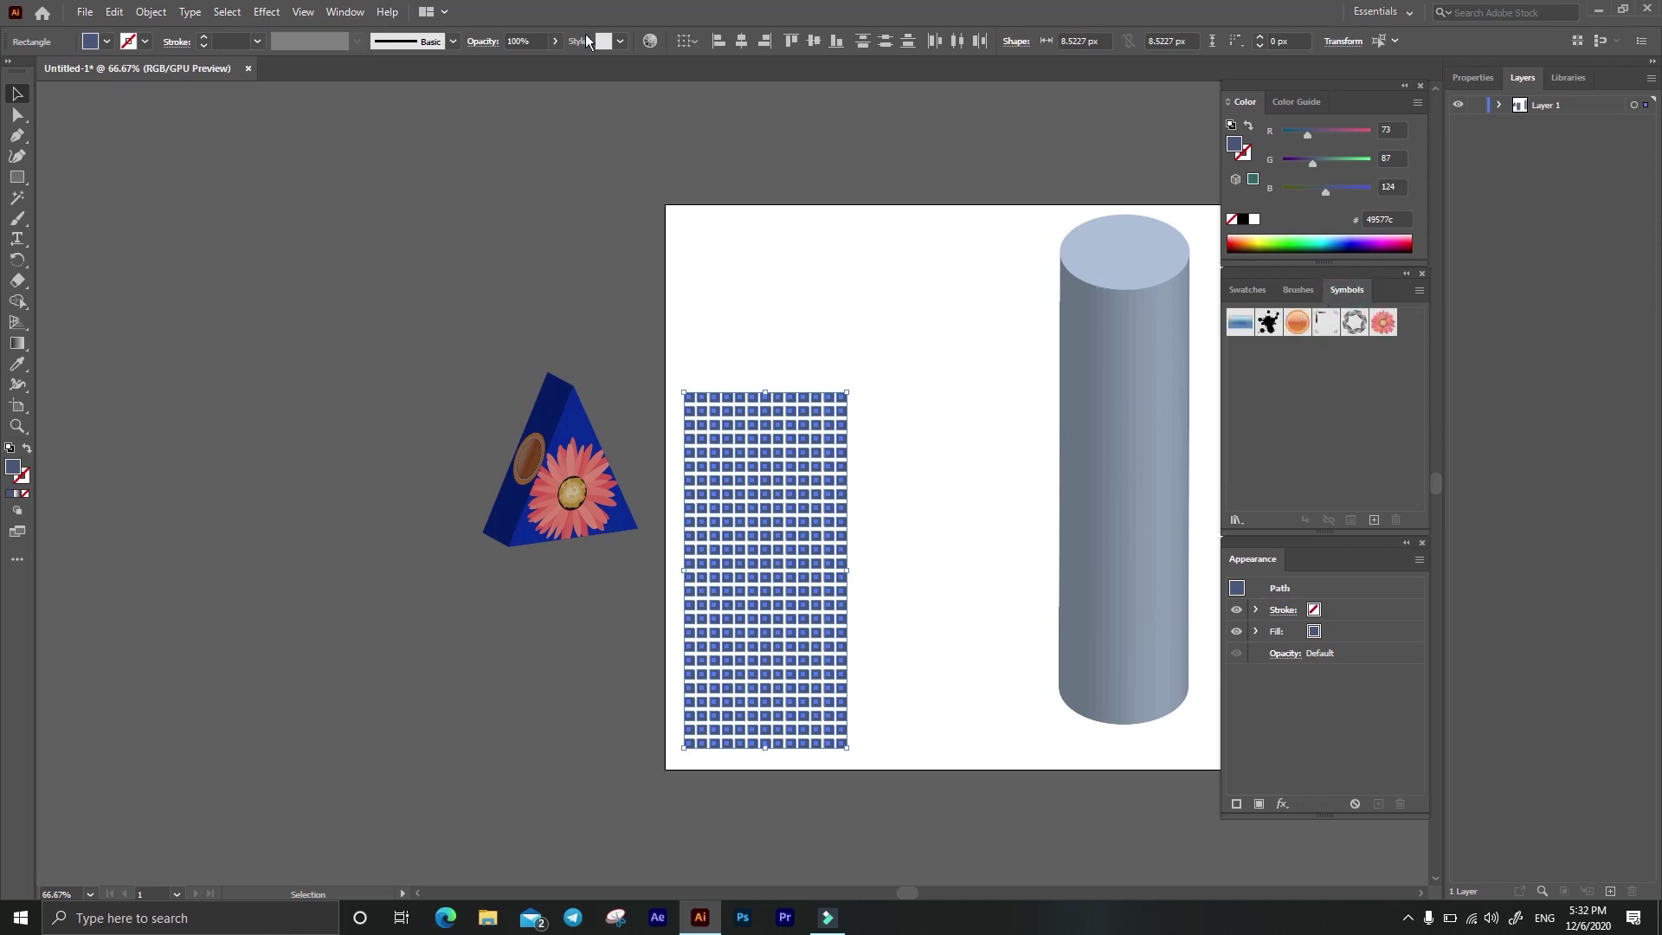
click(359, 16)
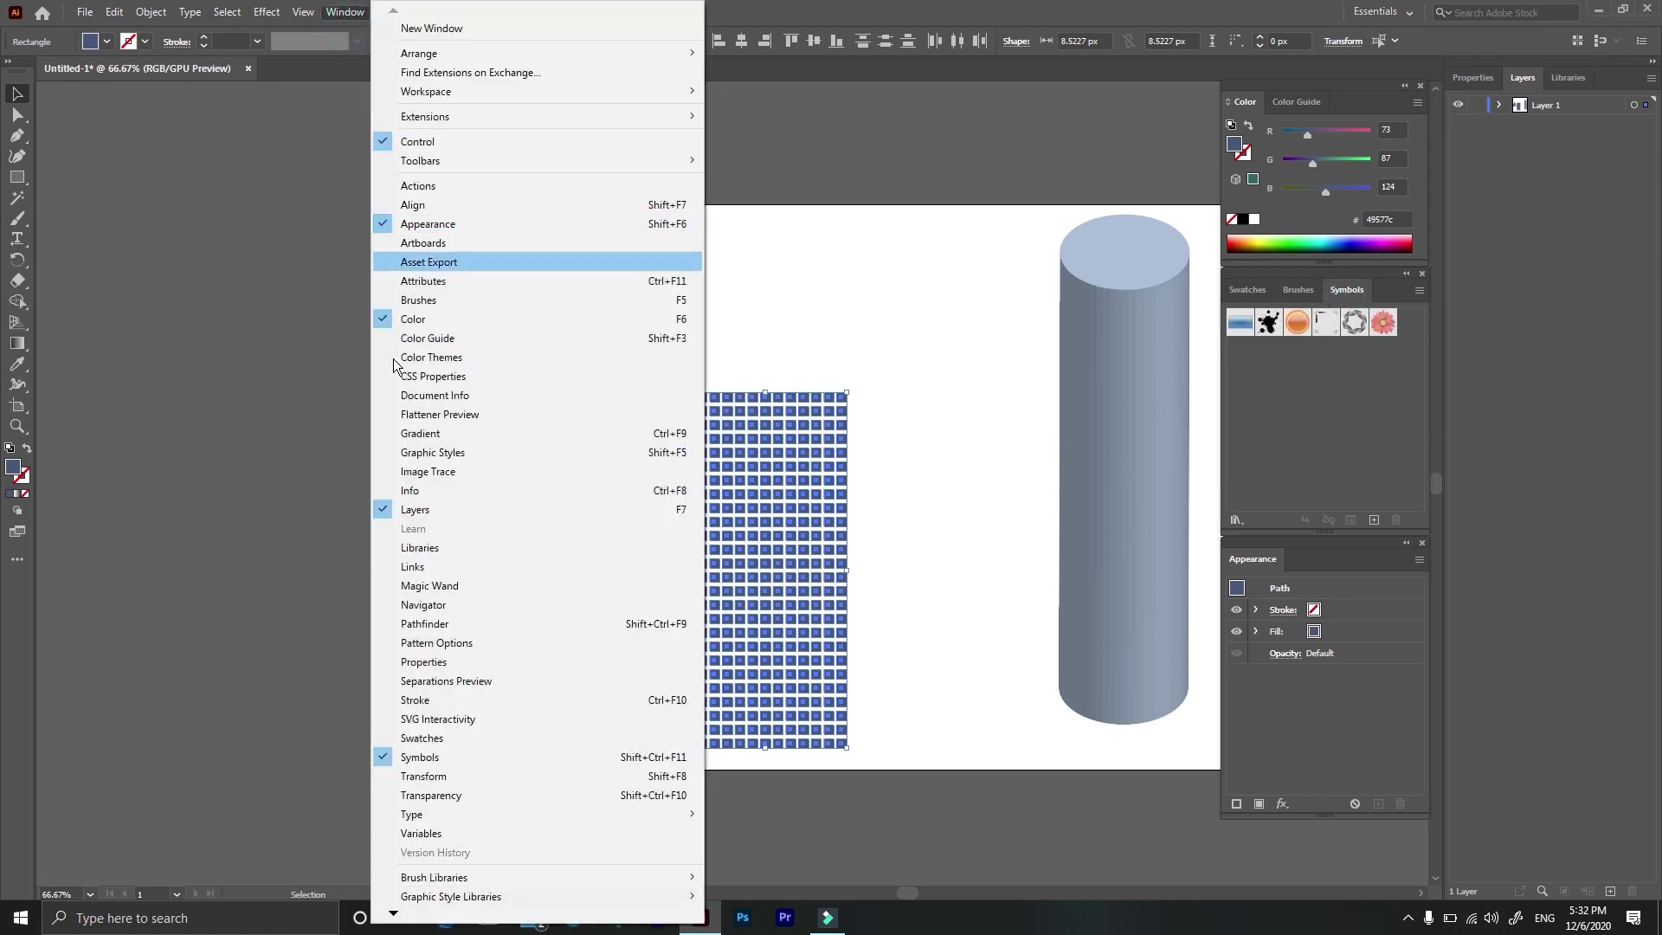
click(984, 24)
drag(853, 498, 1300, 440)
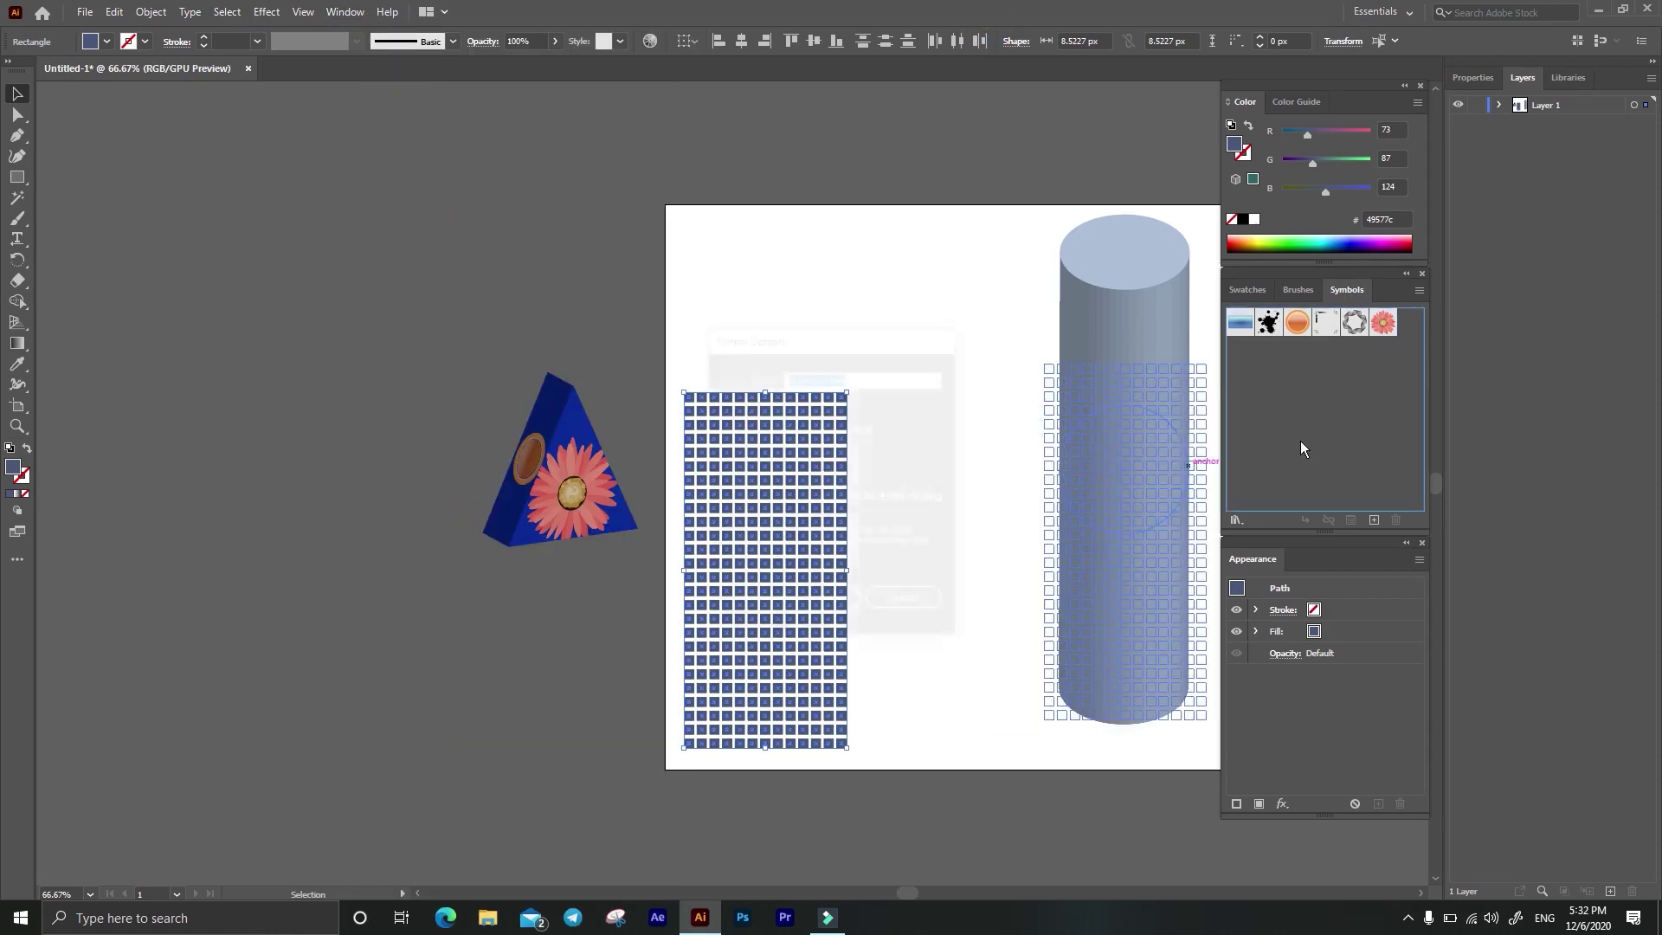
click(823, 603)
Step: Select the cylinder and open Map Art from its 3D Extrude & Bevel settings
click(1144, 470)
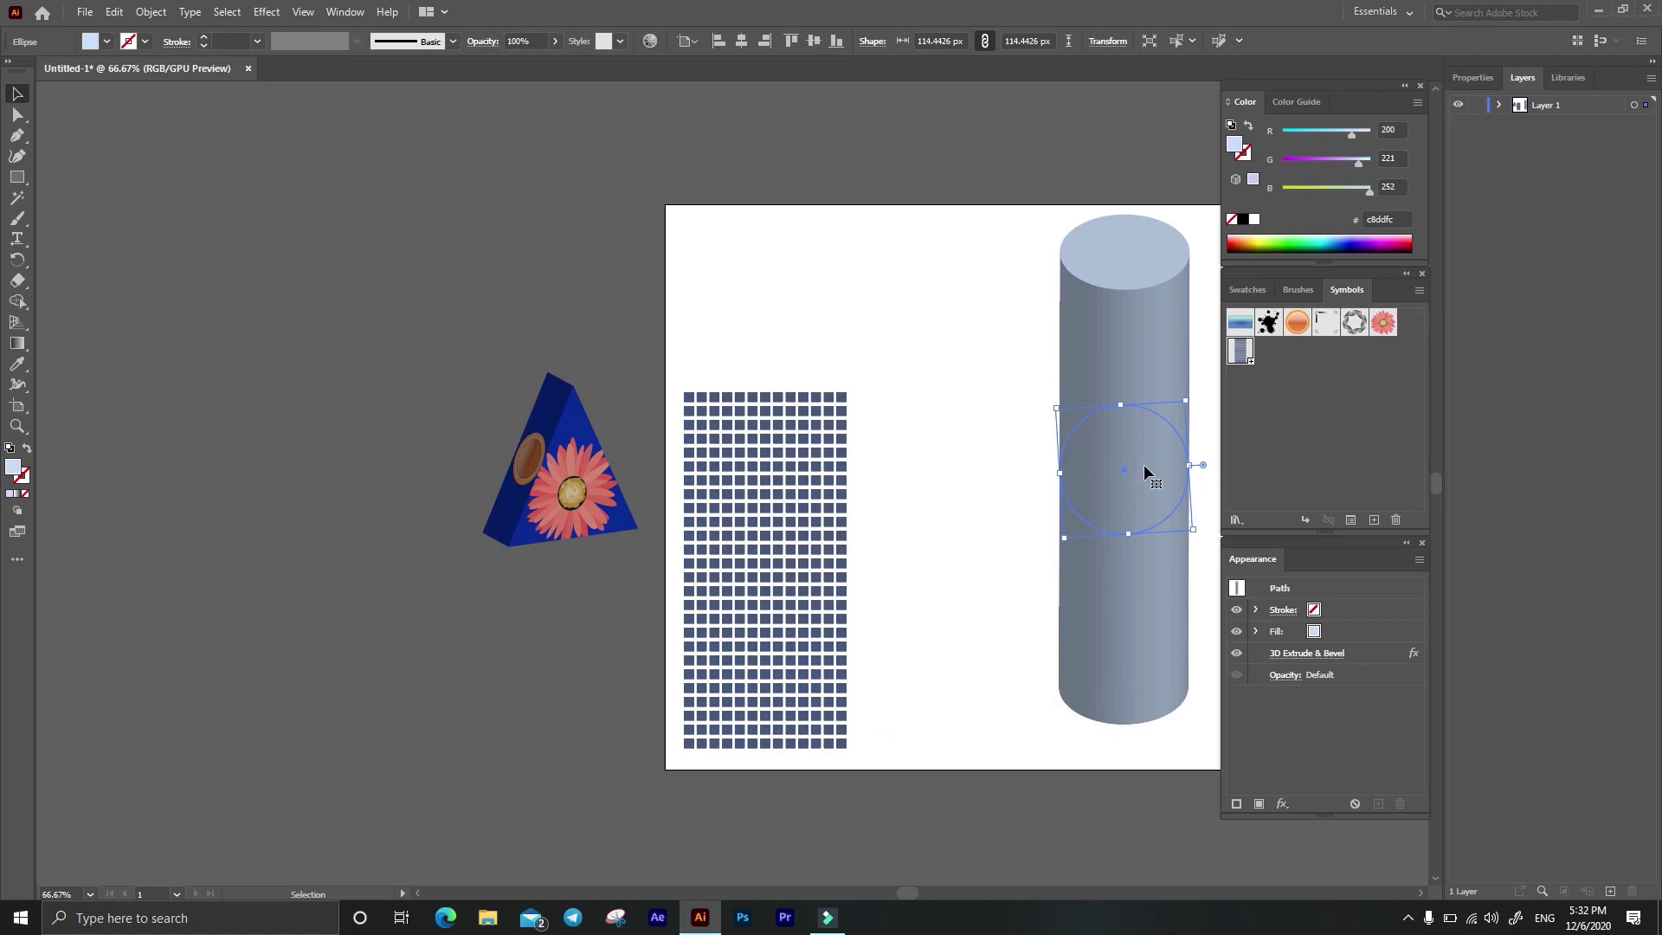
click(1301, 654)
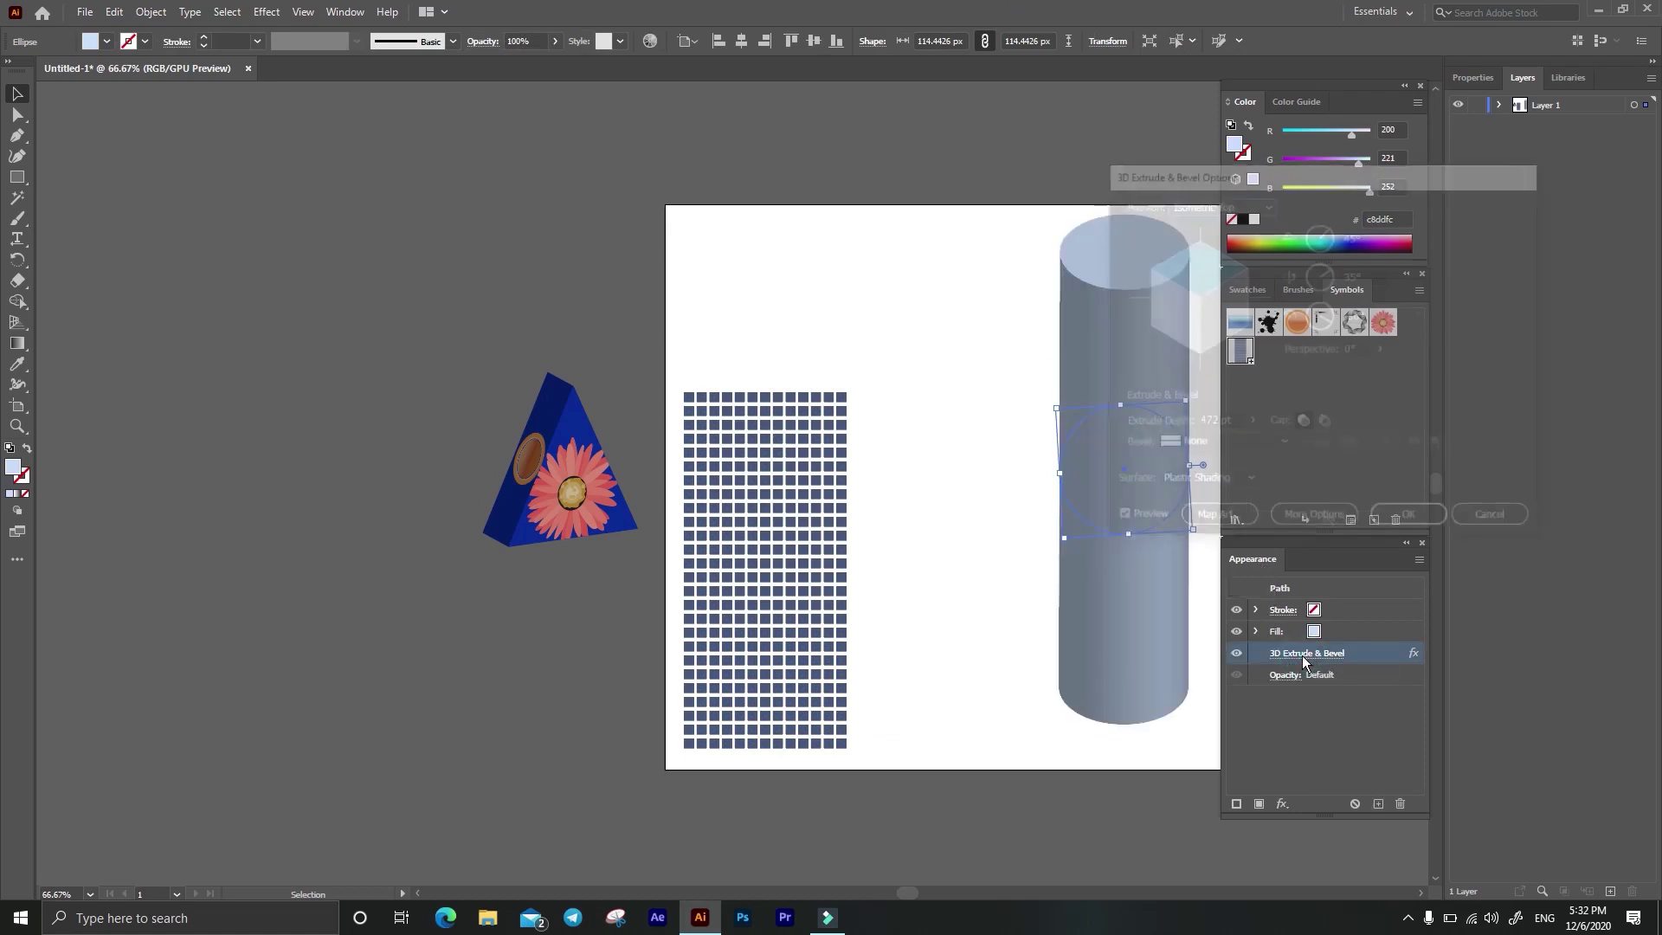
drag(1276, 175, 1447, 226)
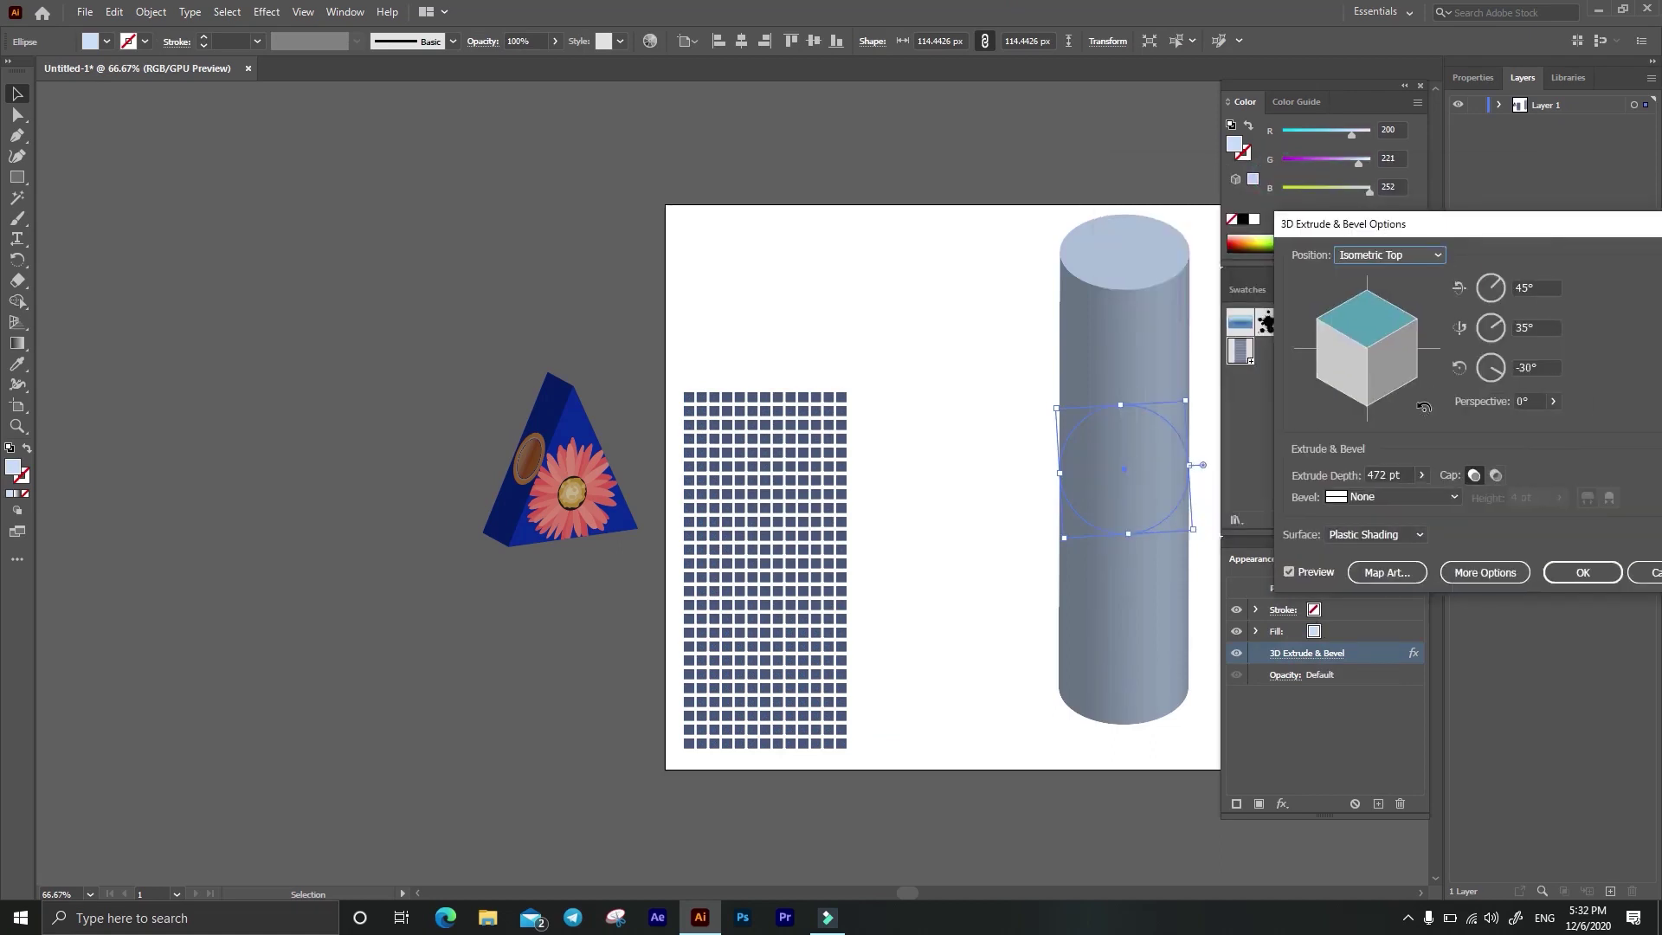
click(1385, 573)
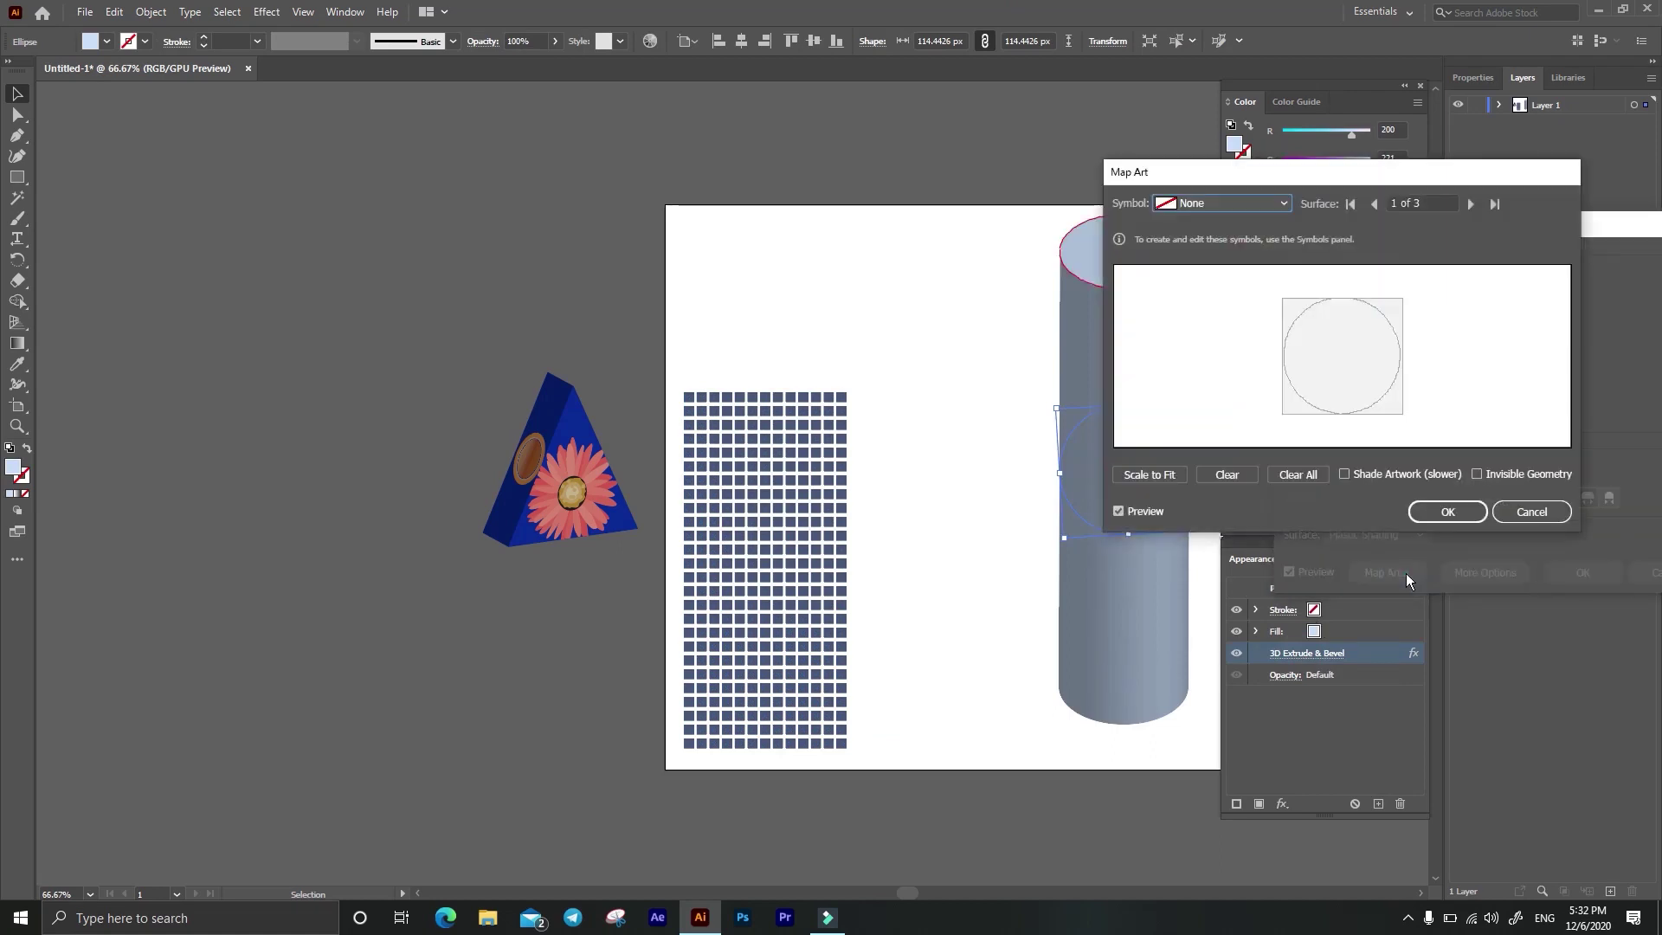
drag(1320, 194, 1449, 200)
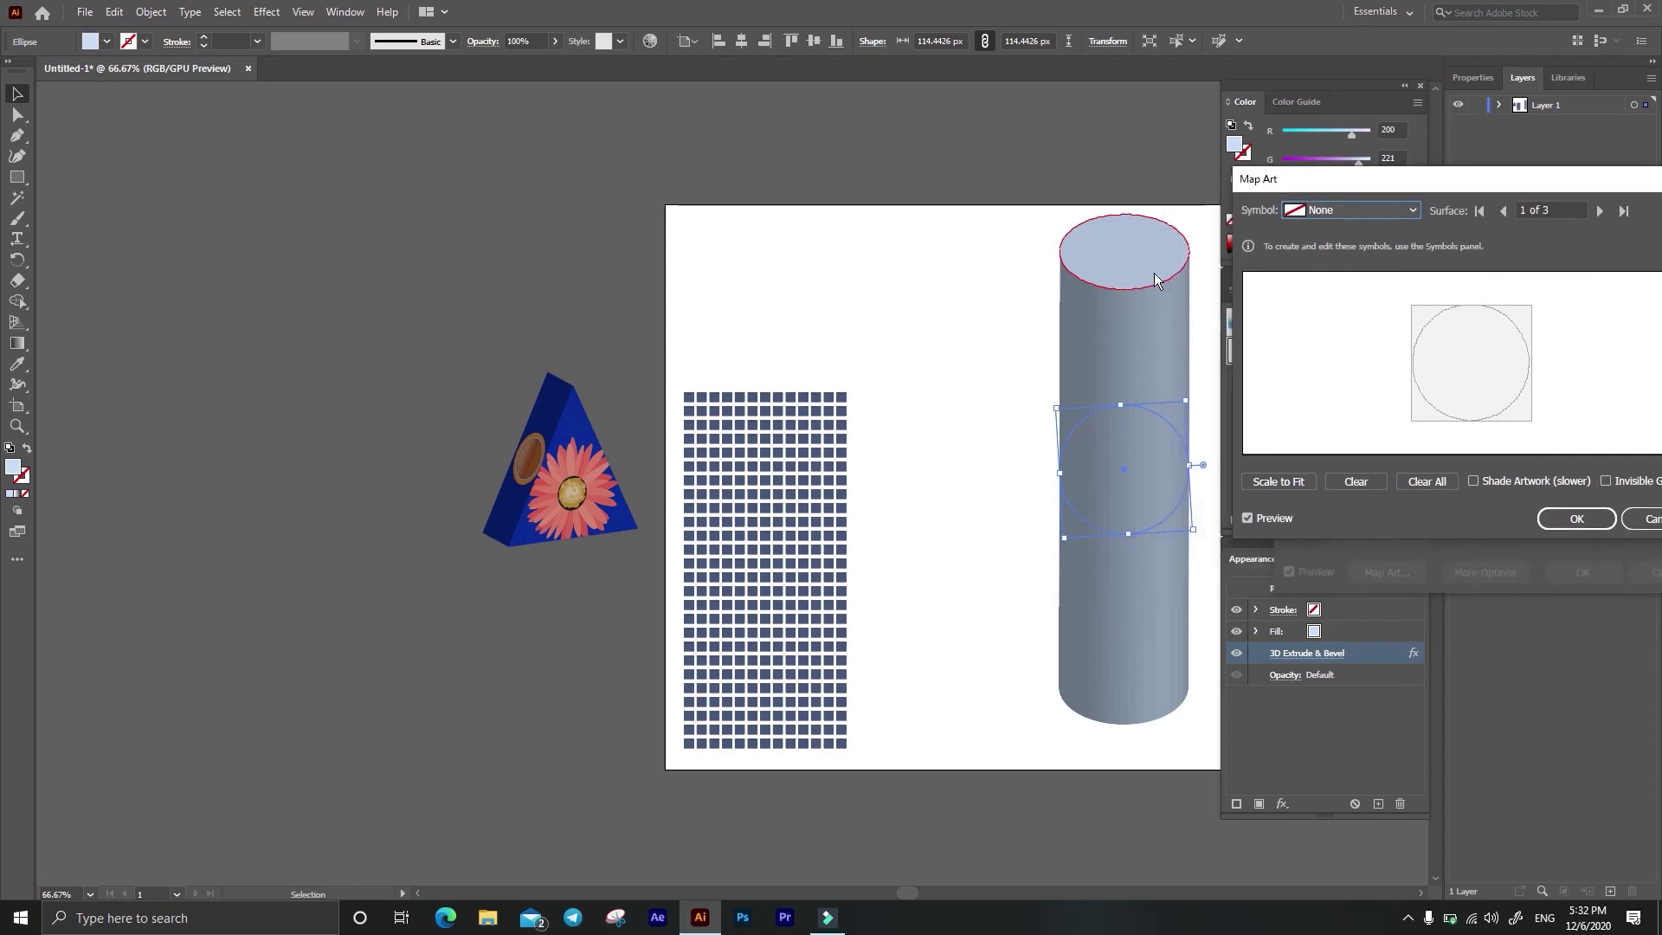
Step: Map New Symbol onto surface 3 of 3 with Shade Artwork on, and apply
click(1598, 213)
click(1598, 212)
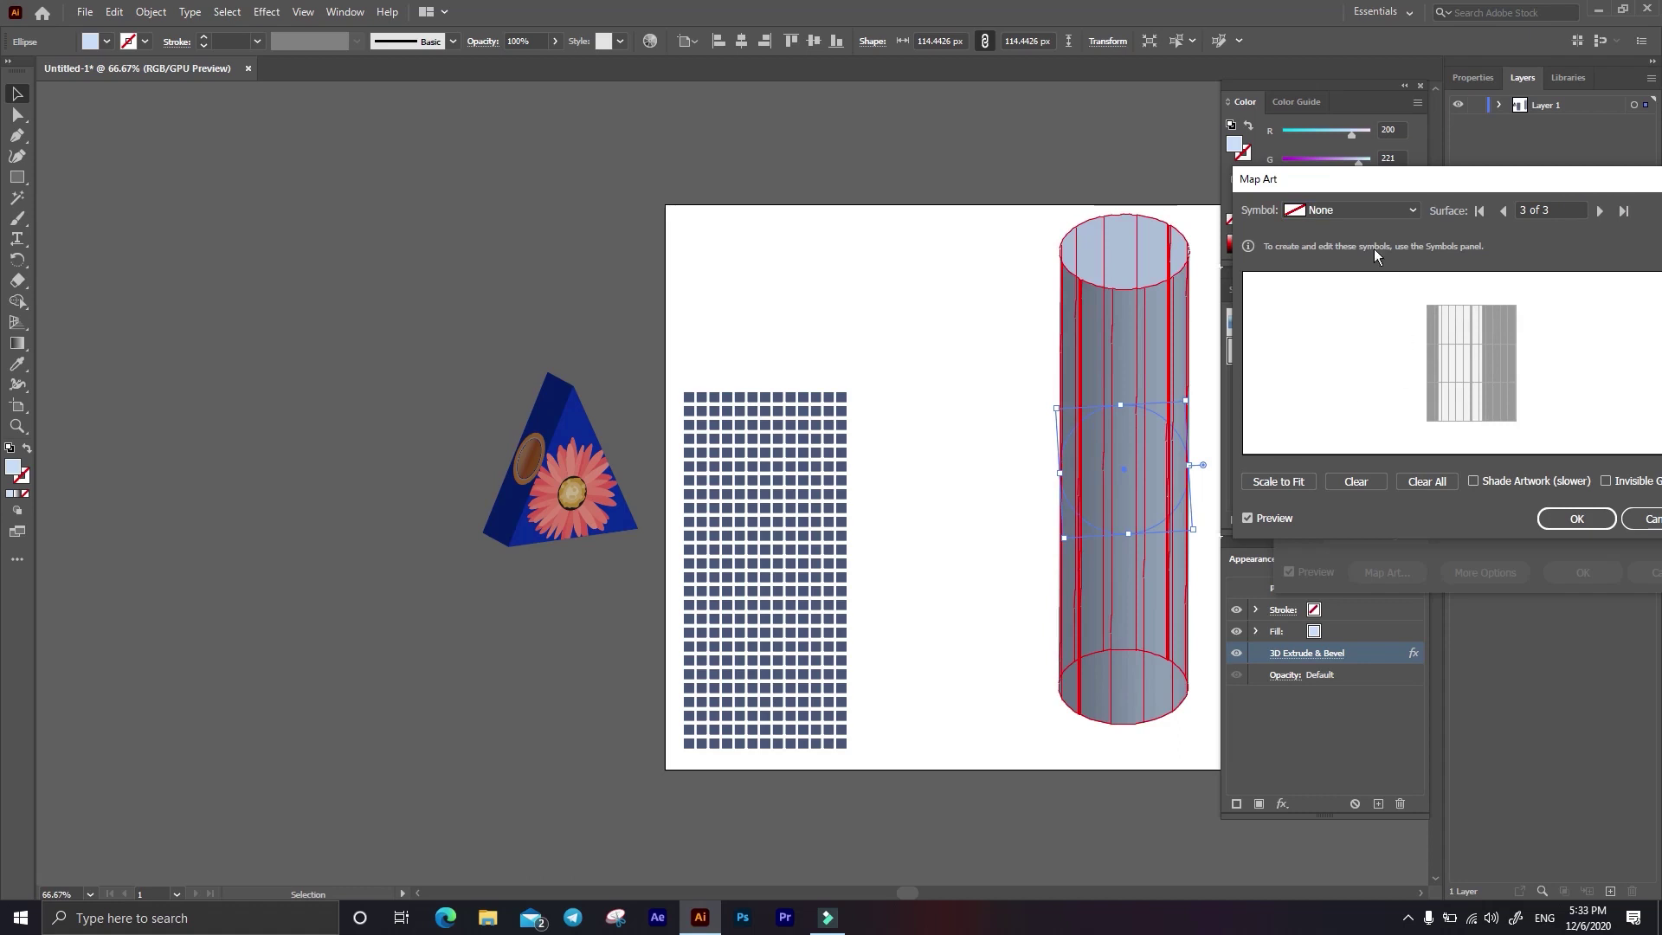
click(1358, 208)
click(1348, 360)
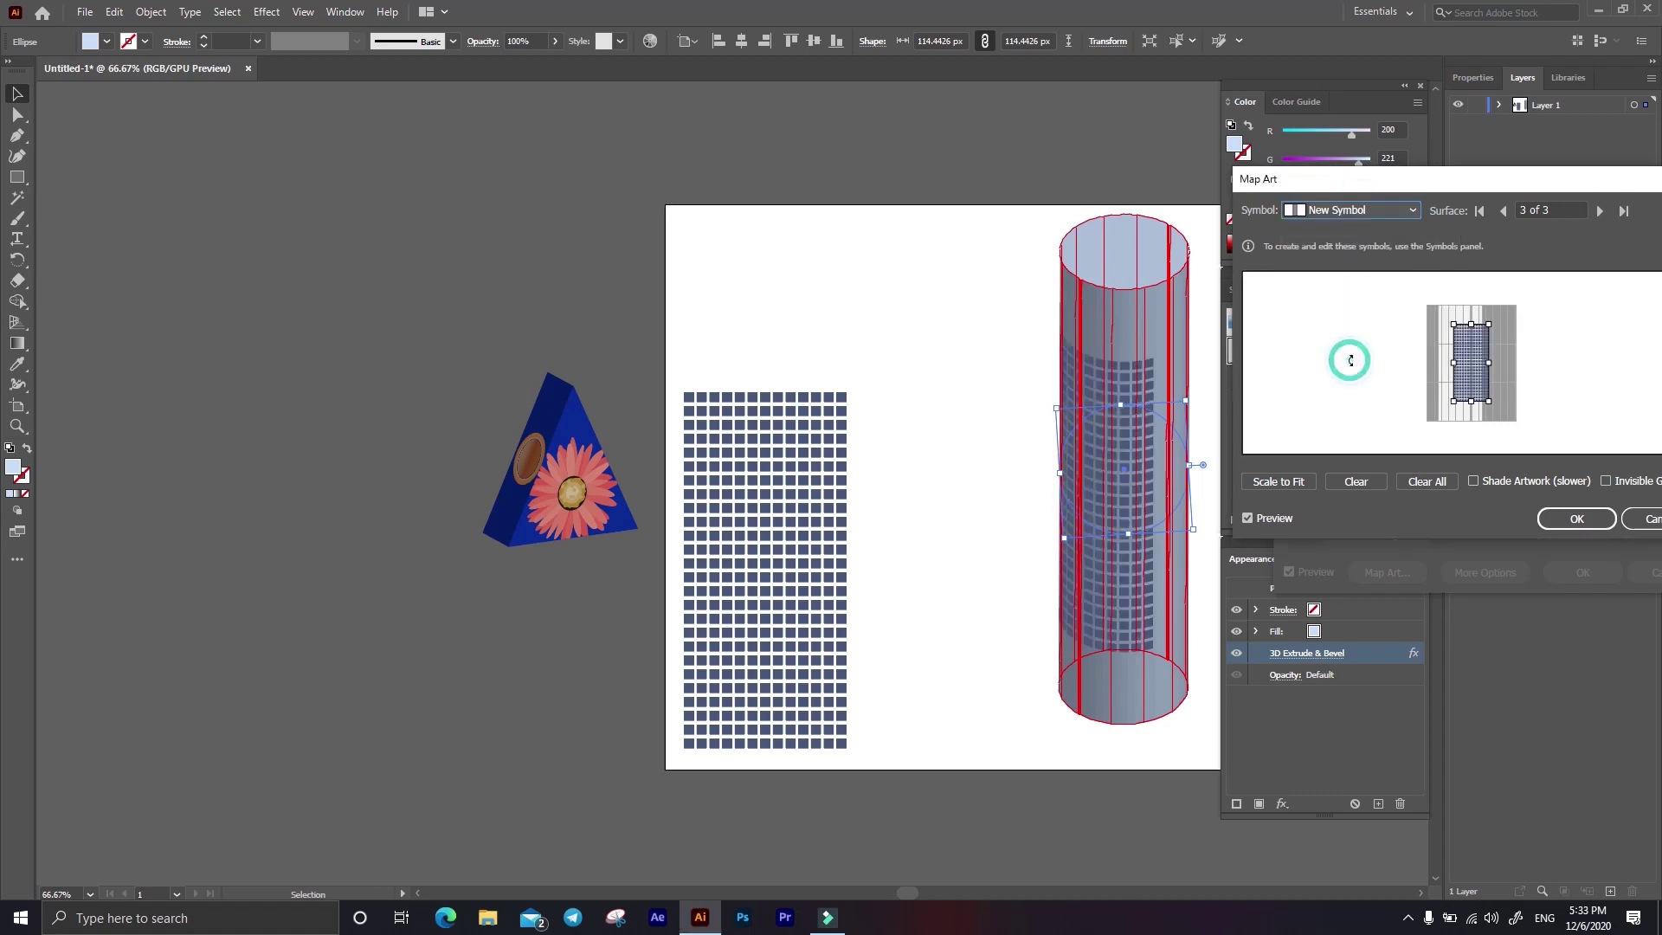
drag(1470, 345, 1485, 425)
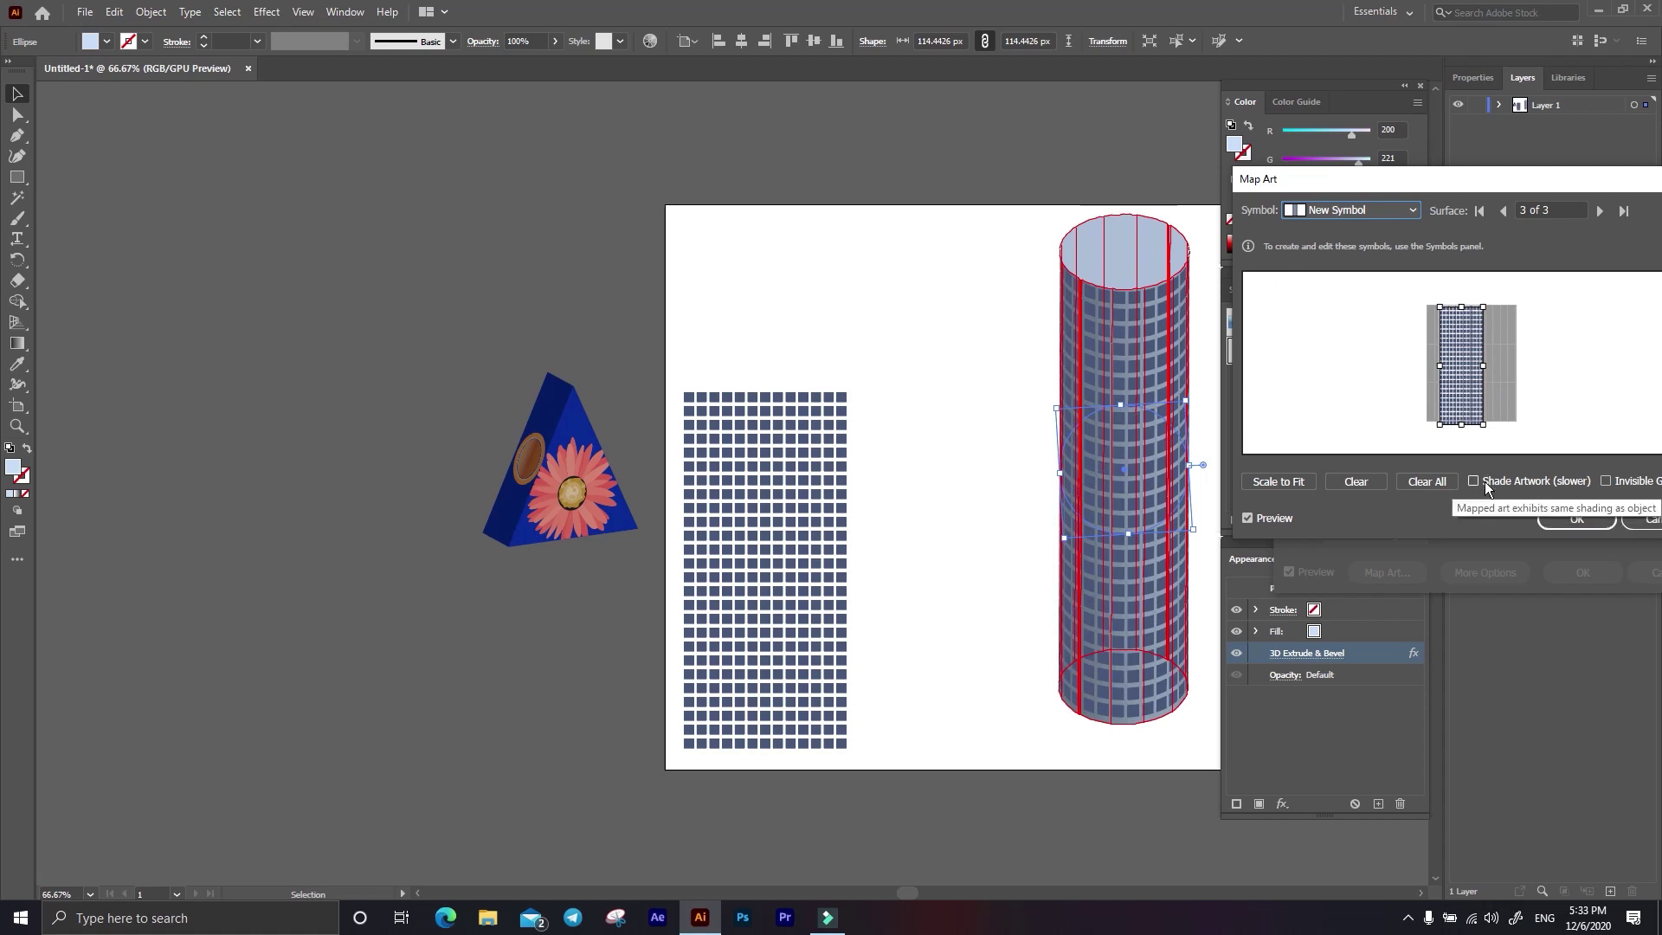
click(1485, 483)
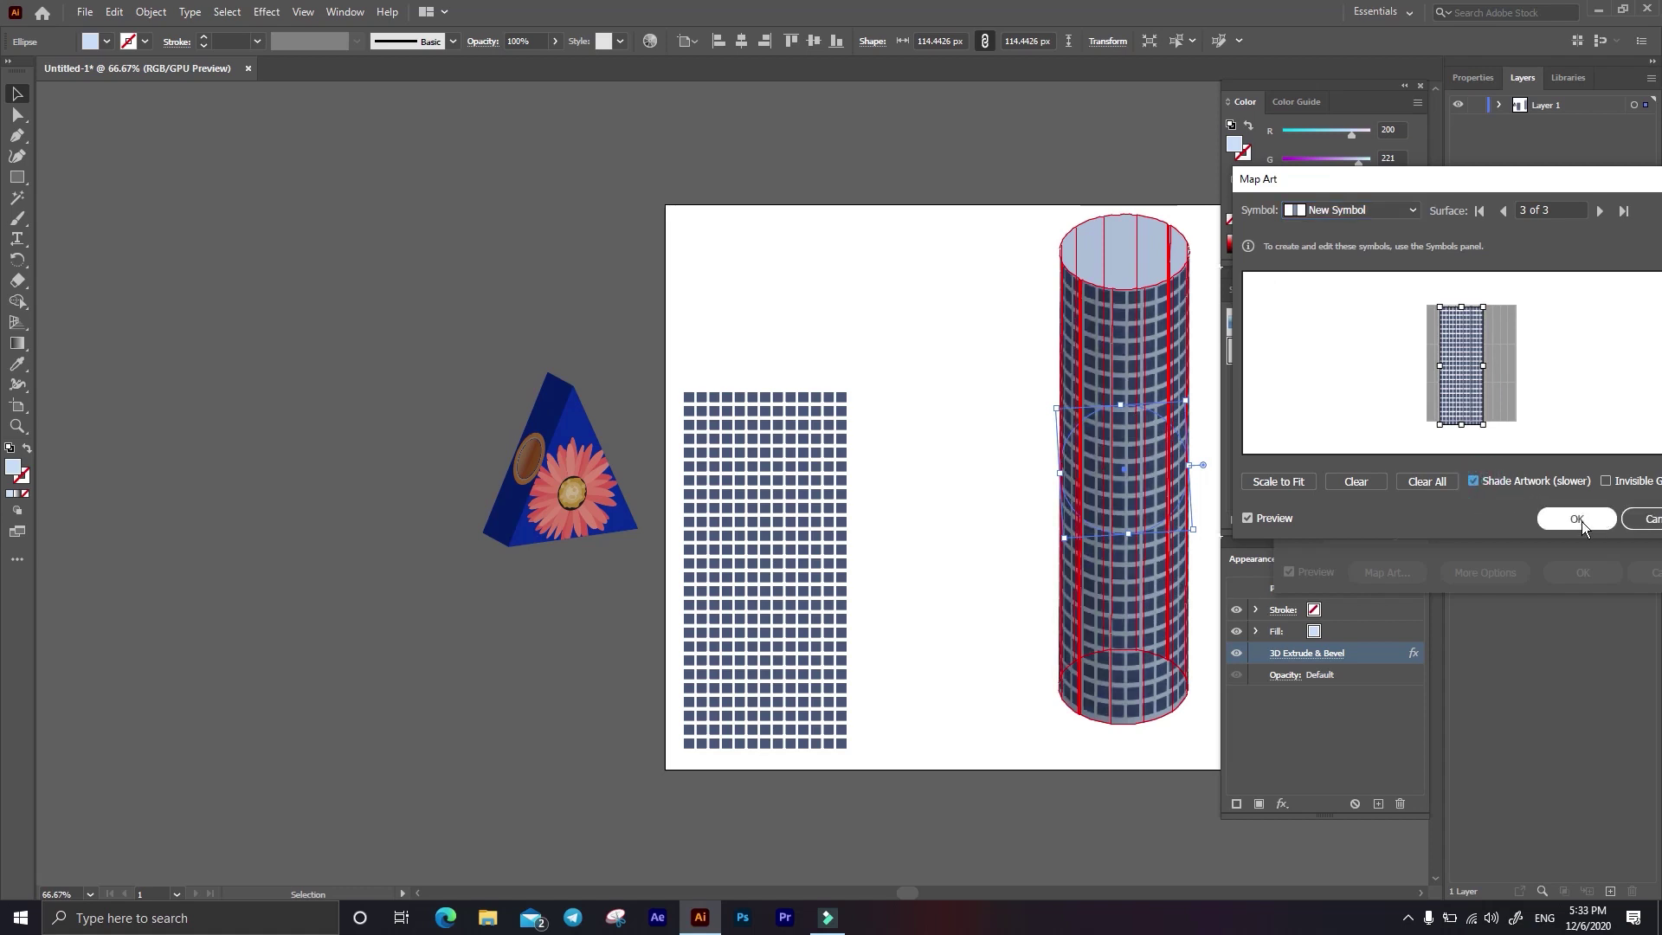
click(1581, 522)
click(1581, 573)
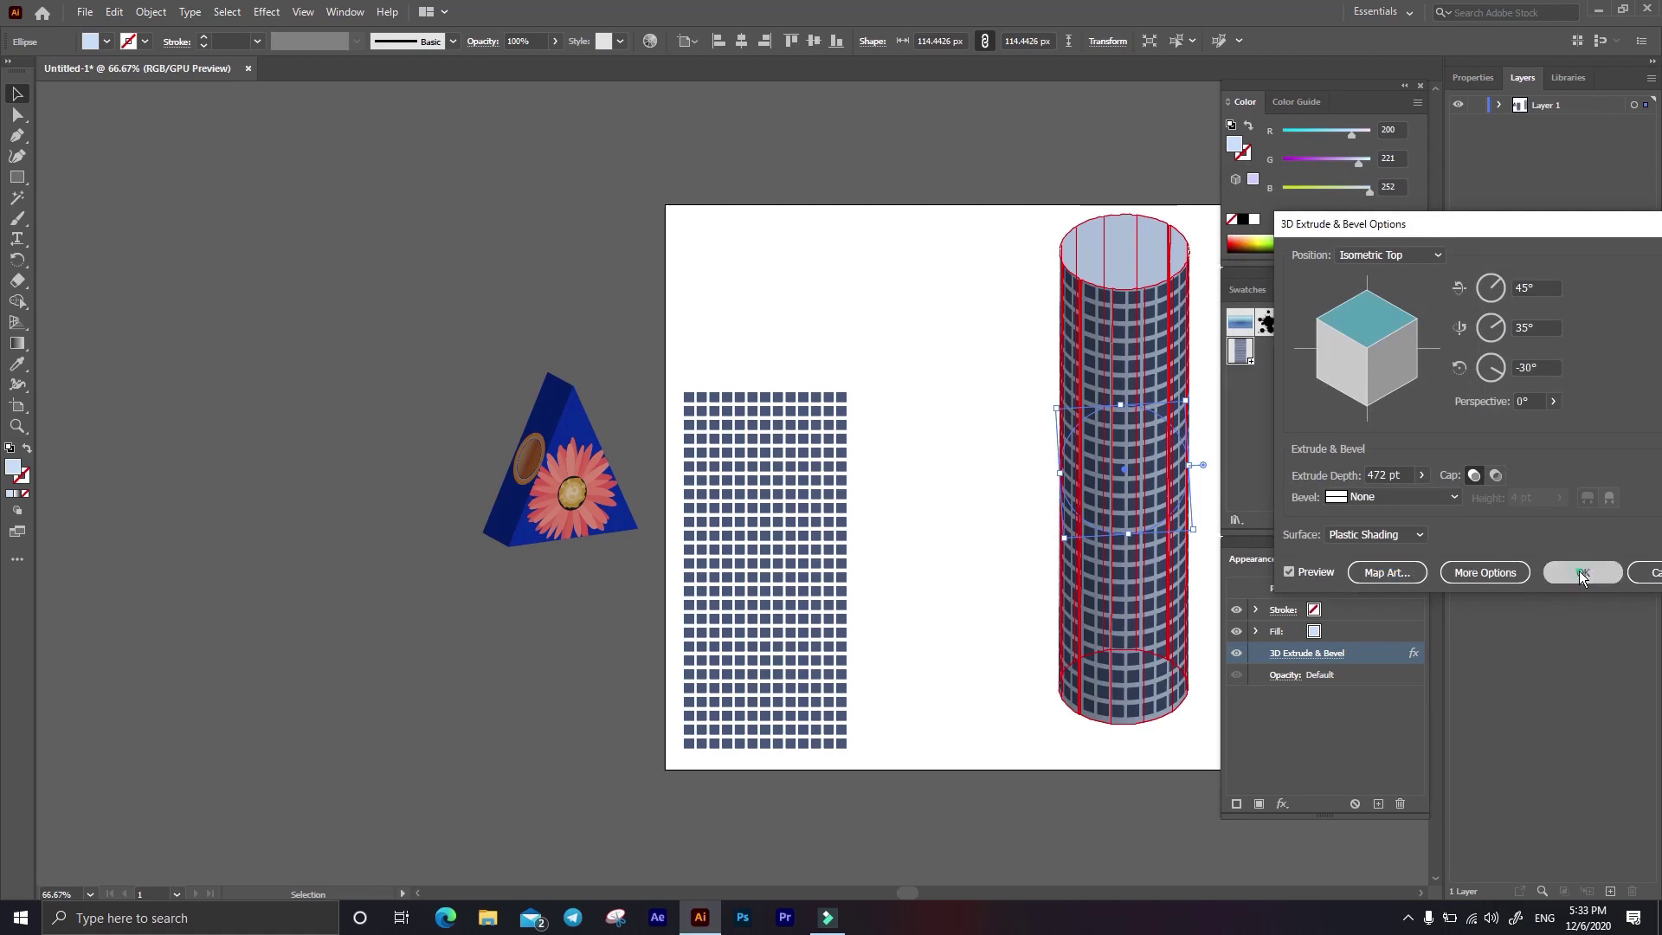
mouse_move(1051, 311)
mouse_down()
mouse_move(943, 274)
mouse_move(675, 263)
mouse_up()
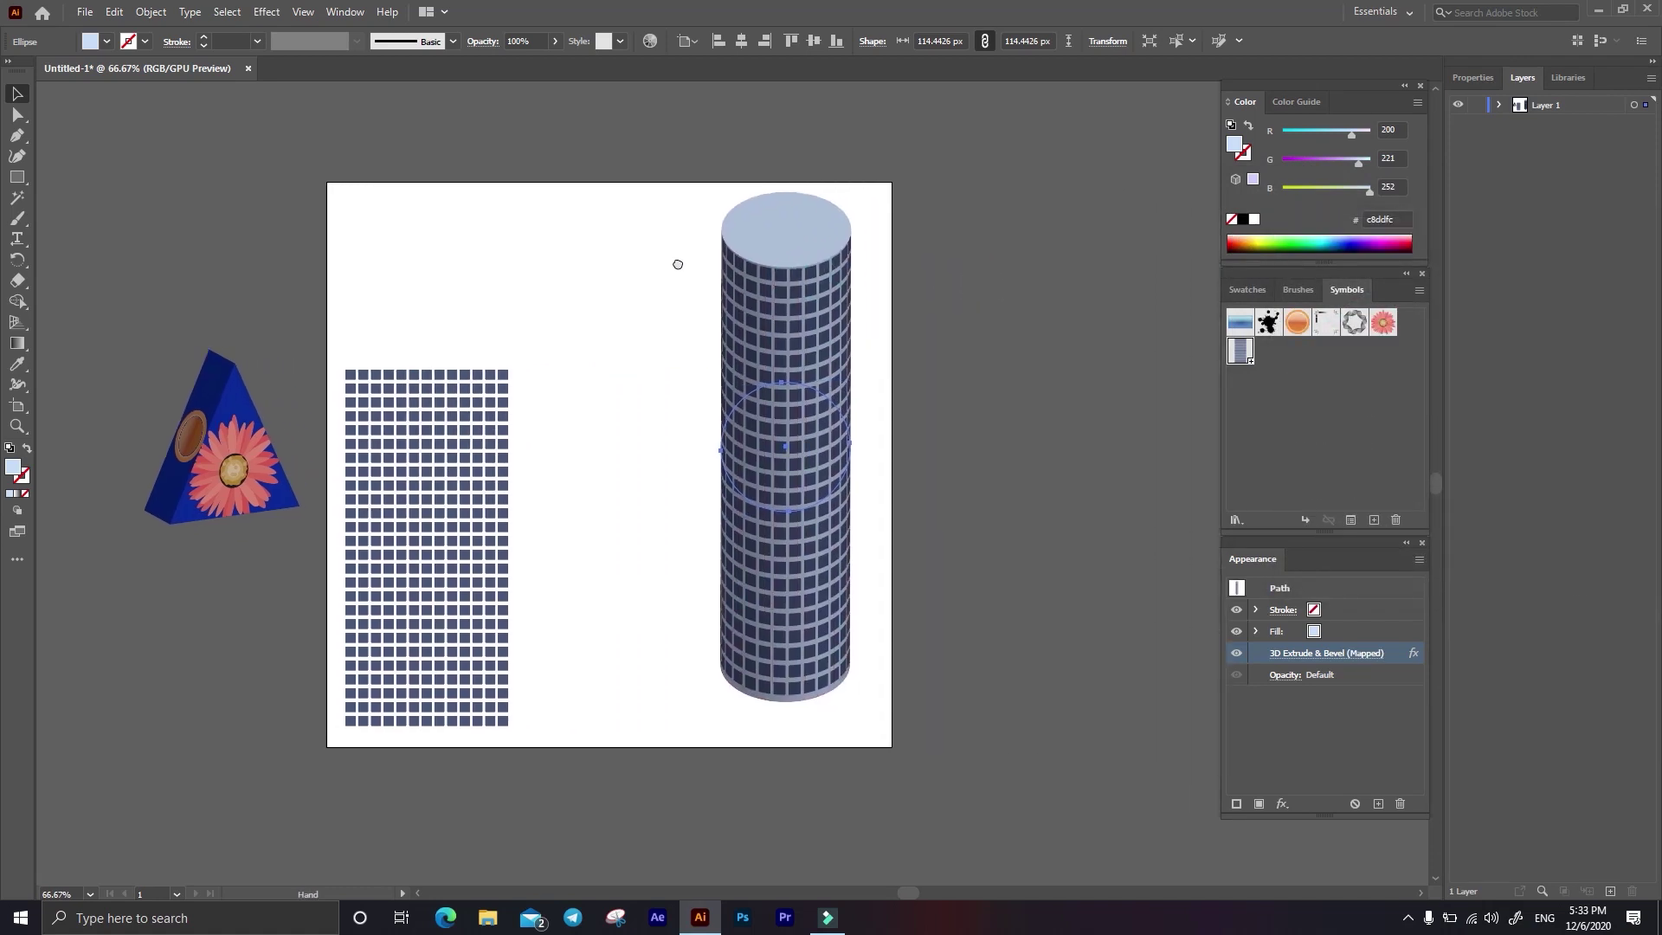
Step: Draw a small circle above the tower and enlarge it to about 53 px
click(904, 280)
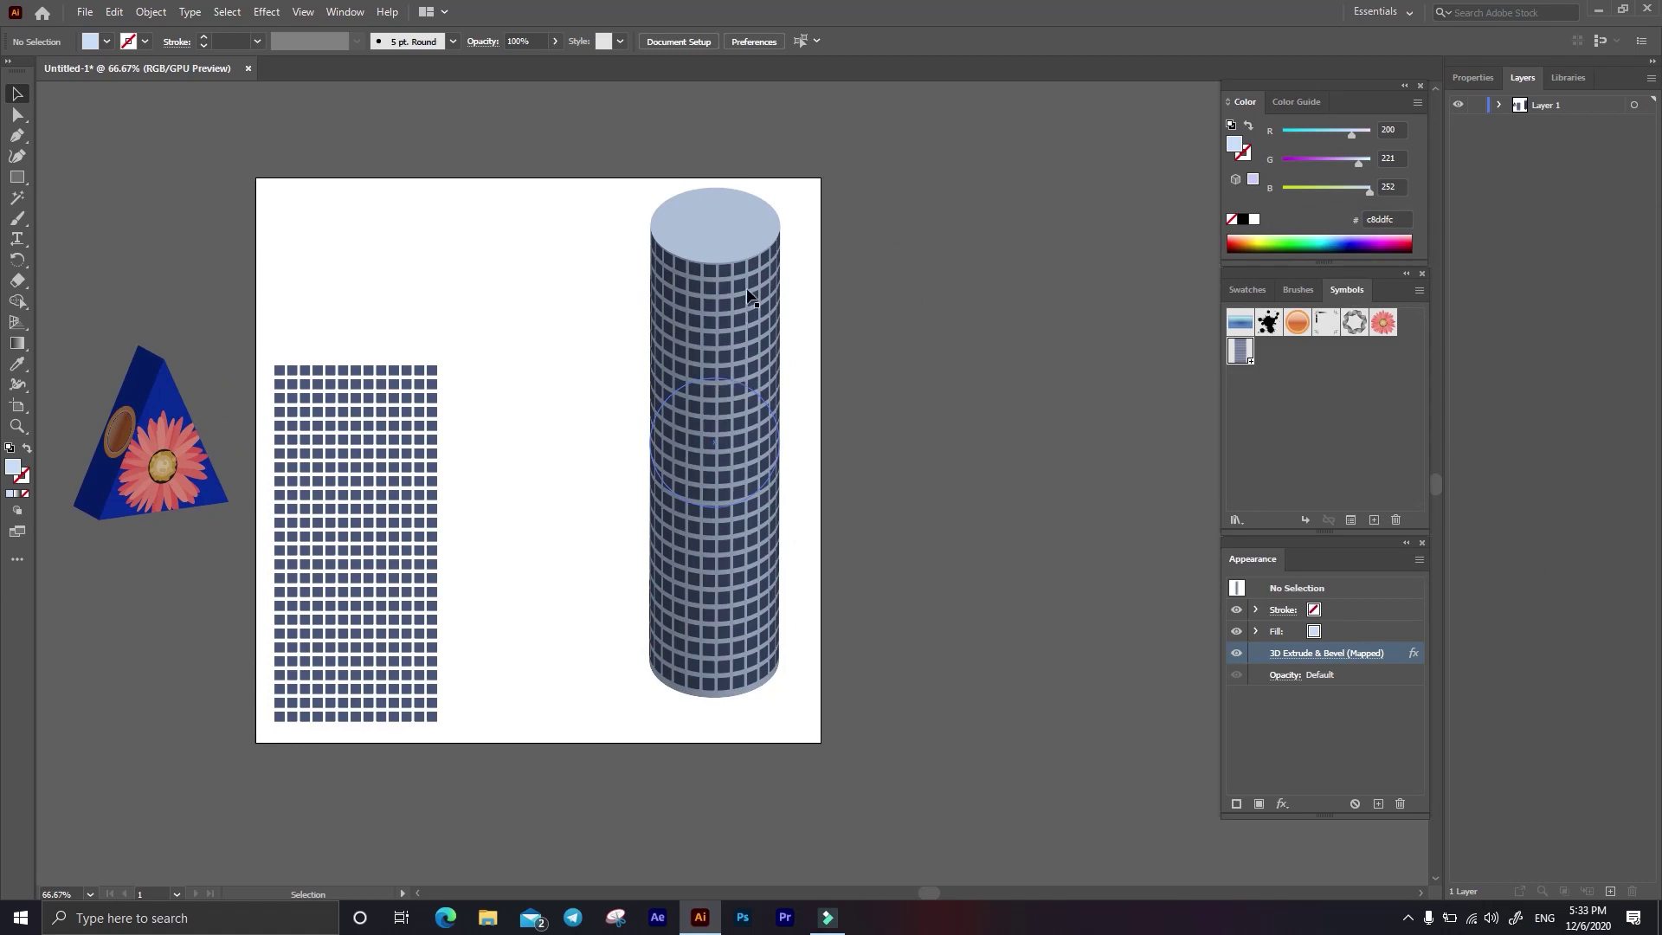
click(18, 179)
click(64, 199)
drag(486, 243, 530, 286)
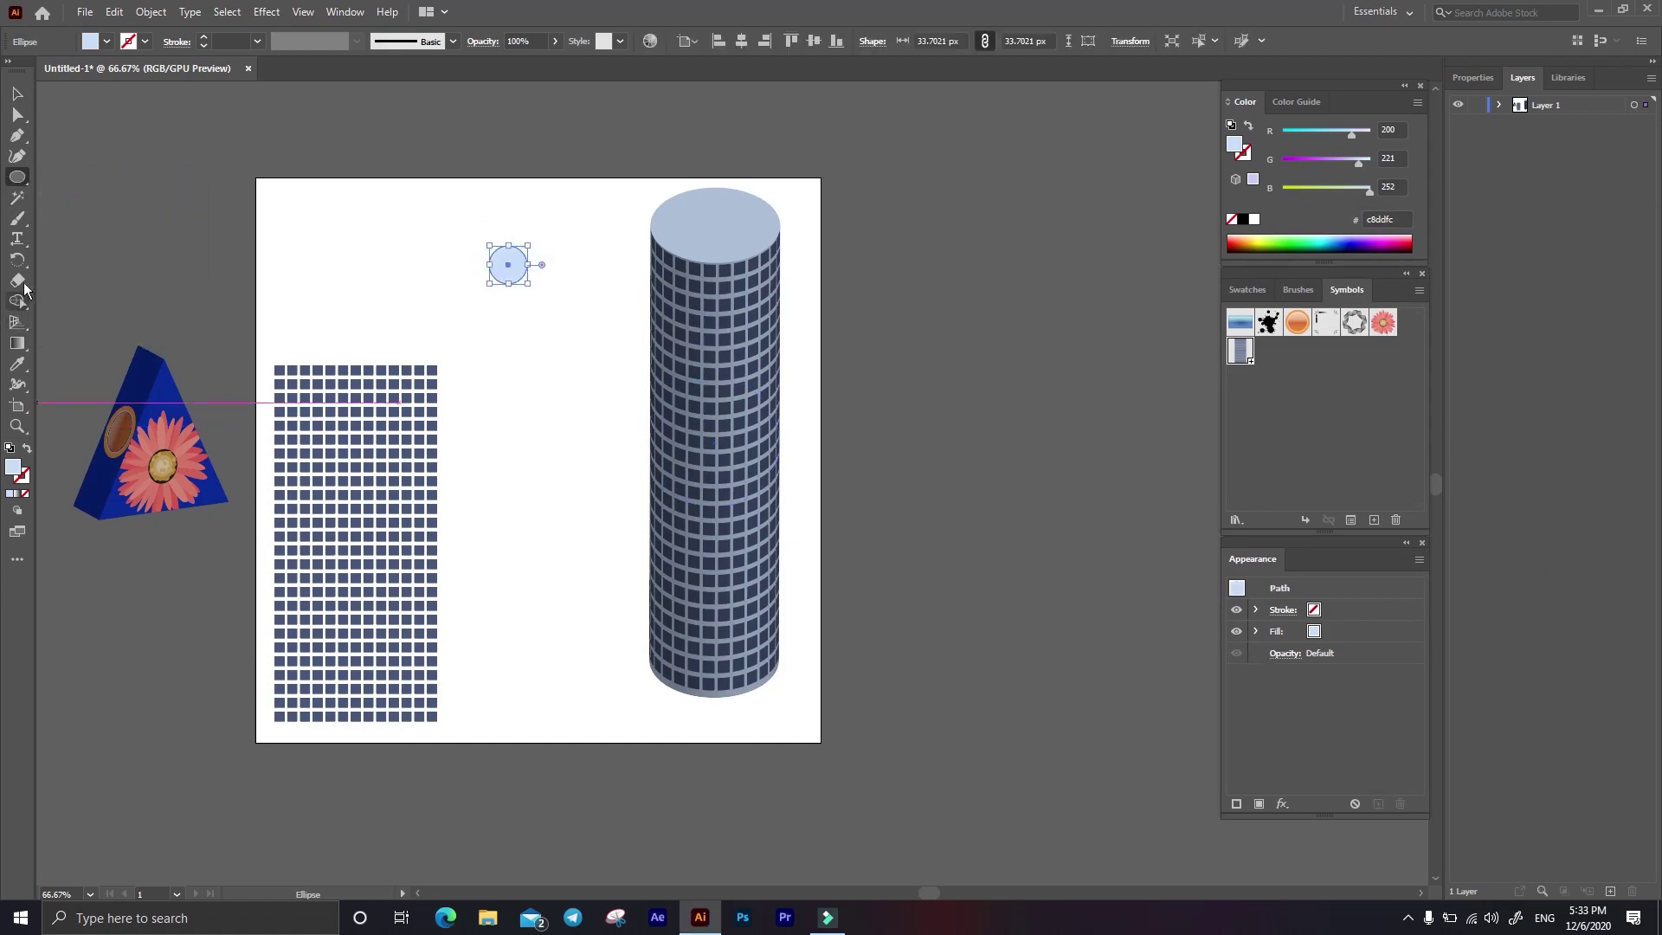
click(18, 369)
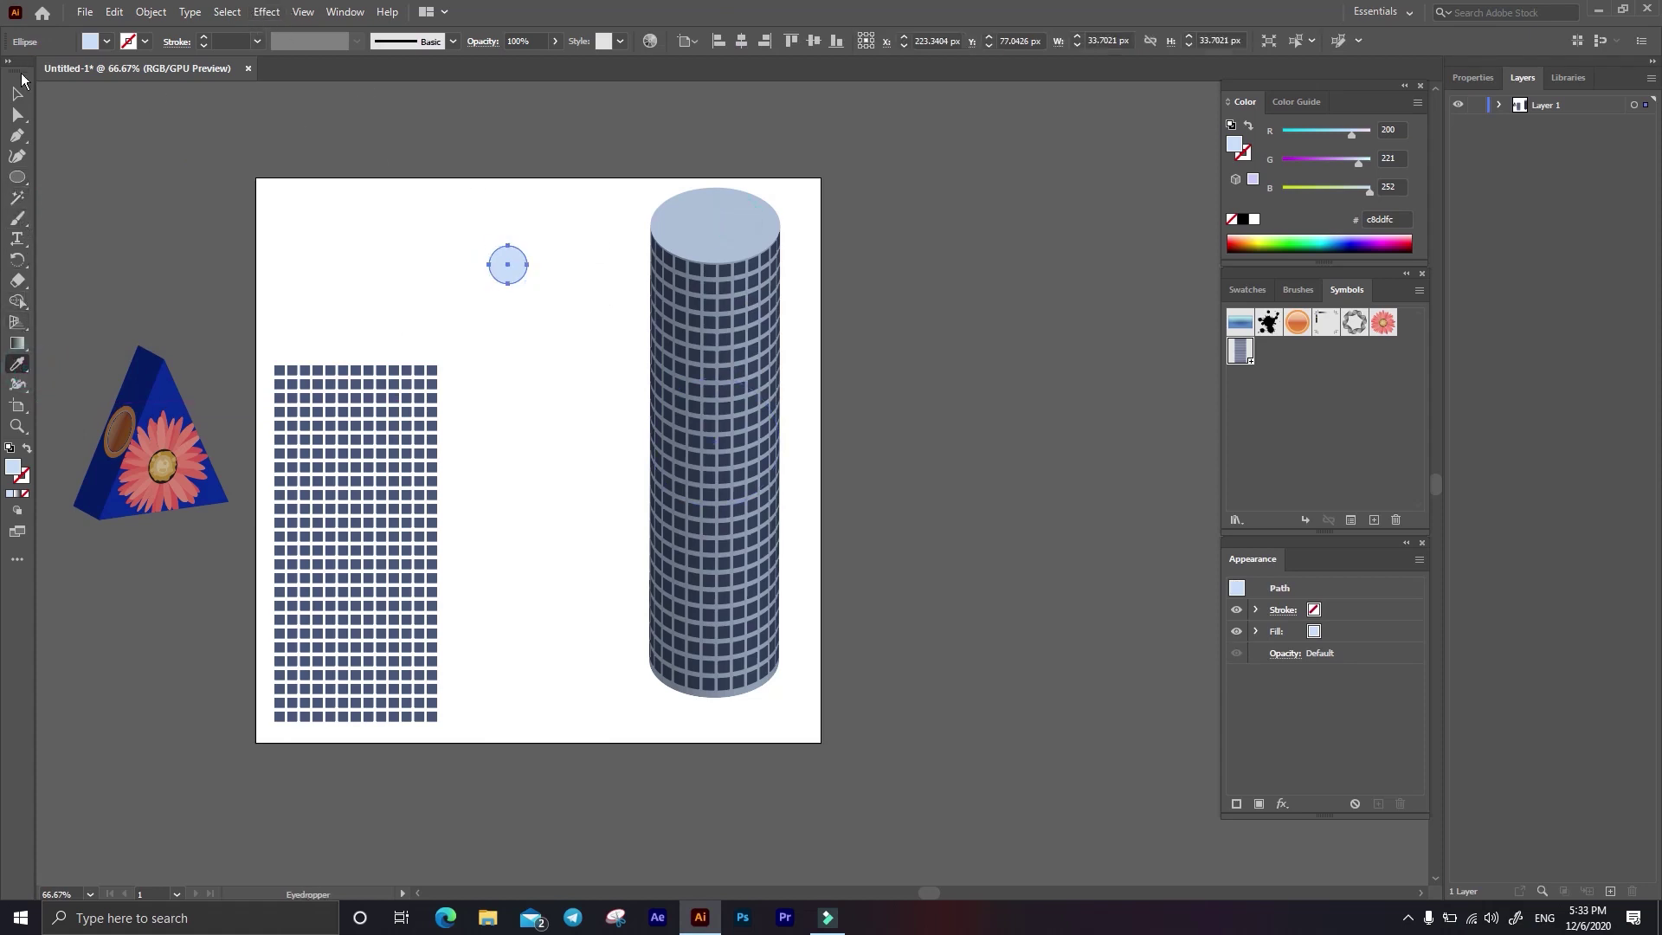
click(18, 92)
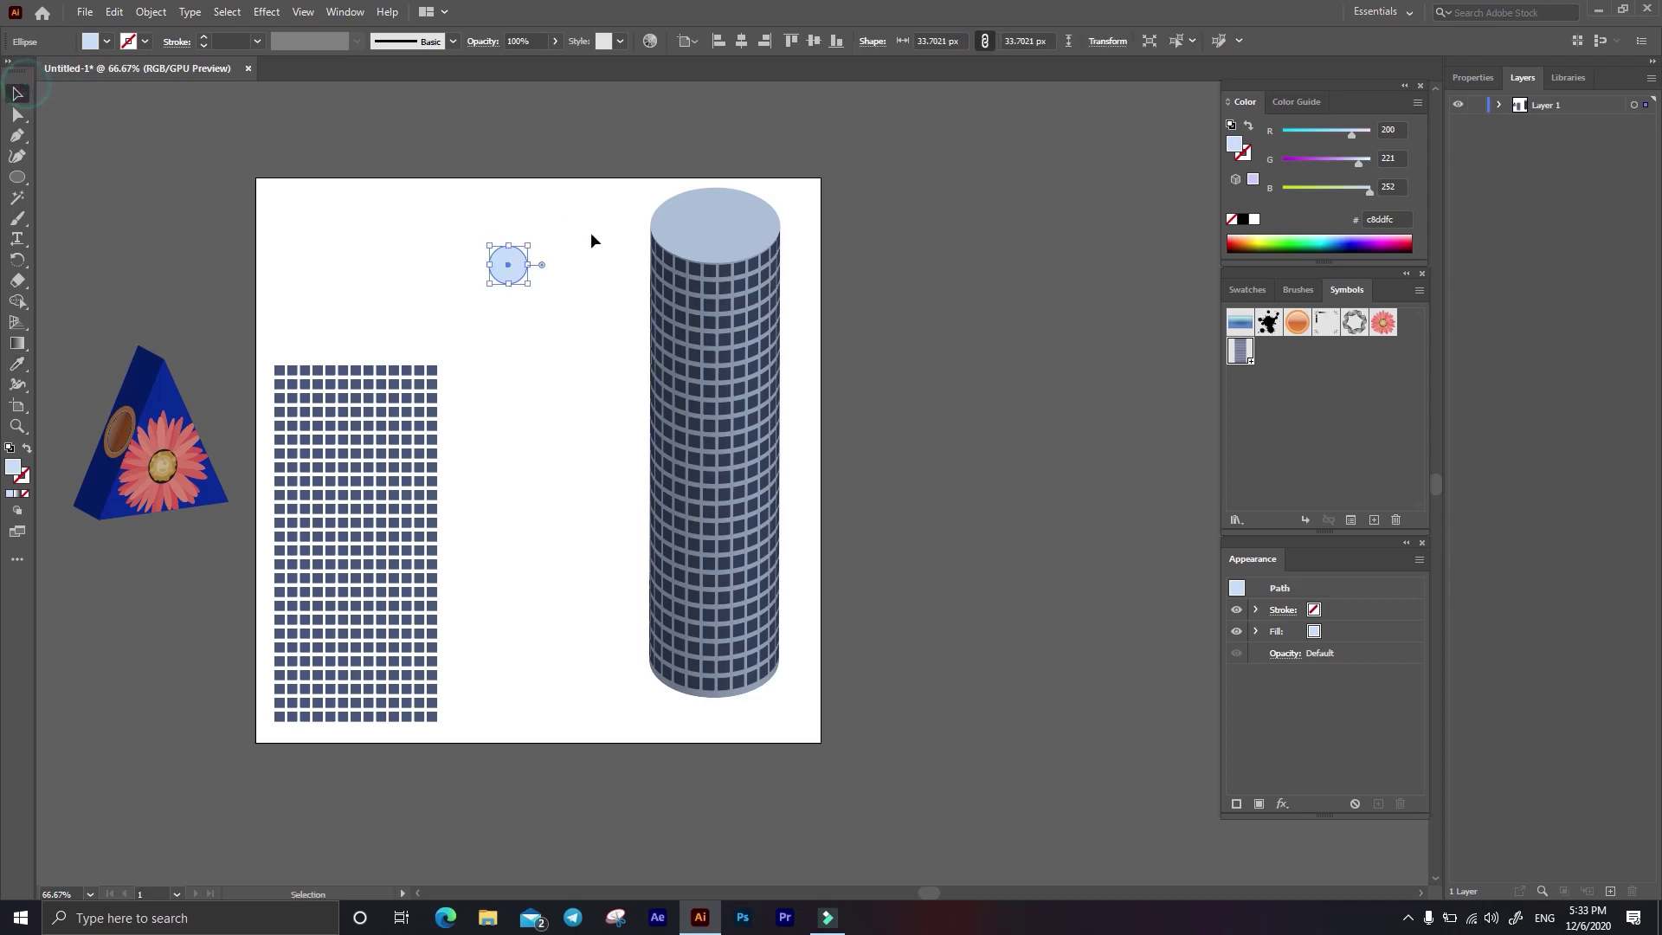
drag(526, 246, 540, 236)
Step: Extrude the circle 30 pt with Isometric Top and place it on top of the tower
click(268, 12)
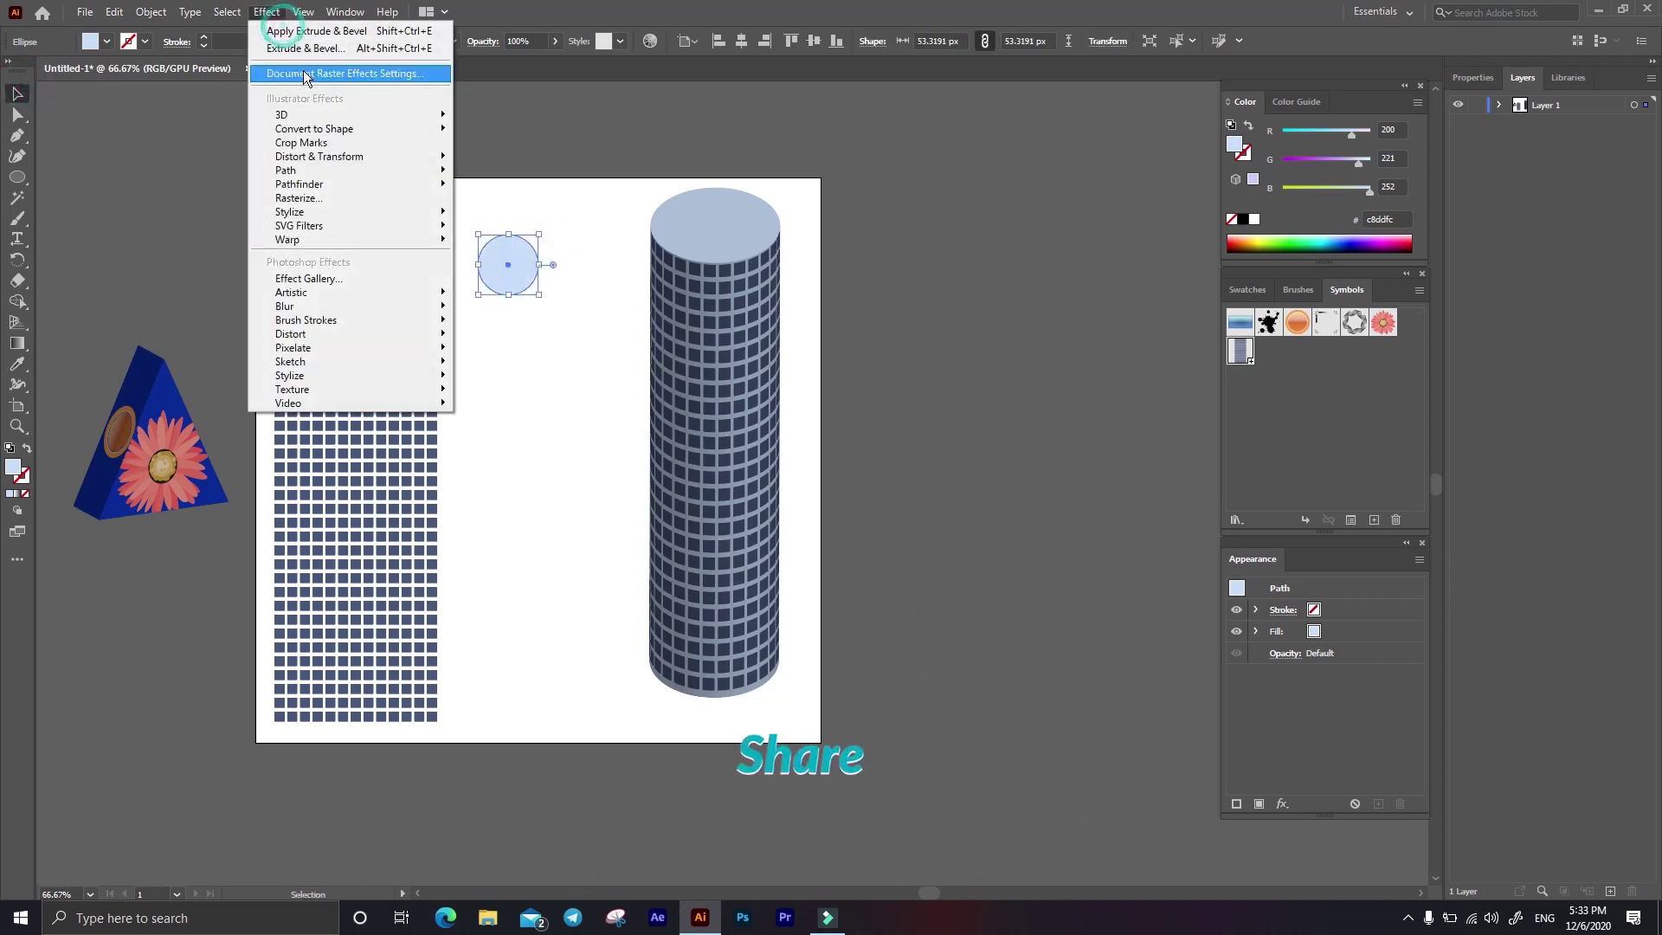
click(485, 115)
click(1368, 307)
click(1378, 257)
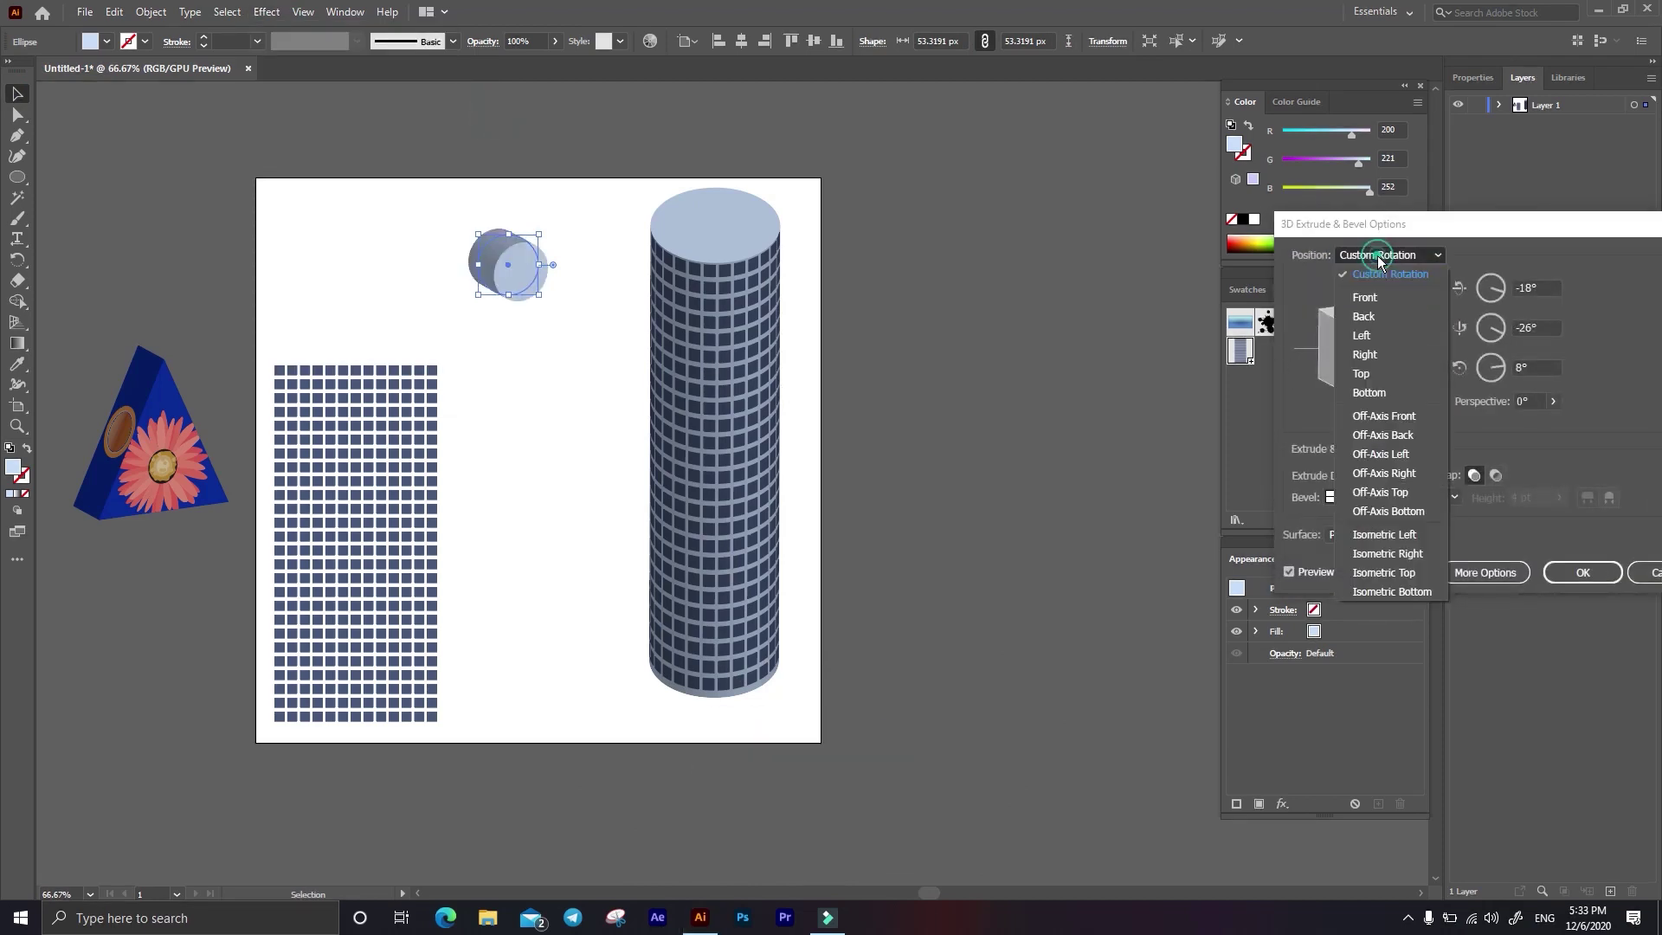
click(1384, 572)
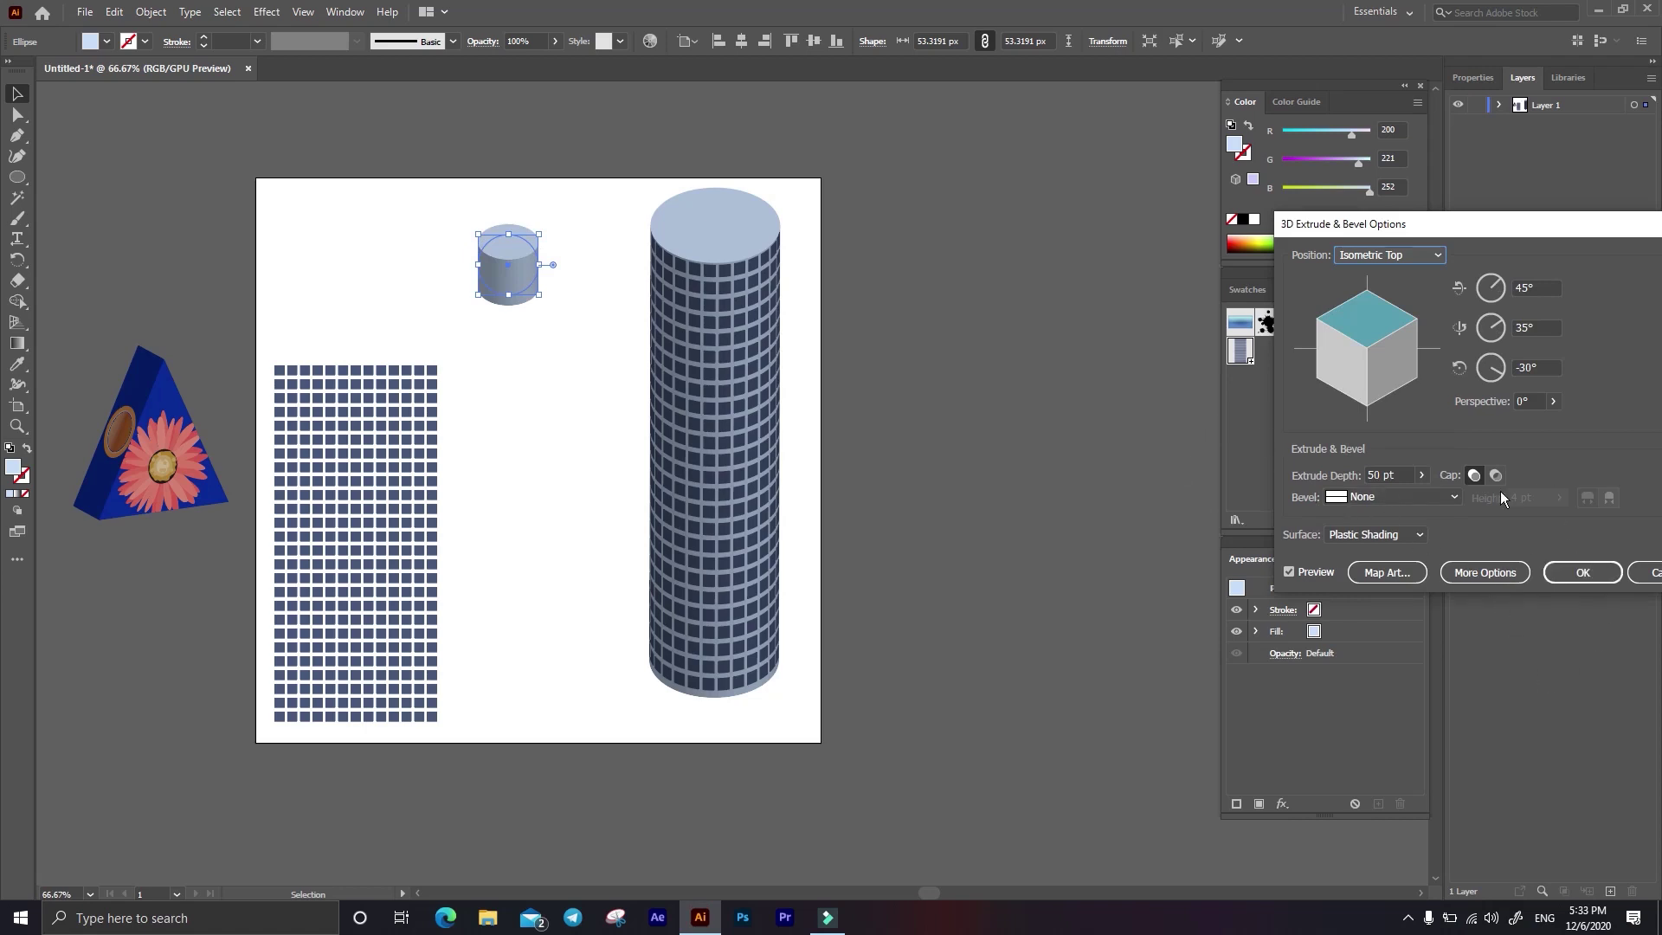
double_click(1400, 471)
text(30)
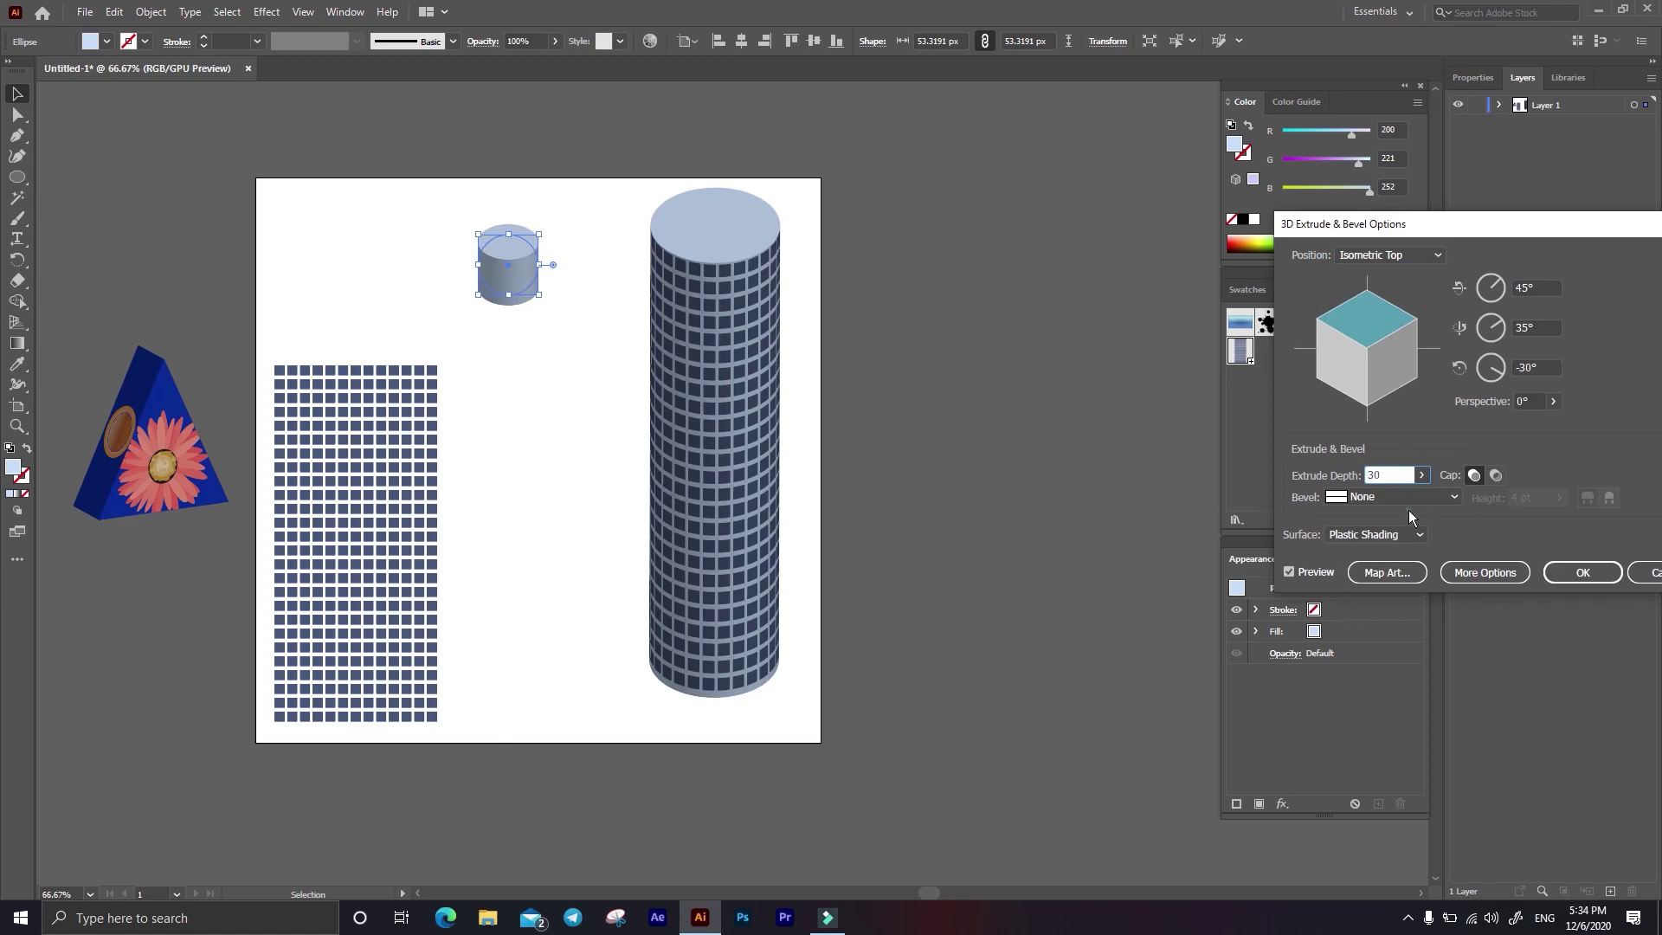
click(1394, 496)
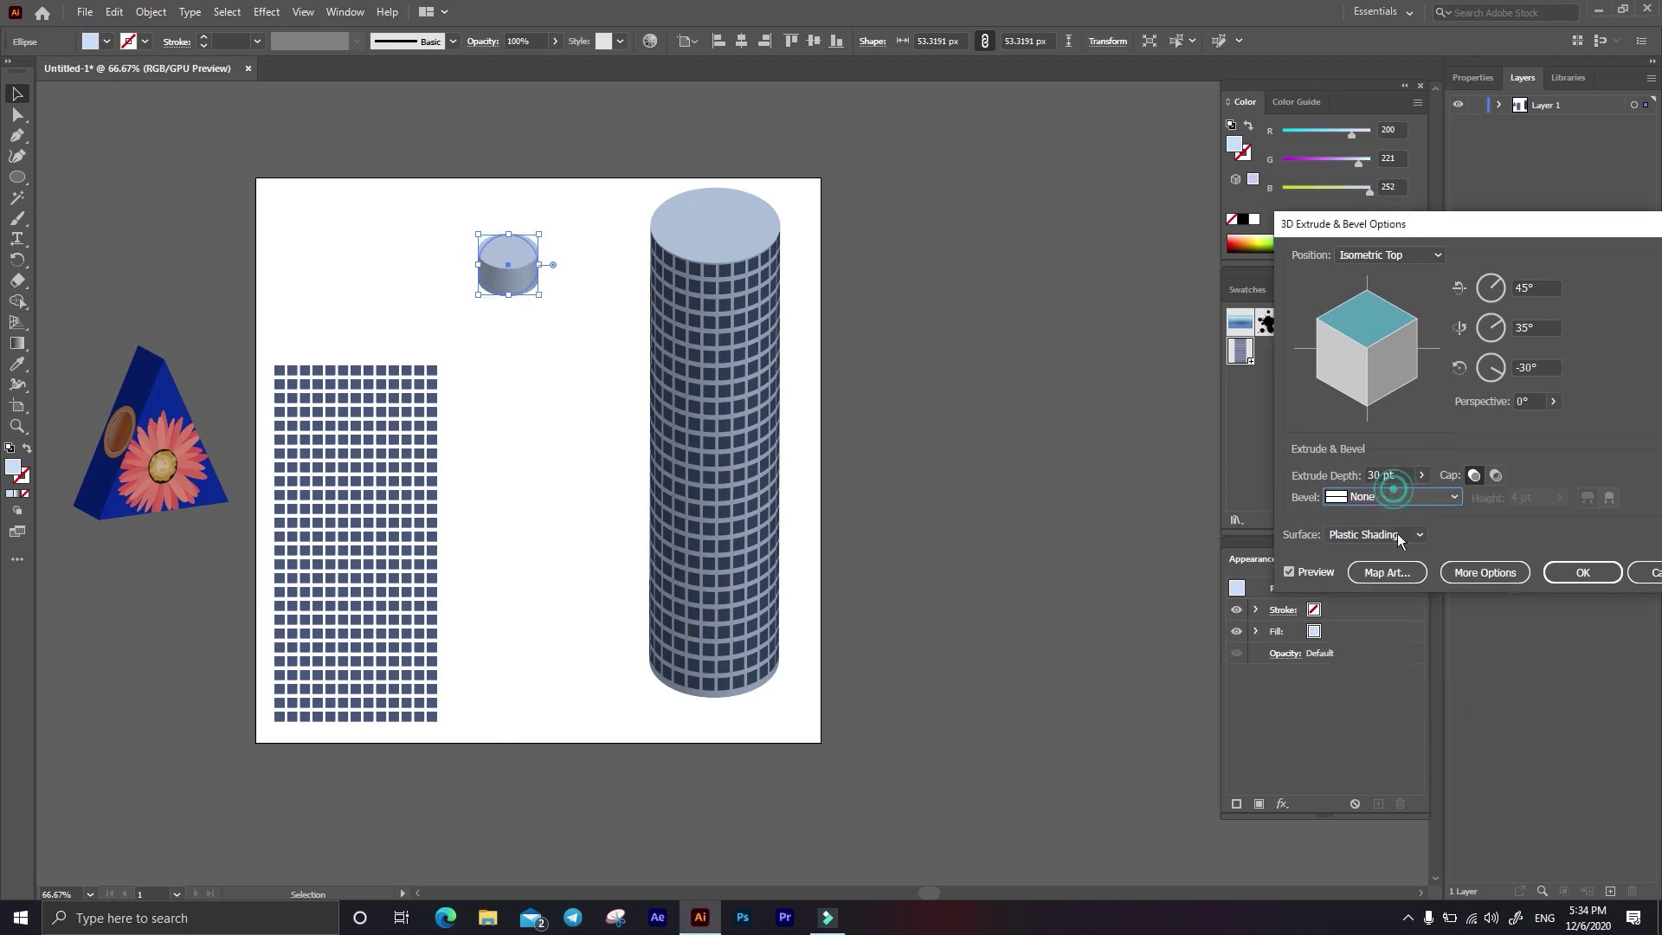
click(1583, 573)
mouse_move(515, 266)
mouse_down()
mouse_move(720, 213)
mouse_move(706, 428)
mouse_move(588, 523)
mouse_up()
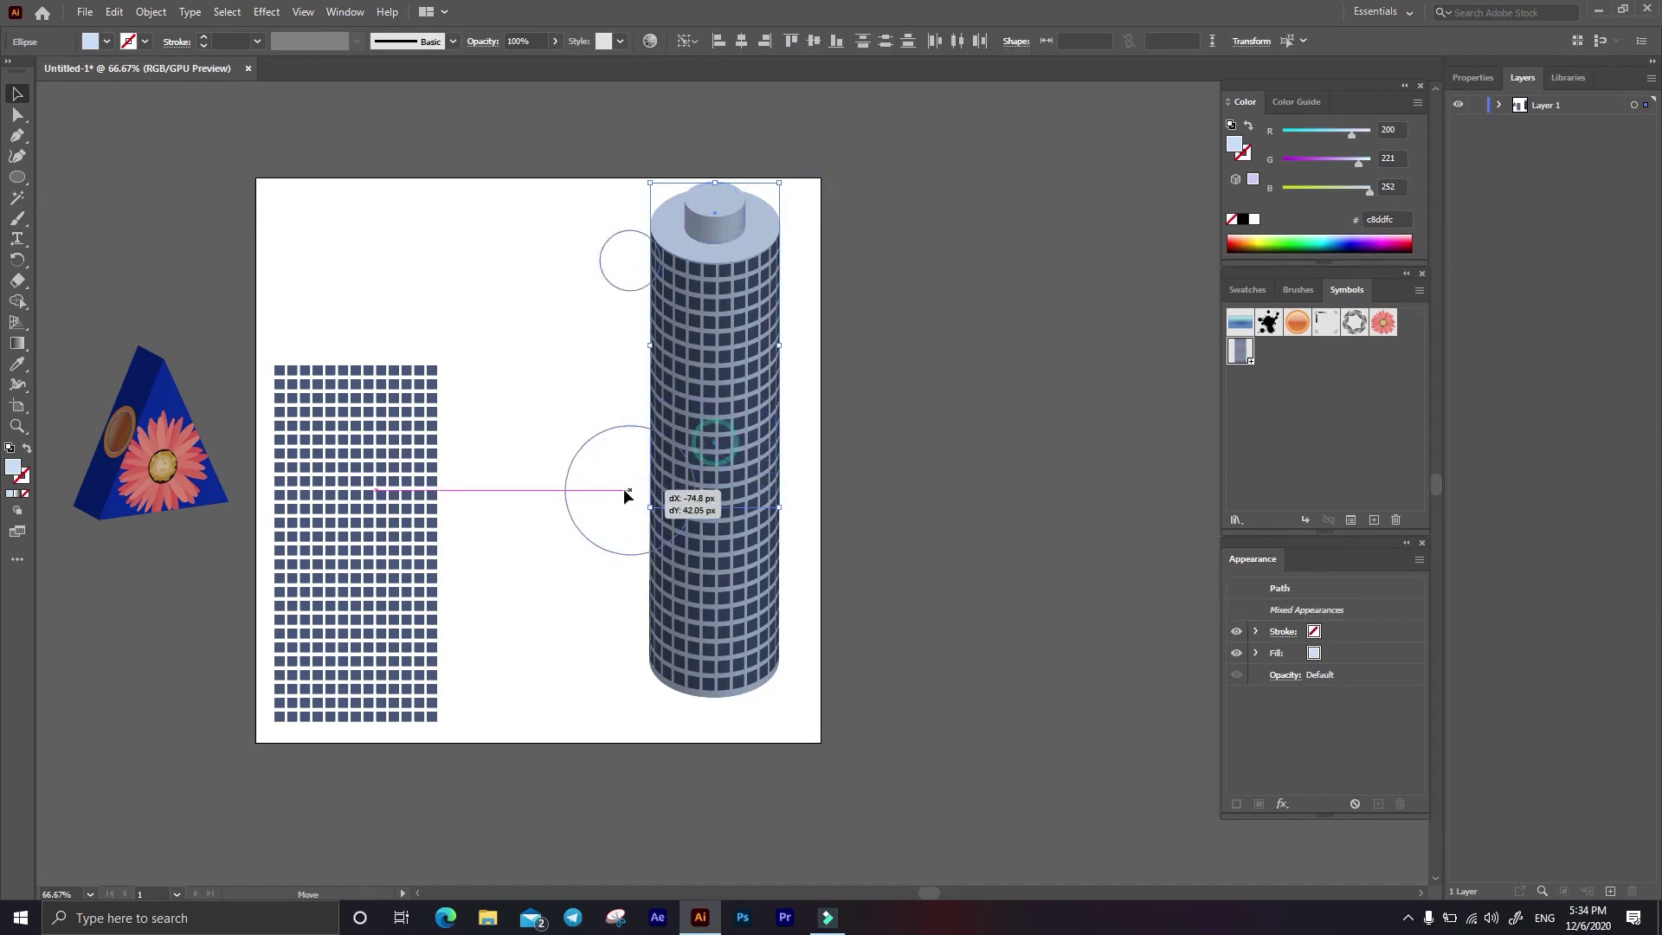
click(749, 464)
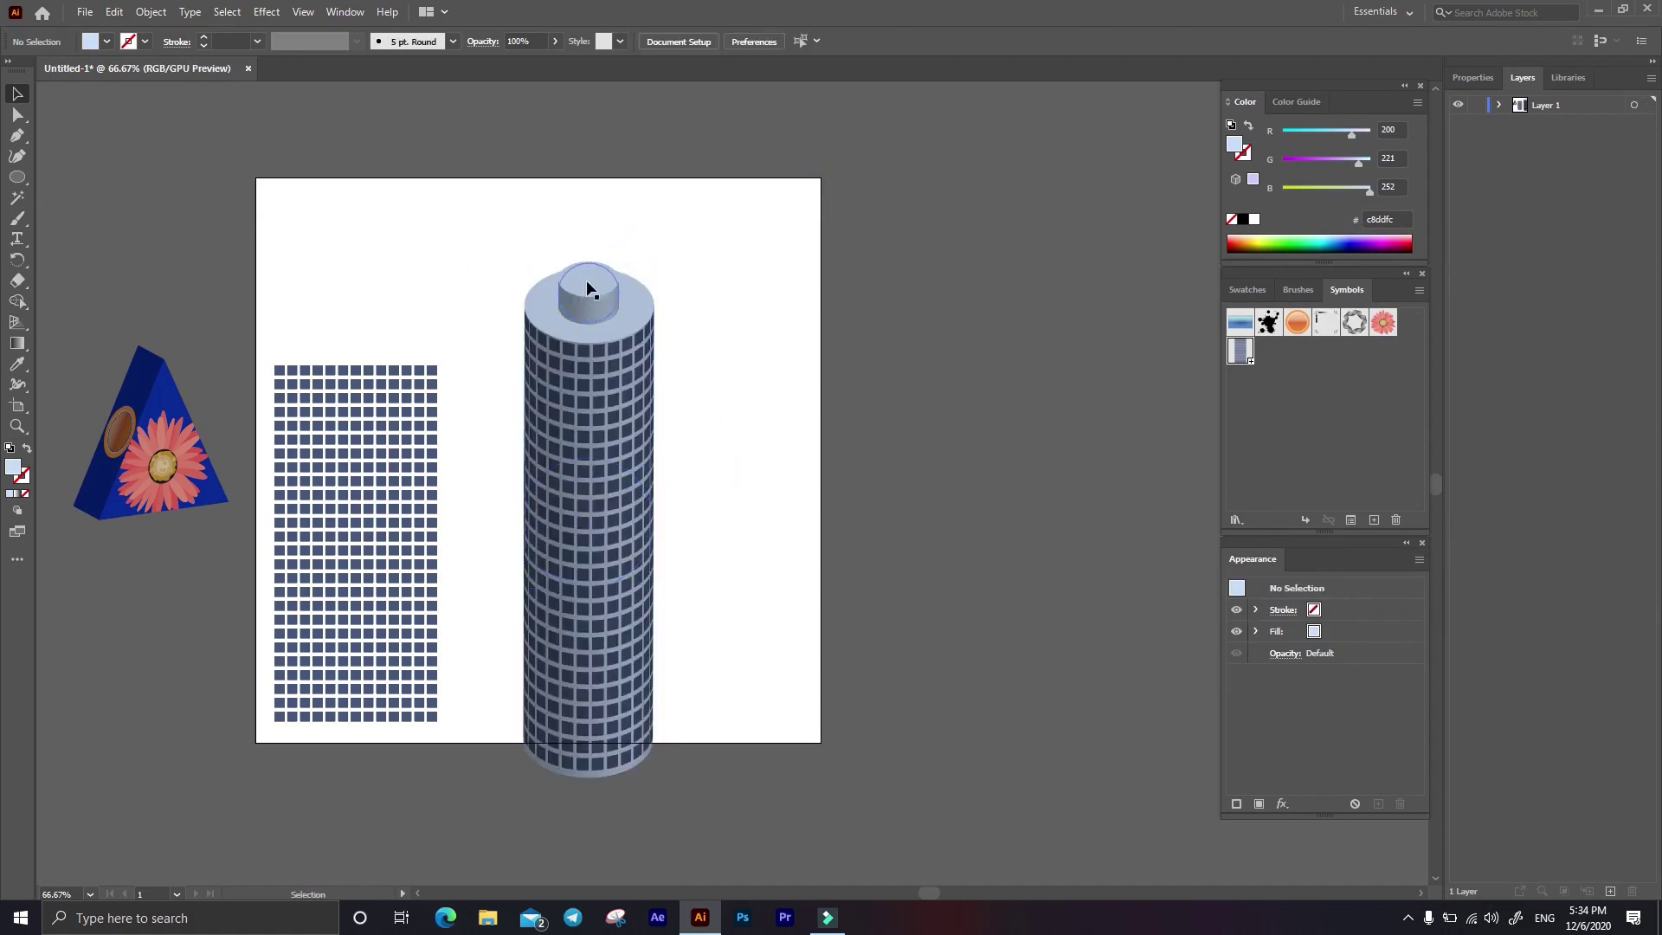
Step: Place a copy of the cylinder above the small one and shrink it to about 15 px
scroll(253, 234, up, 1)
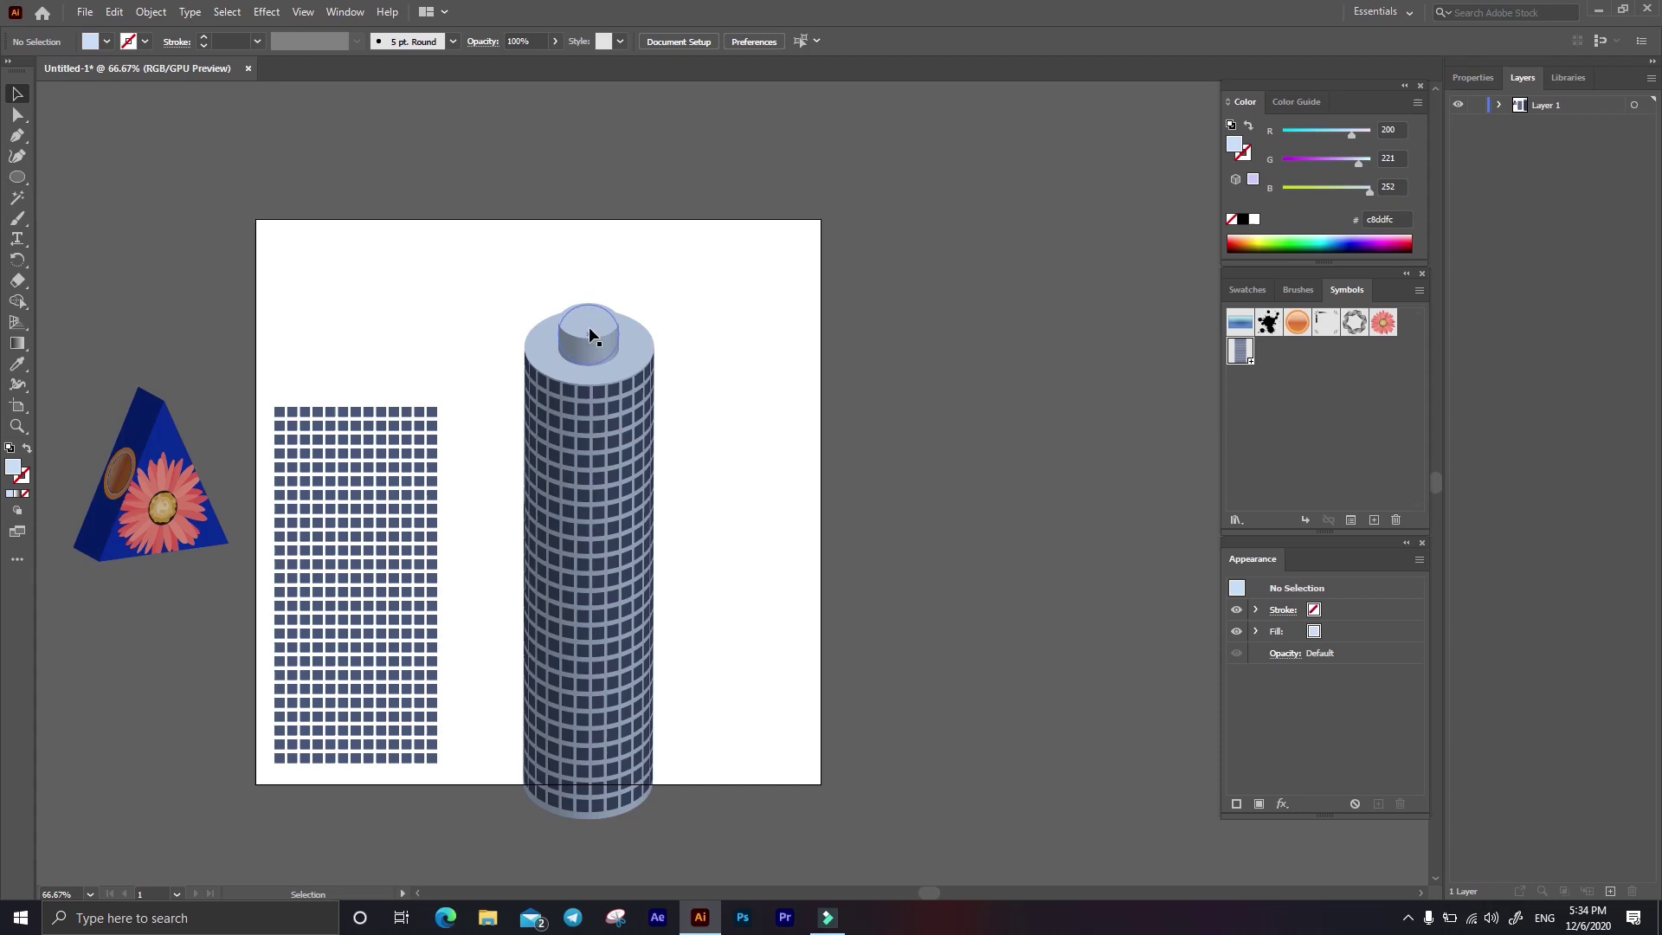
mouse_move(589, 334)
mouse_down()
mouse_move(606, 295)
mouse_move(602, 311)
mouse_up()
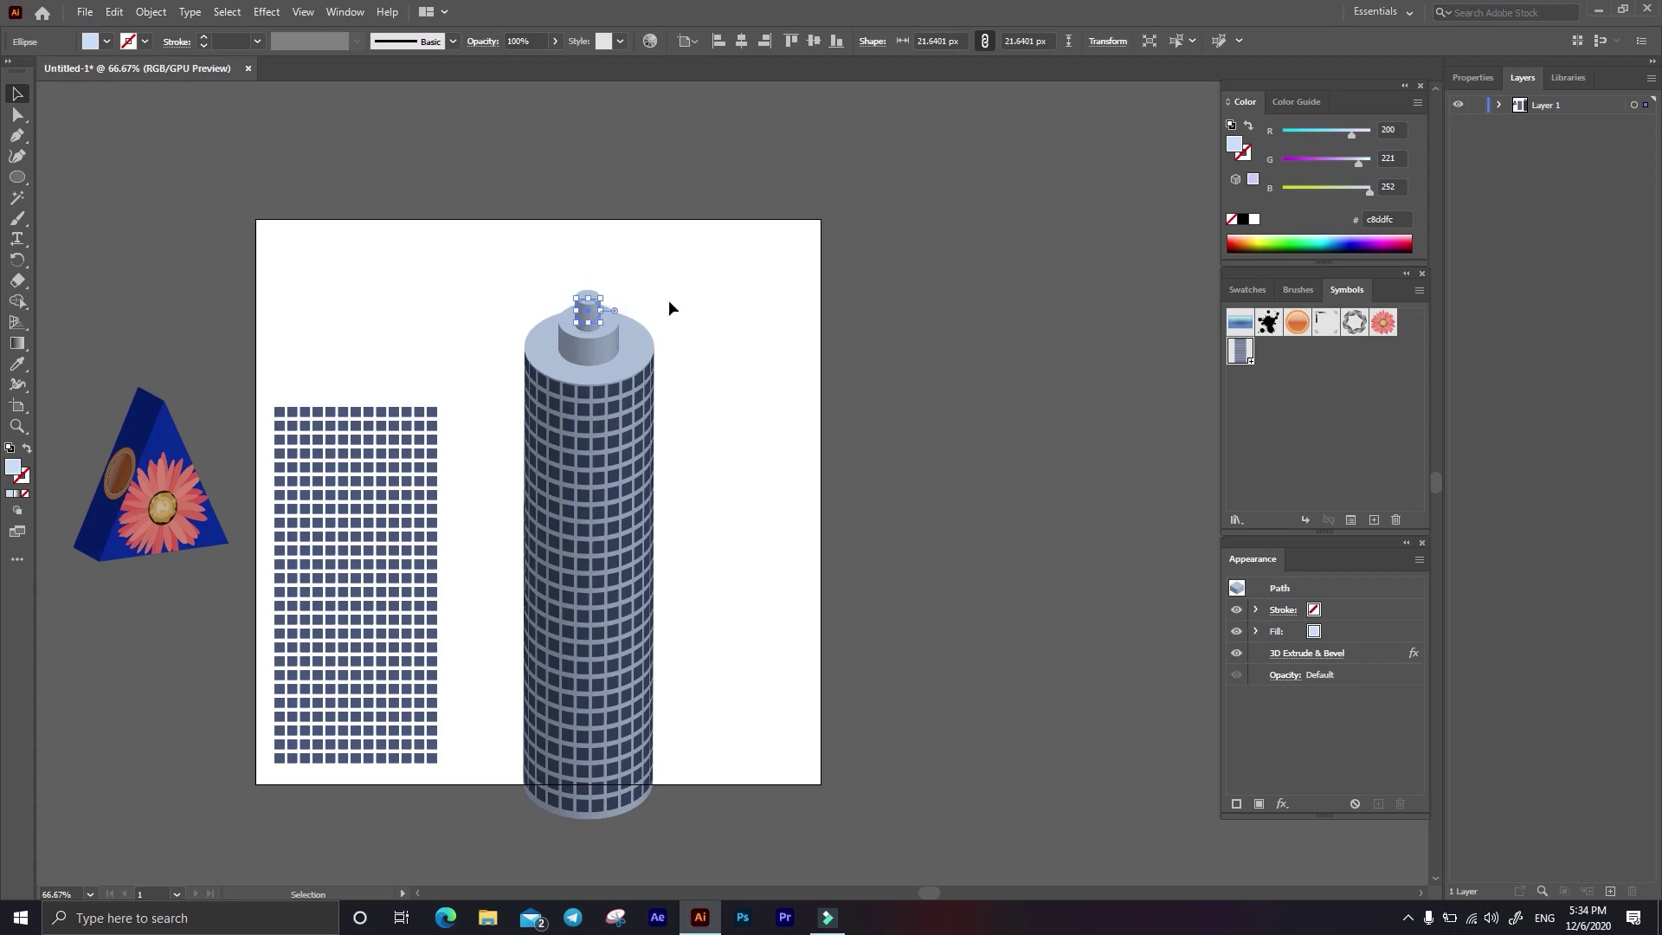
scroll(673, 300, down, 2)
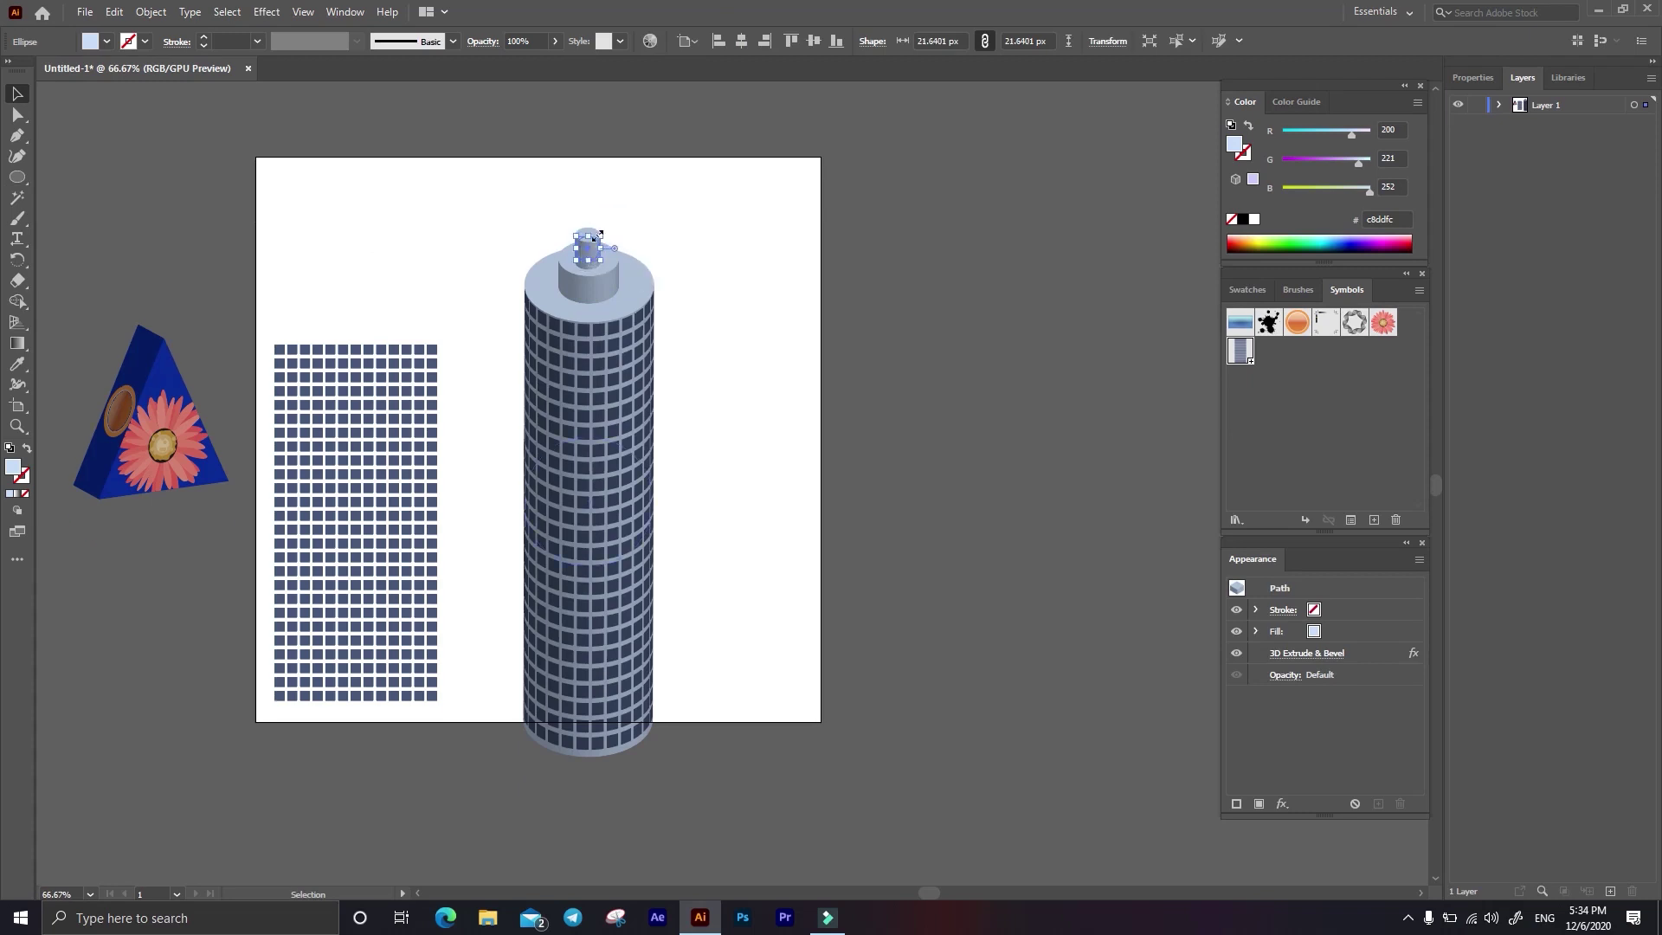
drag(589, 260, 596, 212)
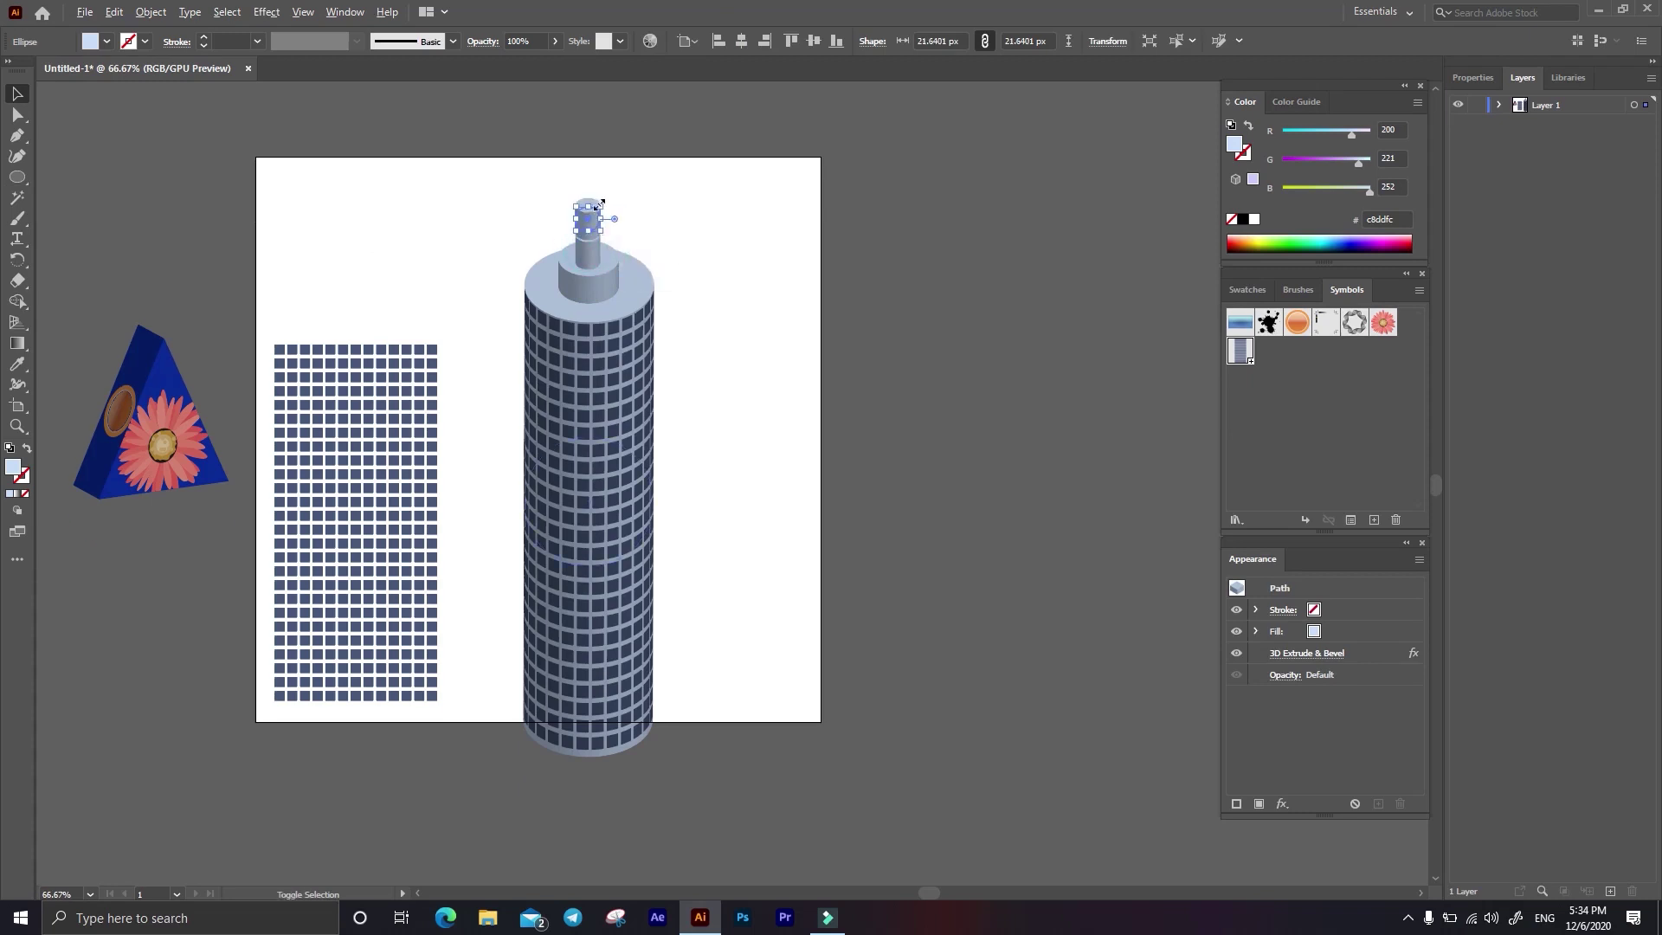
scroll(596, 213, up, 3)
drag(597, 212, 584, 211)
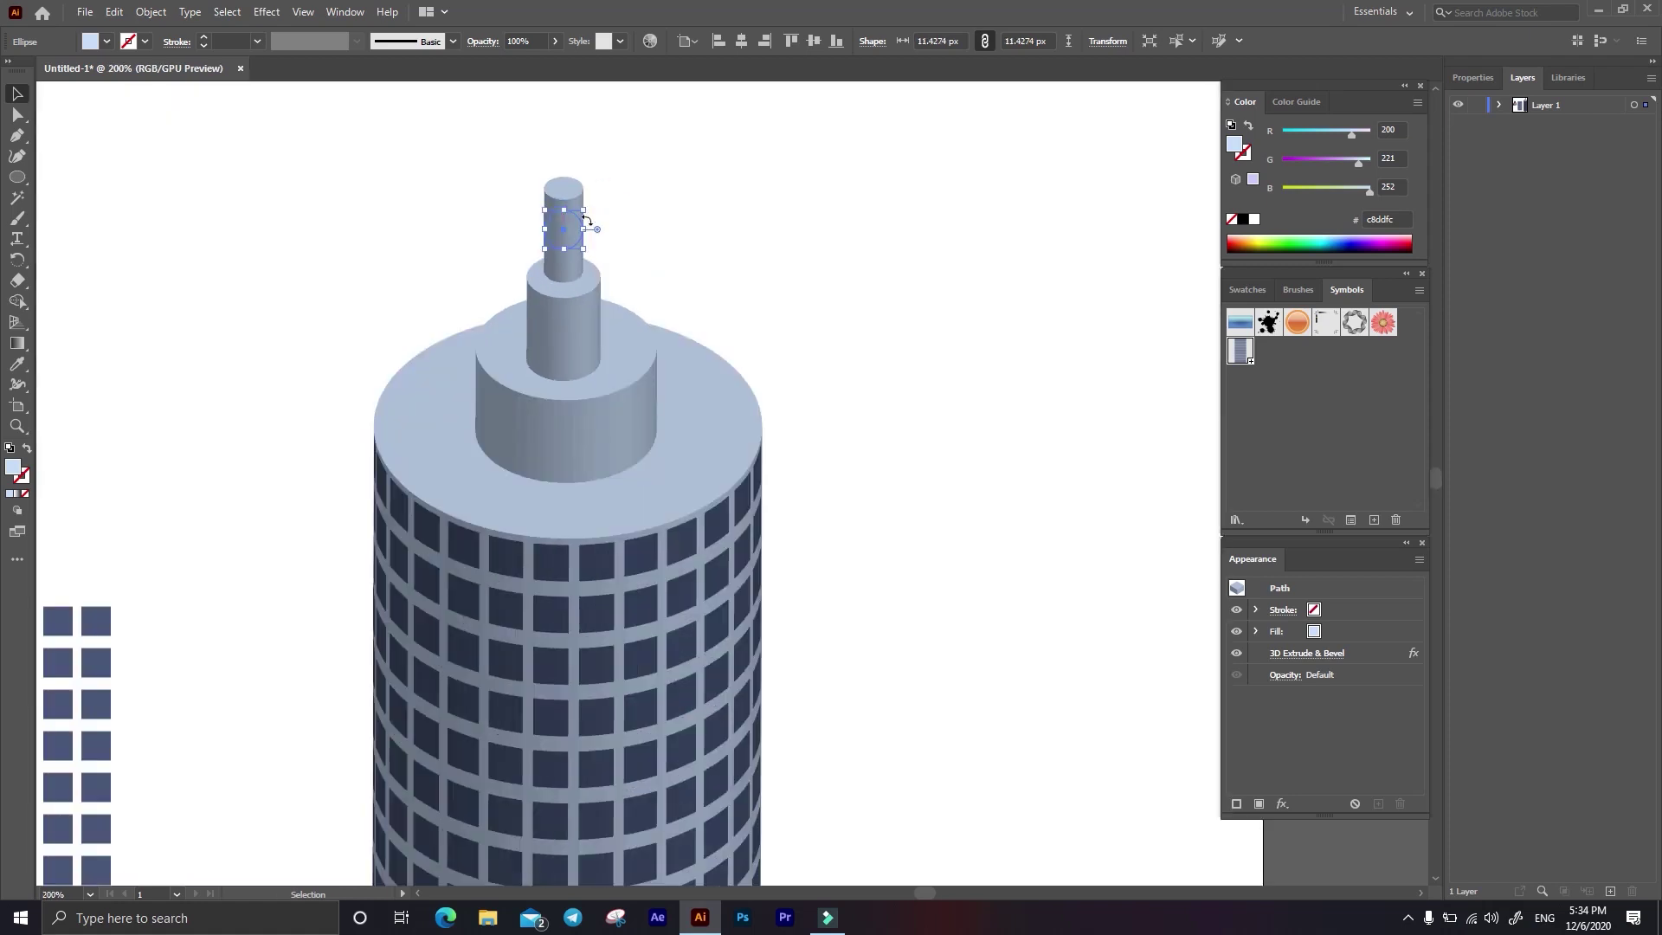
Step: Raise the top cylinder's extrude depth to 138 pt as an antenna, then select all tower parts
click(1304, 654)
click(1421, 475)
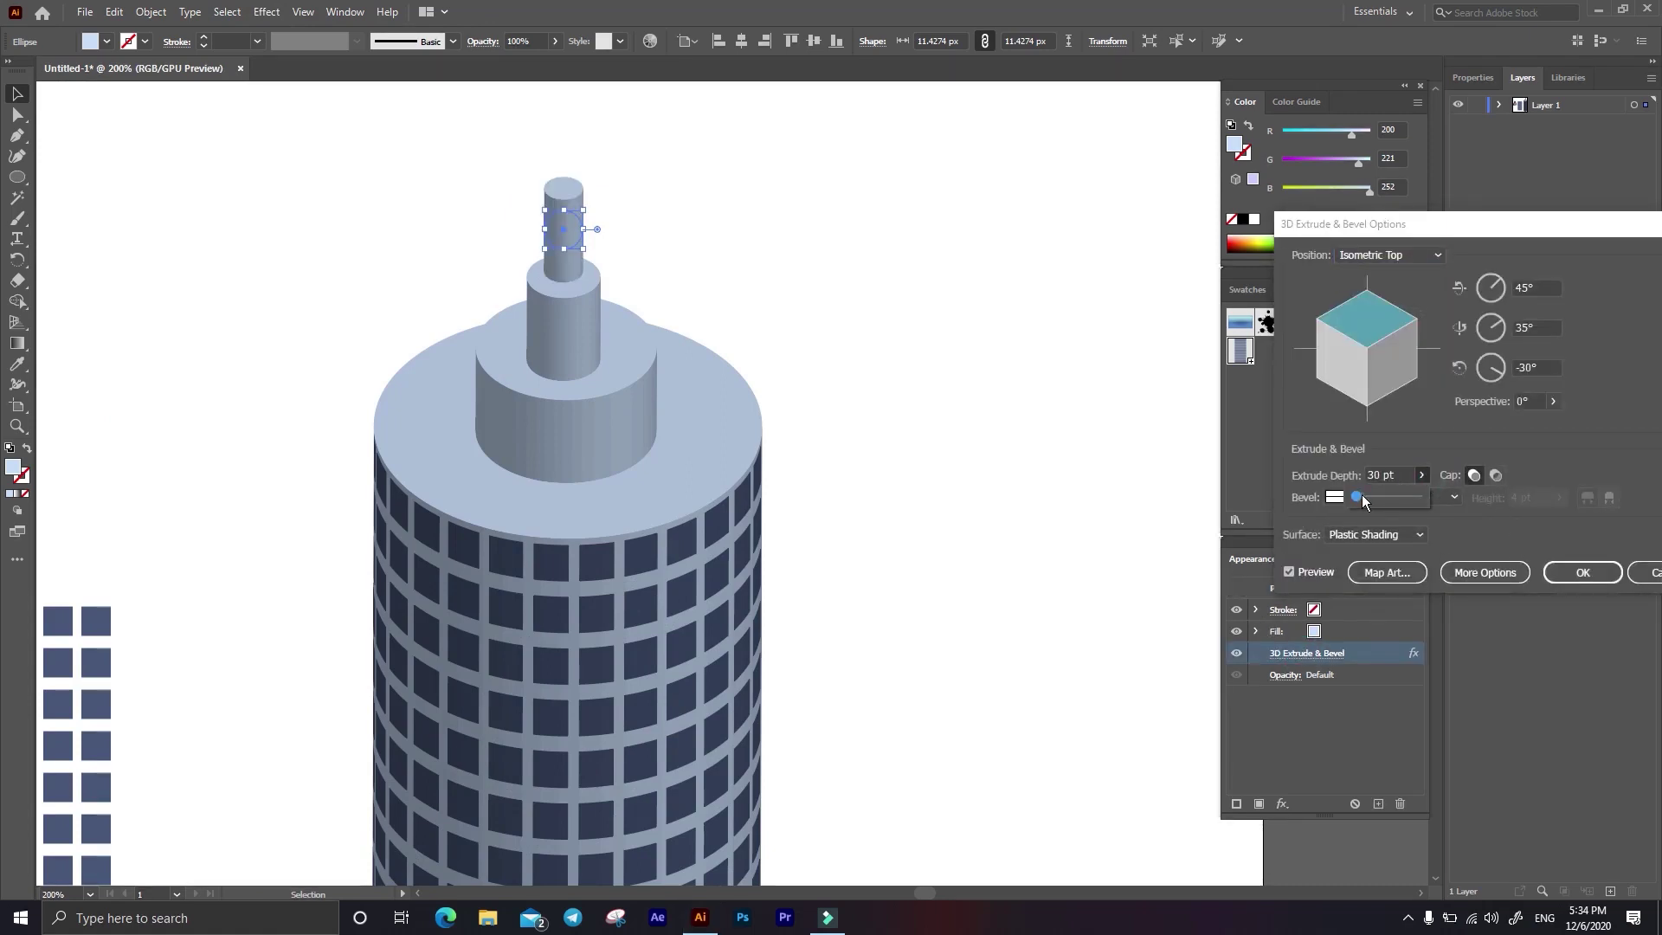
drag(1362, 495, 1360, 498)
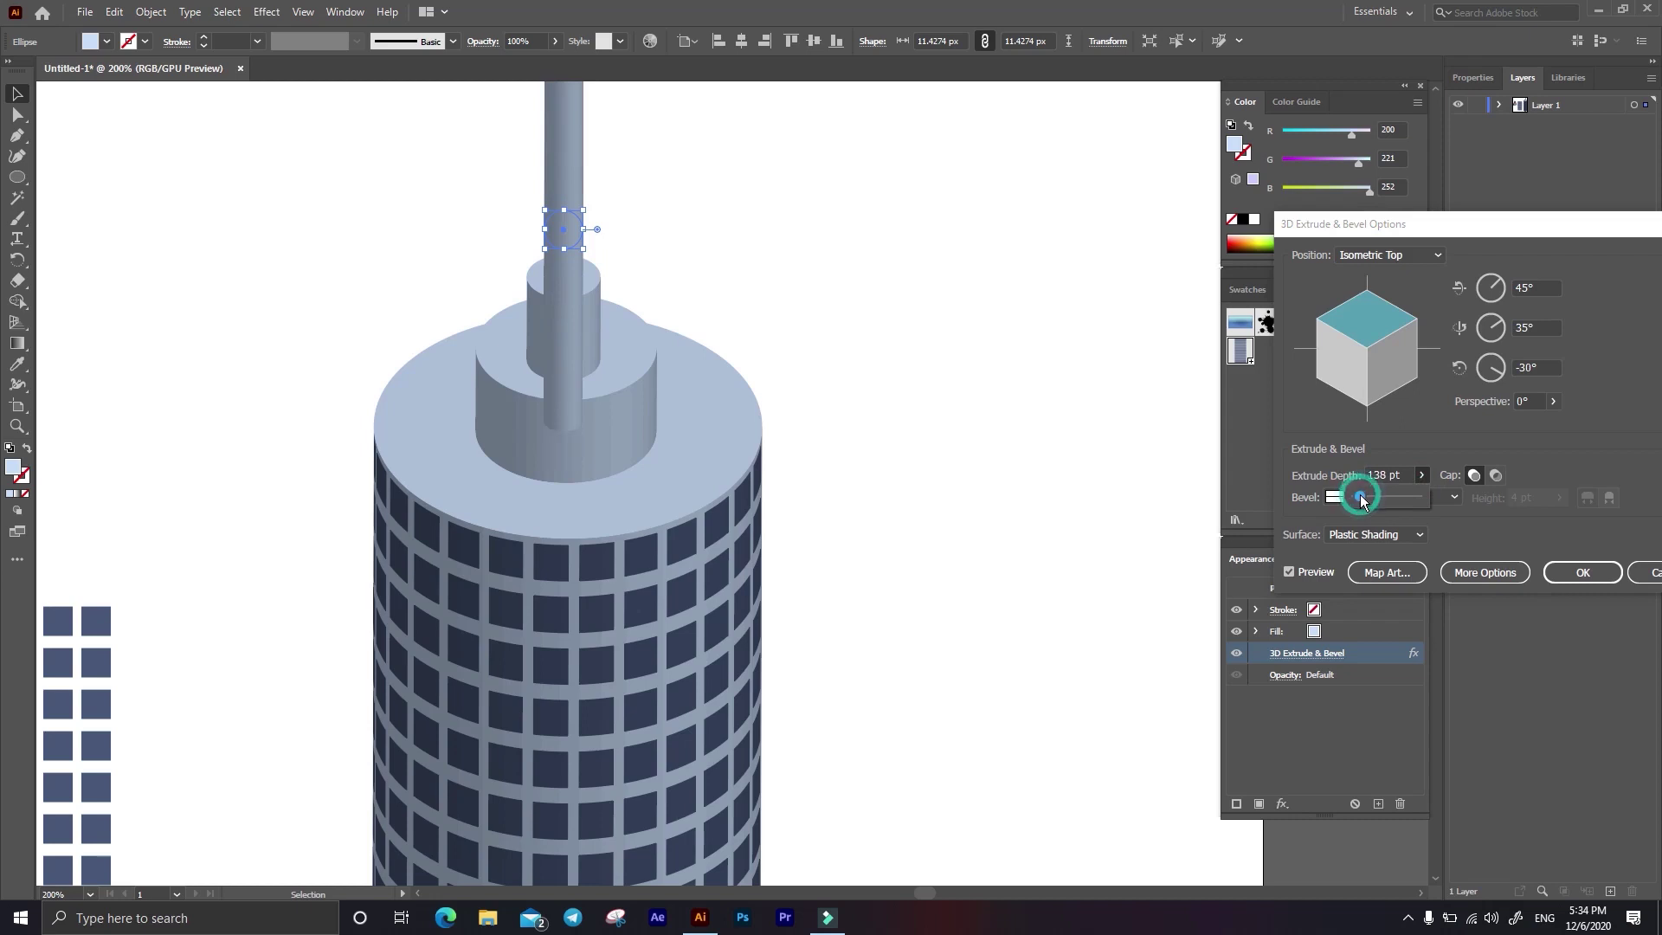
click(1577, 564)
scroll(561, 388, up, 3)
mouse_move(572, 401)
mouse_down()
mouse_move(573, 382)
mouse_move(574, 396)
mouse_up()
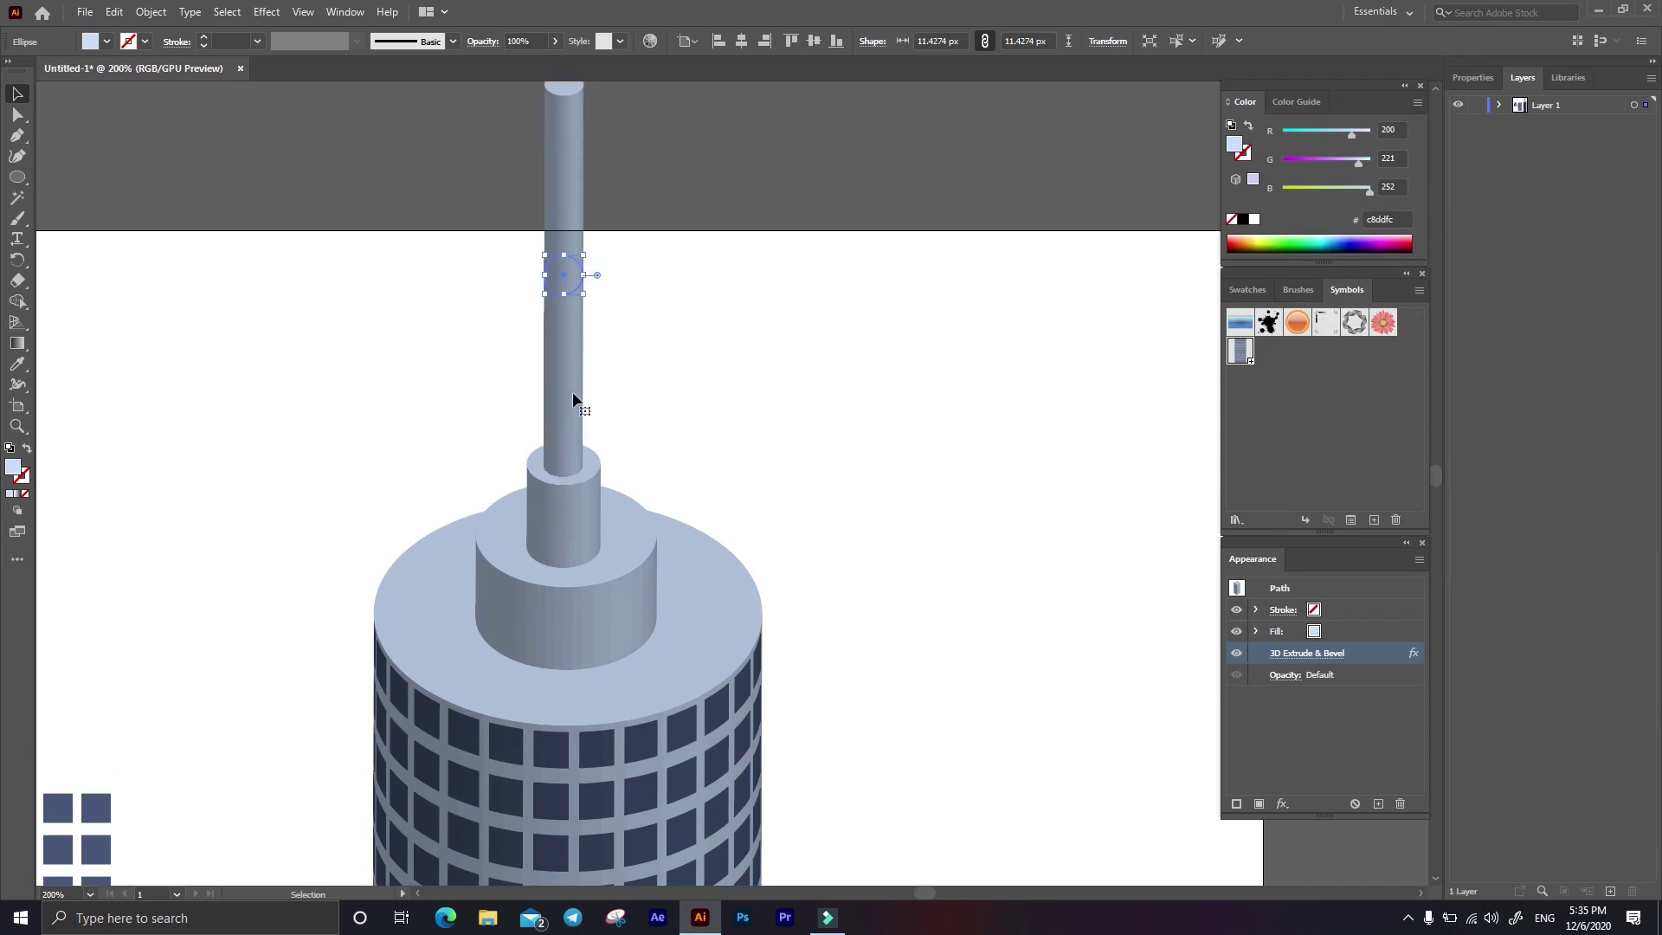
scroll(594, 397, down, 2)
scroll(594, 397, down, 2)
scroll(640, 385, down, 2)
scroll(683, 371, down, 1)
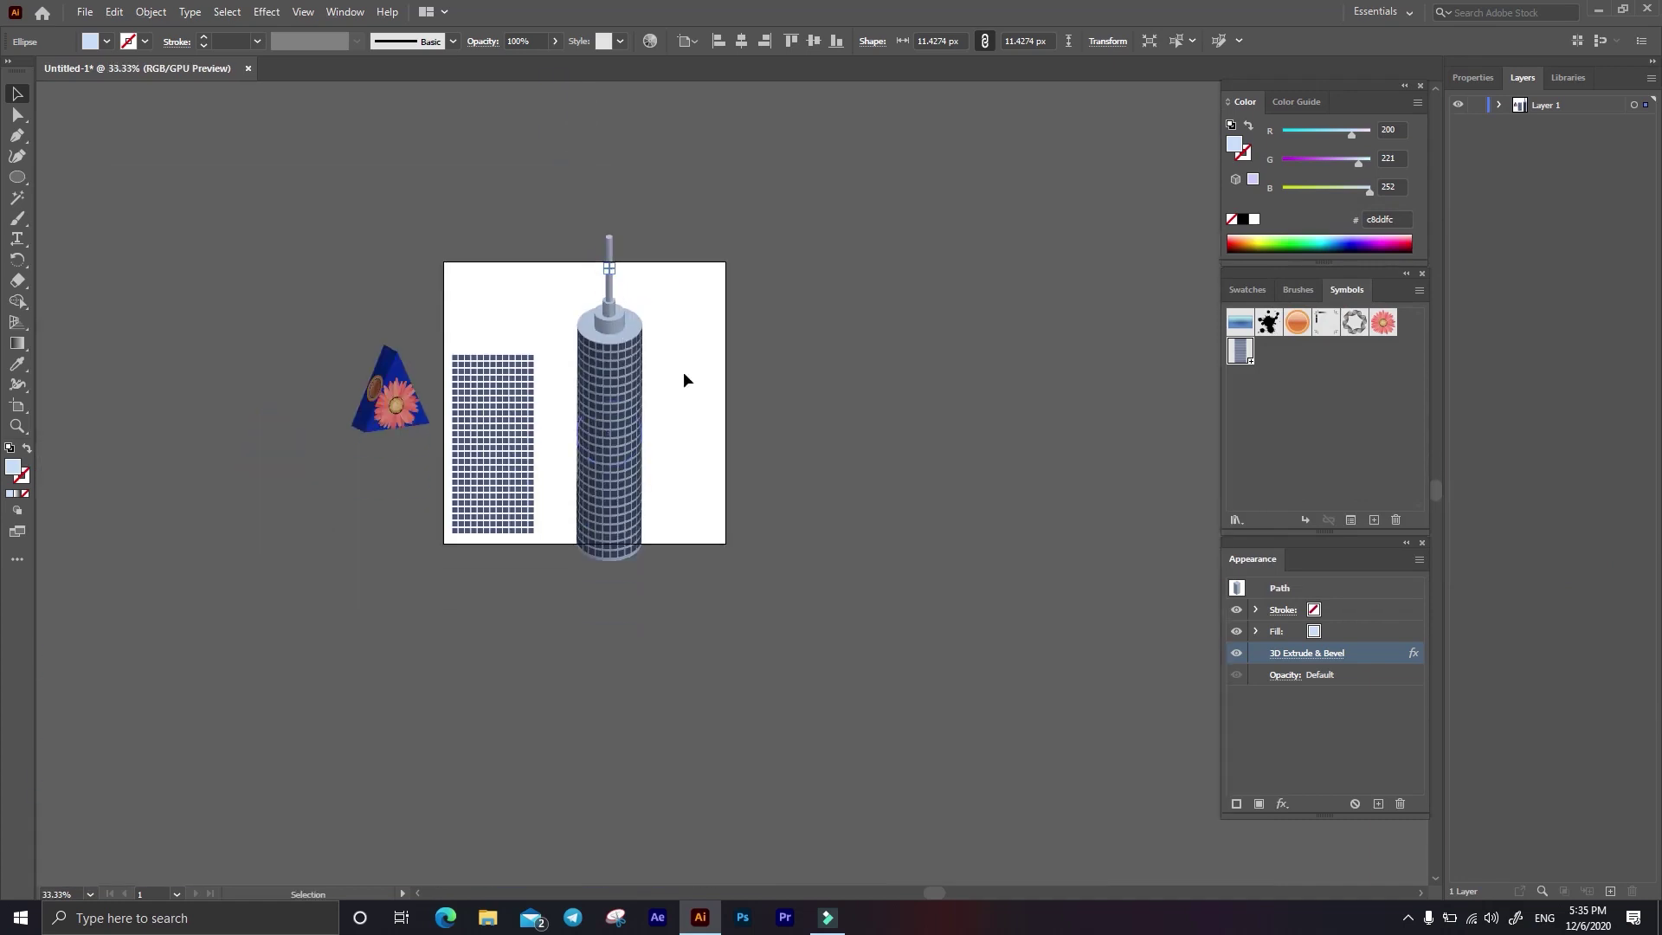
drag(667, 209, 573, 632)
Step: Join the tower parts, drag the skyscraper right of the artboard, and deselect it
right_click(616, 410)
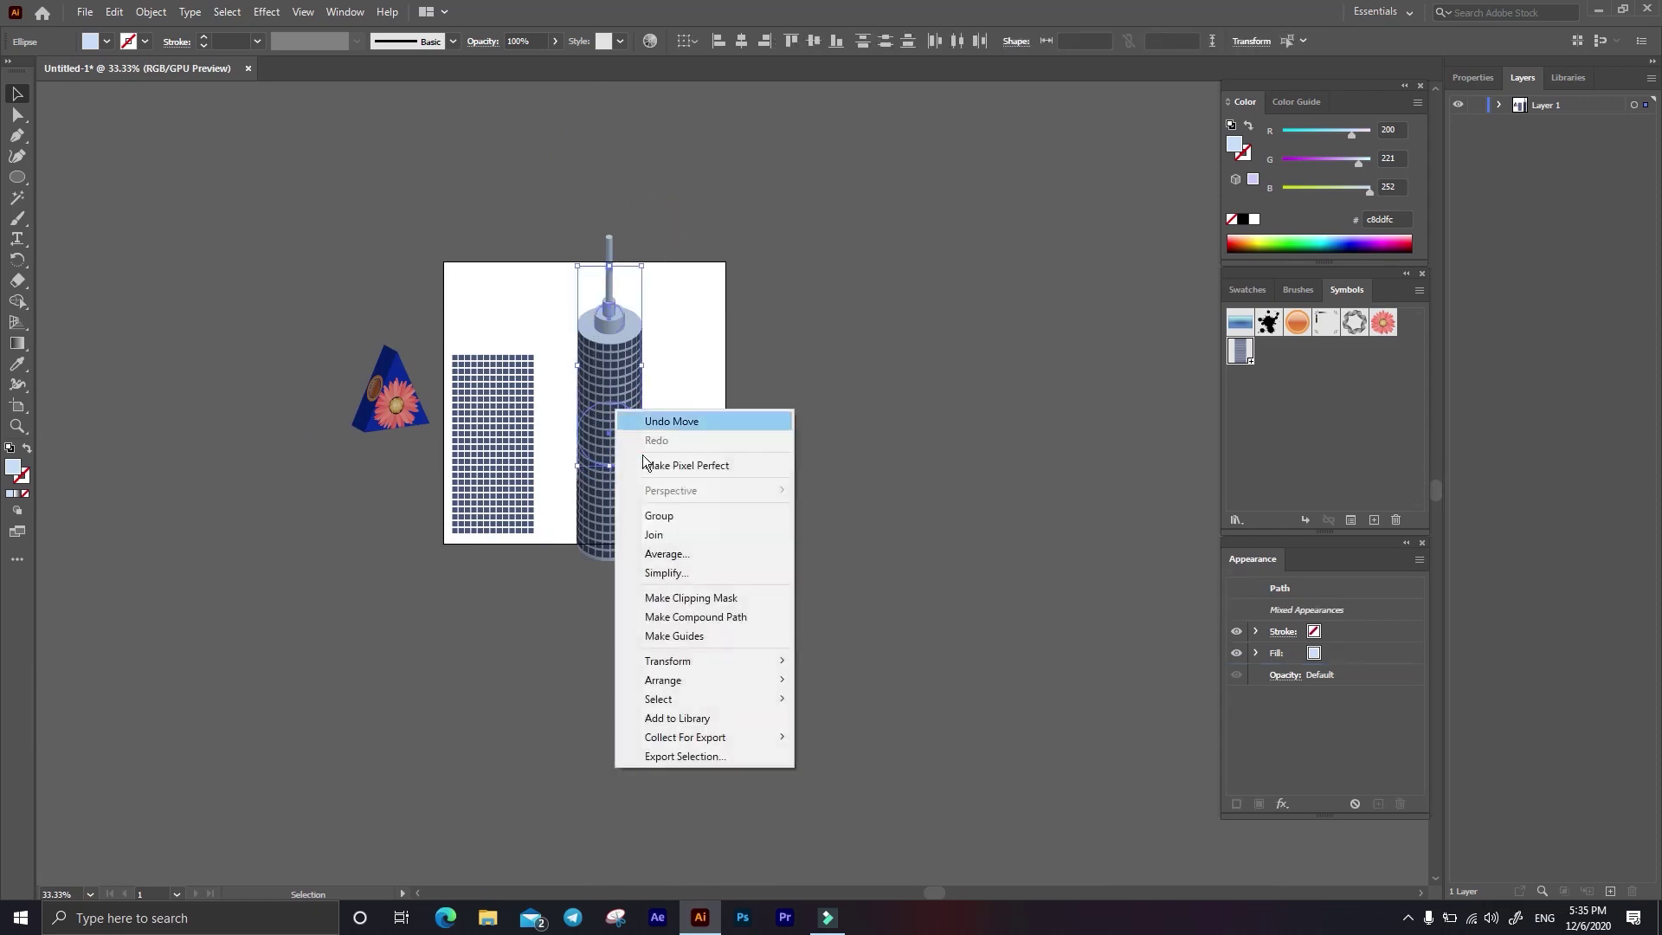
click(683, 528)
click(787, 507)
drag(617, 376, 809, 343)
click(1097, 466)
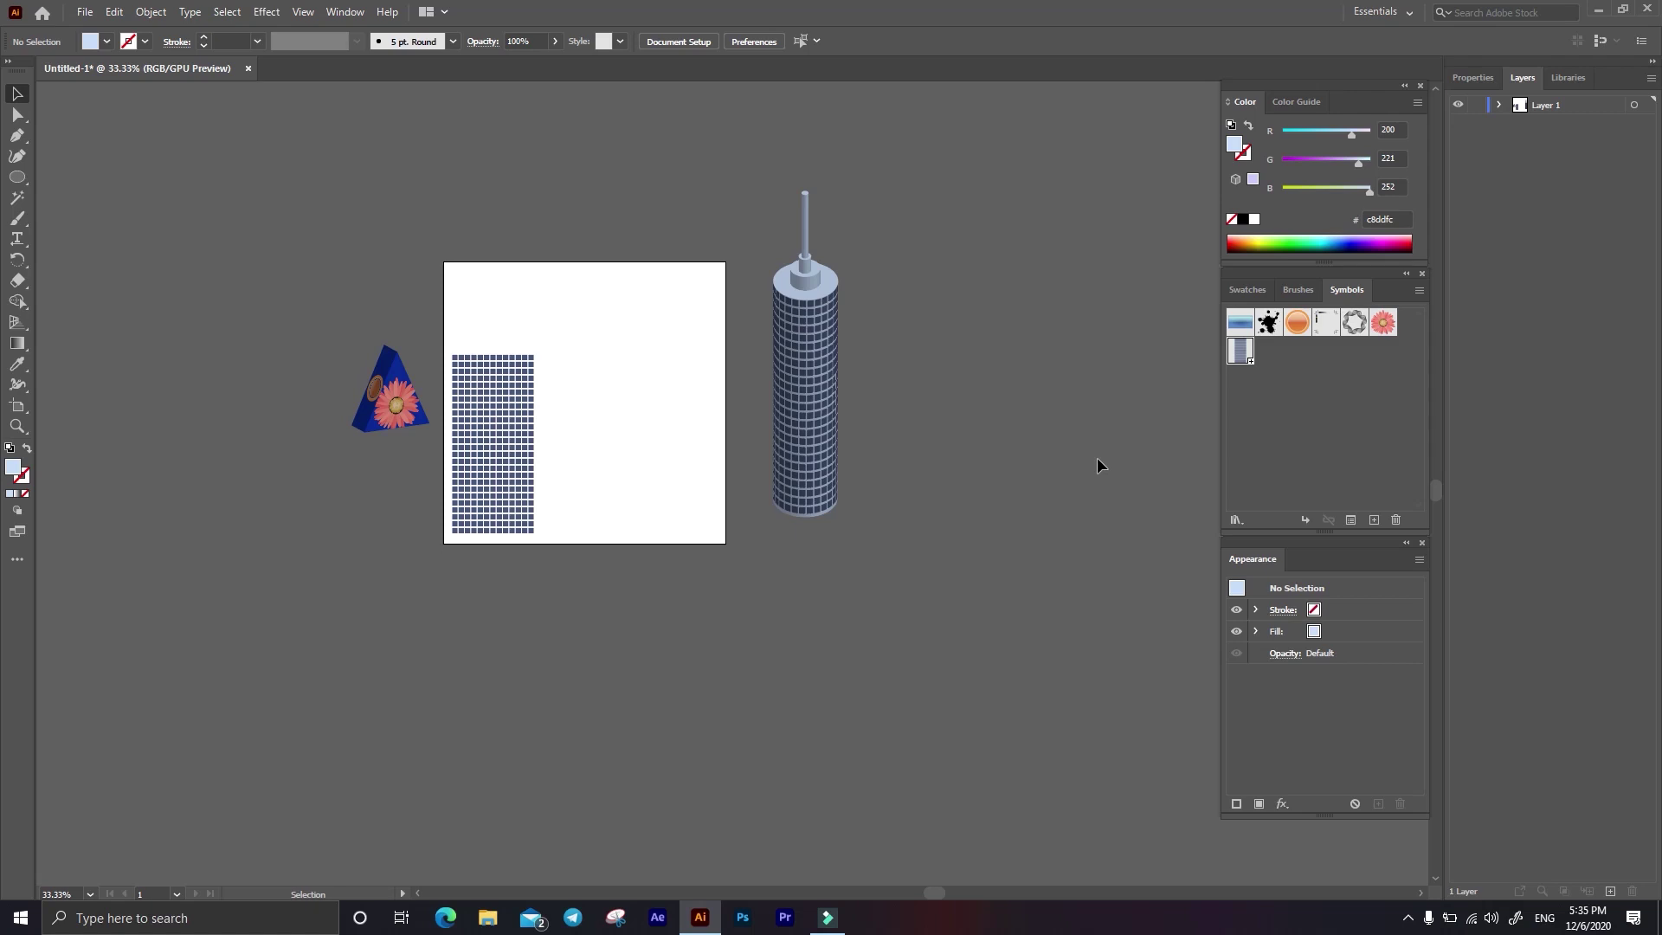
click(268, 12)
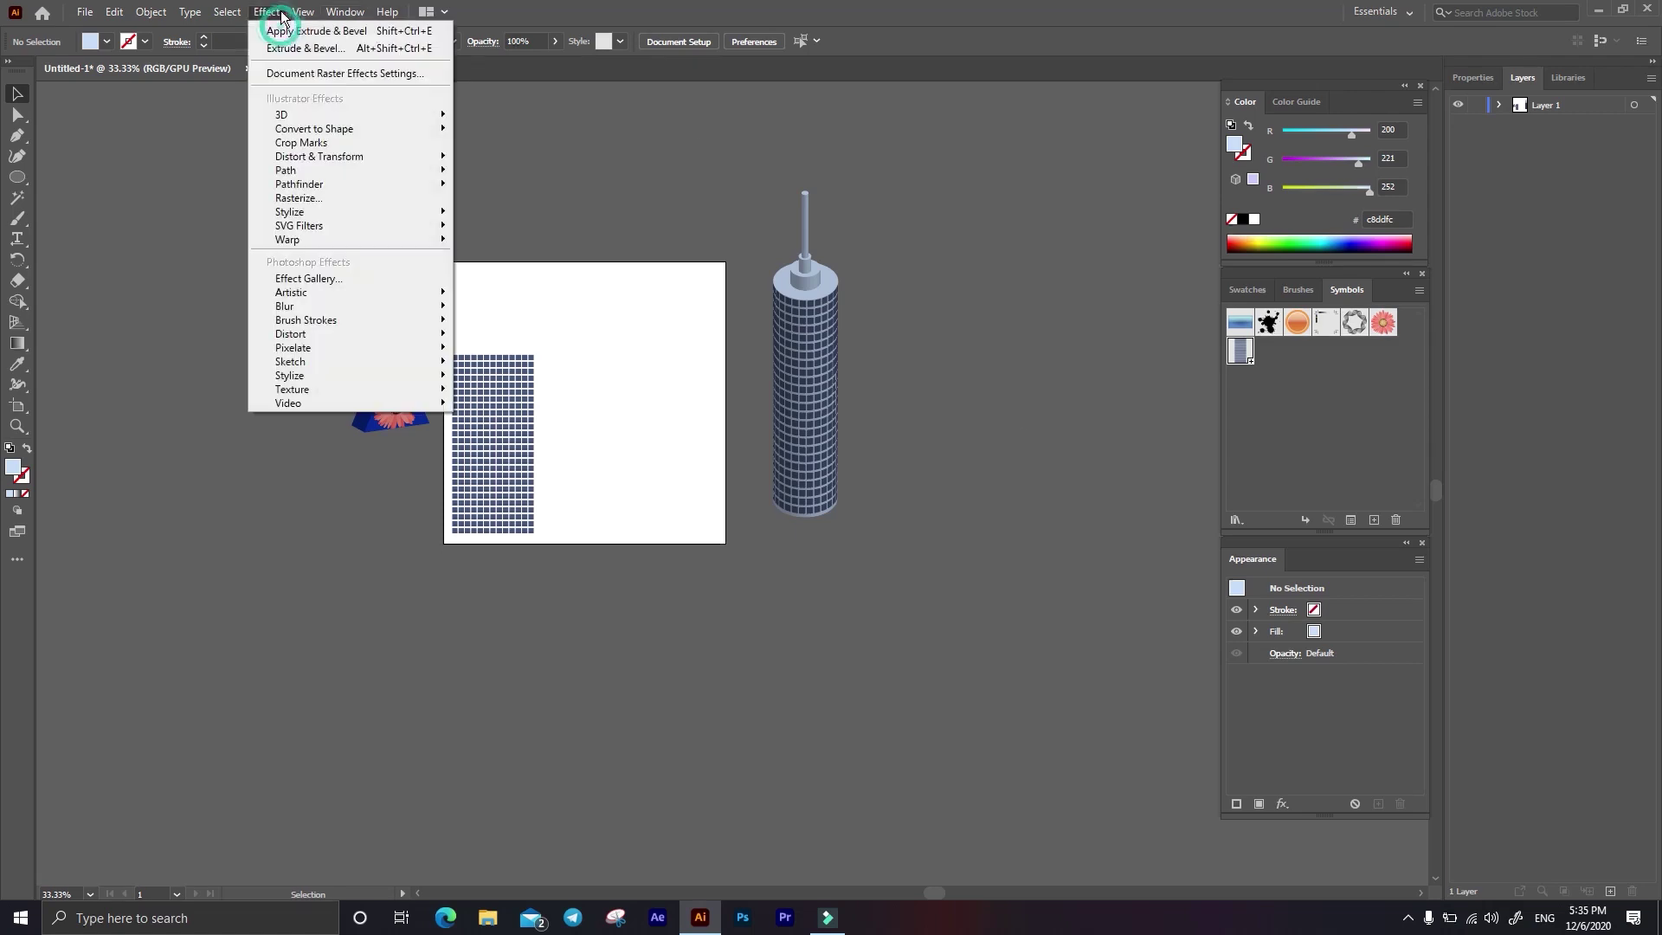
click(269, 12)
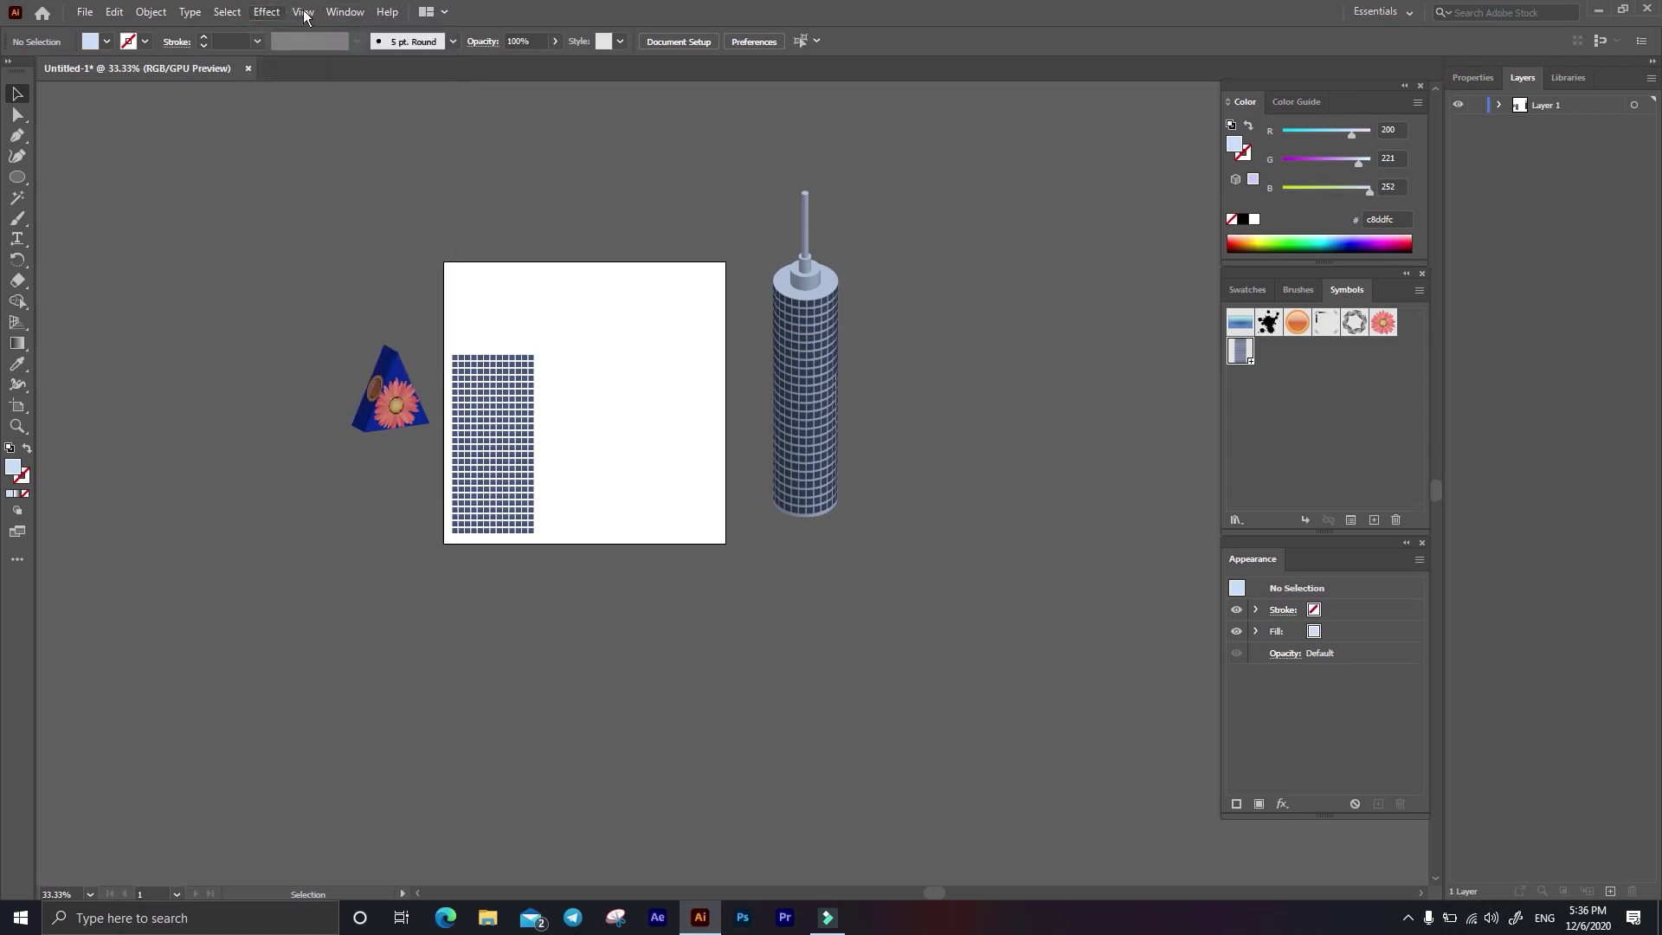